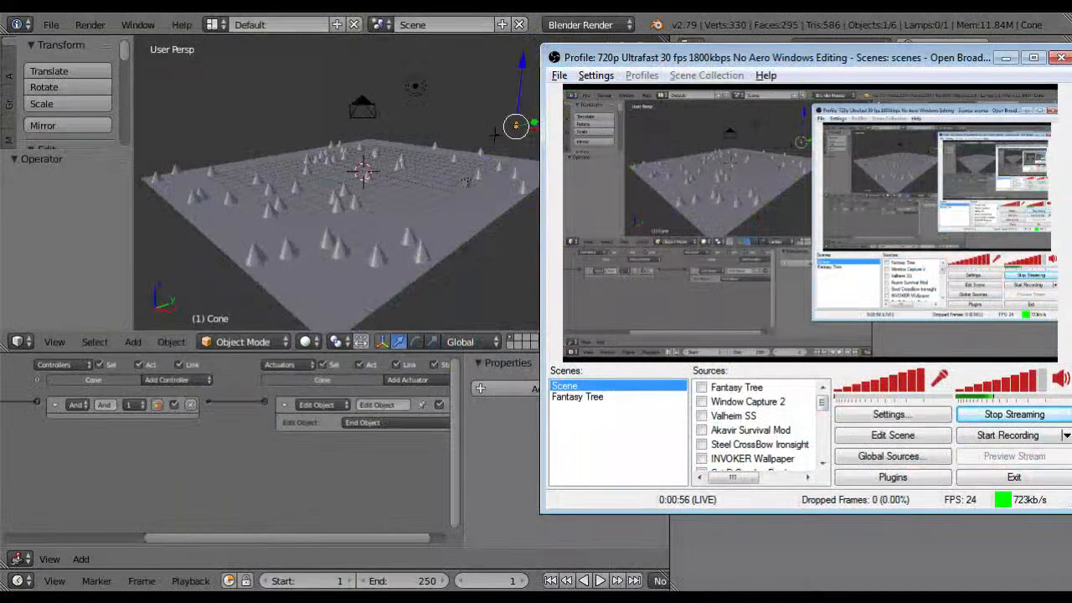
Step: Check the preview options of the streaming software and minimize its window
right_click(702, 244)
click(431, 492)
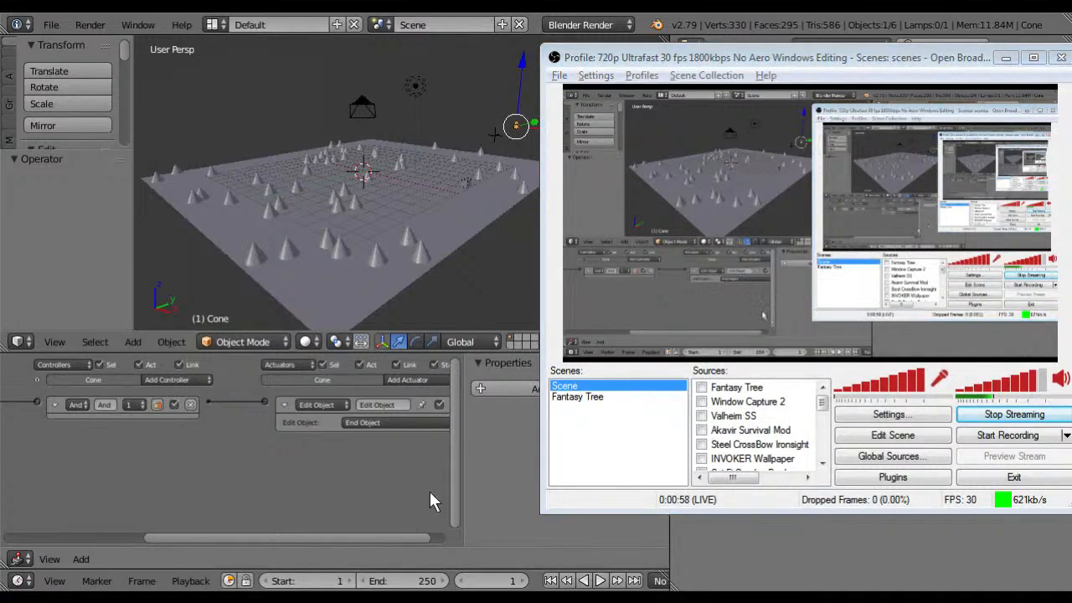
scroll(430, 492, down, 1)
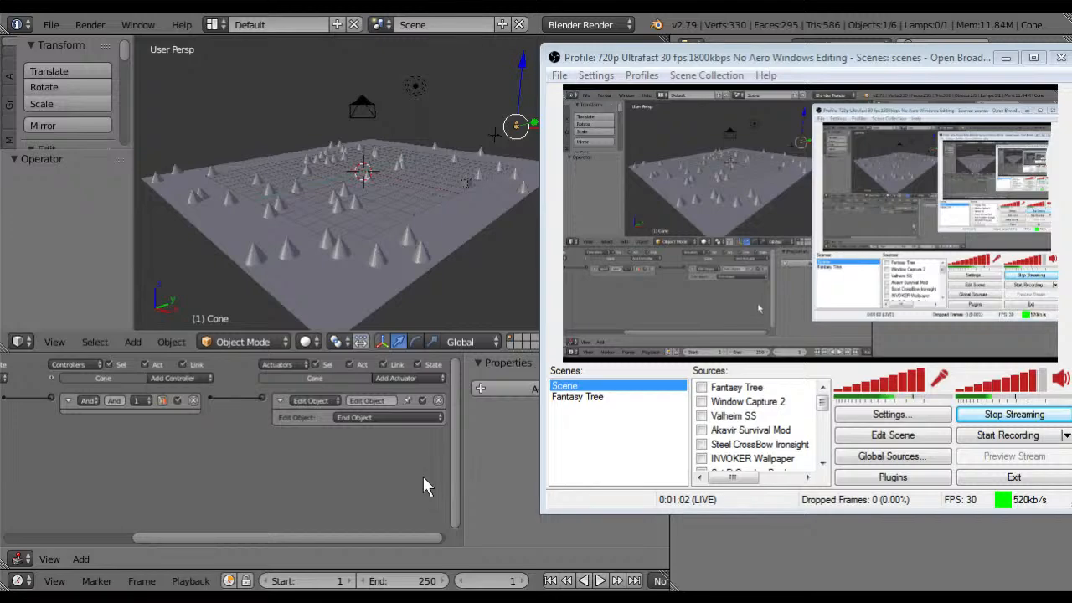
right_click(687, 201)
mouse_move(738, 256)
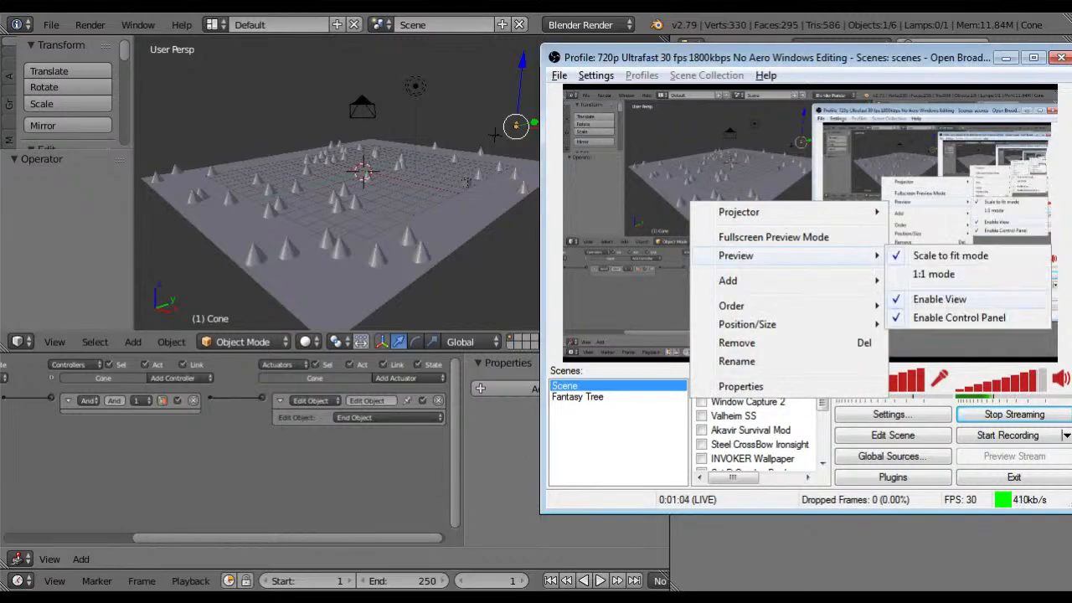
click(922, 366)
click(1006, 57)
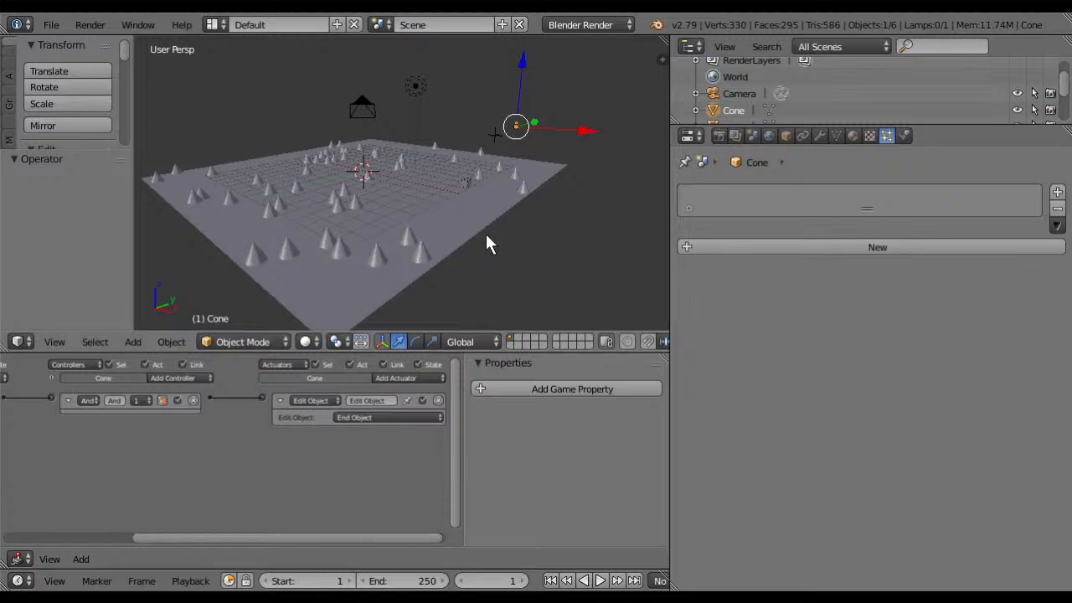
Step: Select the cone-covered ground plane with its particle system and keep Blender Render as the render engine
middle_drag(491, 242, 429, 224)
scroll(446, 230, up, 3)
right_click(488, 210)
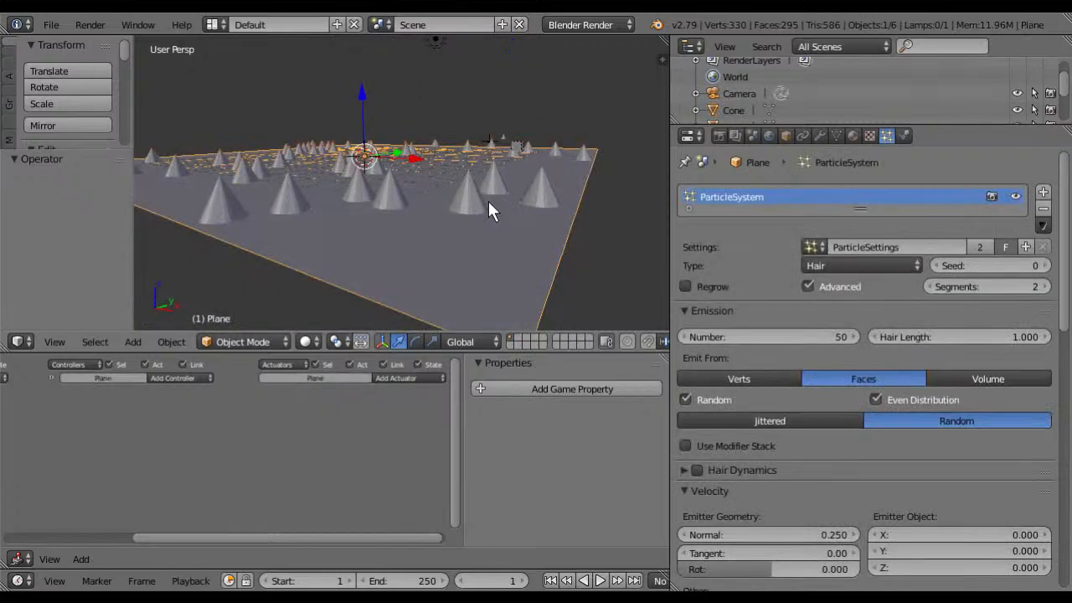
mouse_move(489, 203)
middle_down()
mouse_move(454, 226)
mouse_move(485, 199)
mouse_move(480, 208)
middle_up()
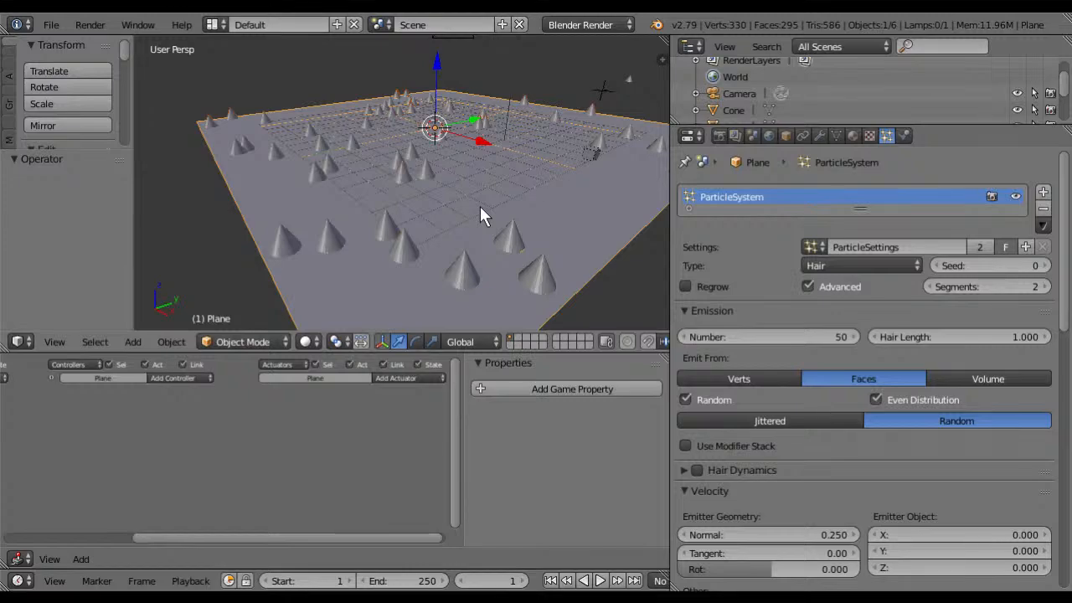
click(607, 24)
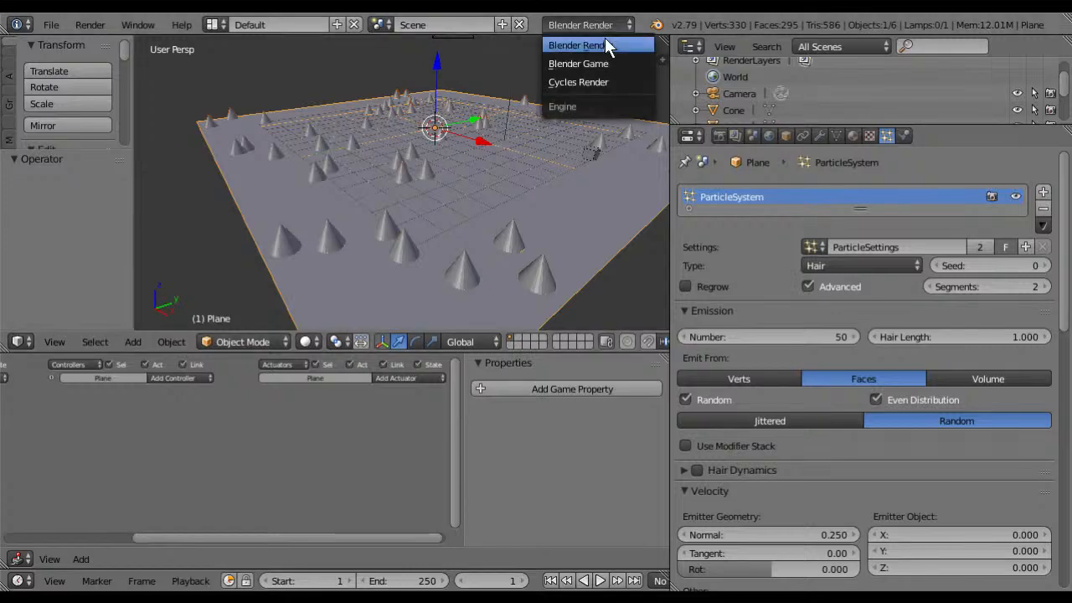
click(610, 45)
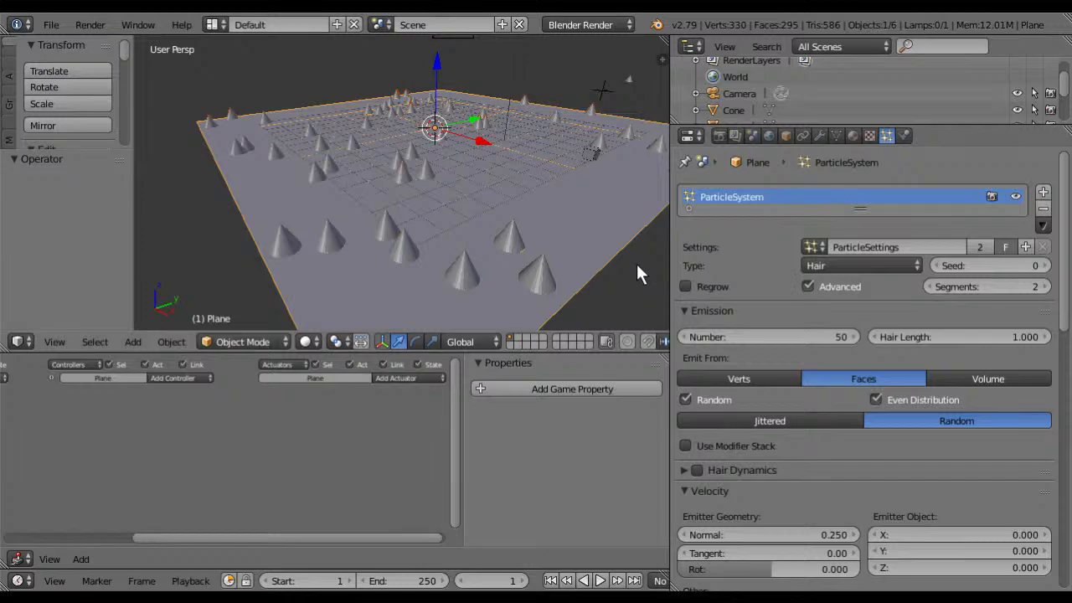
Step: Select the source cone floating beyond the plane to view its Edit Object logic
middle_drag(546, 264, 539, 263)
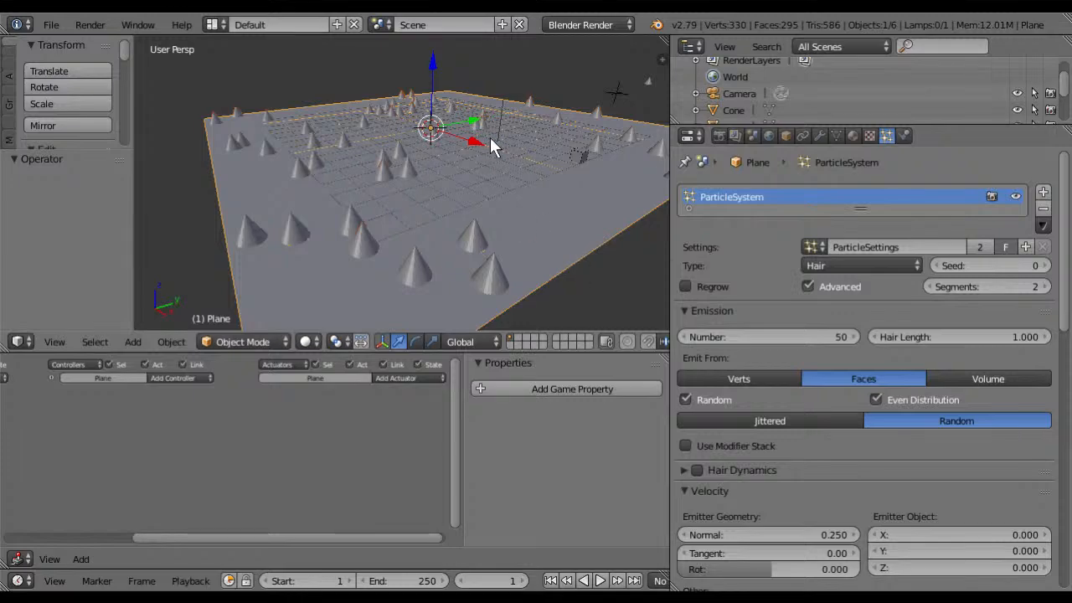
middle_drag(580, 265, 511, 235)
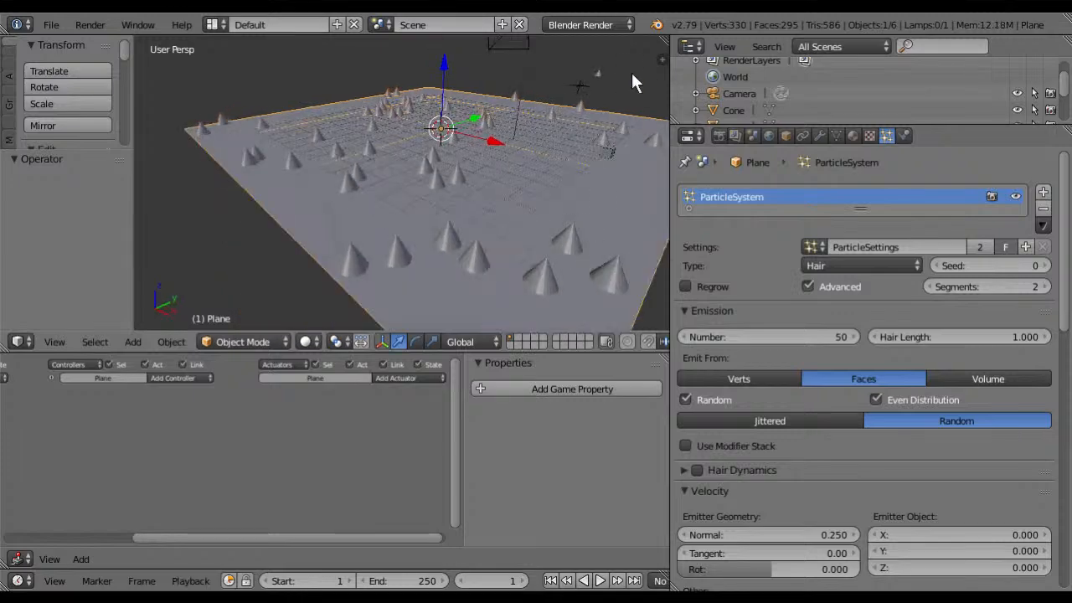
right_click(605, 75)
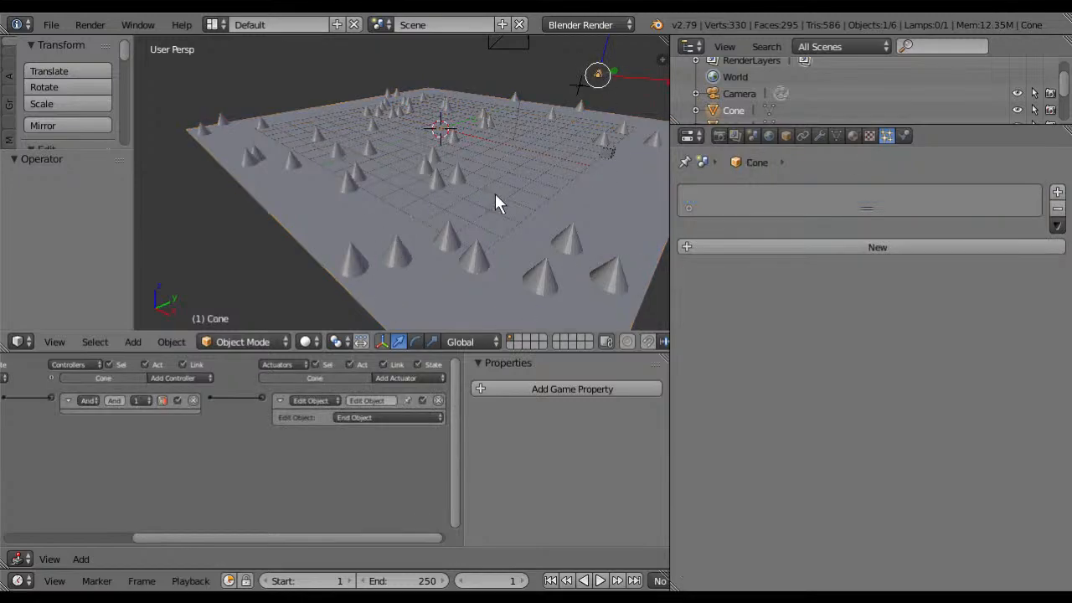
middle_drag(491, 204, 484, 205)
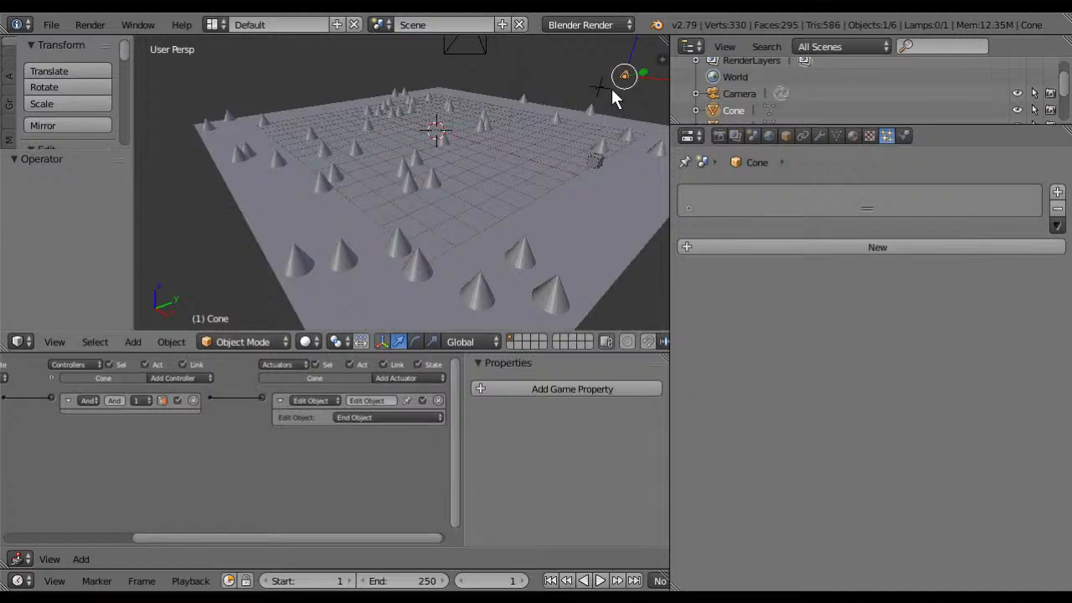
Step: Convert the ground plane's ParticleSystem 1 modifier into real cone objects
right_click(601, 216)
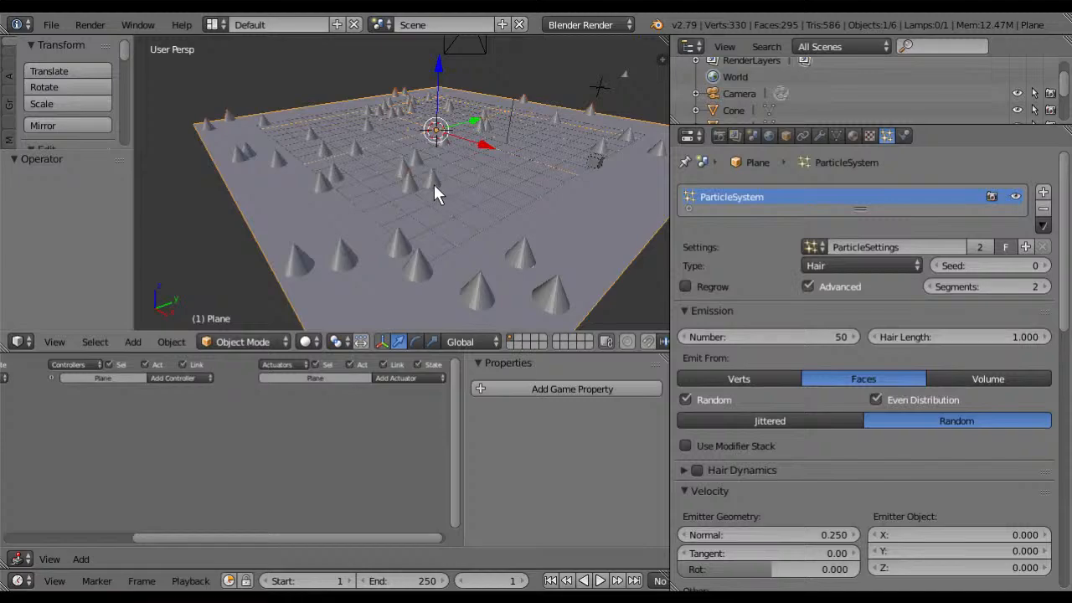
scroll(440, 242, down, 2)
scroll(440, 243, up, 2)
middle_drag(292, 391, 298, 391)
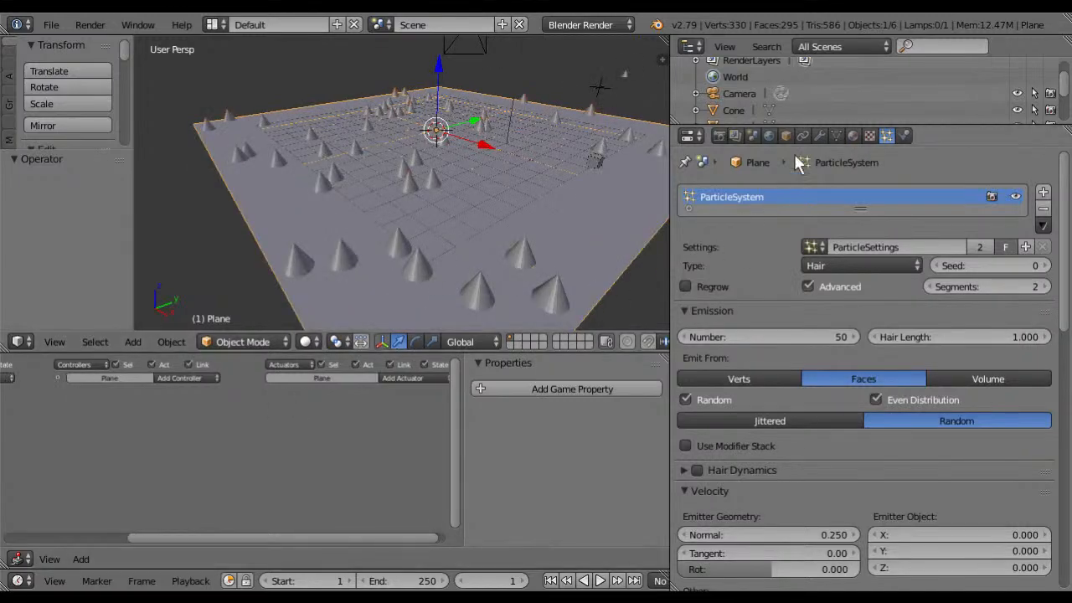
click(817, 137)
click(860, 244)
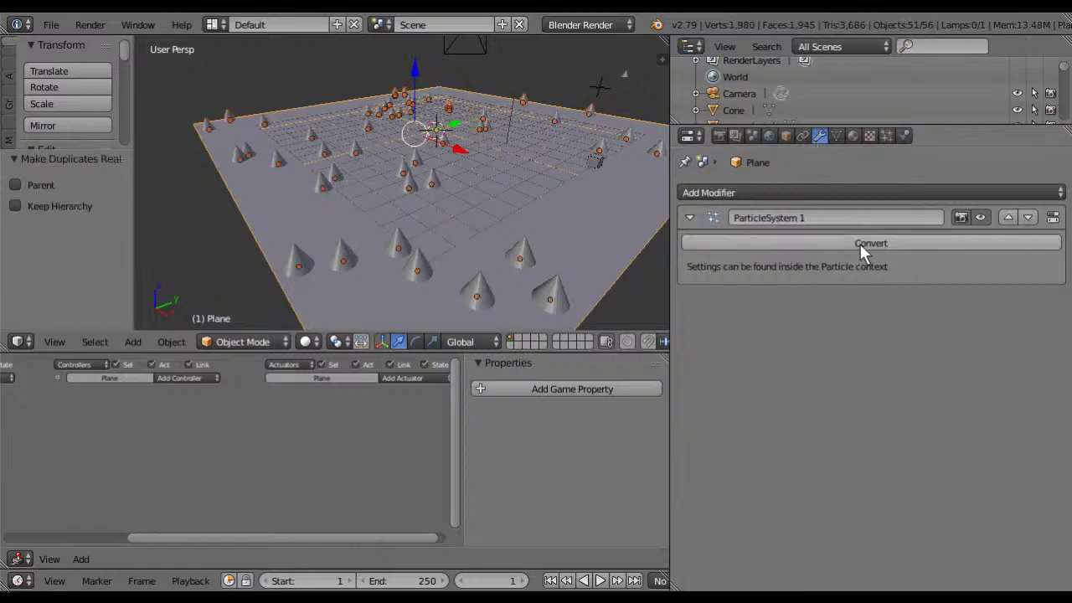
Step: Remove the plane from the selection, move the converted cones to layer 11, and show only that layer
shift+right_click(598, 268)
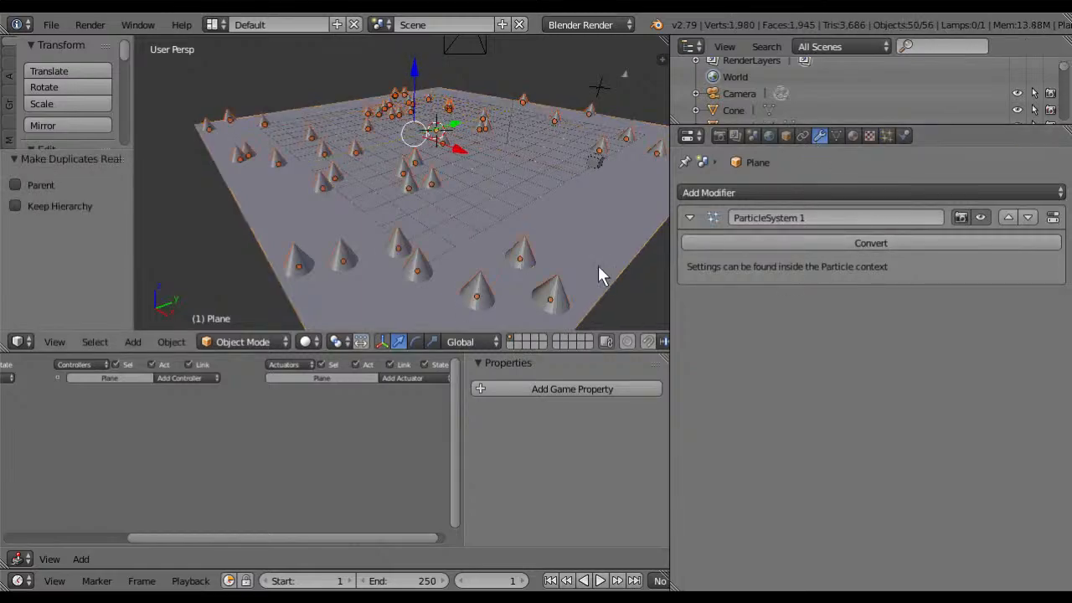
key(m)
click(729, 308)
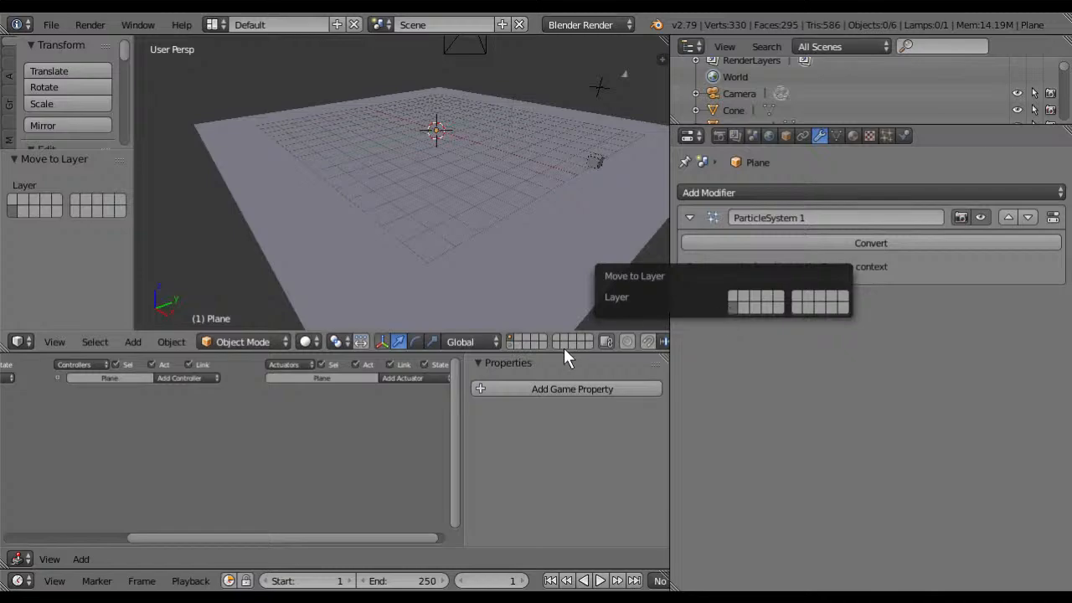
key(a)
Step: Examine the Near sensor, And controller and Edit Object actuator links on several individual converted cones
right_click(520, 258)
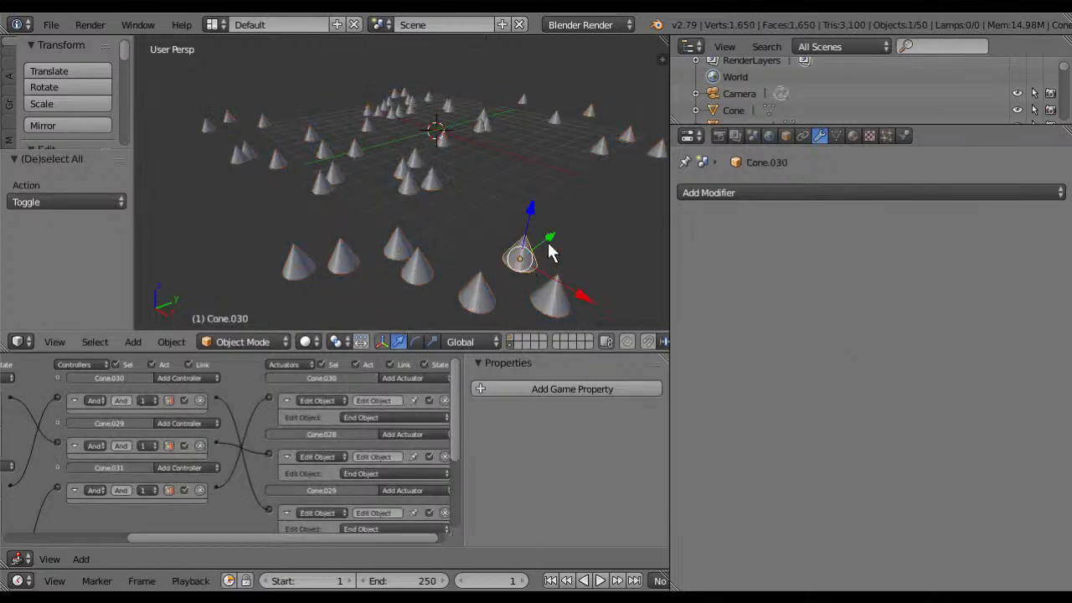
middle_drag(238, 394, 416, 361)
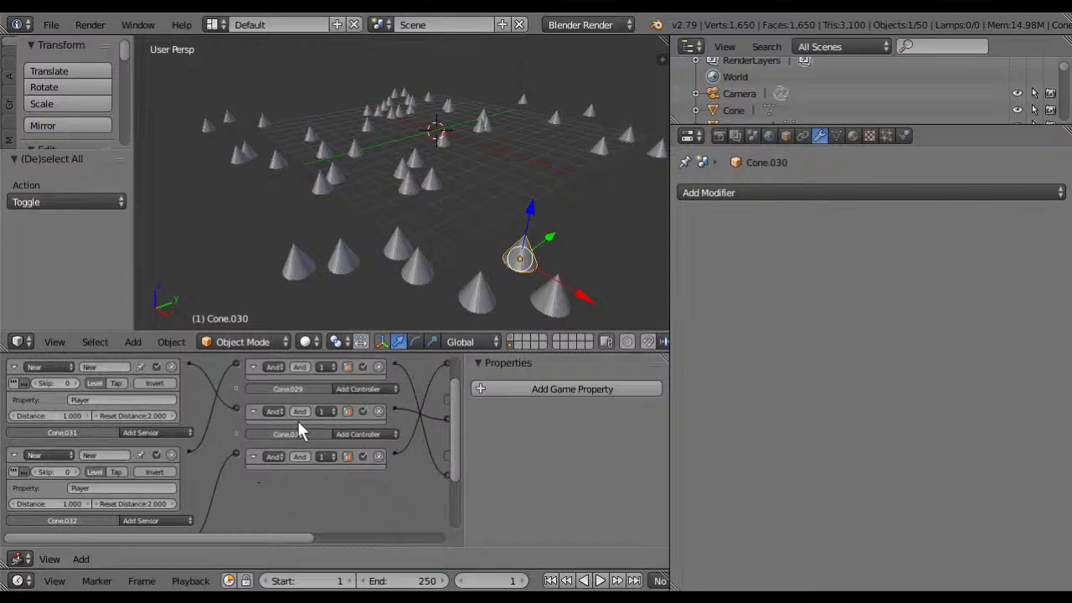
middle_drag(331, 405, 213, 425)
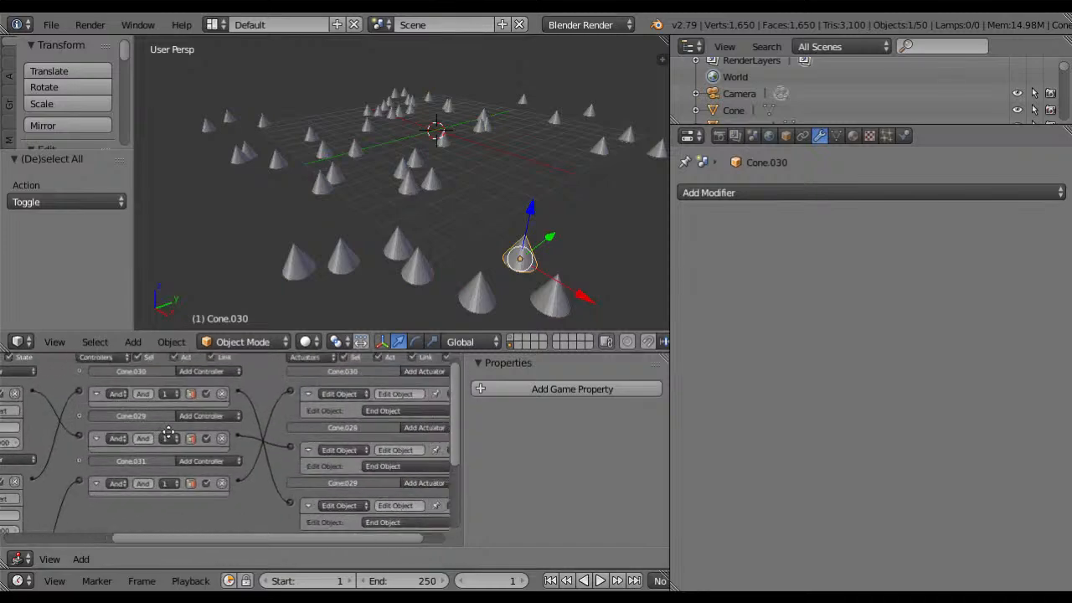
middle_drag(313, 417, 261, 423)
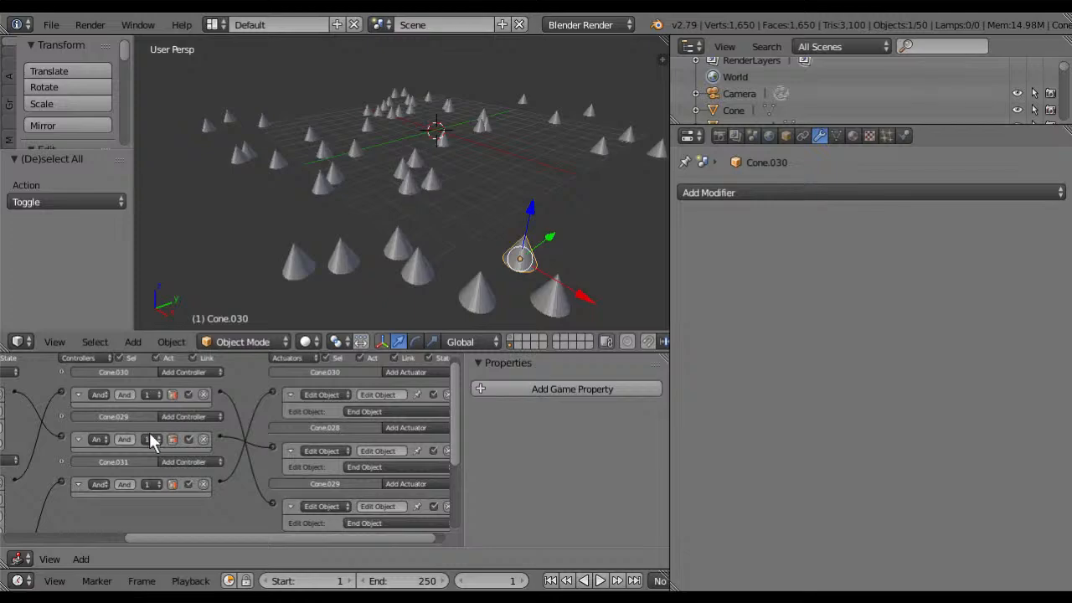
middle_drag(194, 435, 369, 436)
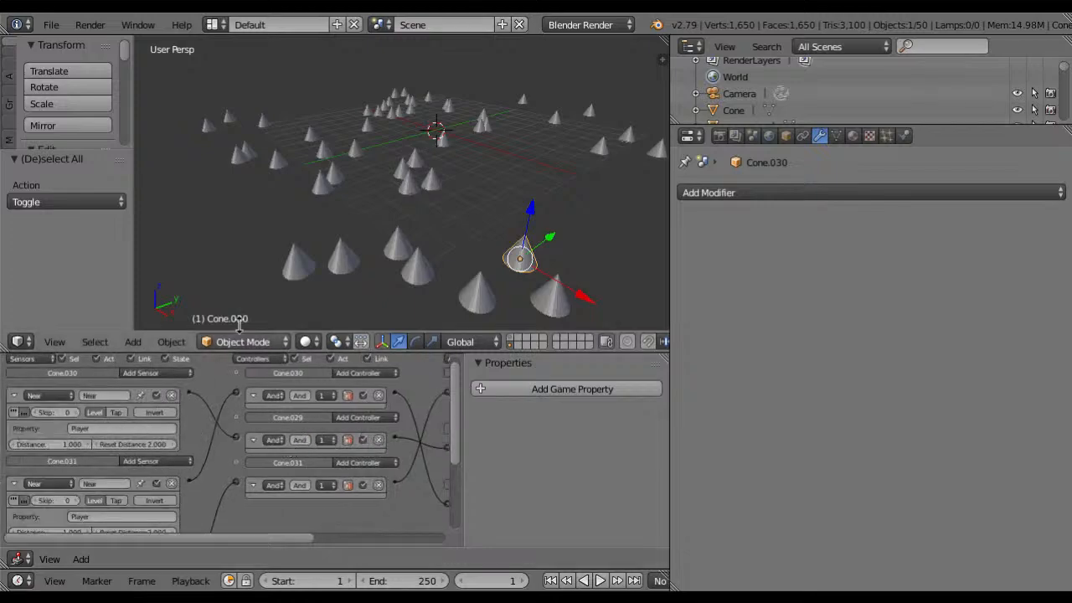
middle_drag(111, 502, 117, 421)
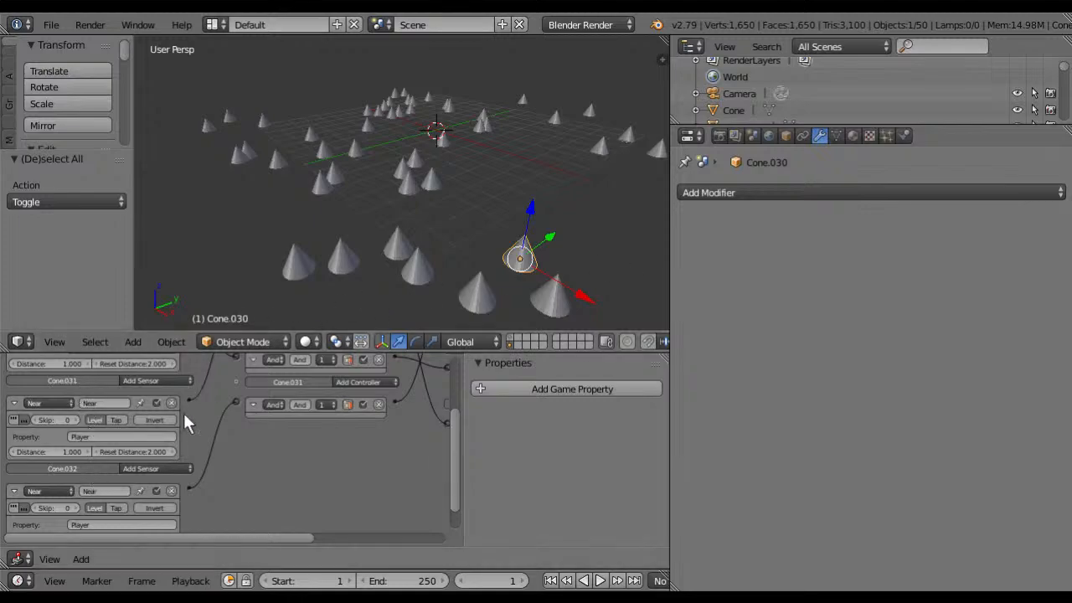
right_click(431, 258)
right_click(402, 245)
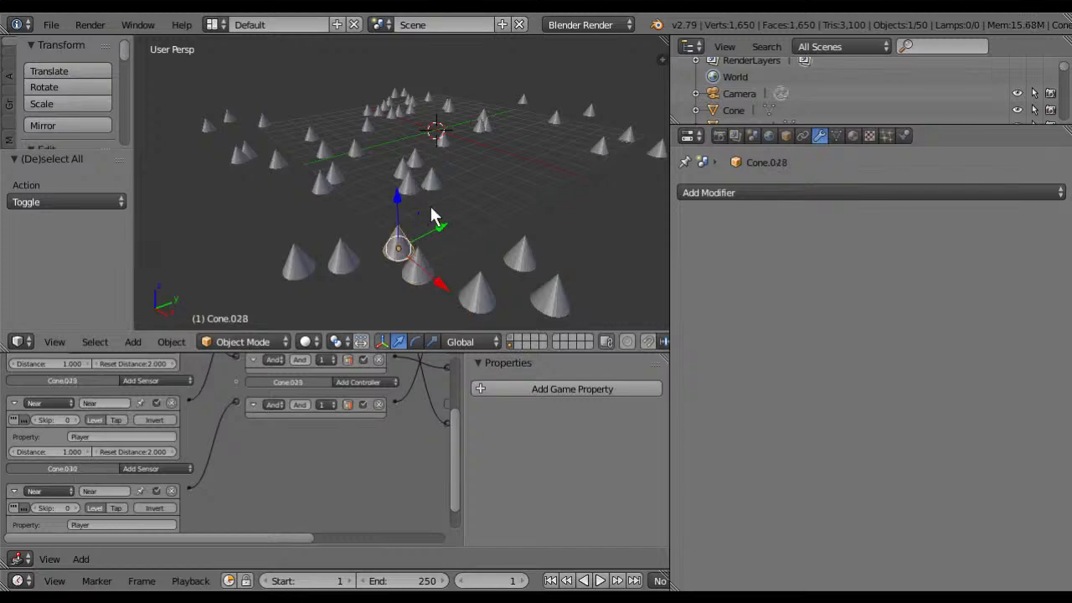
right_click(516, 263)
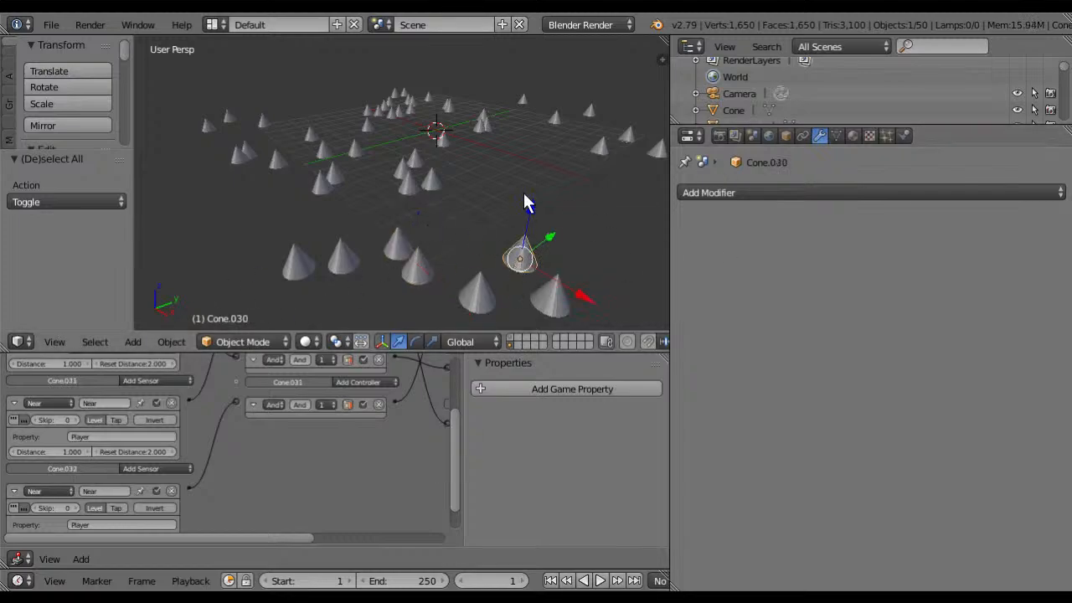
Step: Look through the group and type selection options, and try Make Local with Selected Objects on the cone
click(172, 341)
click(92, 341)
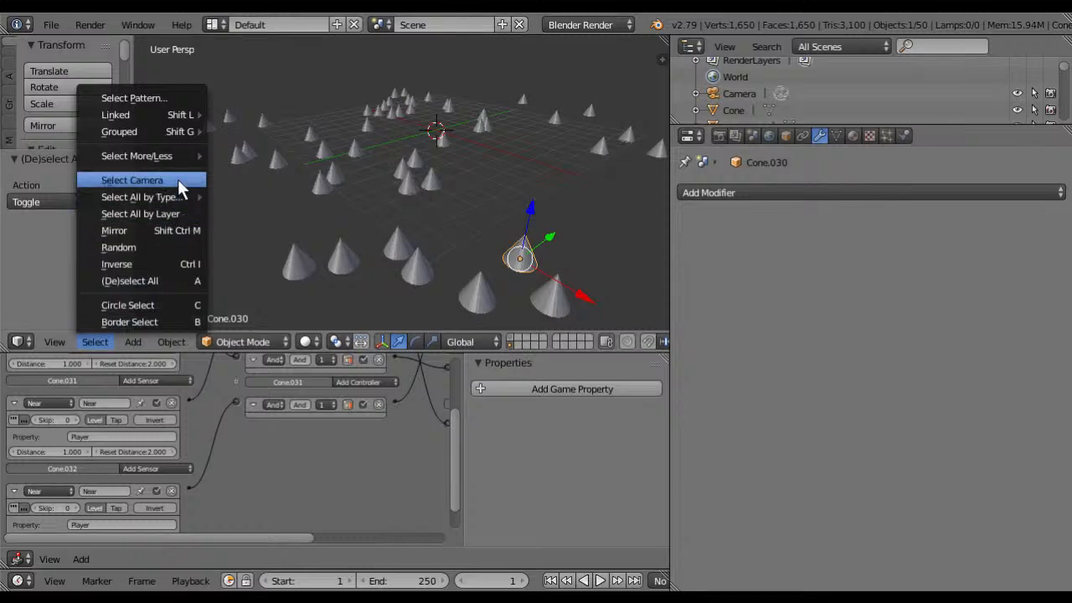
mouse_move(181, 118)
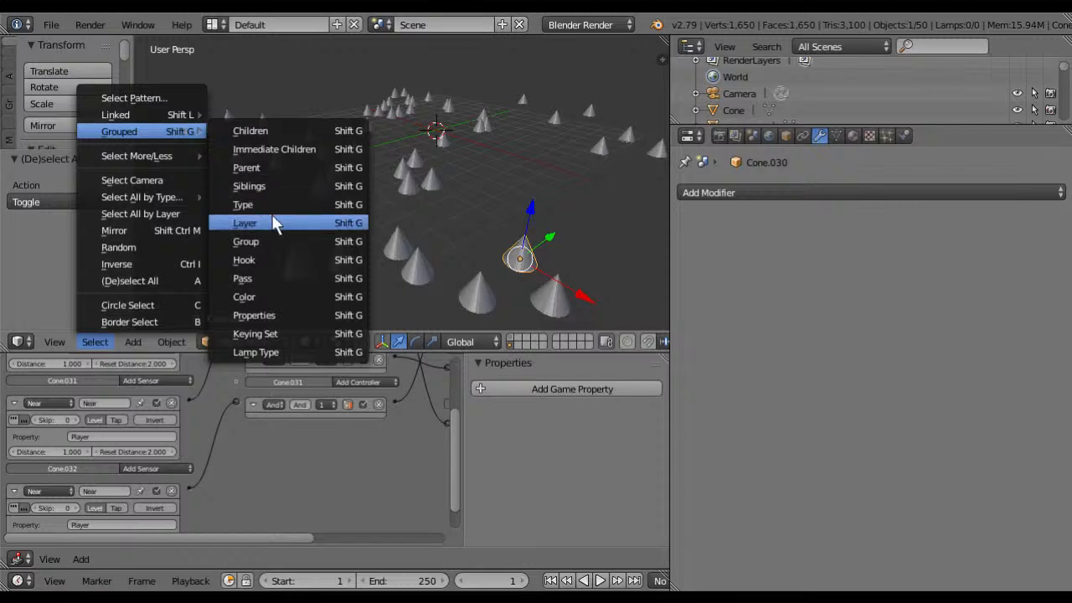
mouse_move(168, 154)
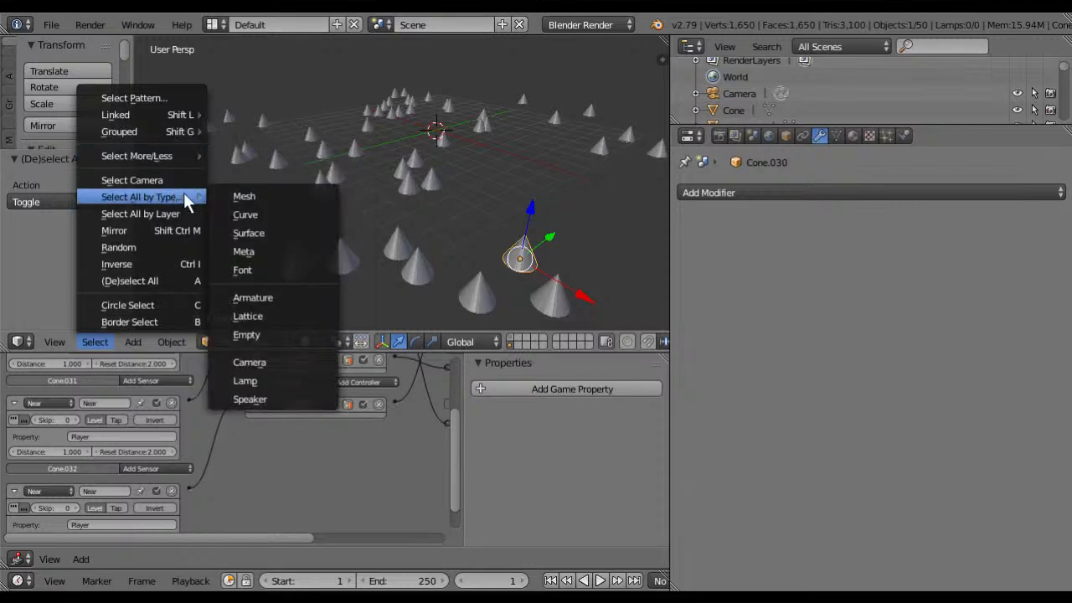
key(l)
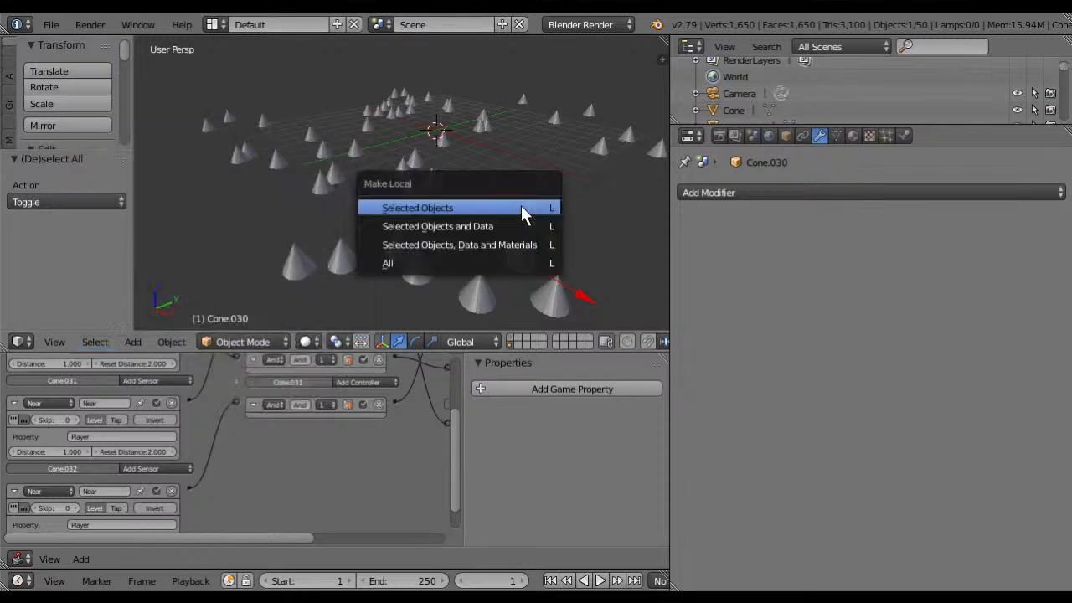
click(516, 205)
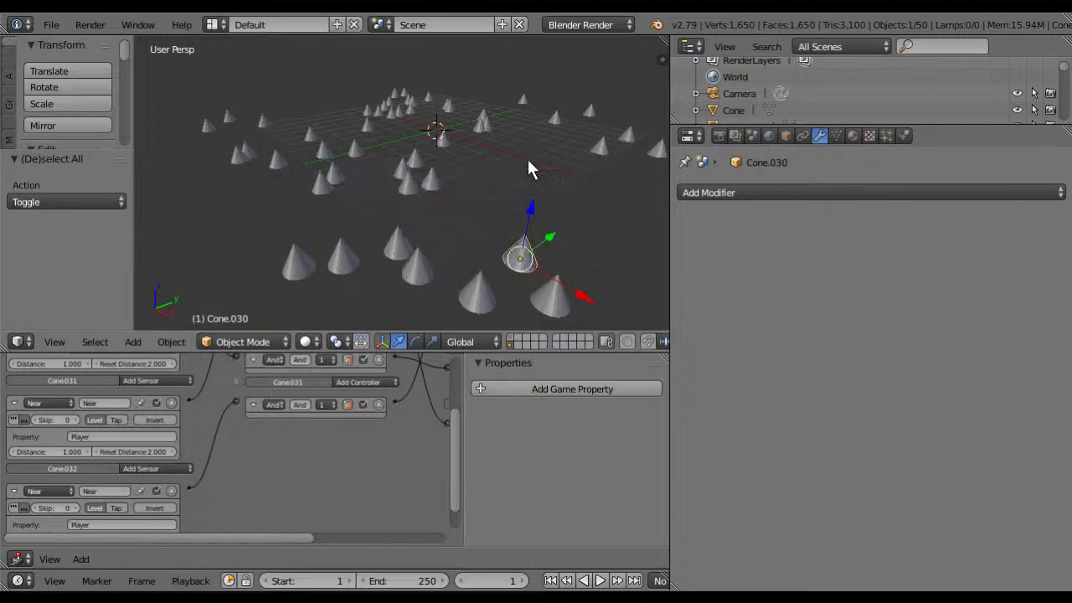
Step: Show the selected cone's mesh data and compare it with that of another cone at the field's far side
scroll(524, 225, down, 5)
scroll(523, 227, up, 4)
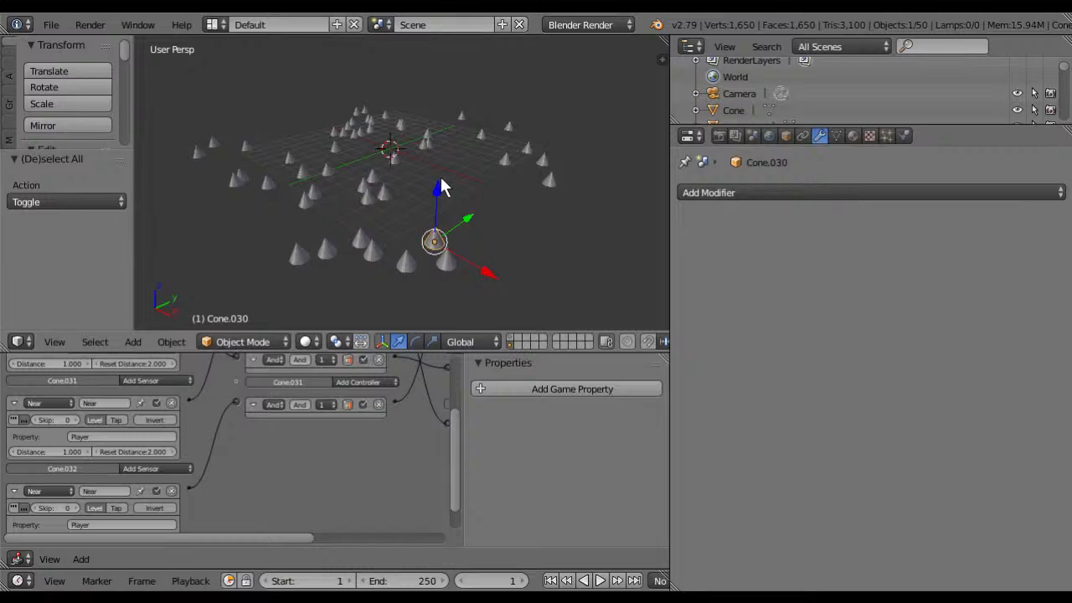
click(838, 136)
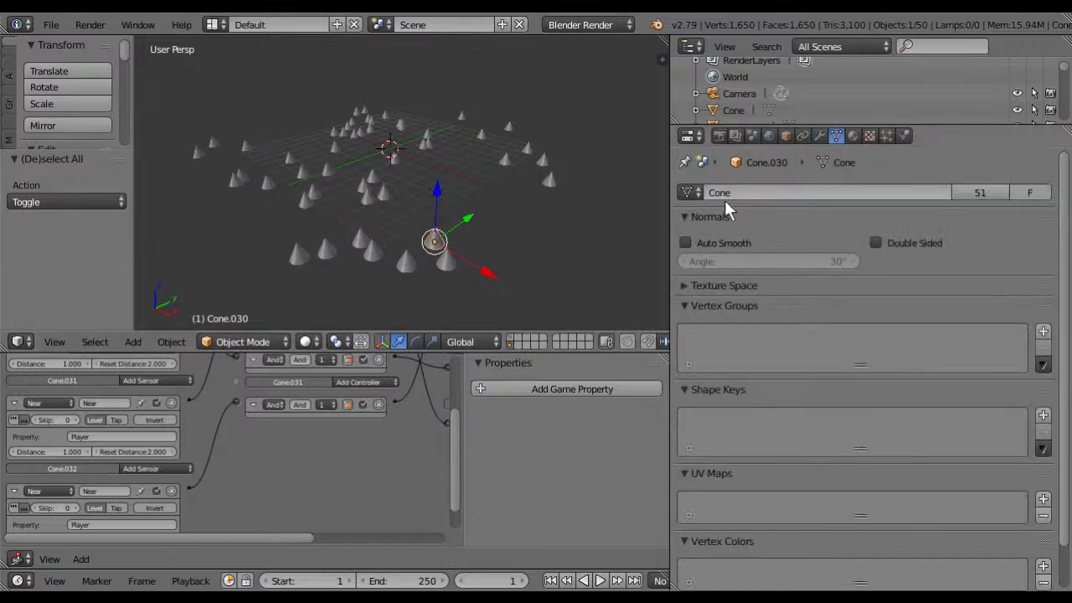
right_click(555, 178)
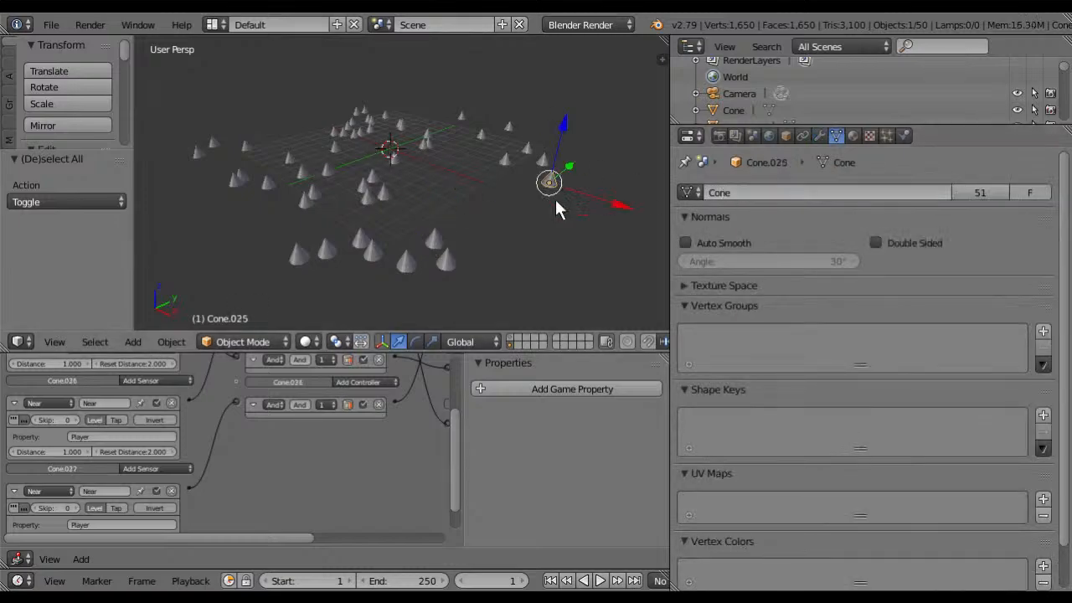
Step: In Edit Mode, move a front cone's tip vertex upward along Z to test the shared mesh, and undo the move
right_click(414, 263)
key(Tab)
right_click(409, 250)
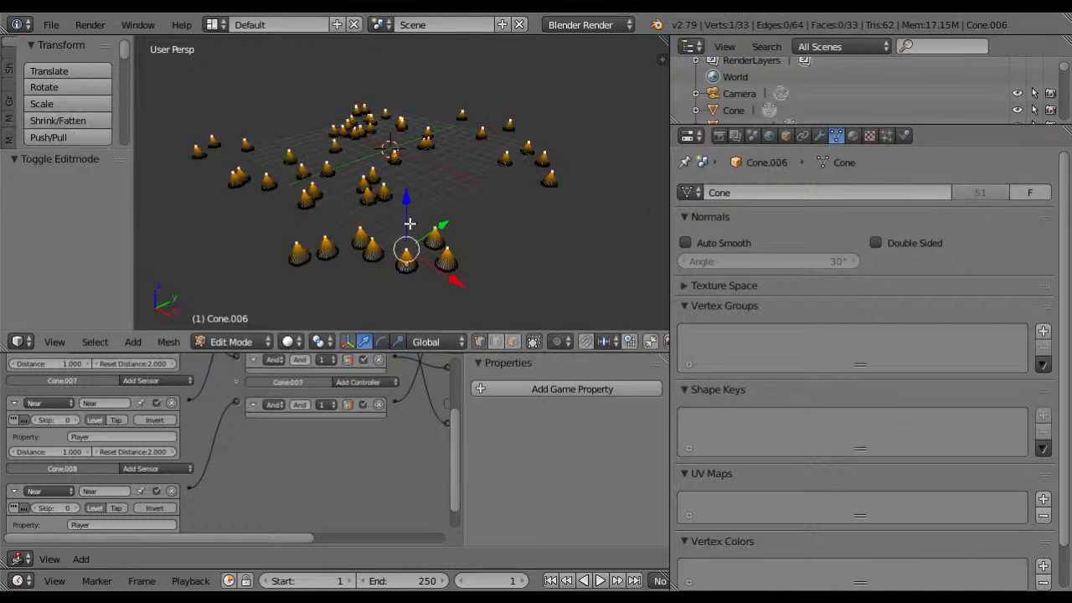
key(g)
key(z)
click(414, 186)
key(ctrl+z)
key(Tab)
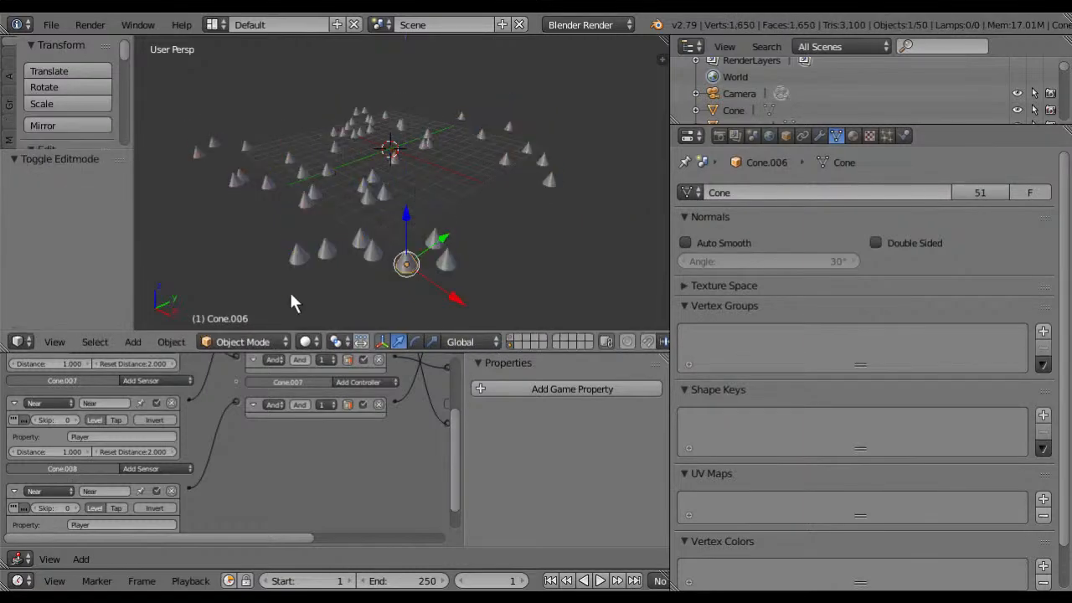
Step: Make the selected cone single-user, including its object, object data, materials, textures and object animation, applied to Selected Objects
click(174, 342)
mouse_move(234, 18)
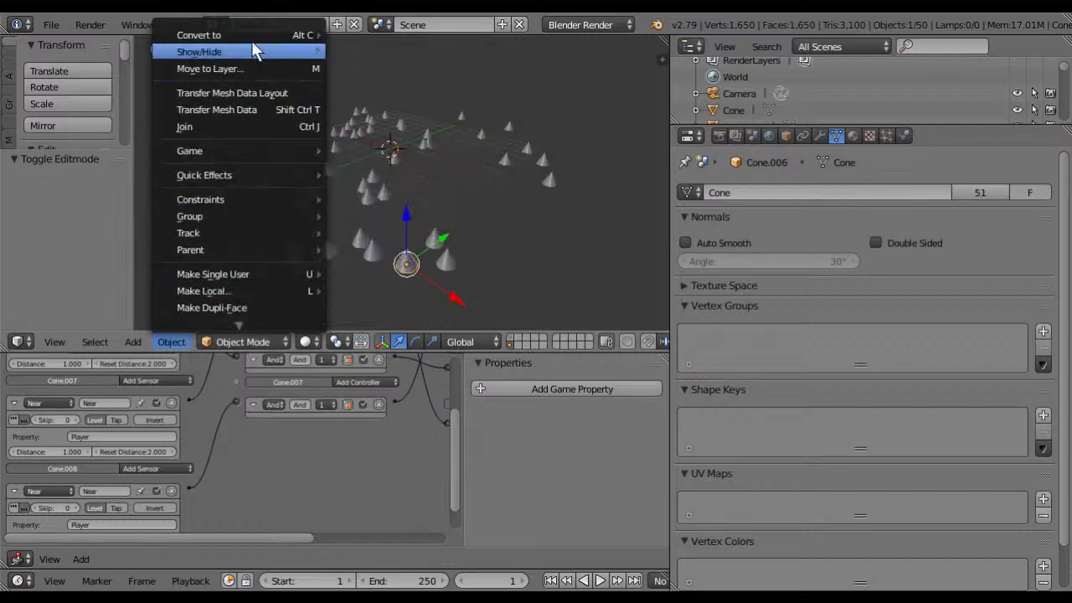
mouse_move(240, 334)
mouse_move(277, 223)
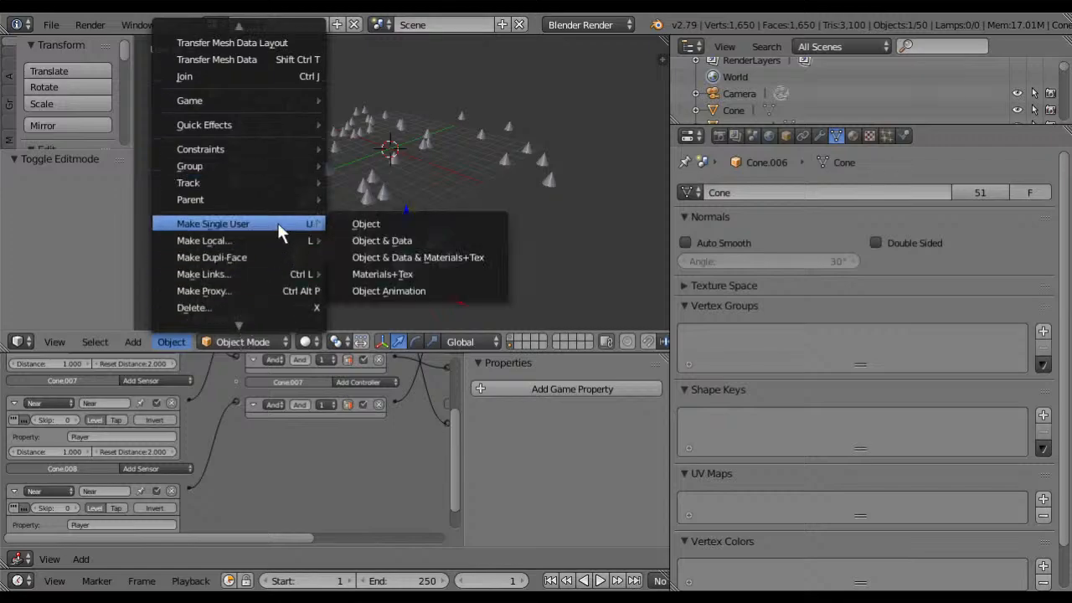
click(395, 222)
click(393, 221)
drag(19, 250, 15, 306)
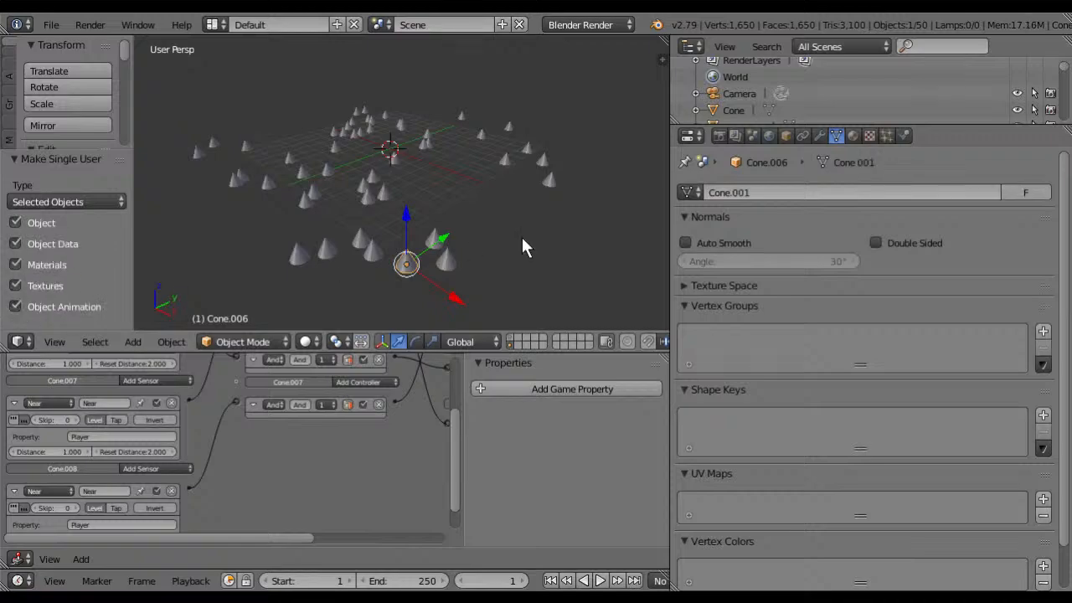
Step: Check the cone's separate mesh in Edit Mode and compare its mesh data with a cone on the field's far right edge
key(Tab)
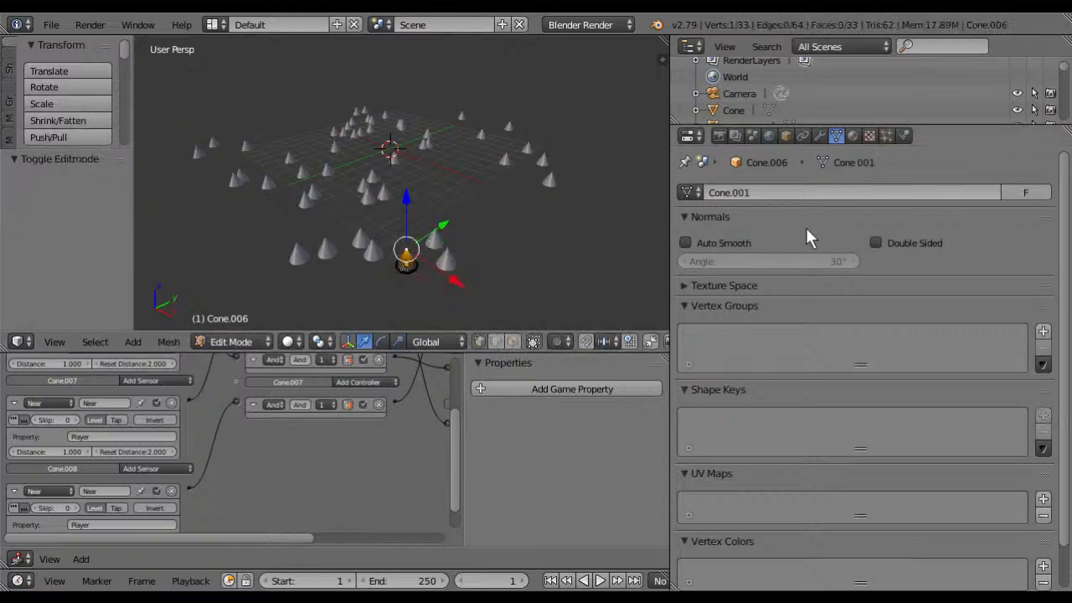
key(Tab)
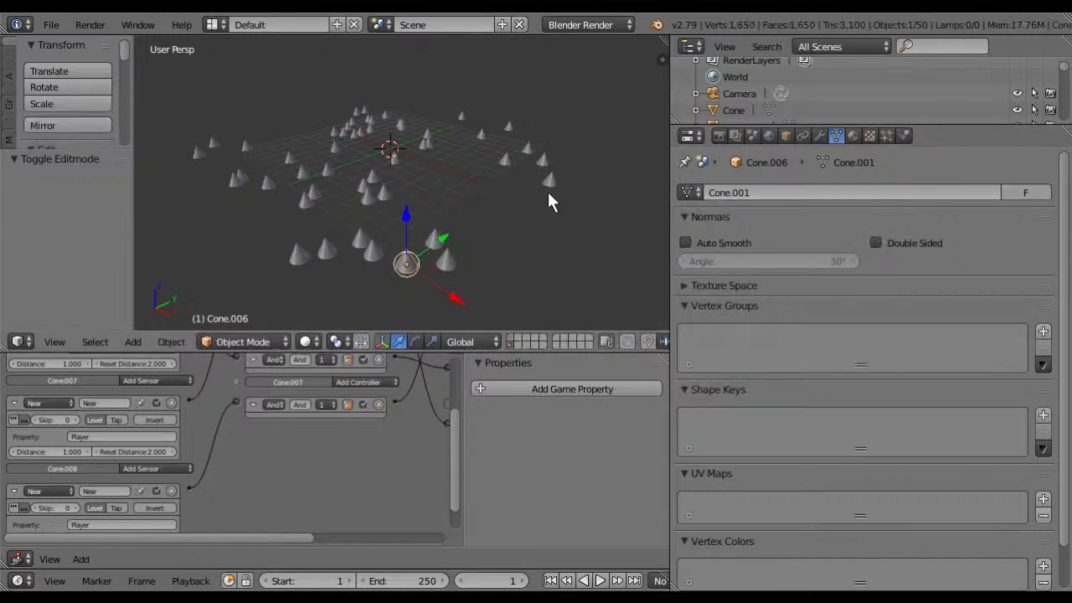
right_click(548, 191)
right_click(553, 167)
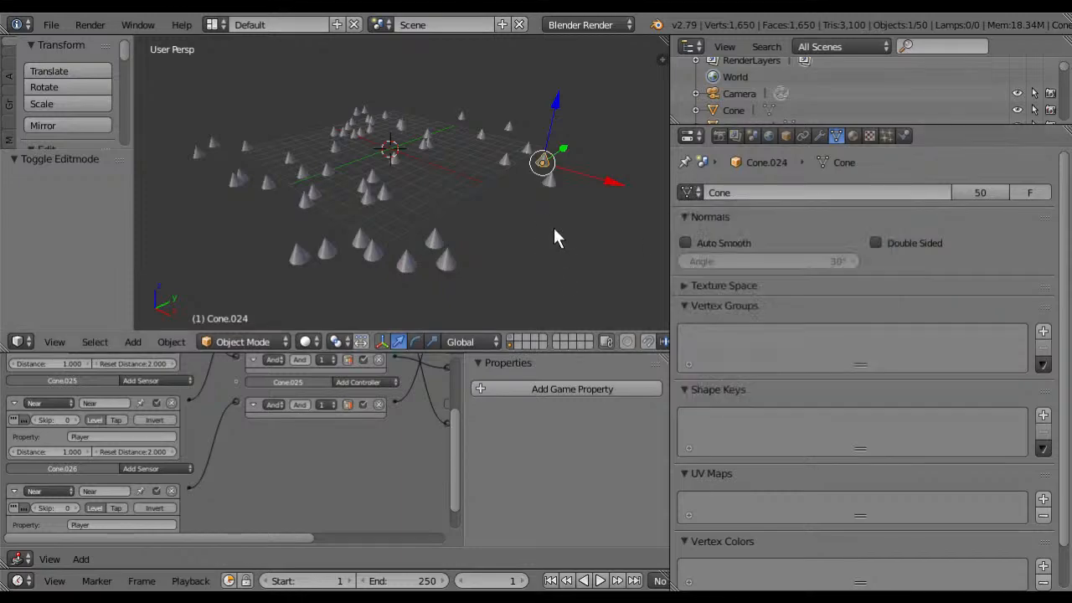
Step: Select all cones and make them single-user with Object & Data for All, also including materials, textures and object animation
key(a)
key(a)
click(86, 344)
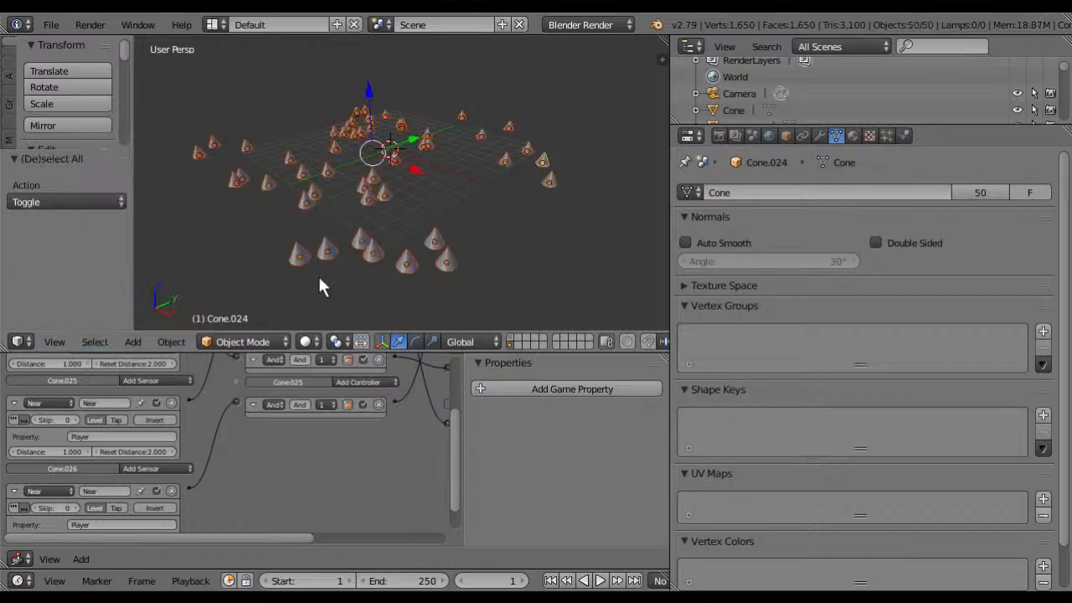
click(130, 344)
mouse_move(171, 342)
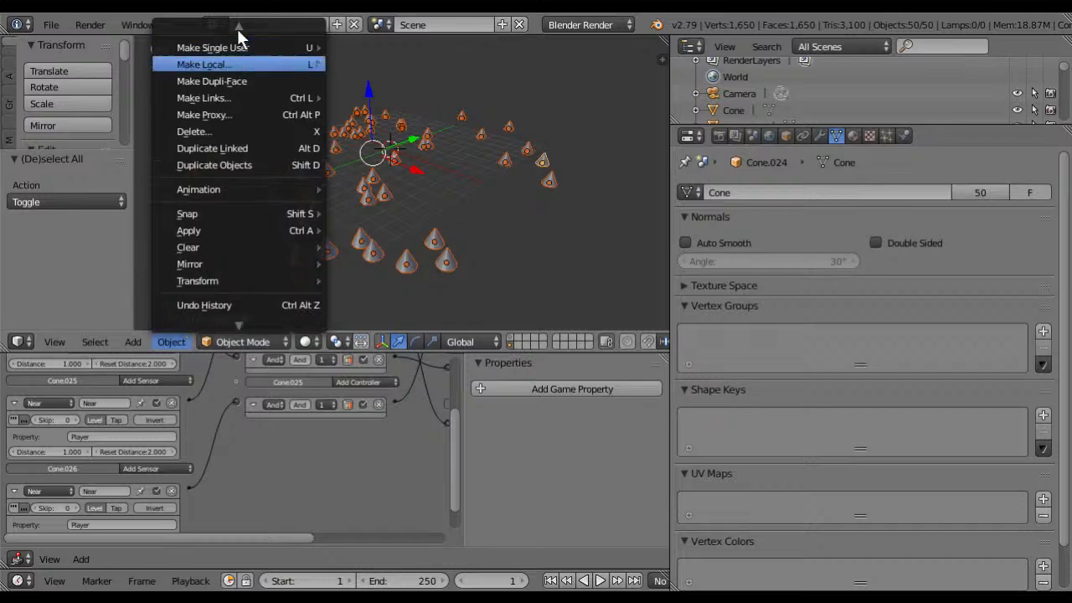
mouse_move(261, 115)
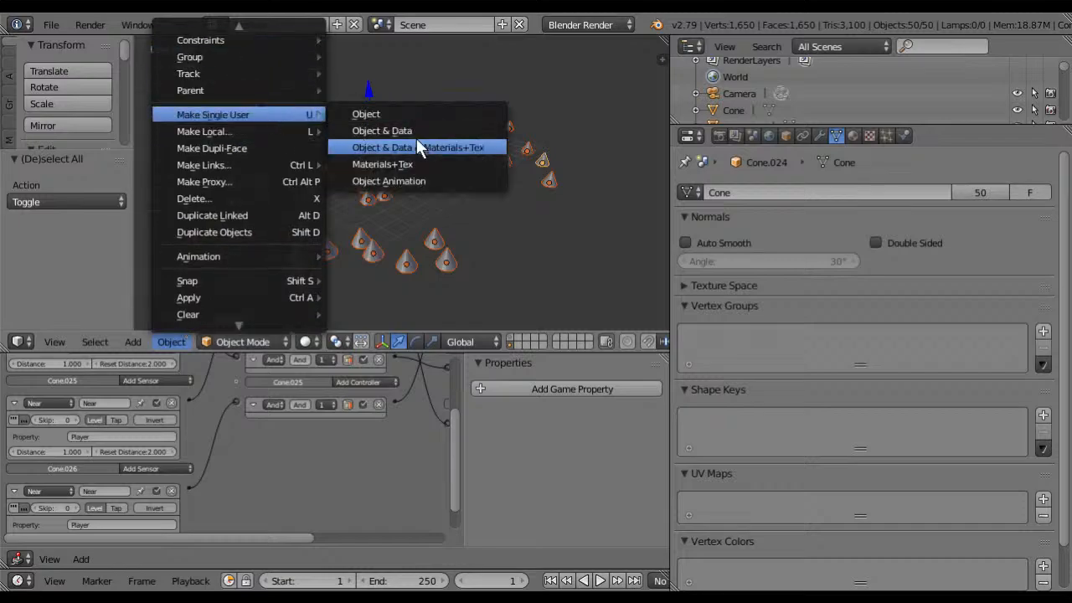
click(394, 135)
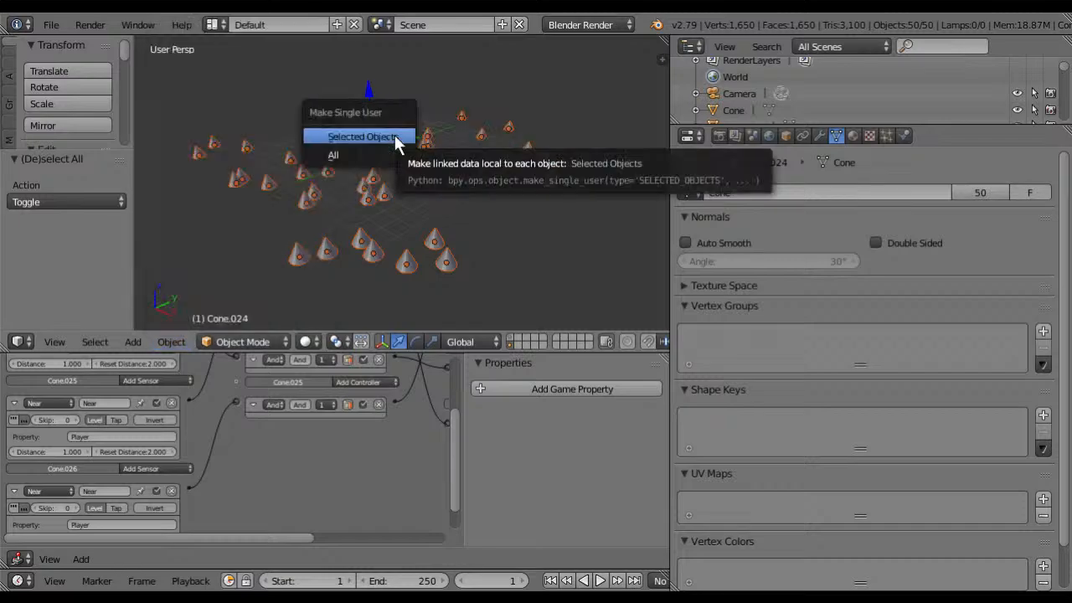
click(372, 154)
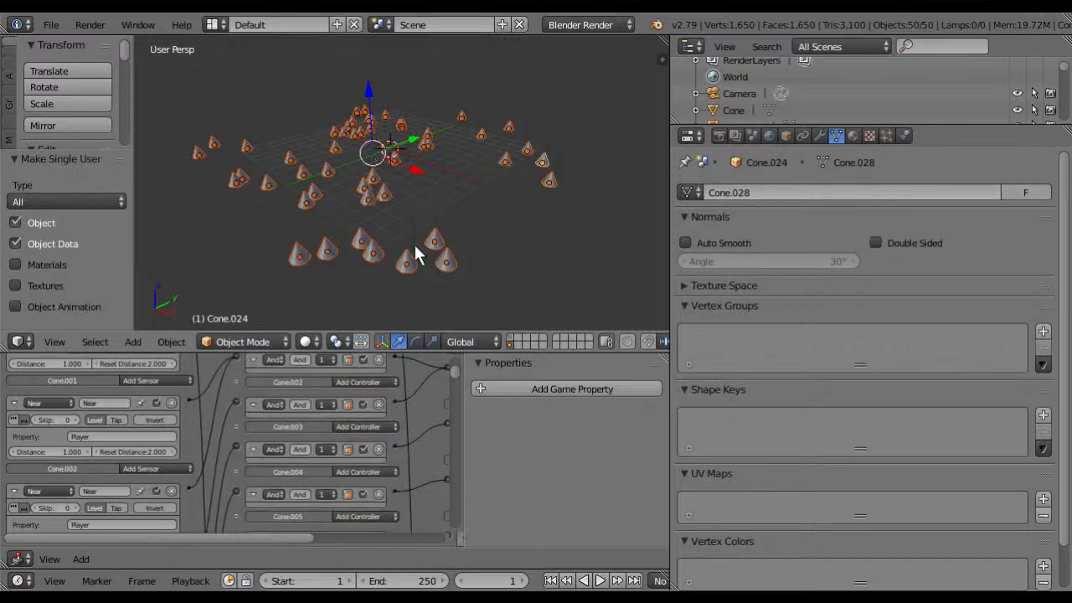
click(24, 266)
click(17, 285)
click(17, 307)
Step: Select the front rightmost cone and check its mesh data name and individual mesh in Edit Mode
right_click(442, 255)
key(Tab)
key(Tab)
right_click(446, 262)
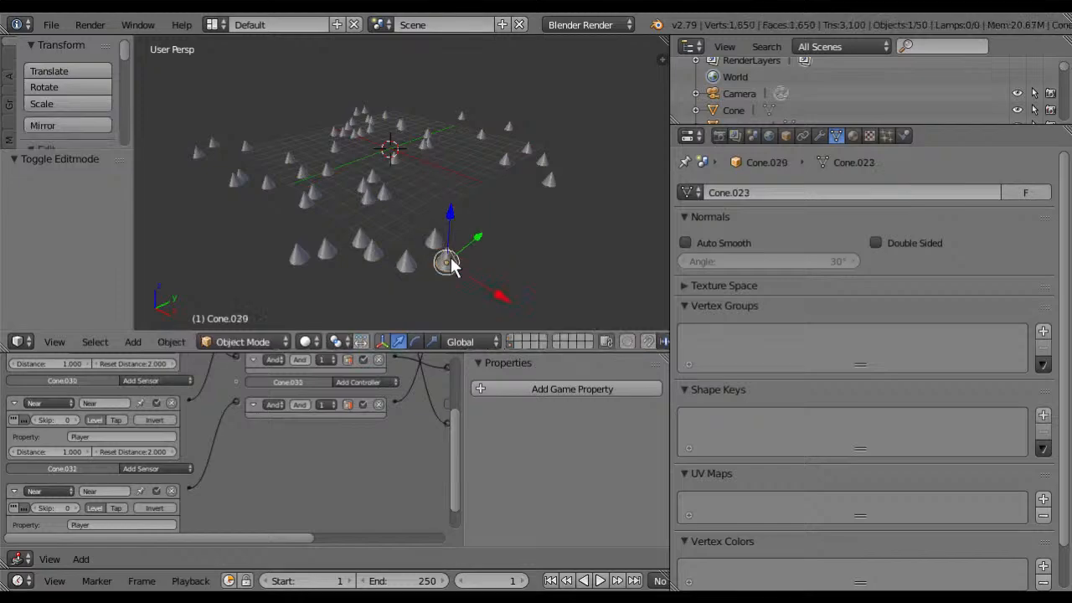
key(Tab)
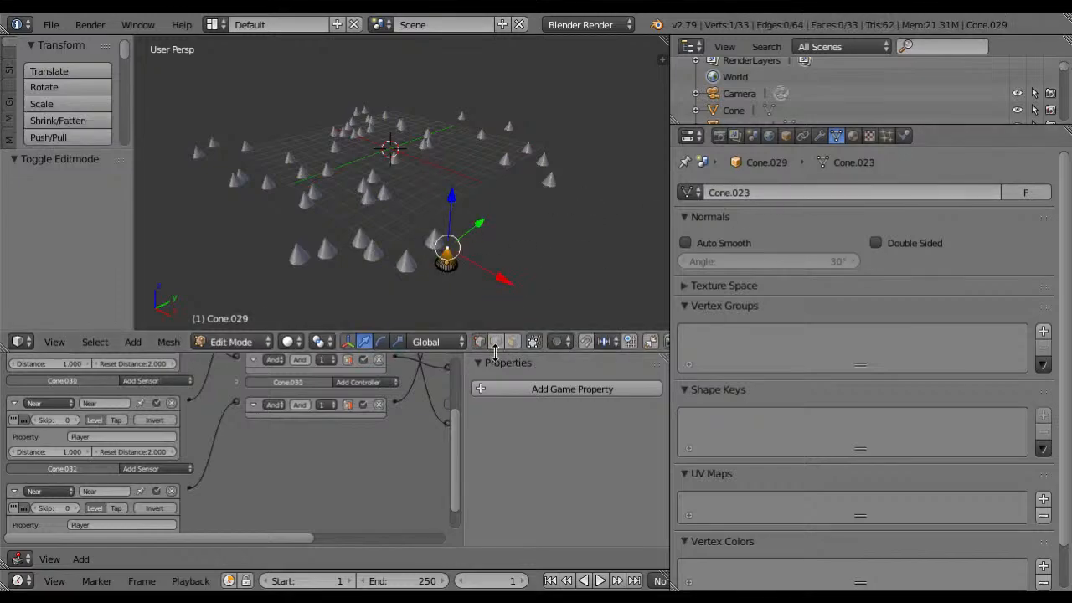
key(Tab)
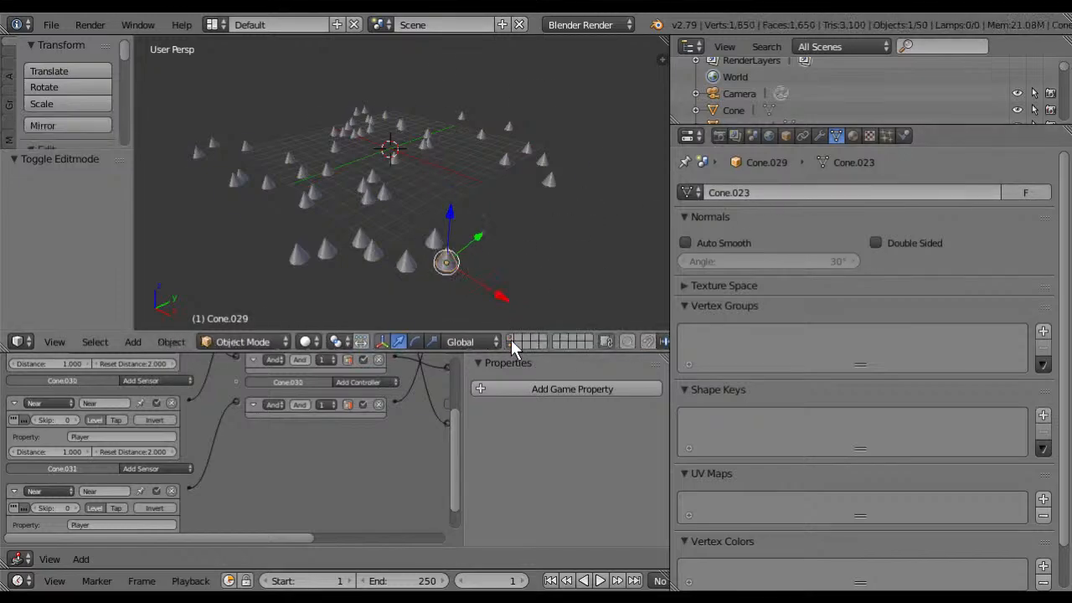
Step: Show the first layer with the plane, camera and lights, and set the engine to Blender Game
click(511, 340)
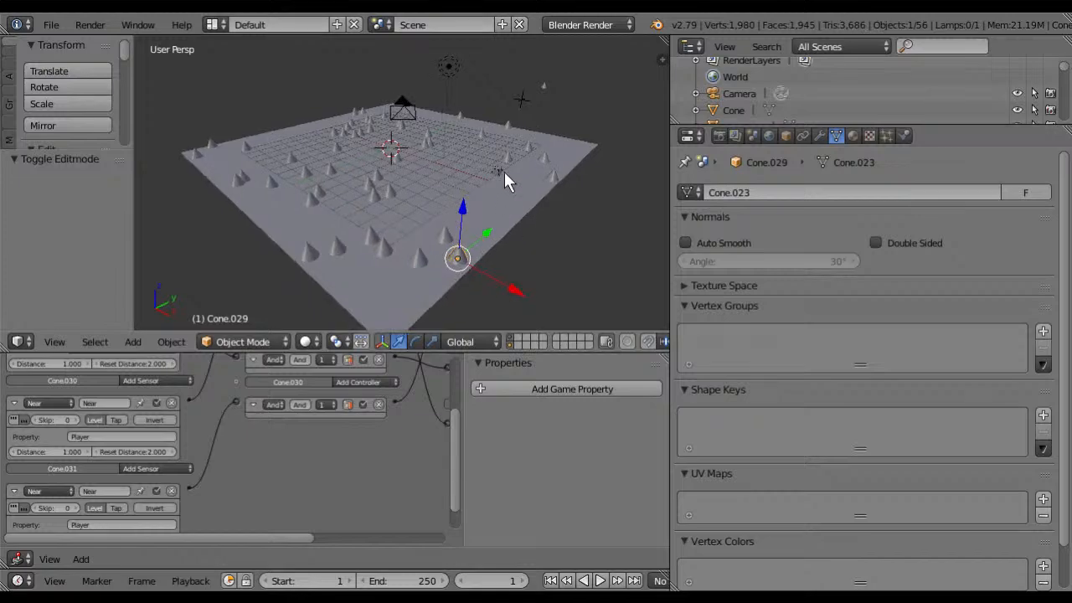
click(580, 26)
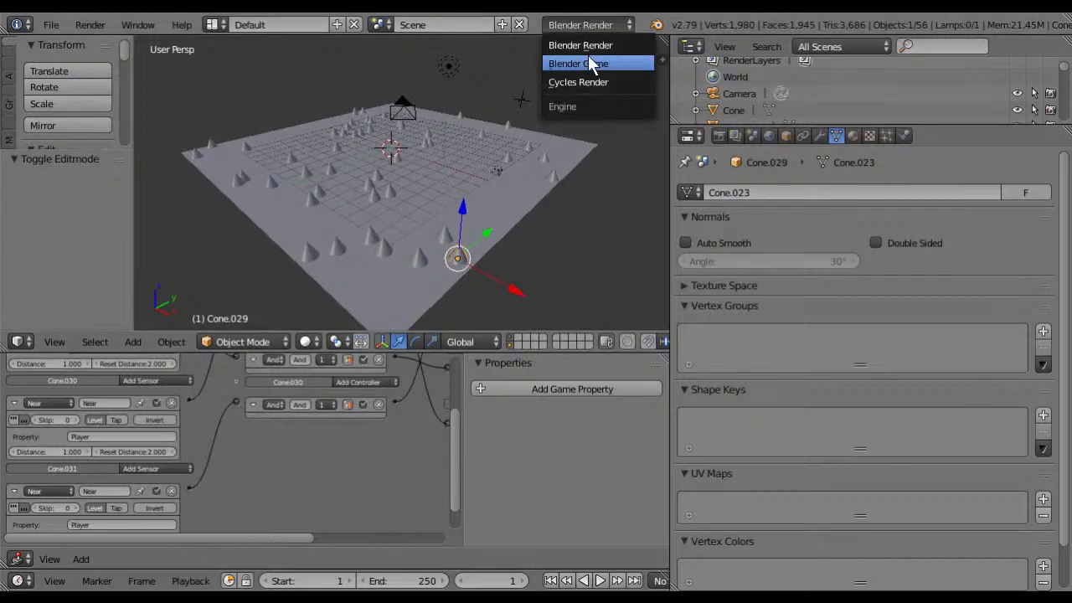
click(588, 60)
Step: Review the plane's particle and modifier settings, and test-run the game in the viewport before stopping it
right_click(575, 136)
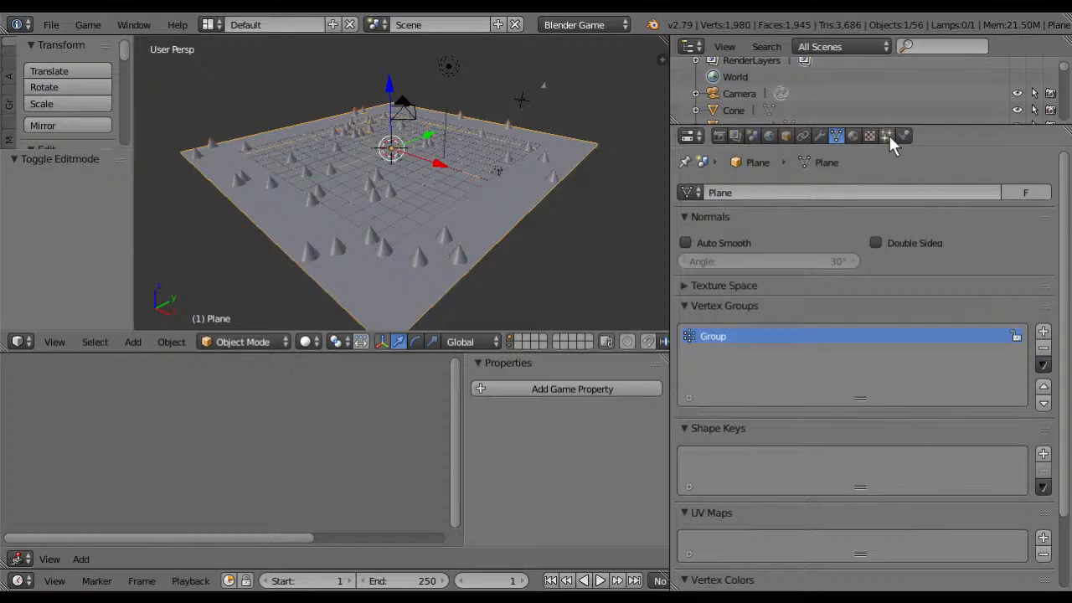
click(888, 136)
click(821, 136)
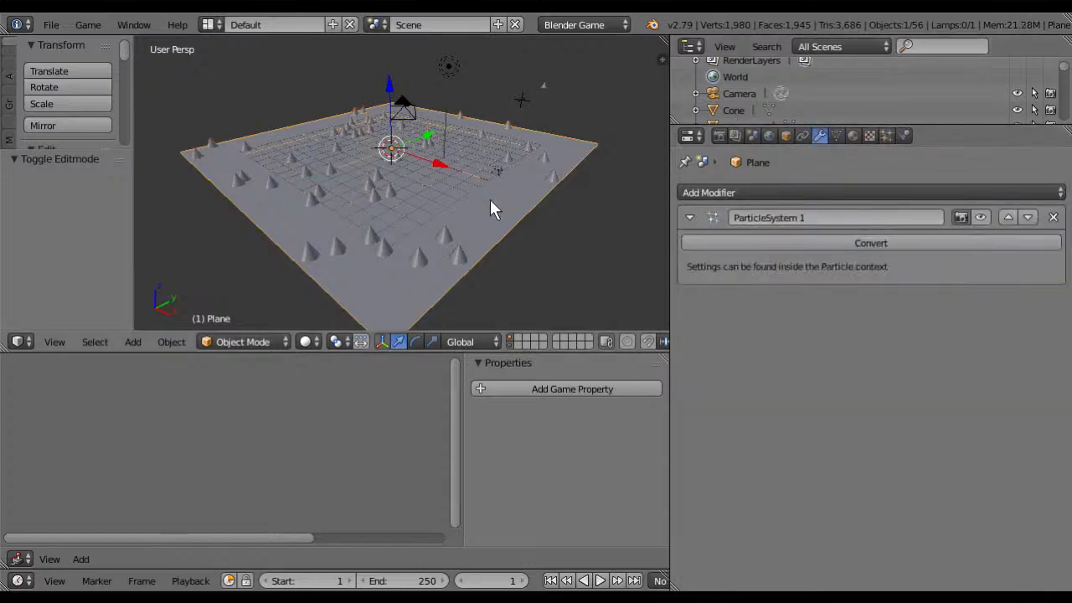
key(p)
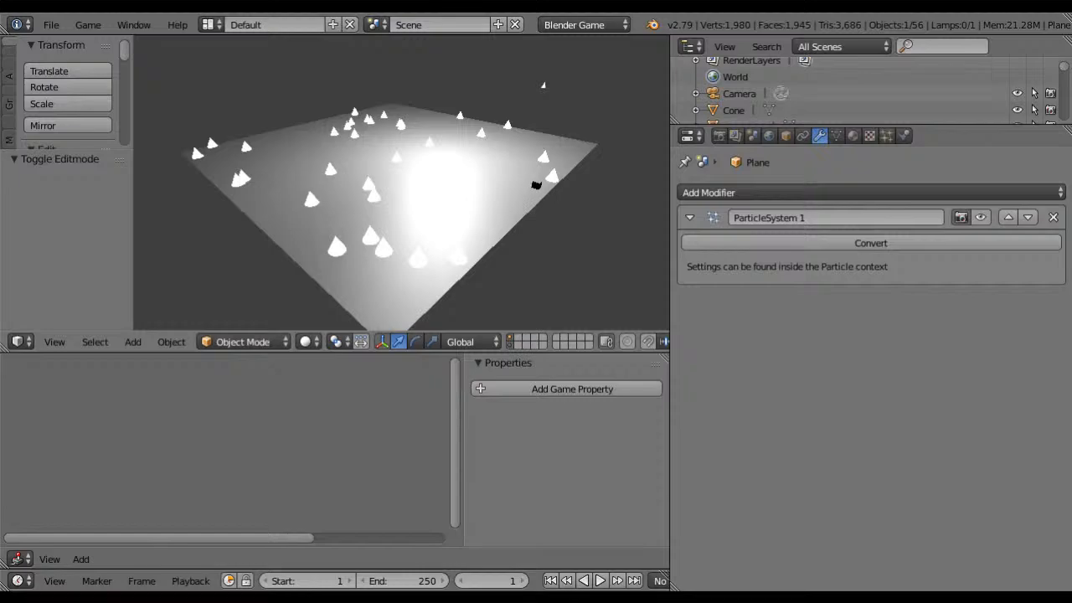
key(Escape)
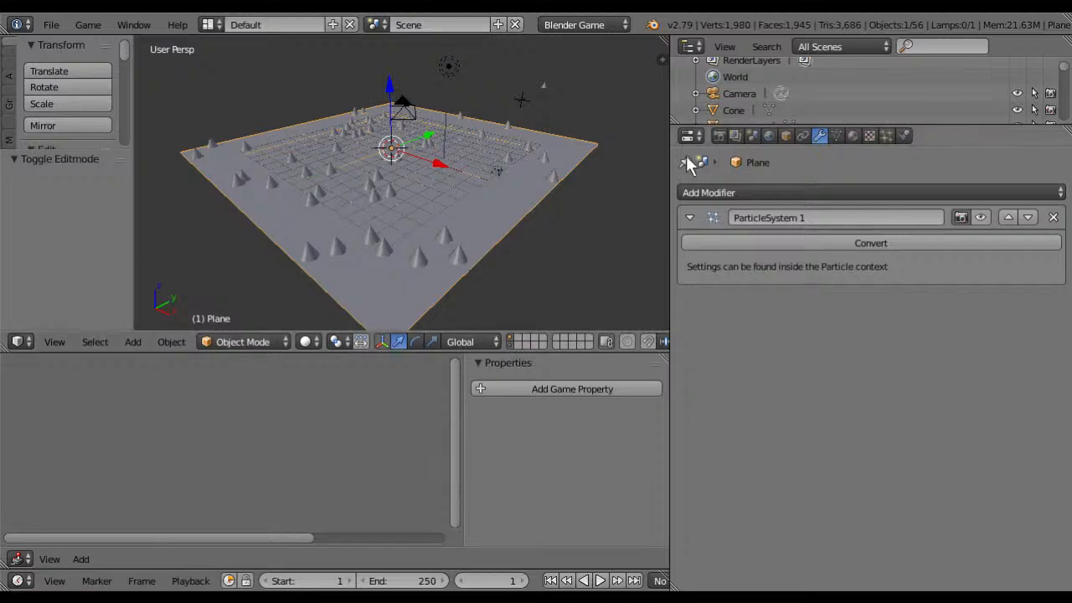
Step: Examine the mesh data and the sensor, controller and actuator links of the cone at the plane's right edge
click(835, 135)
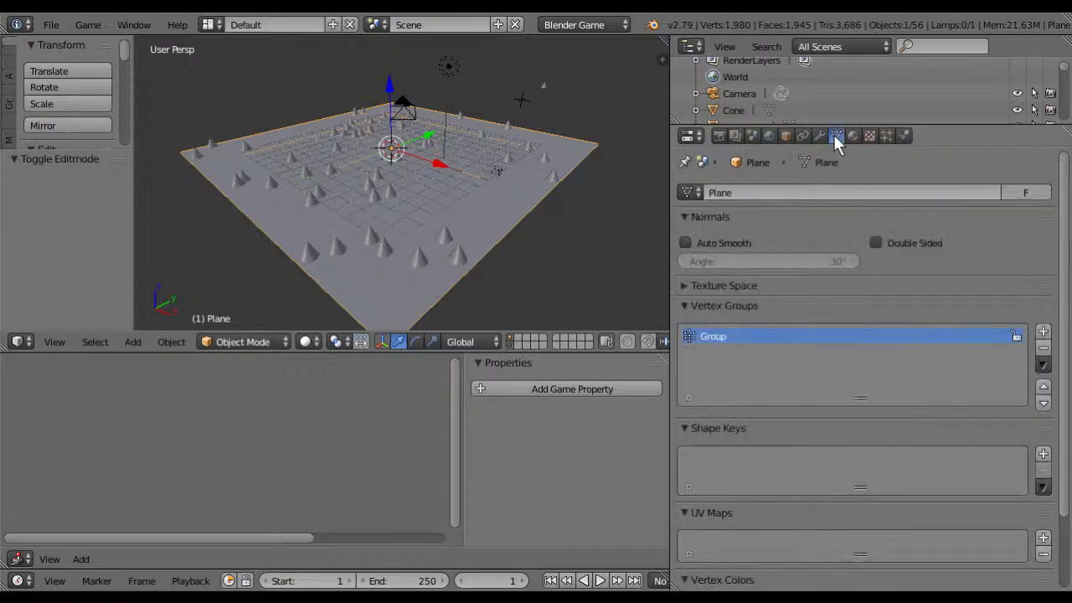
right_click(554, 172)
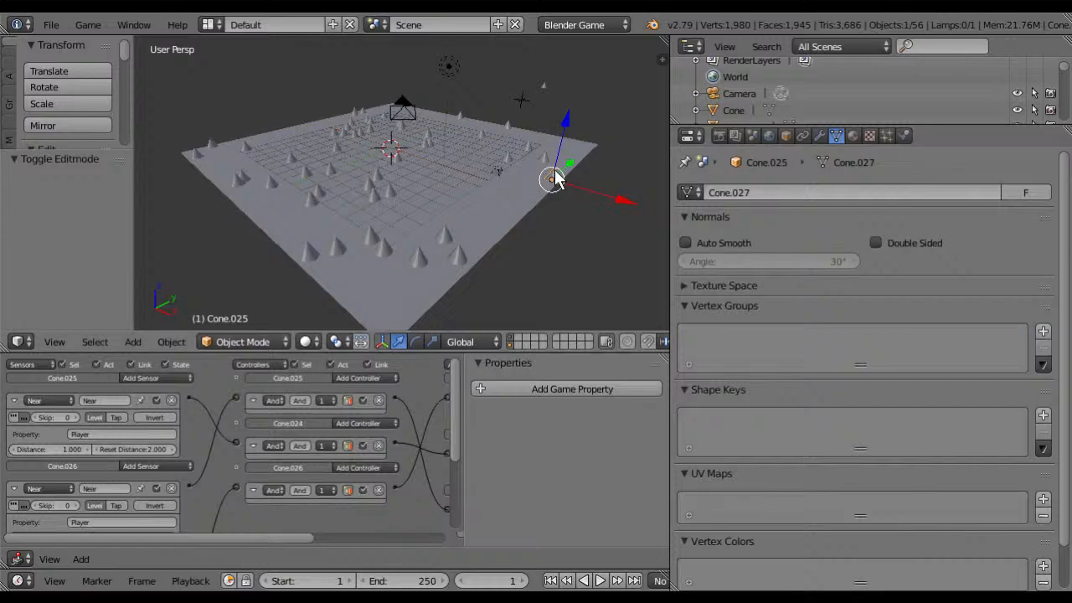
scroll(554, 171, down, 2)
scroll(556, 173, down, 1)
scroll(449, 187, up, 5)
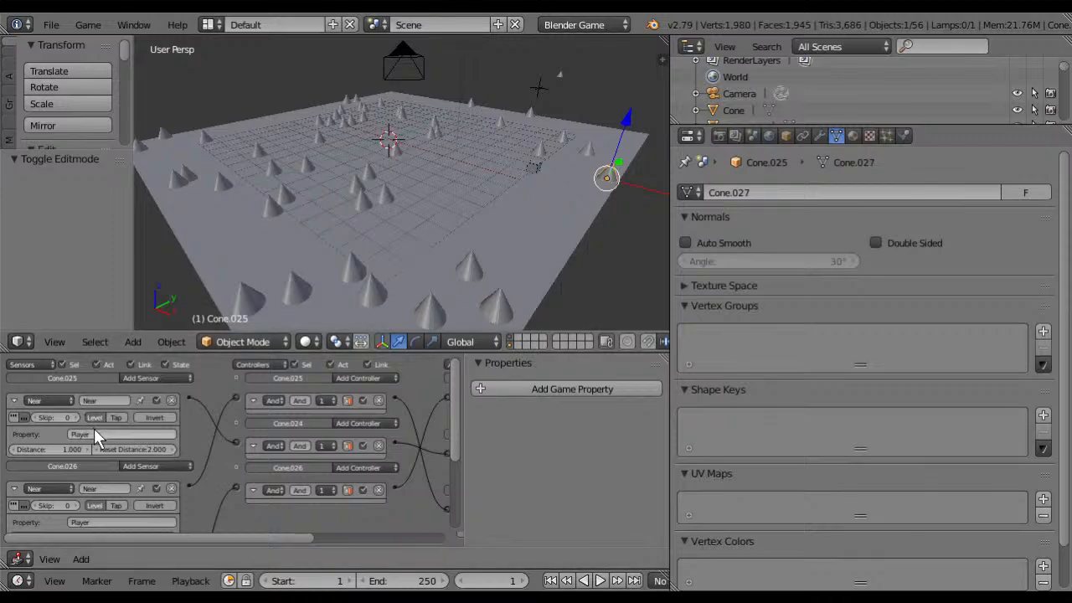
click(63, 397)
middle_drag(239, 443, 140, 443)
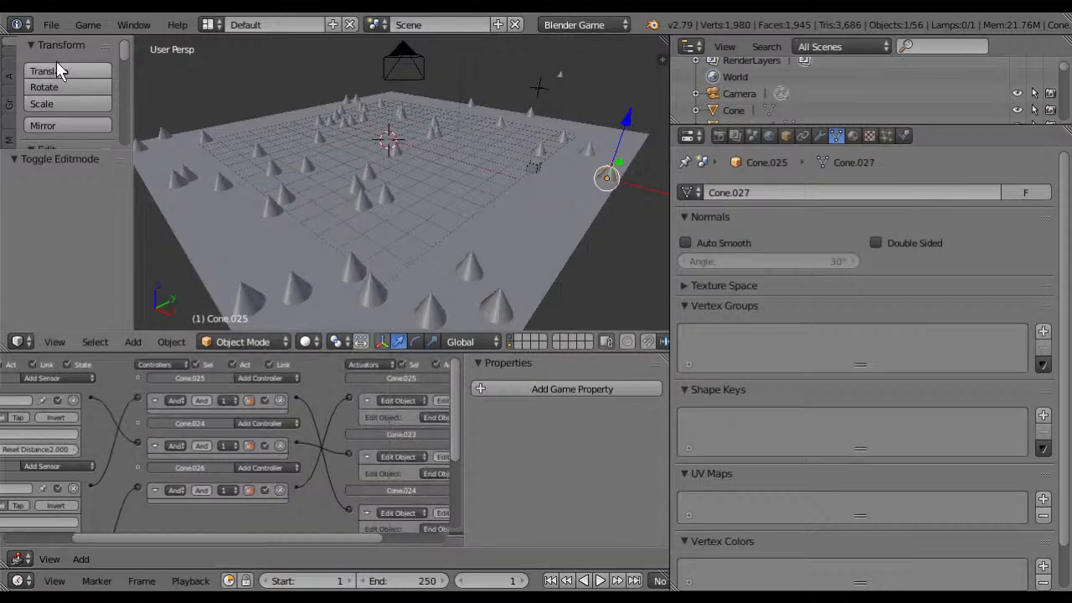
Step: Sort the My Blend Project folder by modification date and open Main_Scene2.blend
click(53, 26)
mouse_move(92, 79)
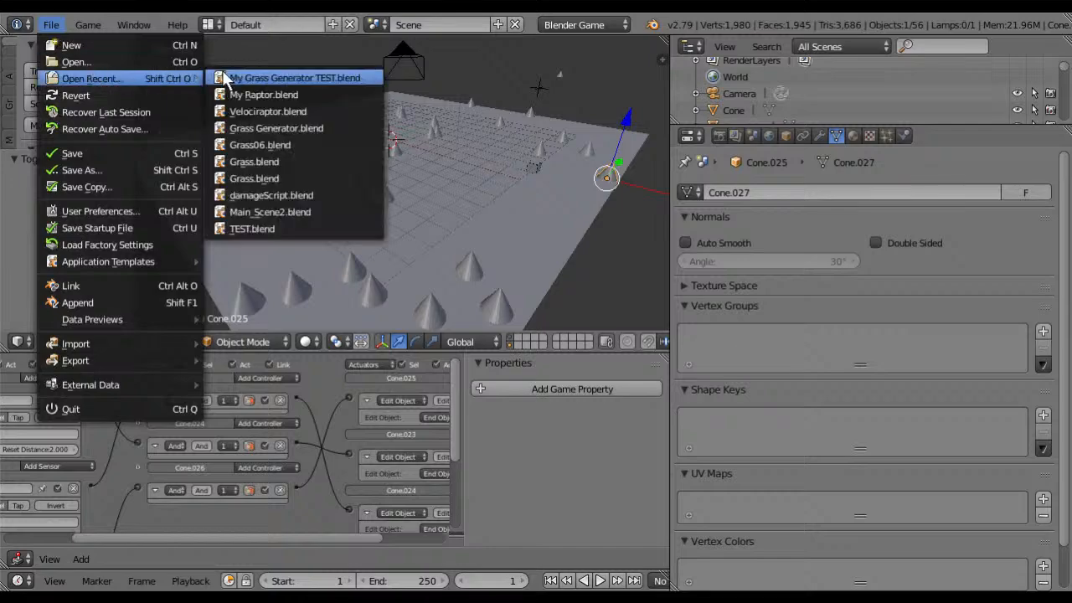
click(125, 61)
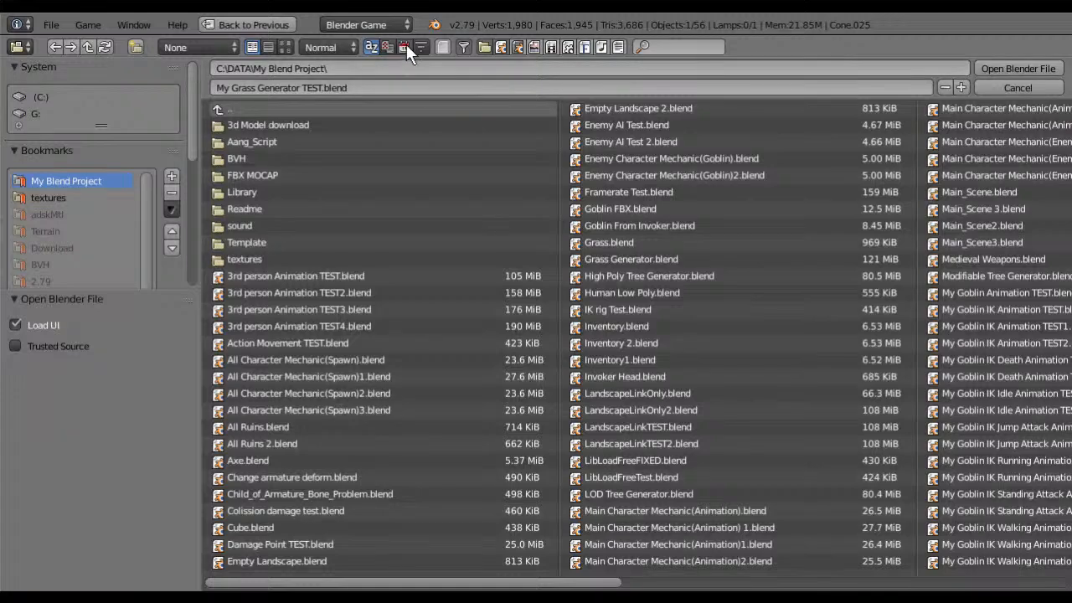
click(299, 292)
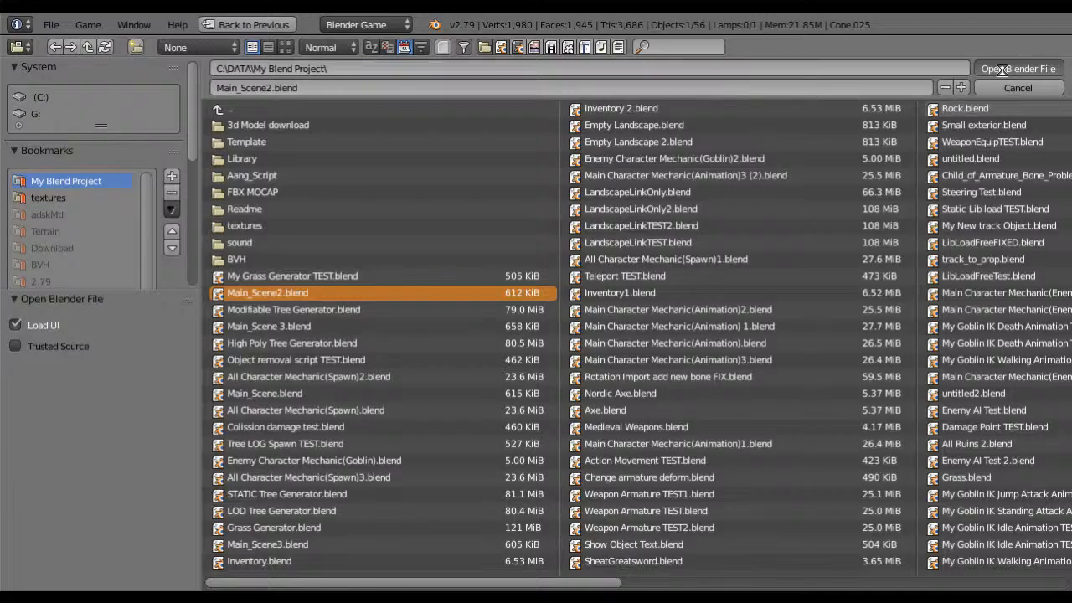
click(1002, 69)
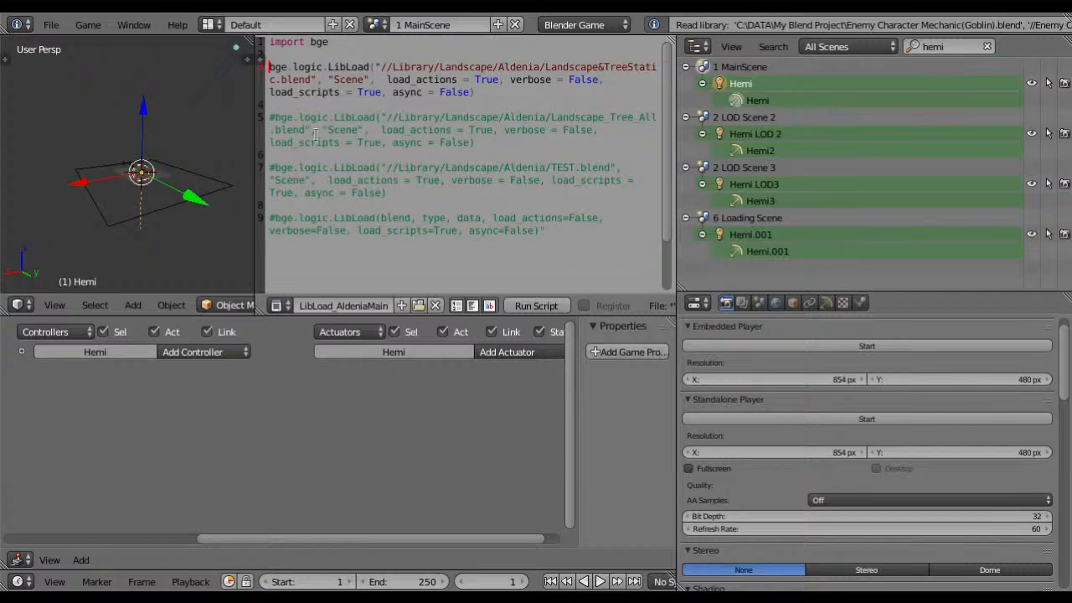
Step: Uncomment the TEST.blend LibLoad line in the LibLoad_AldeniaMain script as a demonstration, and comment it out again
click(271, 167)
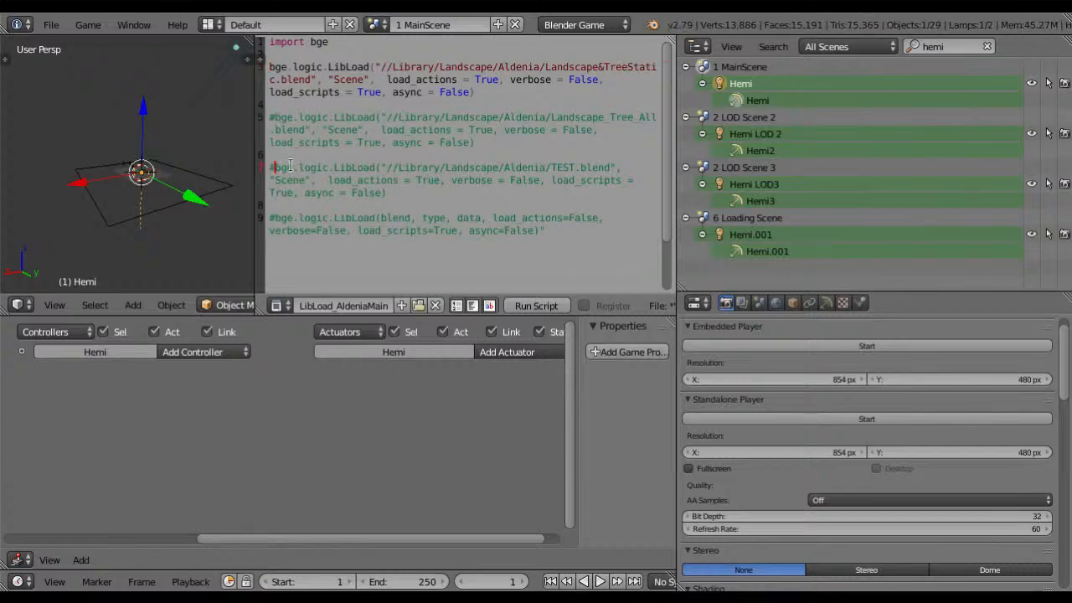
key(Delete)
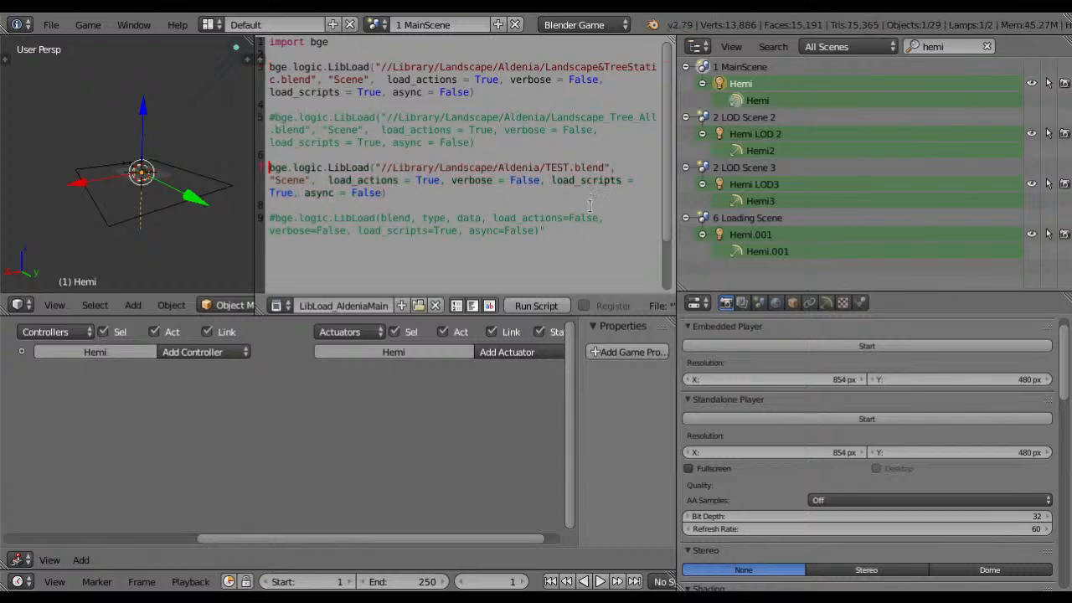
key(End)
click(273, 168)
text(#)
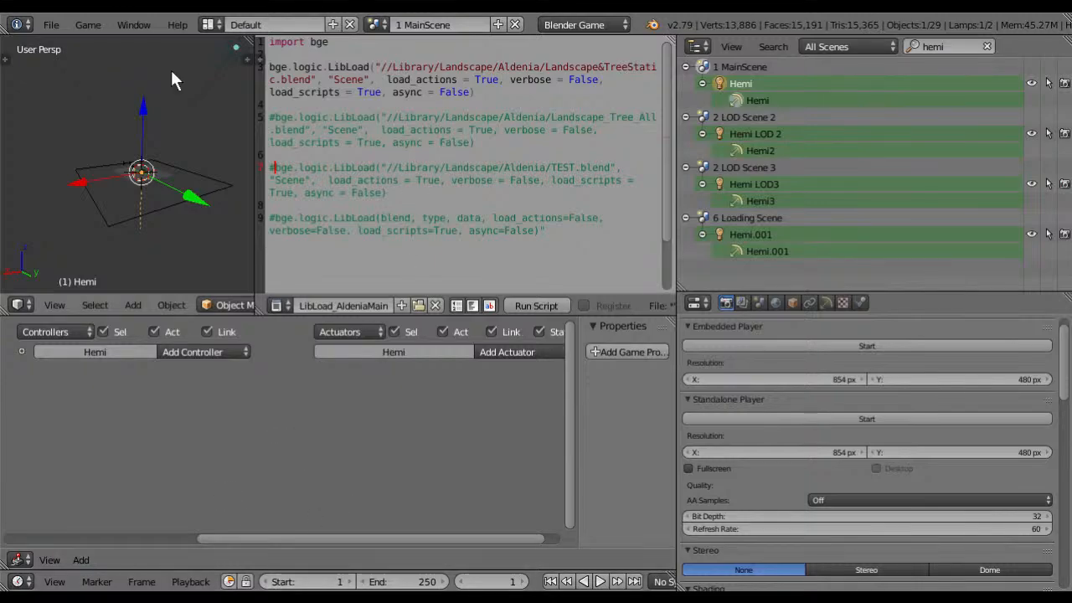
Step: Browse to Library\Landscape\Aldenia in the file-opening browser and copy the file name Landscape_Tree_Pine2.blend
click(51, 25)
click(83, 62)
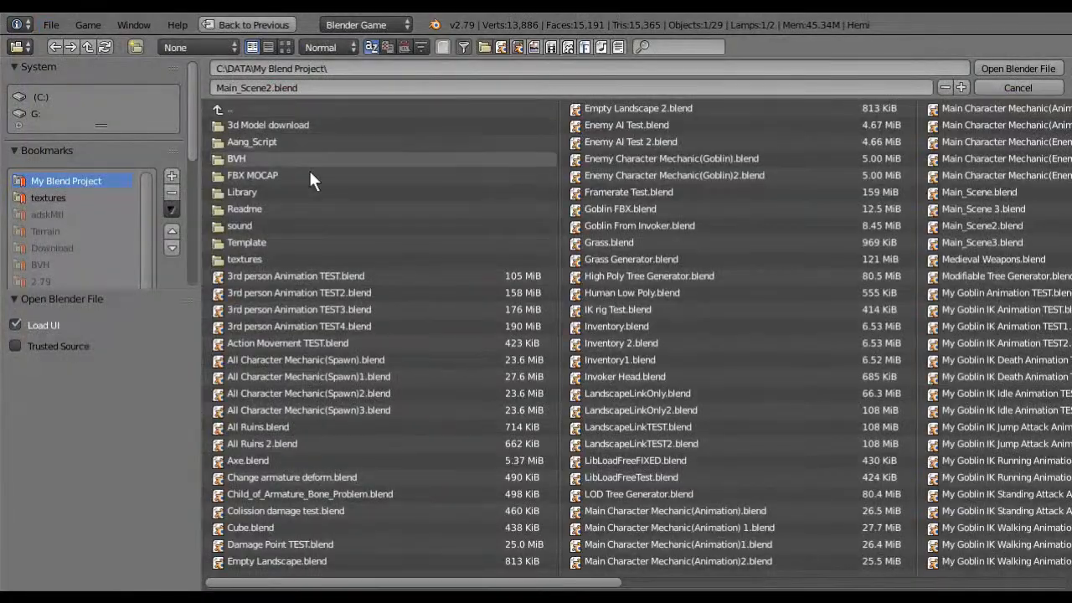
click(268, 192)
click(259, 159)
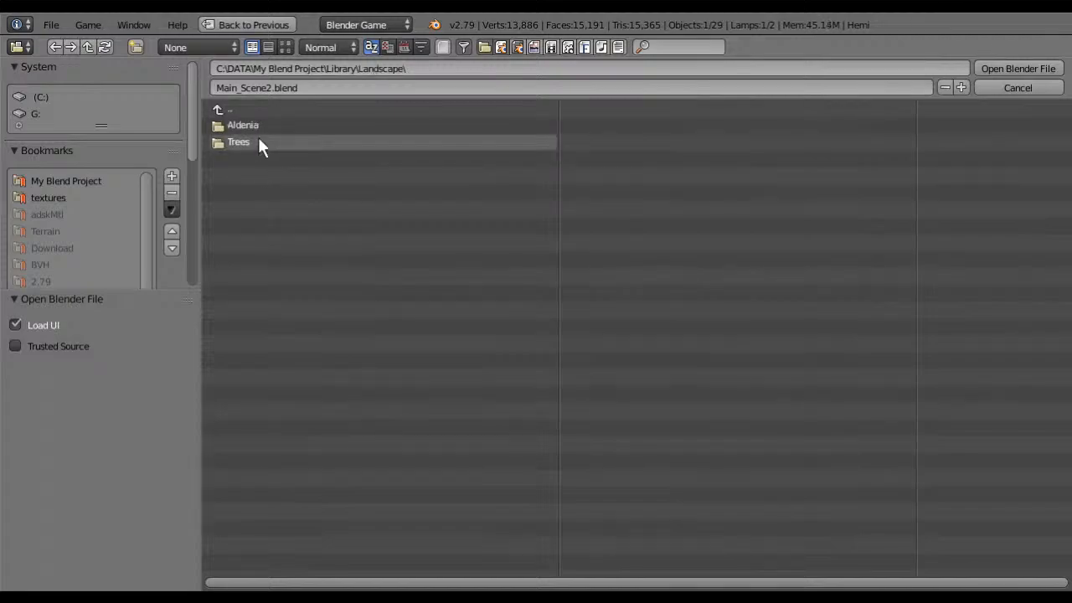
click(249, 126)
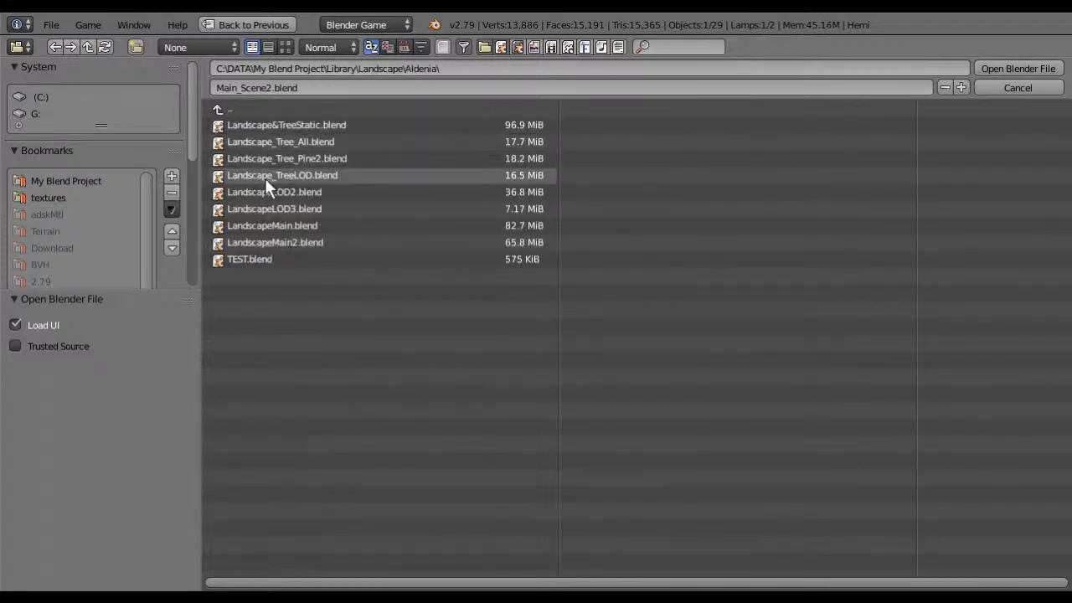
click(315, 159)
click(282, 89)
key(ctrl+c)
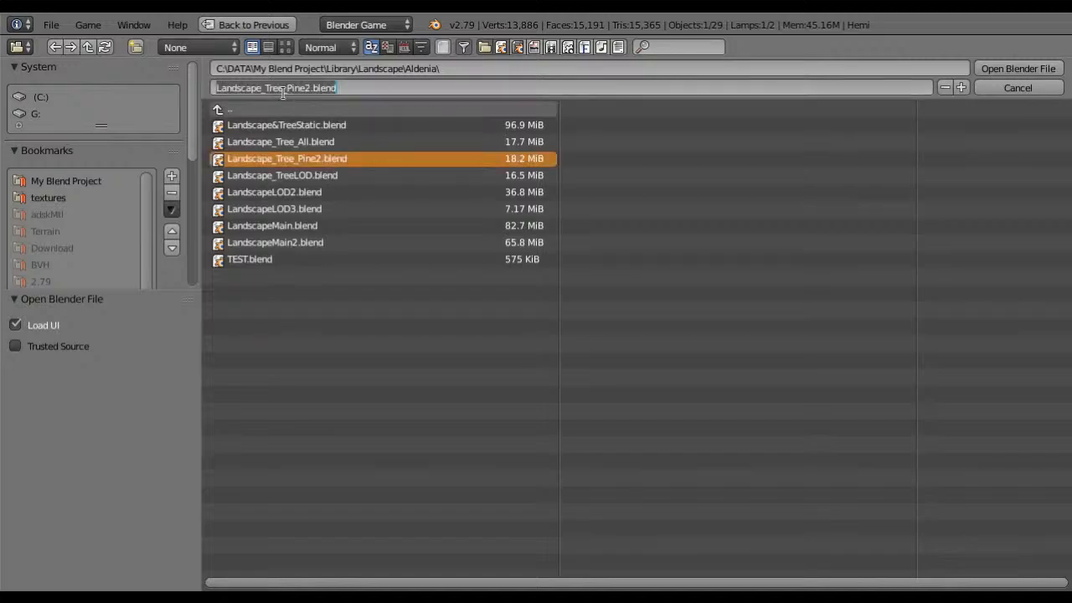
Step: Close the file-opening browser without opening anything and uncomment the TEST.blend LibLoad line in the LibLoad_AldeniaMain script
click(1009, 88)
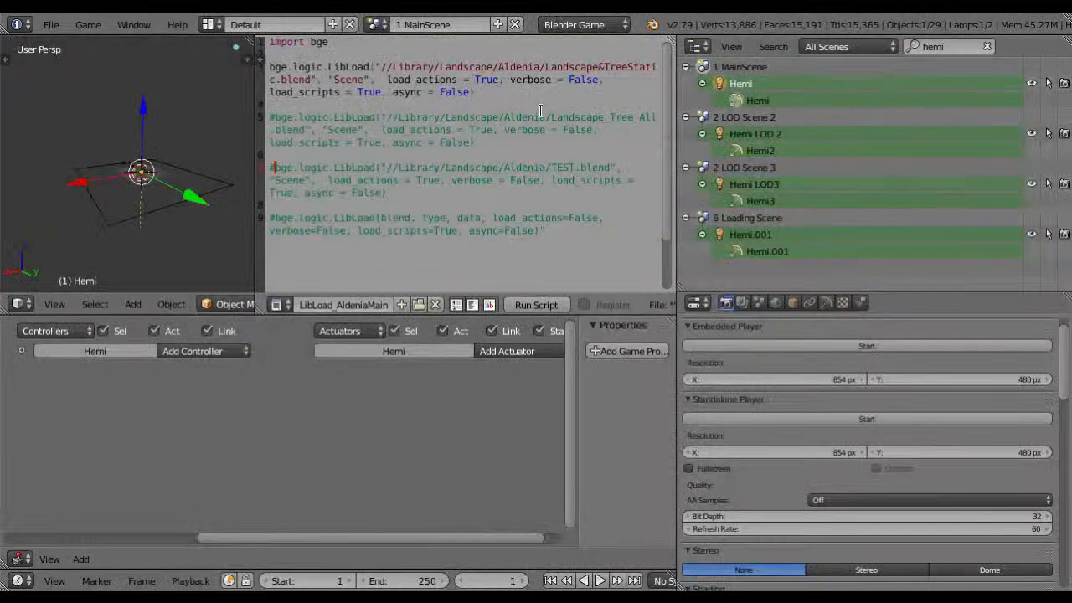
click(52, 26)
mouse_move(93, 72)
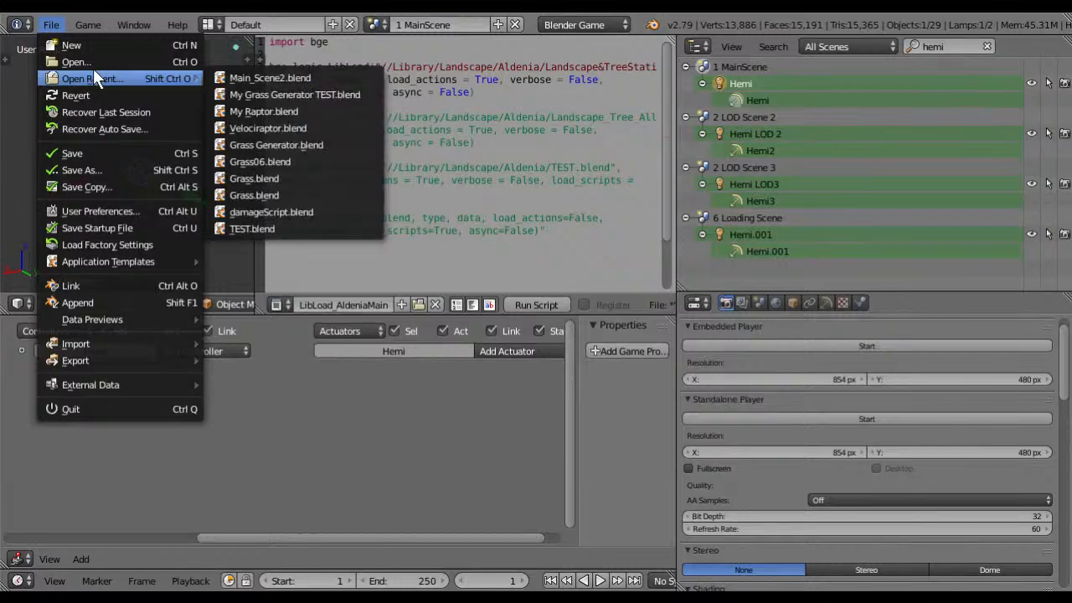
click(539, 181)
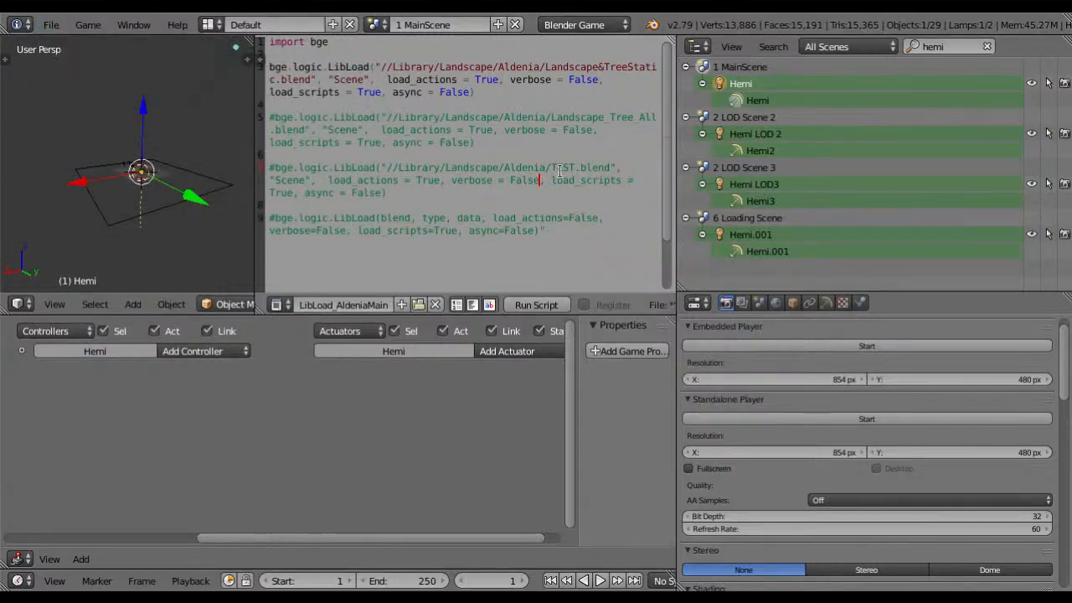
click(277, 168)
key(BackSpace)
Step: Replace TEST in the uncommented LibLoad path with Landscape_Tree_Pine2, keeping a single .blend extension
drag(573, 167, 550, 167)
key(ctrl+v)
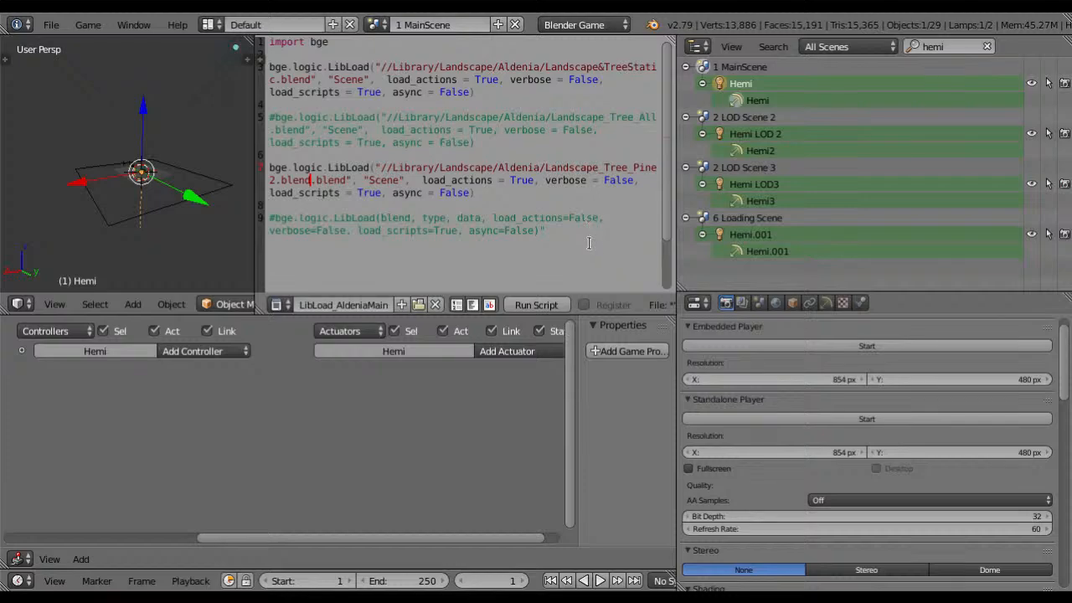
key(BackSpace)
key(BackSpace)
key(BackSpace)
key(BackSpace)
key(BackSpace)
key(BackSpace)
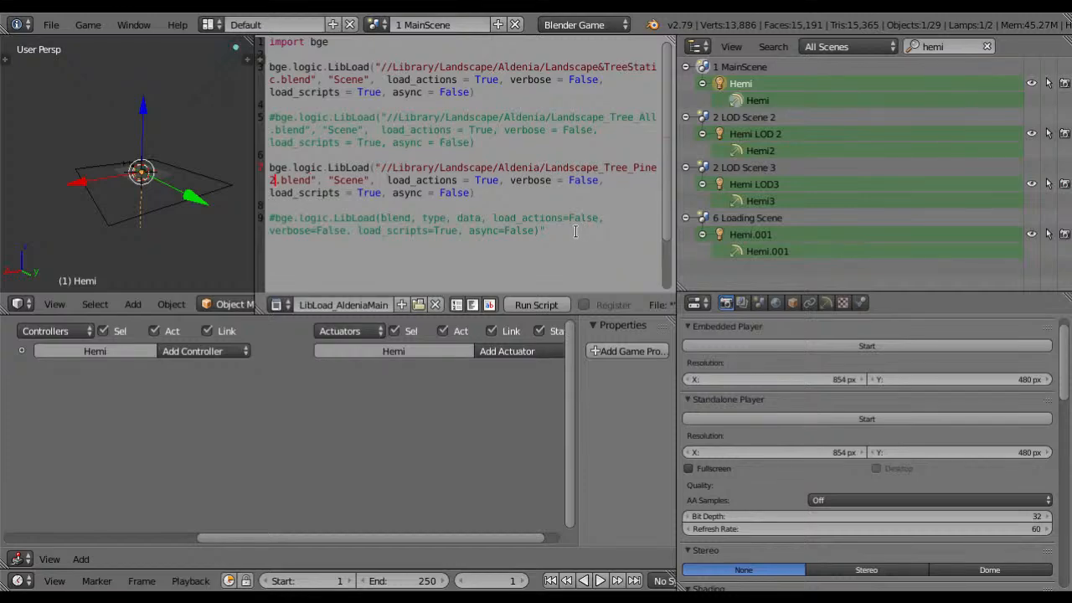
Step: Run the script, then test the scene in the standalone player by walking the character to the sword and picking it up
click(539, 304)
click(826, 419)
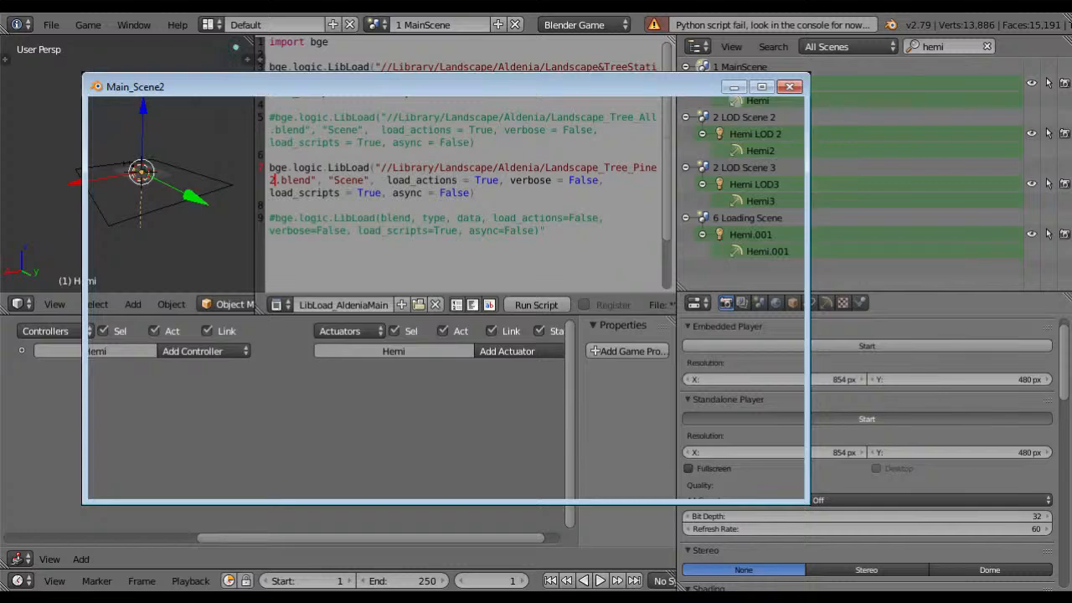
key(w)
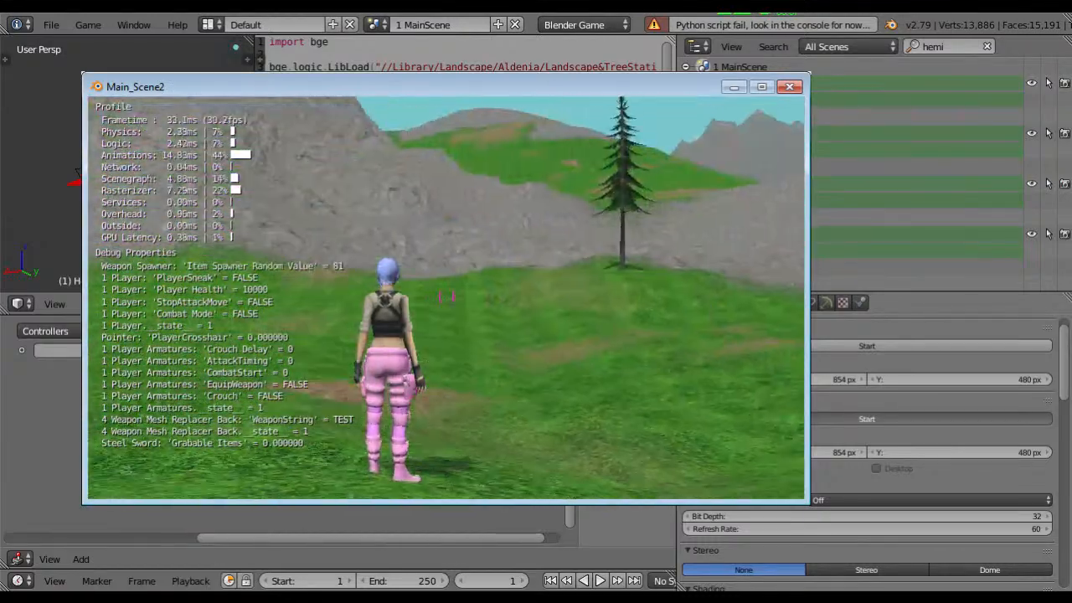
key(w)
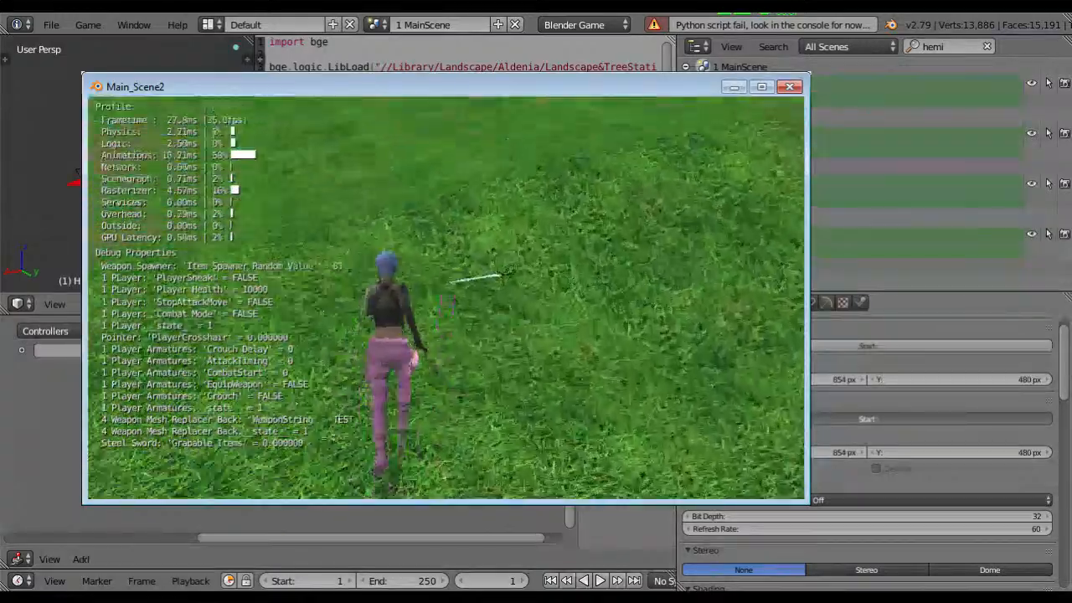
key(e)
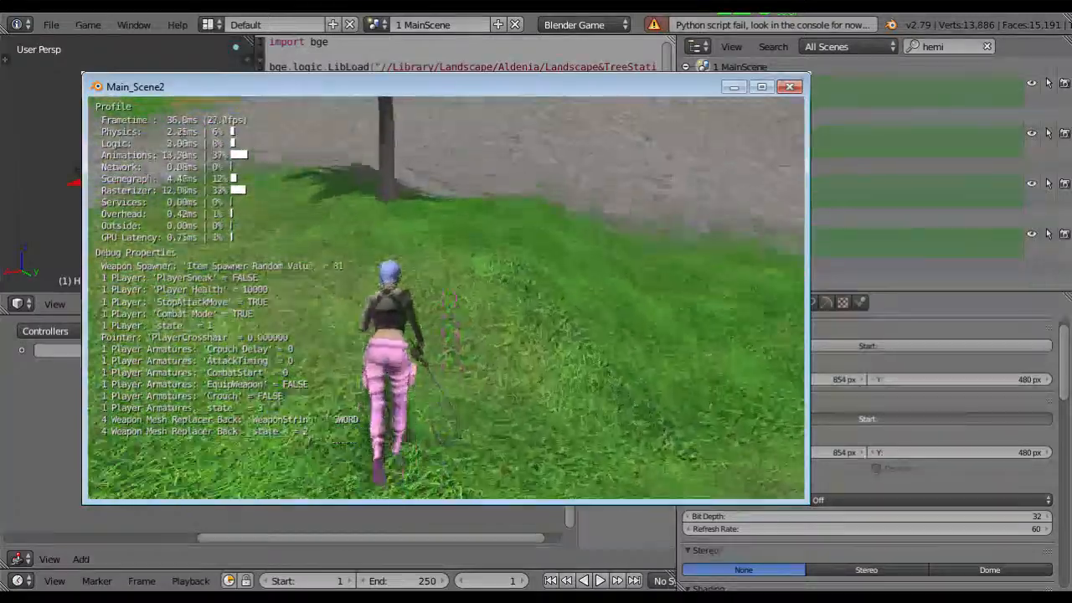
Step: Chop the pine tree with the sword, walk around the fallen logs, and close the game program
click(448, 299)
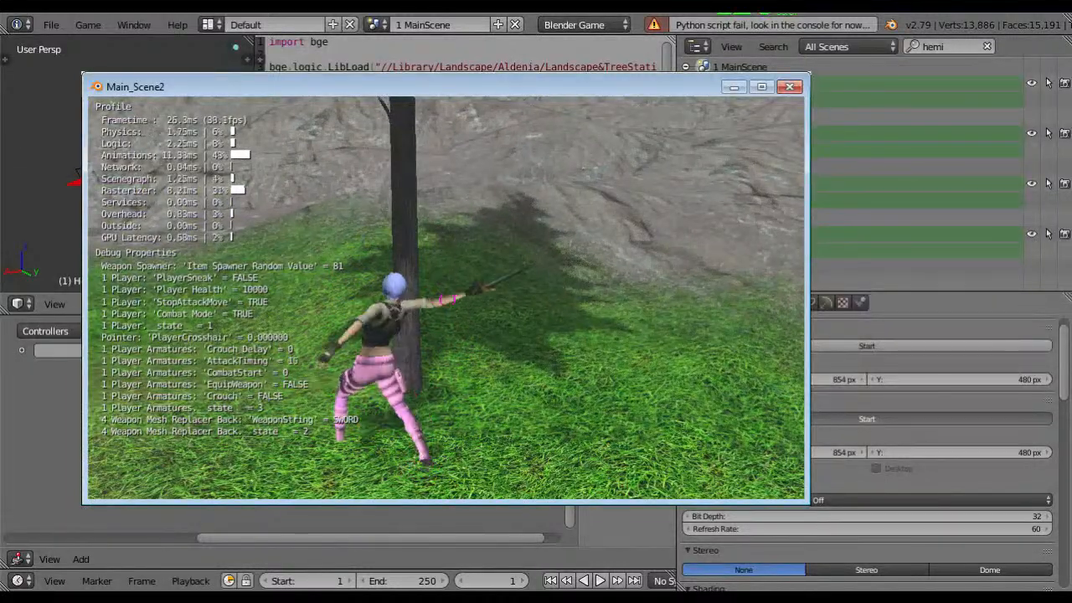
key(s)
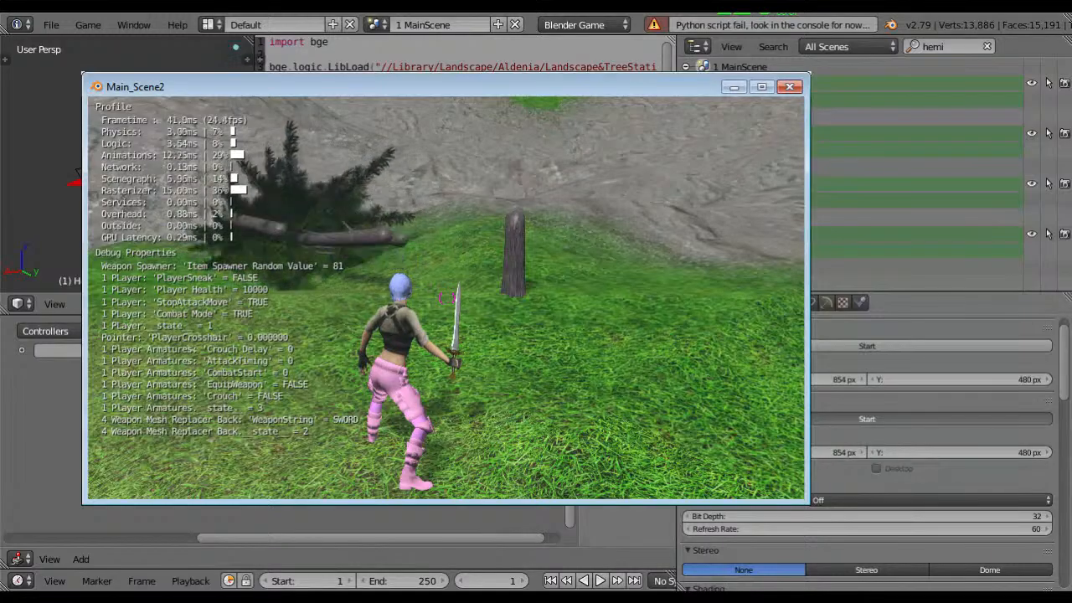
key(w)
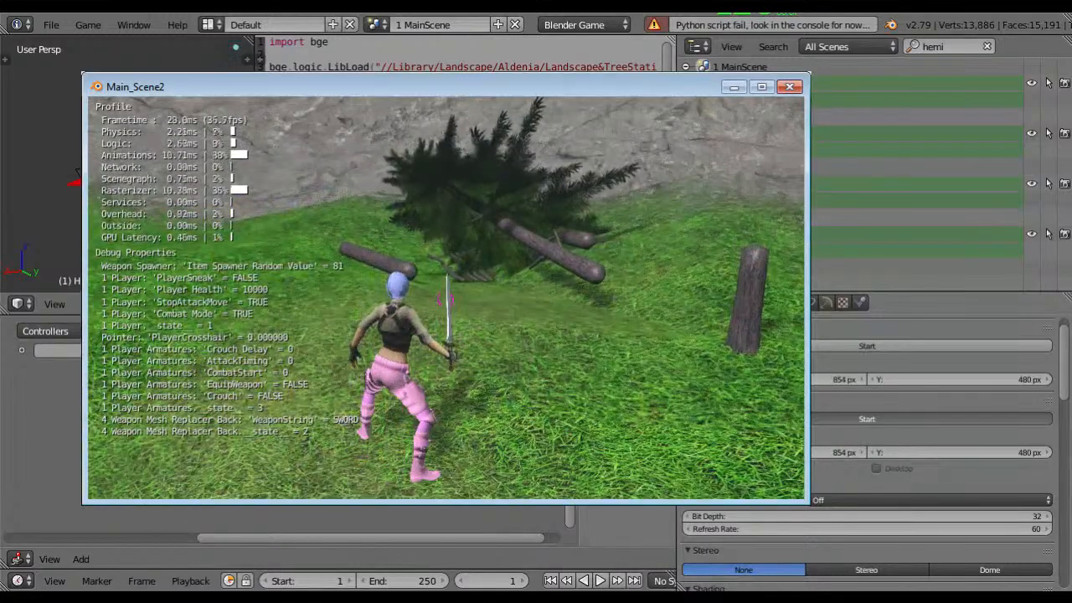
key(w)
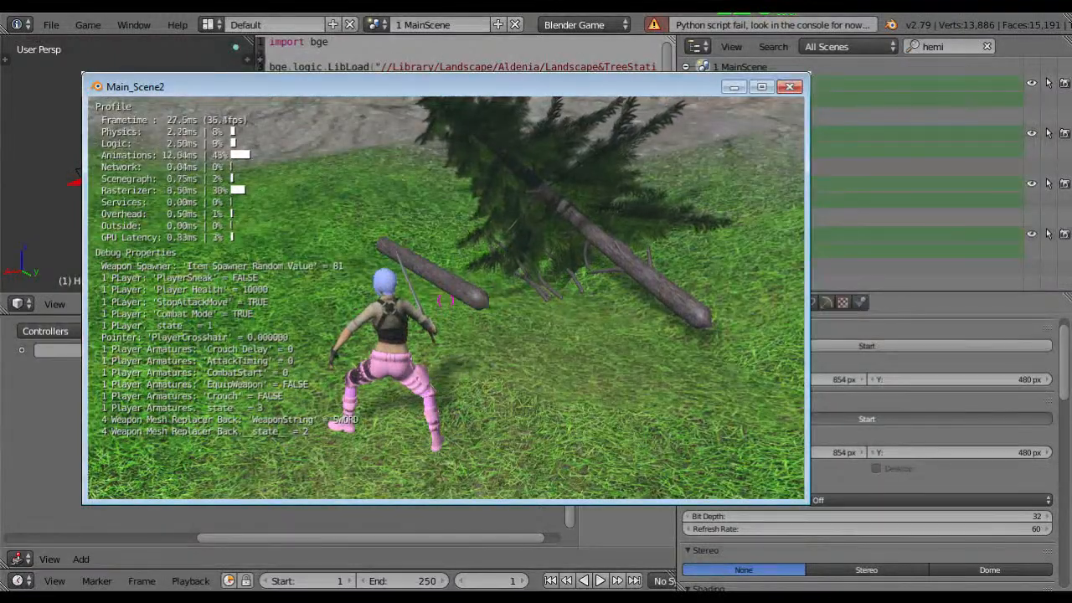
key(w)
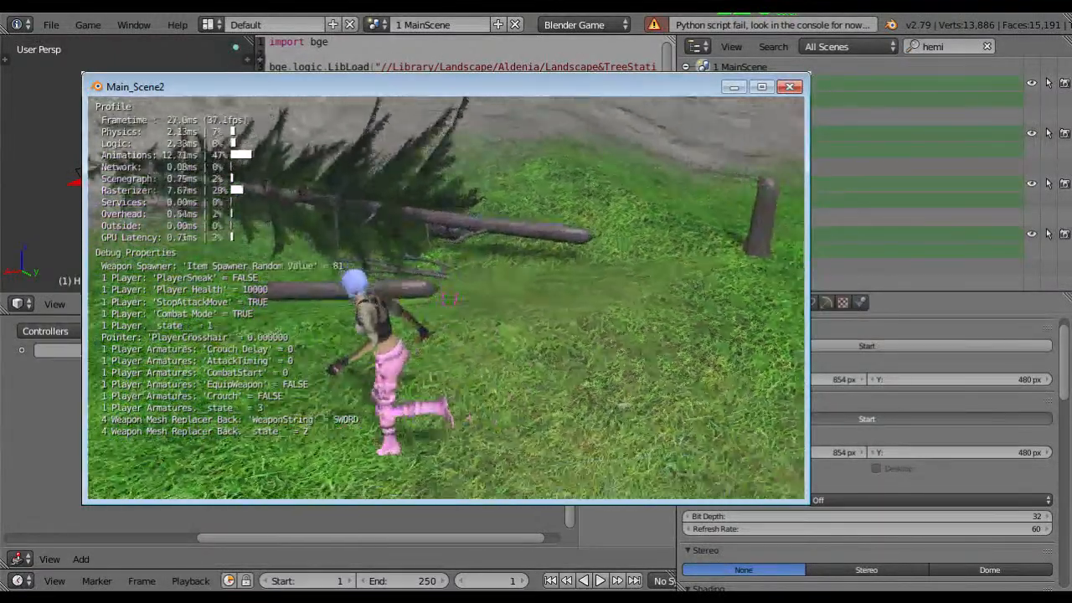
key(a)
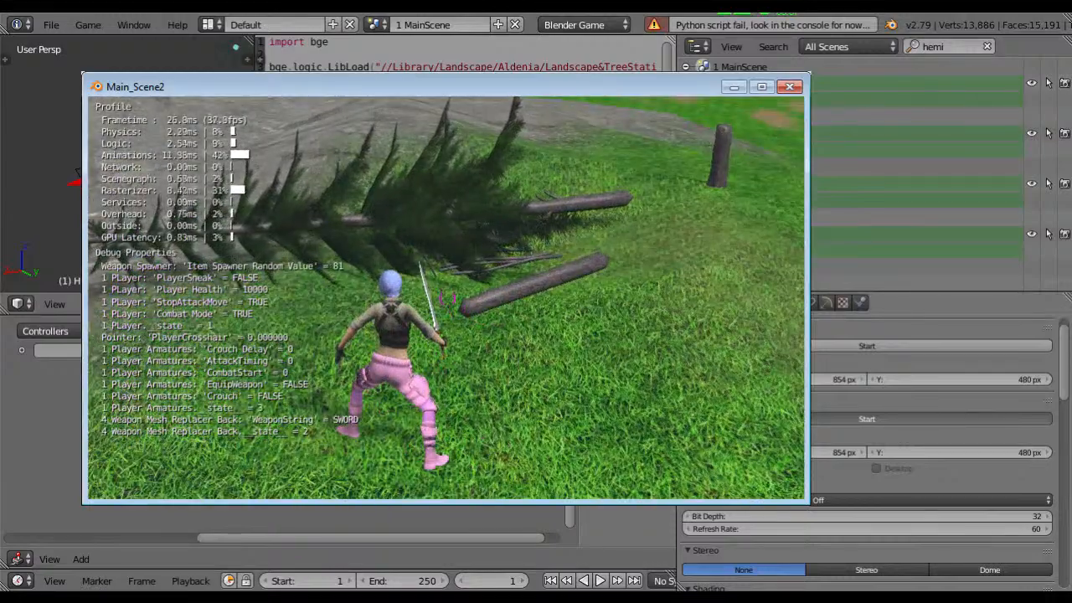
key(w)
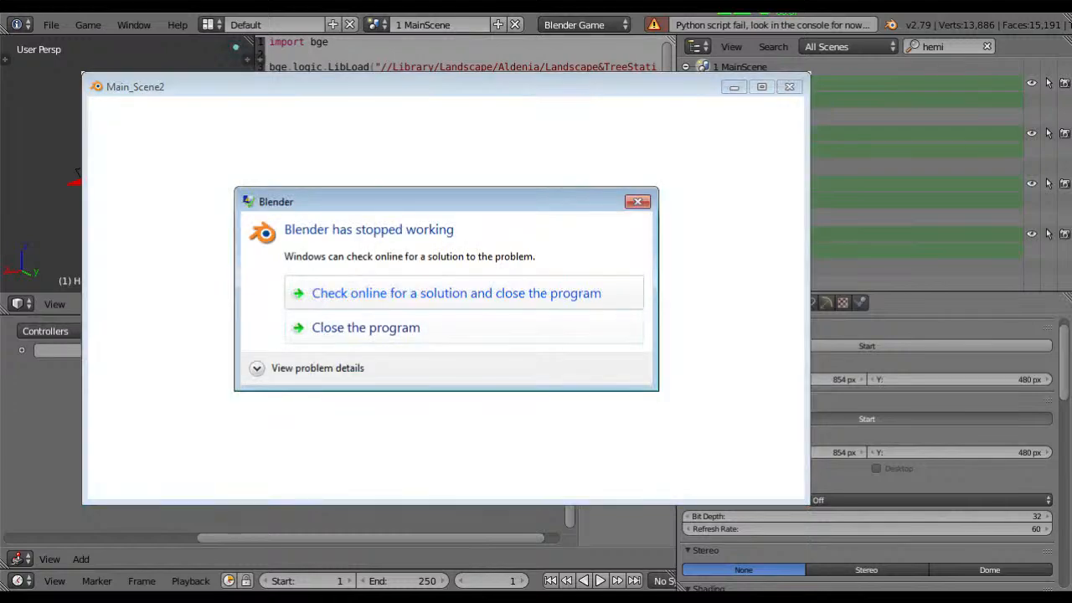
click(436, 327)
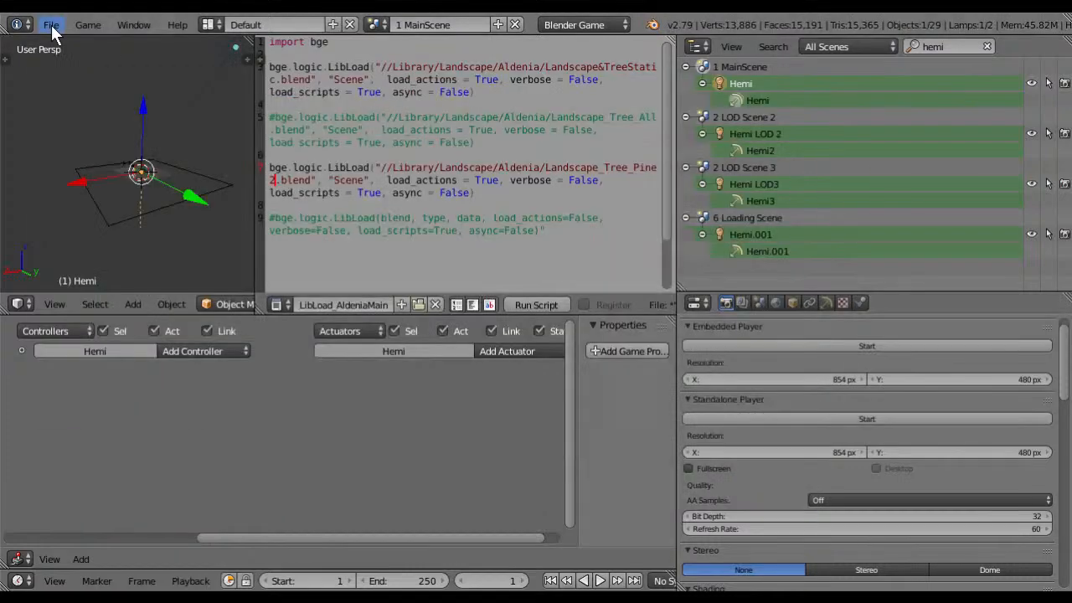
Step: Open Landscape_Tree_Pine2.blend from the Library\Landscape\Aldenia folder
click(51, 25)
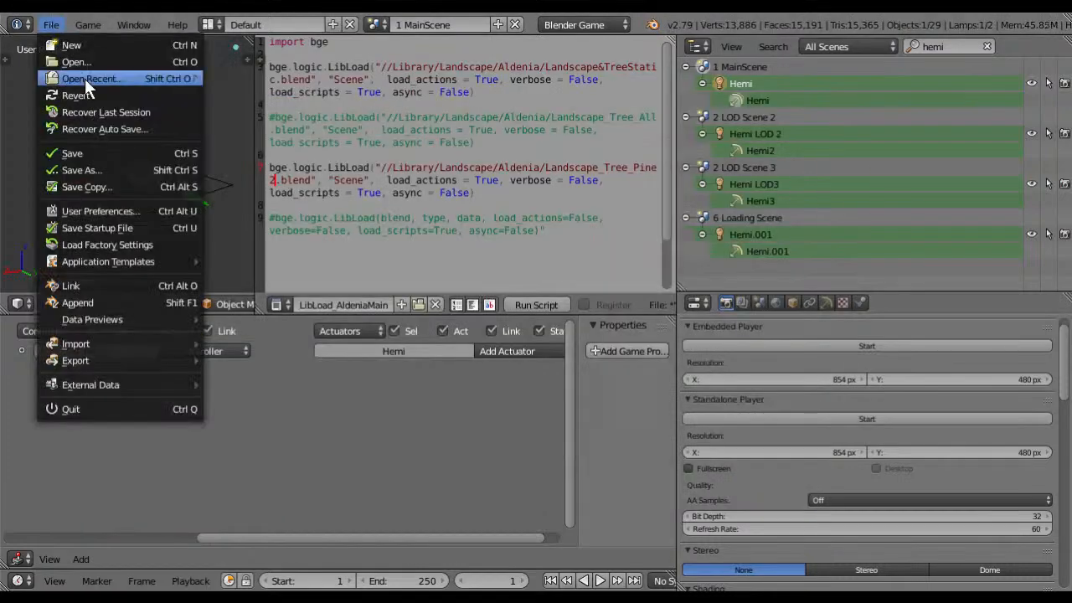
click(138, 64)
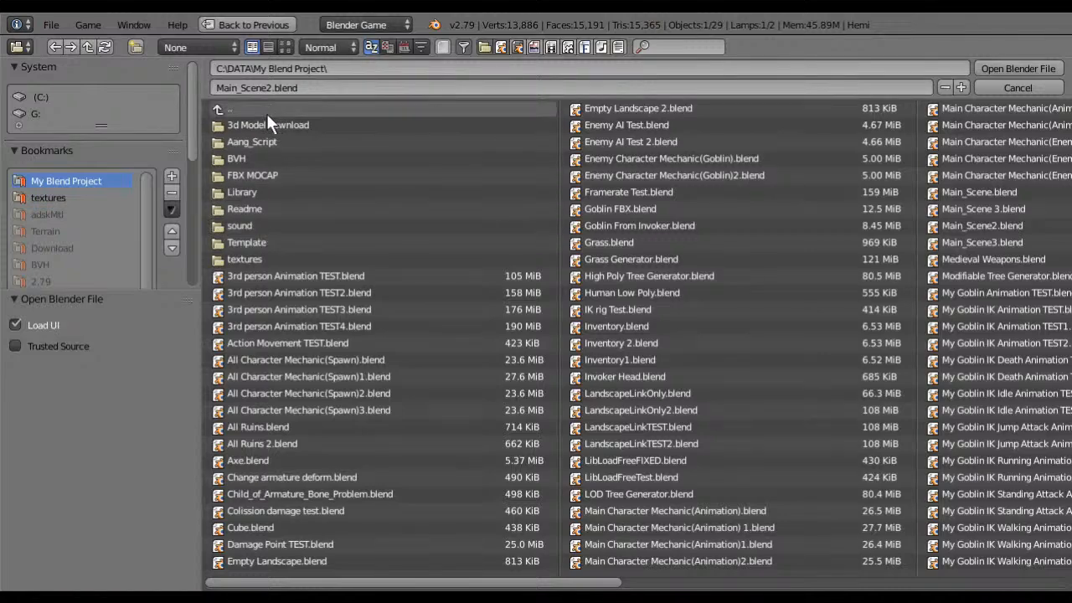
click(273, 192)
click(274, 160)
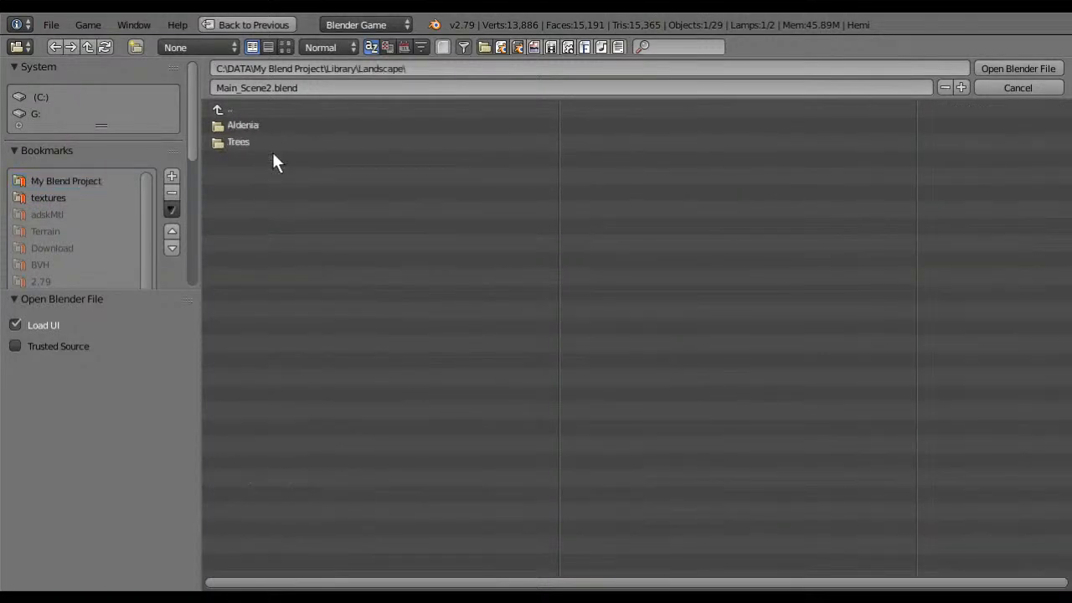
click(270, 125)
click(312, 160)
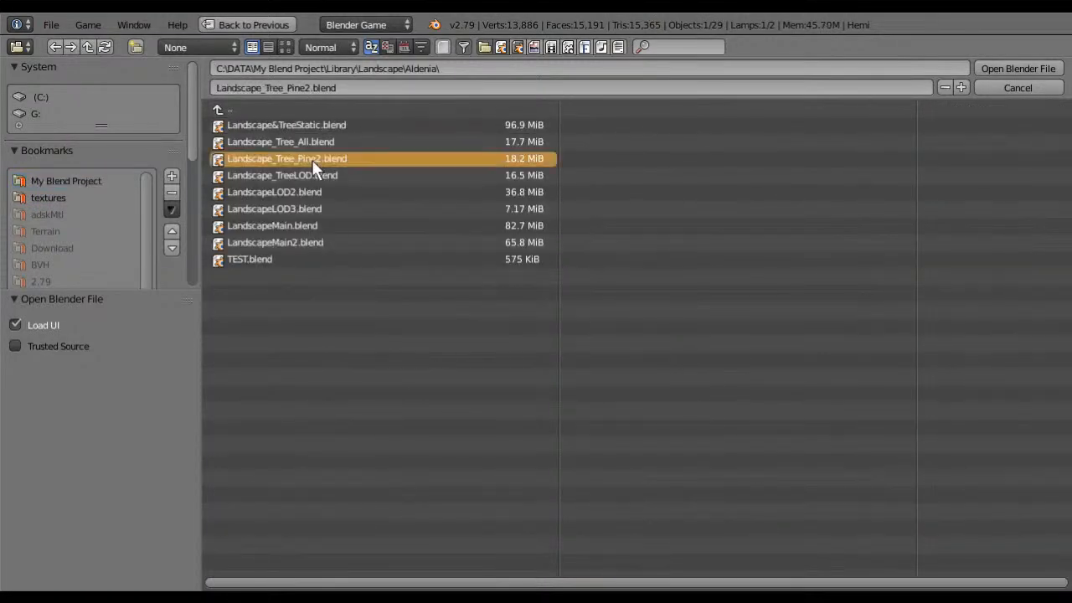
click(1005, 67)
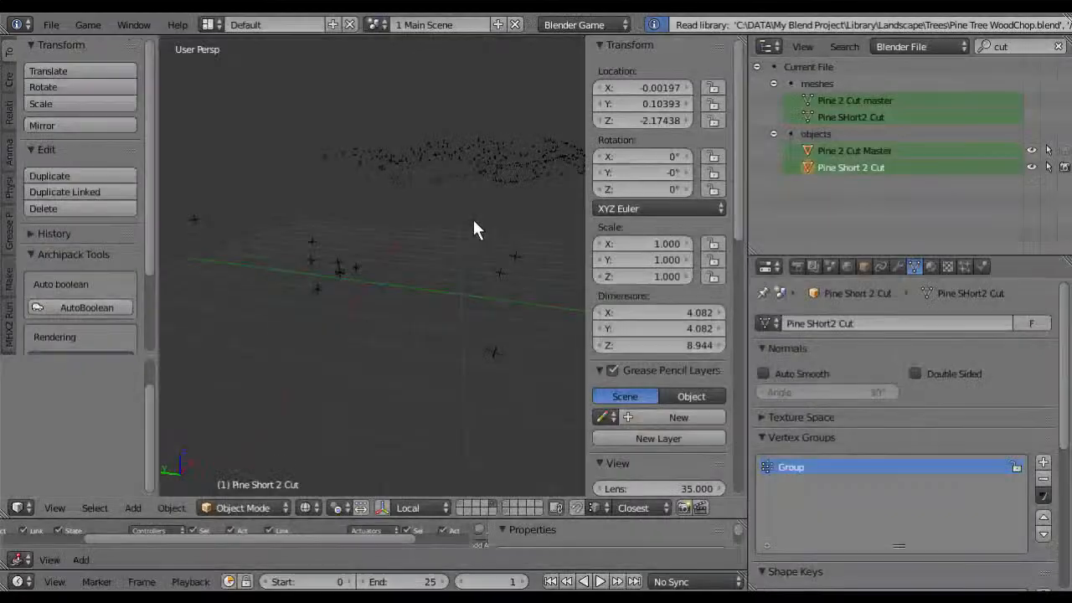
Step: Display layer 11 with the pine tree parts, deselect everything, and examine the tree and its trunk from several sides
middle_drag(473, 230, 480, 251)
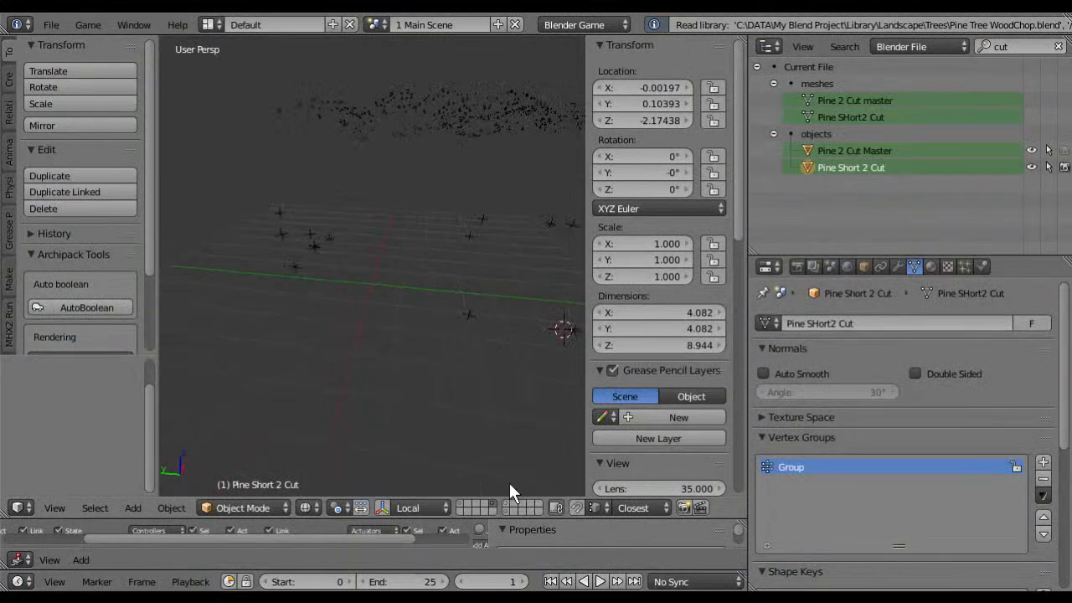
click(508, 504)
middle_drag(402, 343, 460, 318)
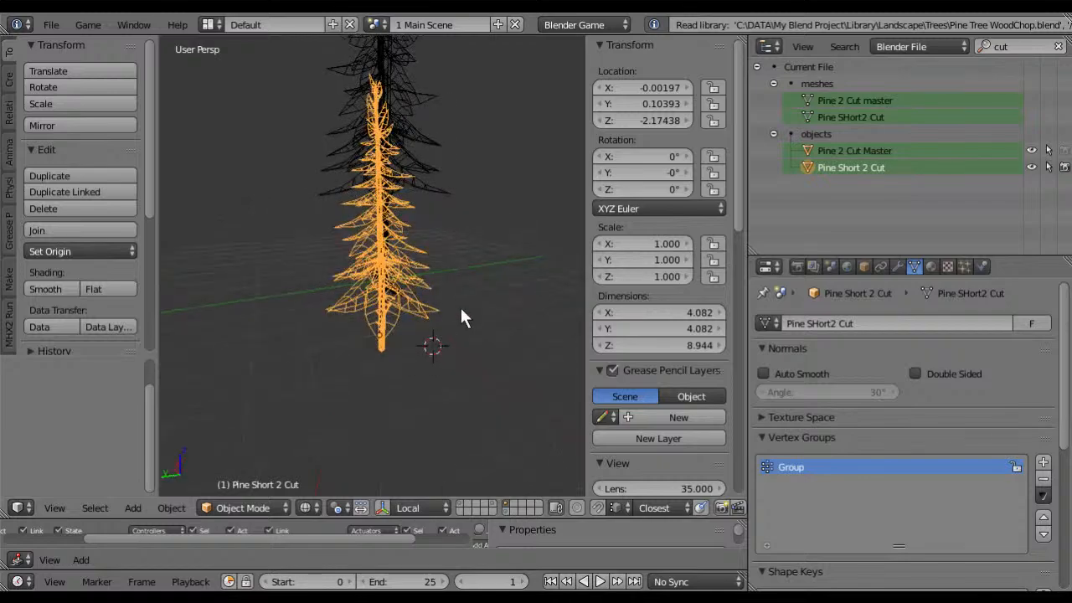
key(a)
middle_drag(386, 317, 416, 350)
scroll(438, 330, up, 4)
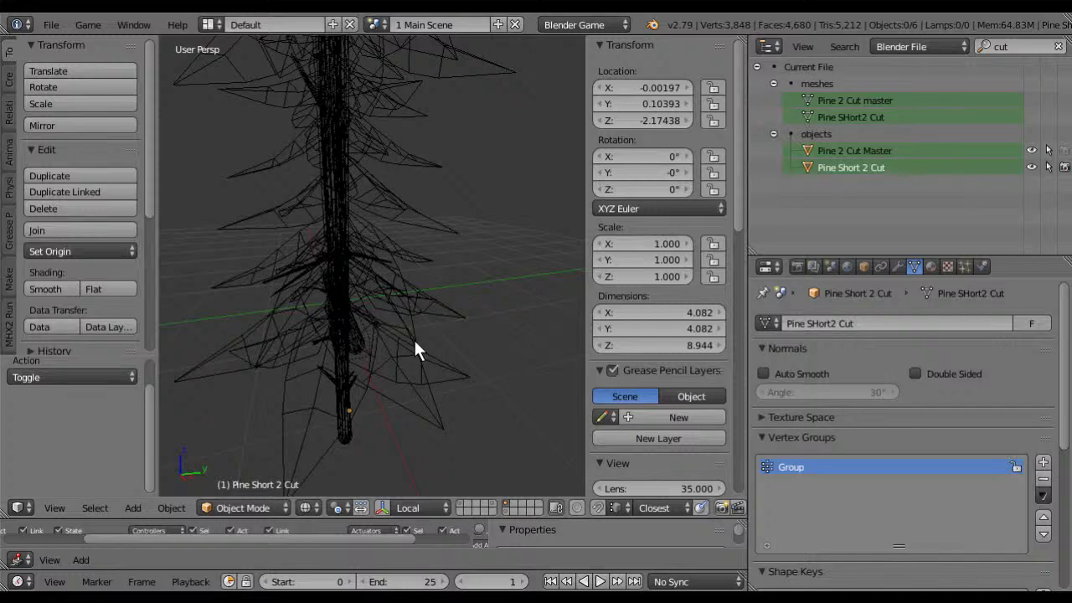
middle_drag(417, 348, 416, 383)
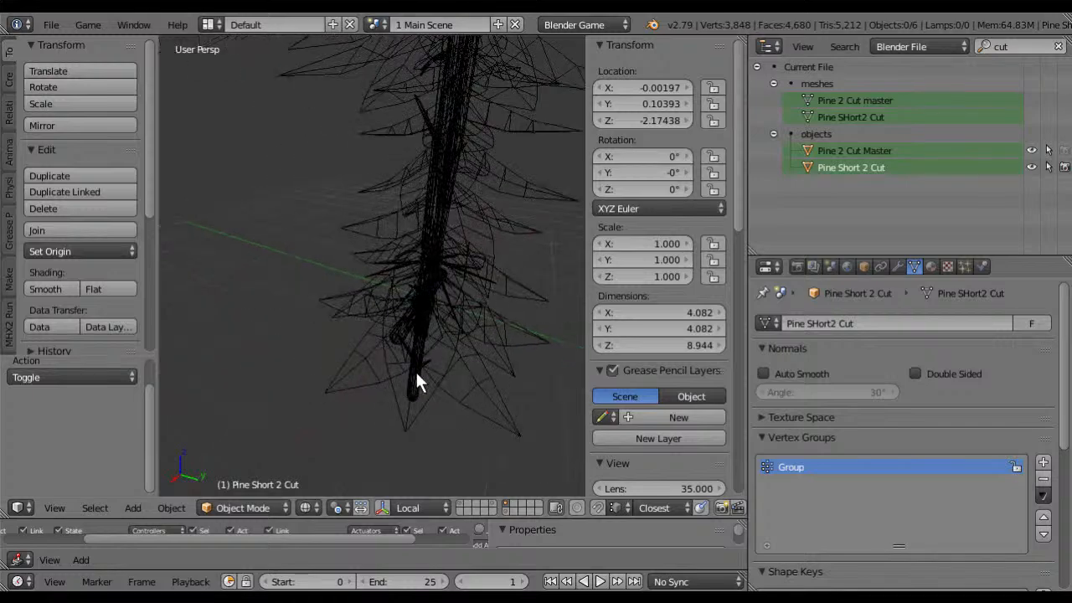
right_click(443, 316)
middle_drag(500, 402, 396, 285)
key(a)
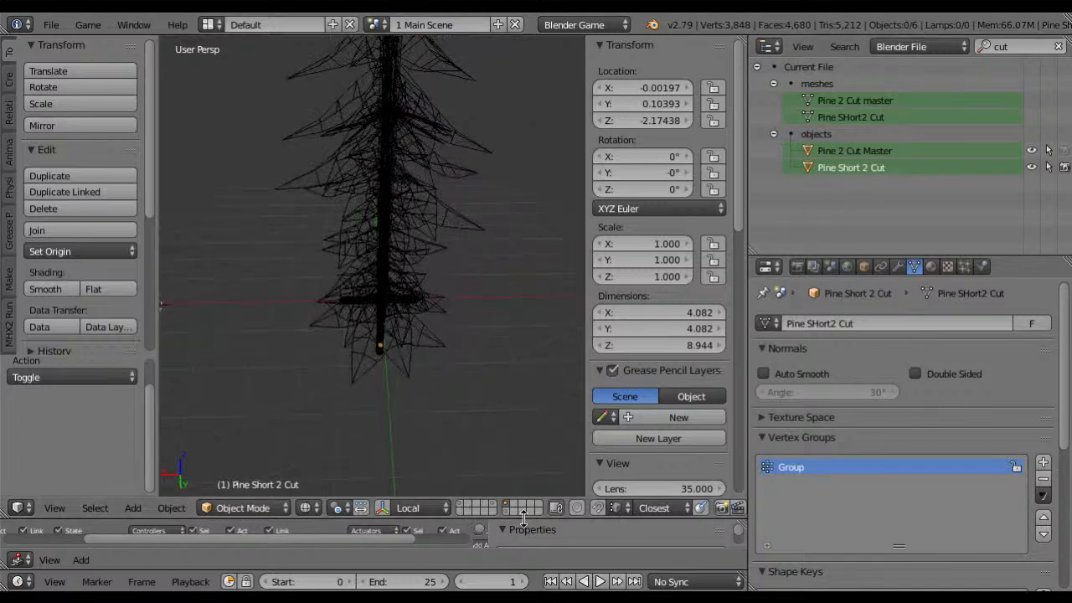
Step: Check layer 1, return to layer 11, and examine the logic bricks of the horizontal pine log in an enlarged Logic Editor
click(462, 502)
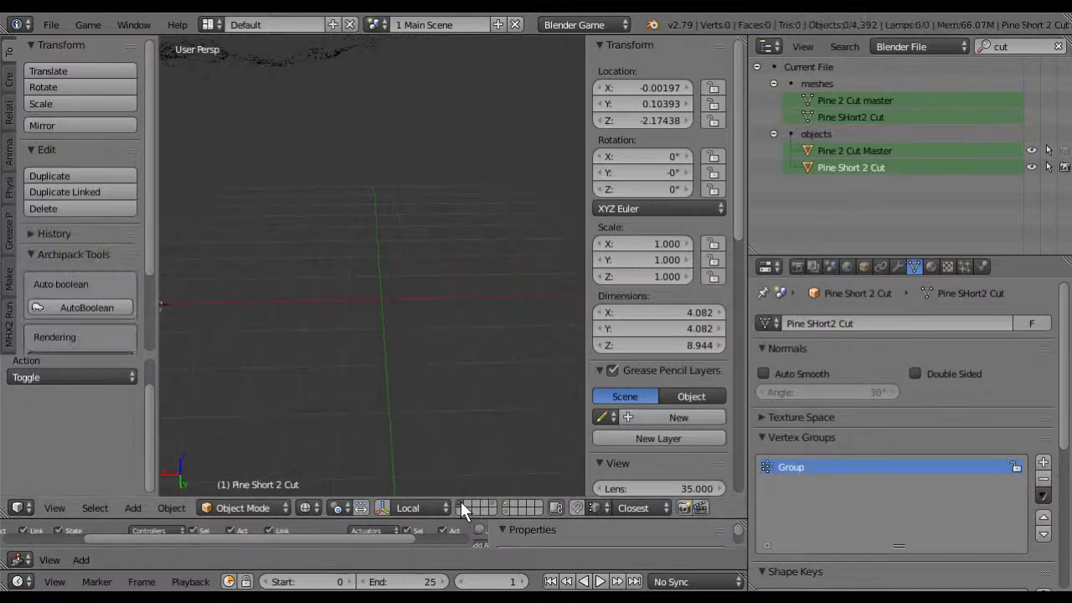
click(505, 507)
right_click(394, 300)
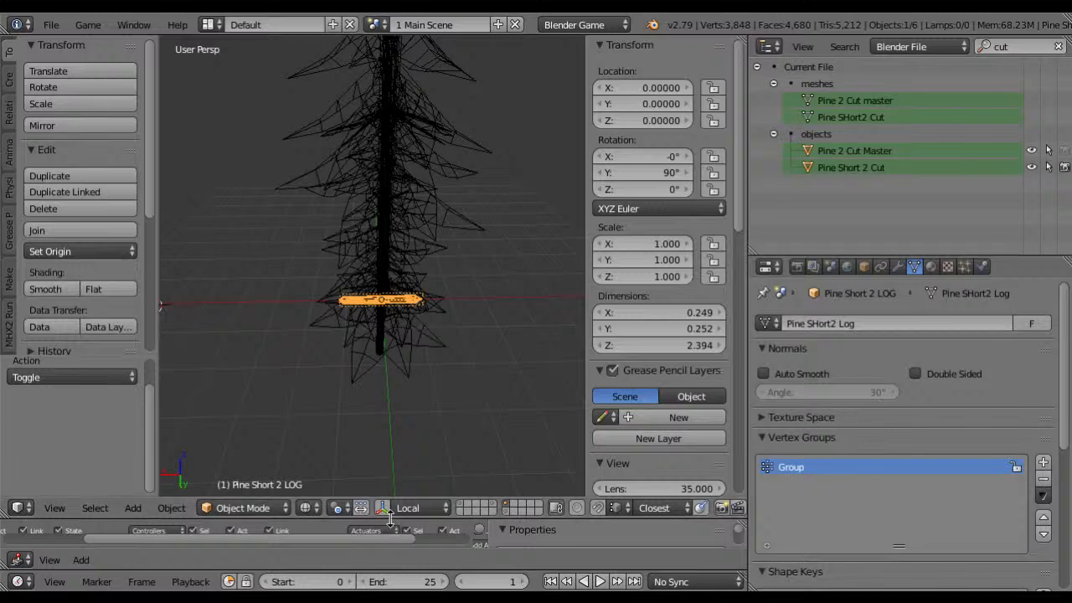
drag(390, 520, 394, 248)
drag(477, 402, 688, 388)
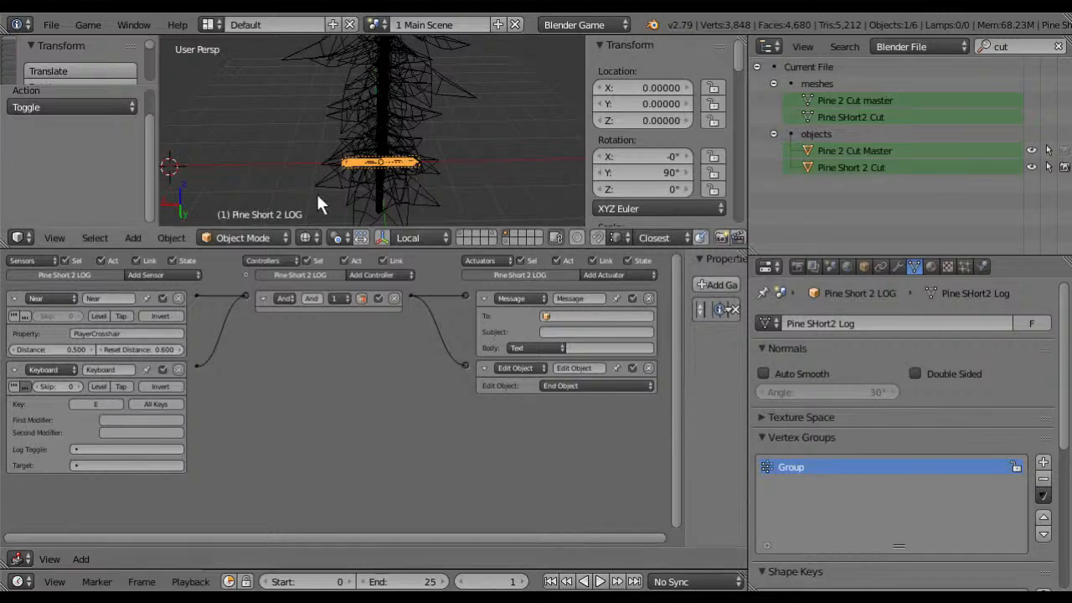
Step: Examine the Delay sensors and Add Object actuators of the Pine 2 Cut Master trunk
right_click(384, 96)
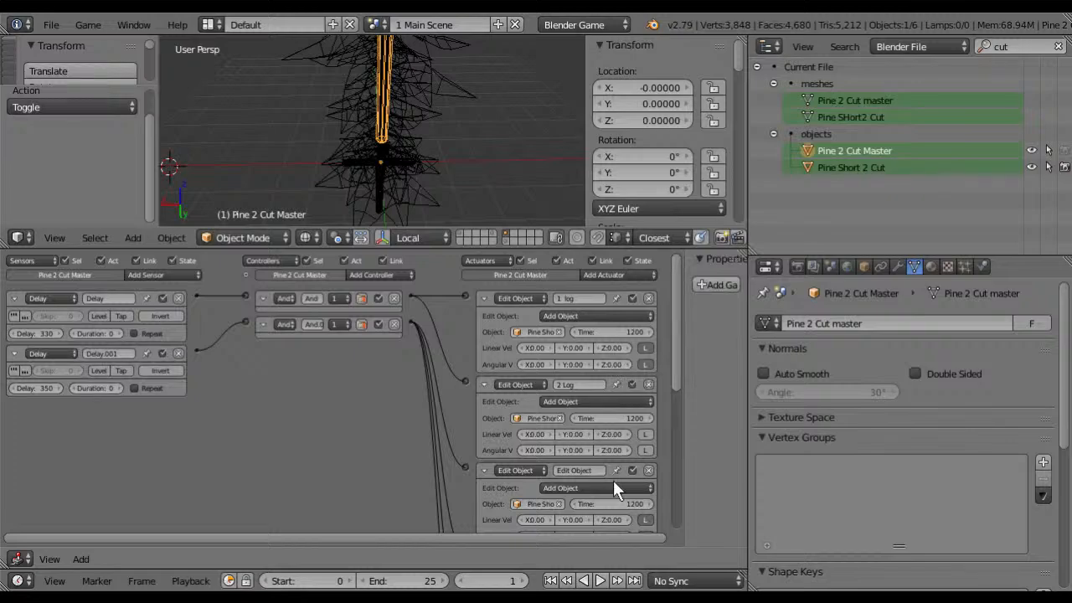
scroll(616, 485, down, 5)
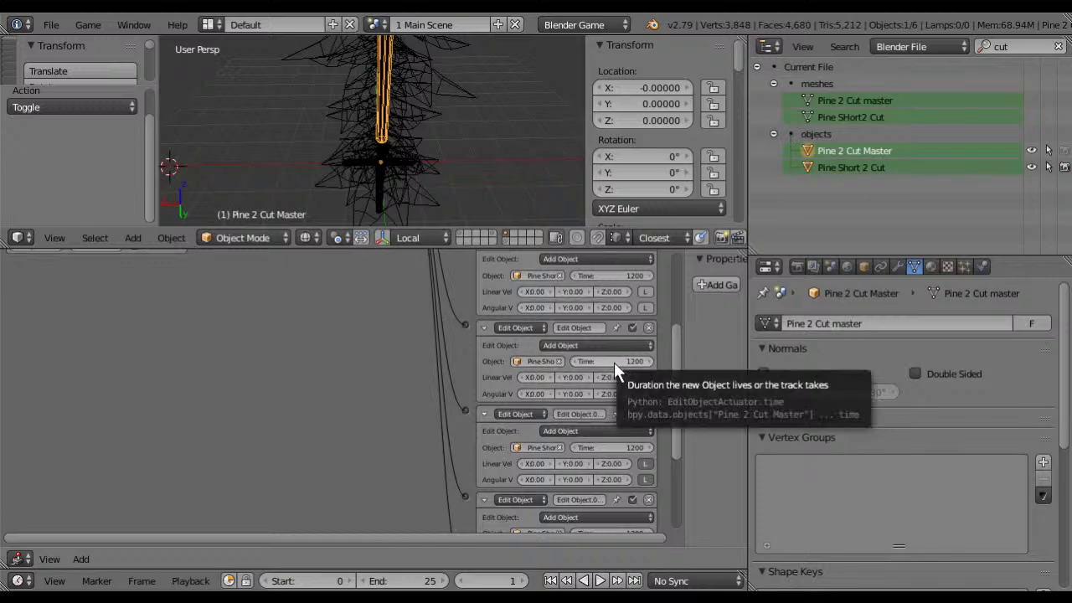
click(544, 361)
click(318, 367)
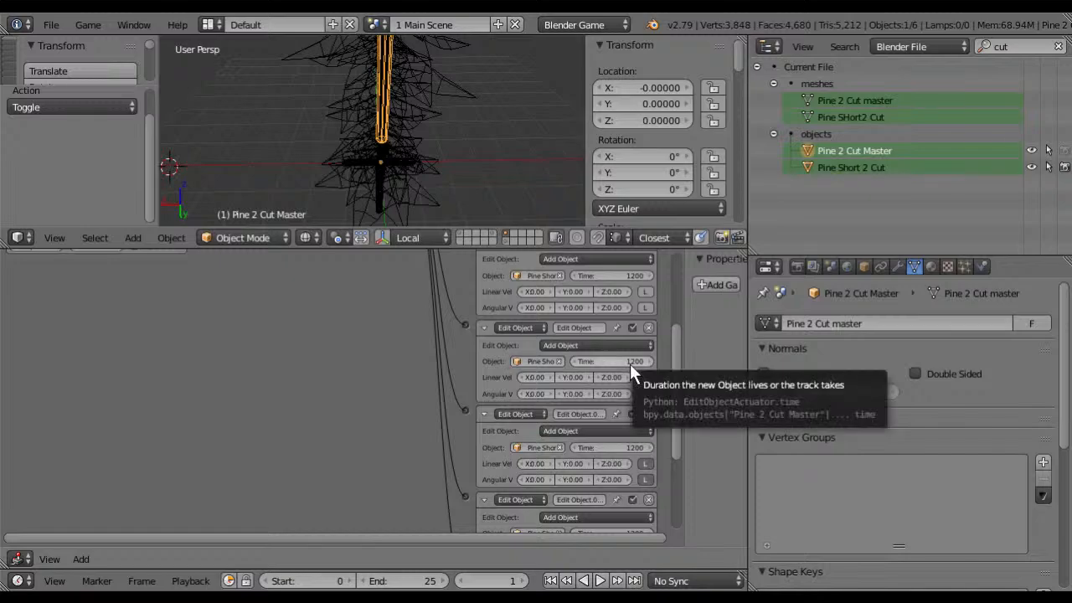
middle_drag(272, 365, 319, 527)
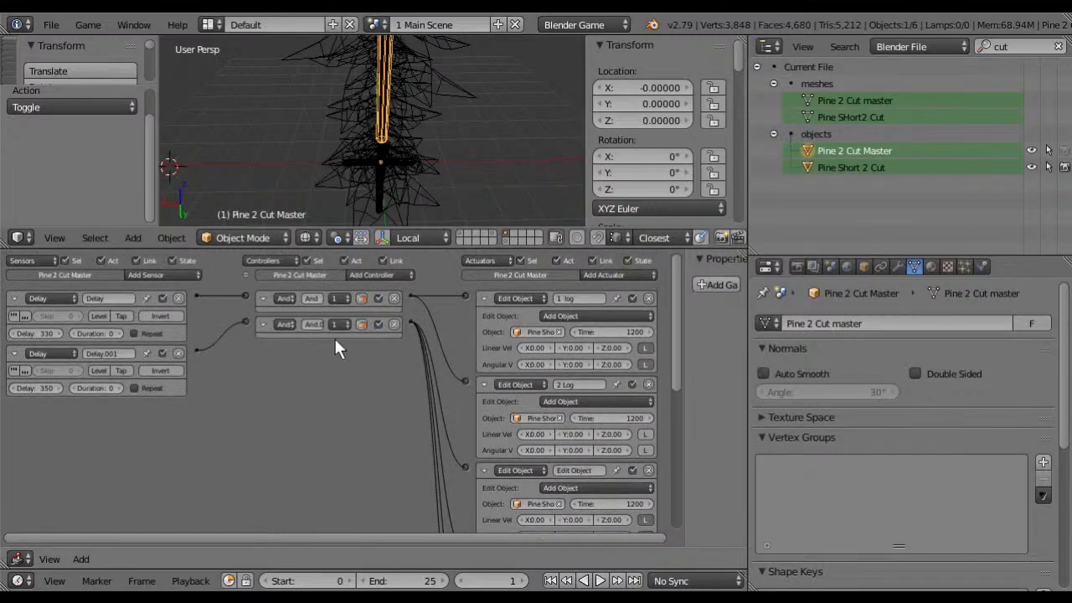
Step: Select the horizontal log again to review its Near and Keyboard sensors and its Message and End Object actuators
right_click(384, 184)
right_click(386, 168)
right_click(386, 168)
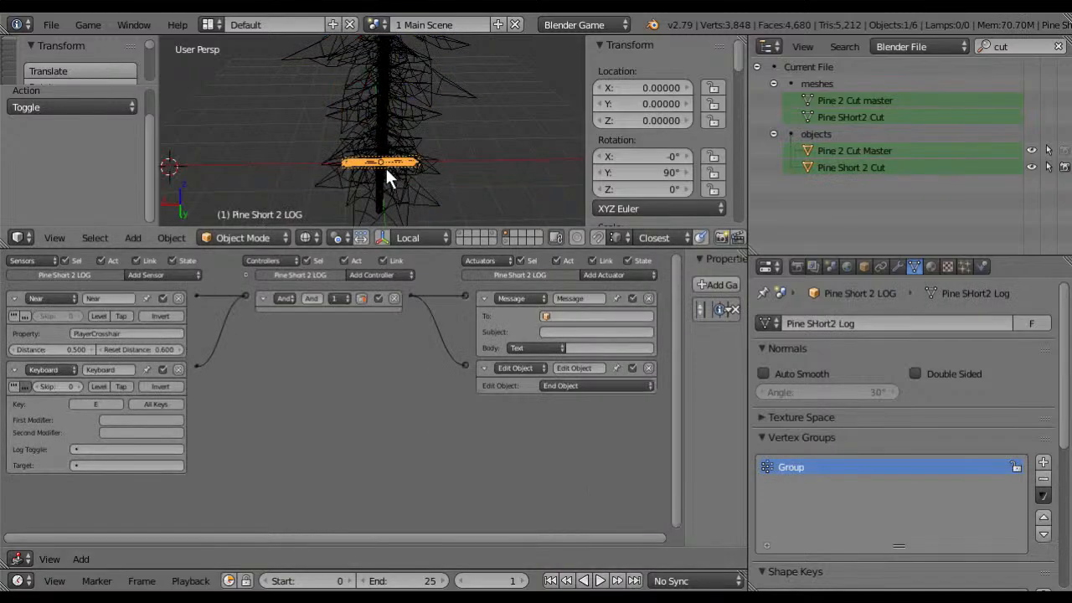
Step: Examine the Pine Short 2 STUMP, Pine Short 2 Meshes and Pine Short 2 Cut objects for logic bricks, viewing the tree from several sides
right_click(388, 152)
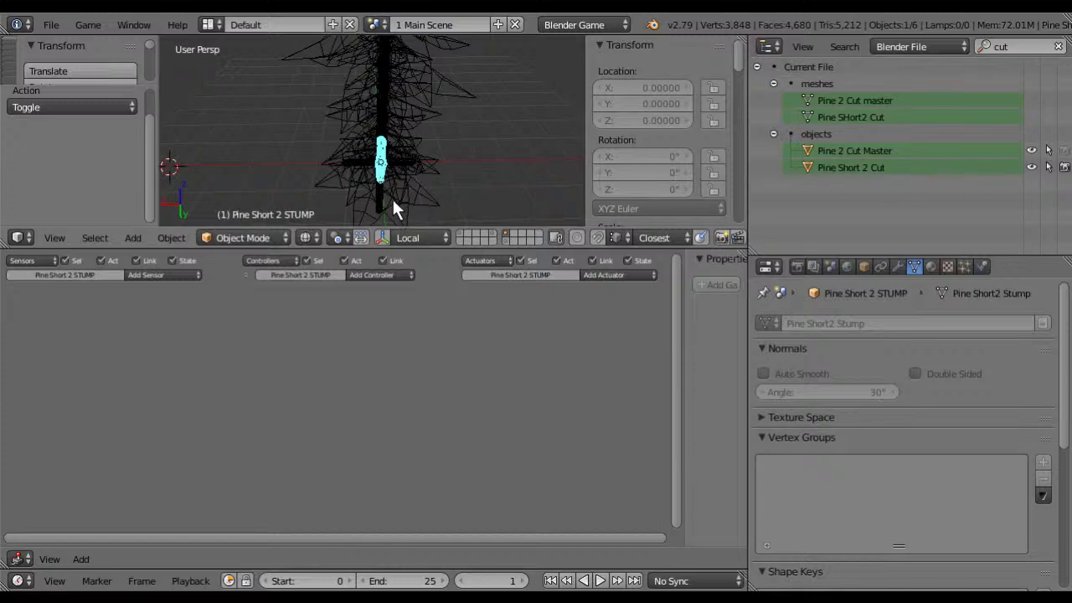
middle_drag(392, 197, 459, 140)
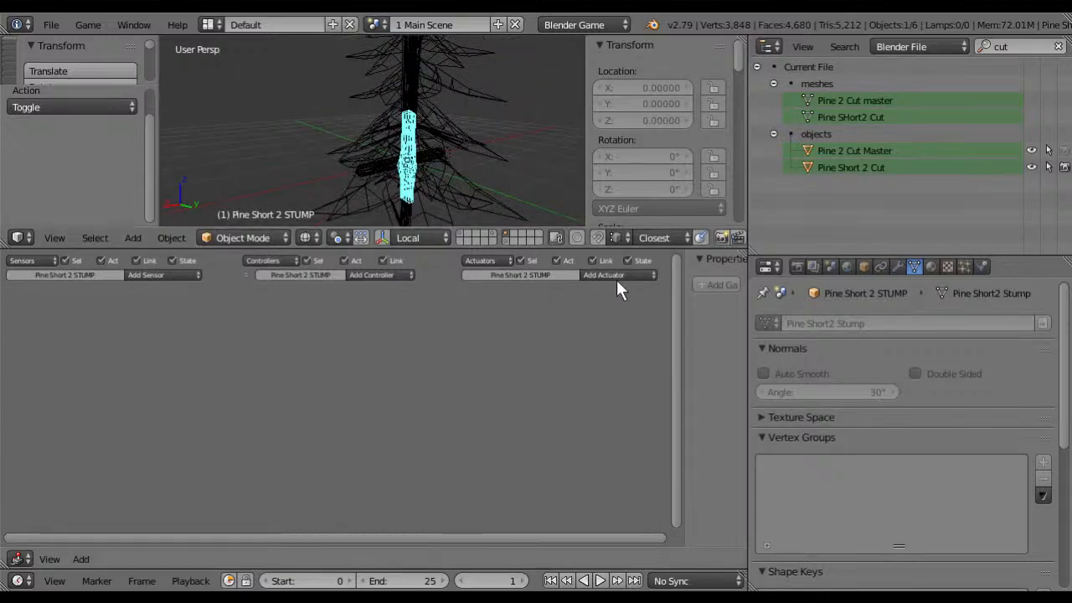
scroll(620, 287, up, 1)
middle_drag(494, 212, 432, 176)
right_click(391, 194)
right_click(428, 65)
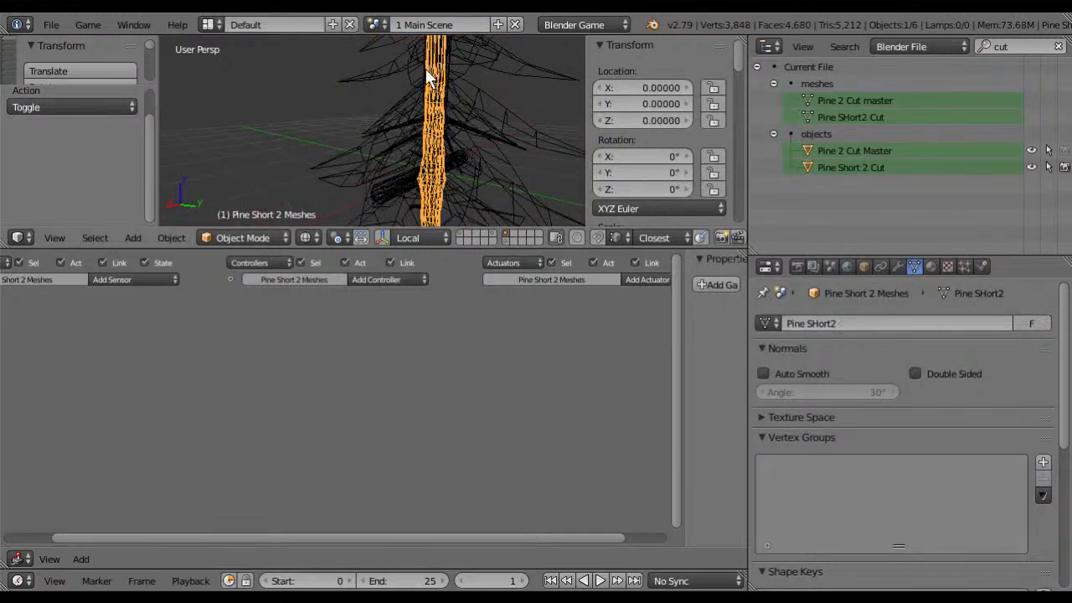
right_click(392, 184)
middle_drag(391, 183, 520, 80)
click(578, 25)
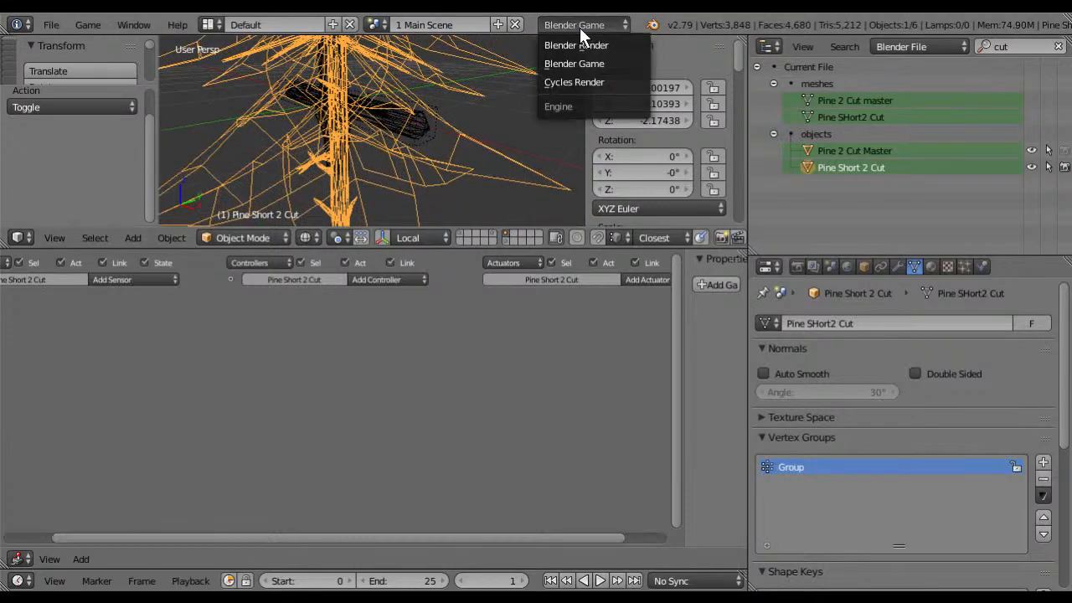
click(578, 25)
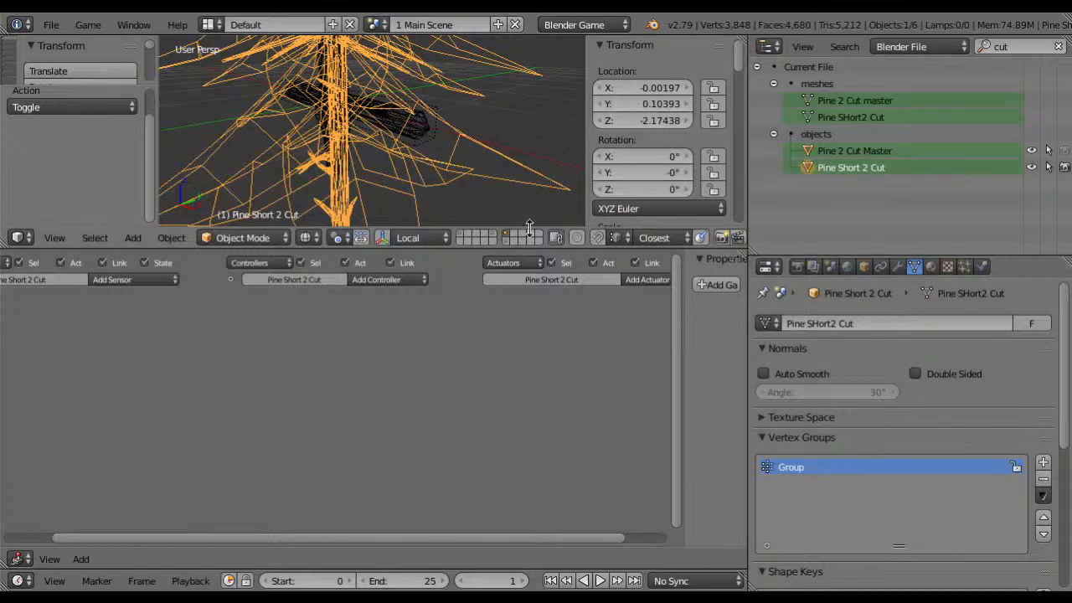
Step: Display the layer holding the Short Pine2 Vertex object and examine its sensors, controllers and Edit Object actuators
click(492, 235)
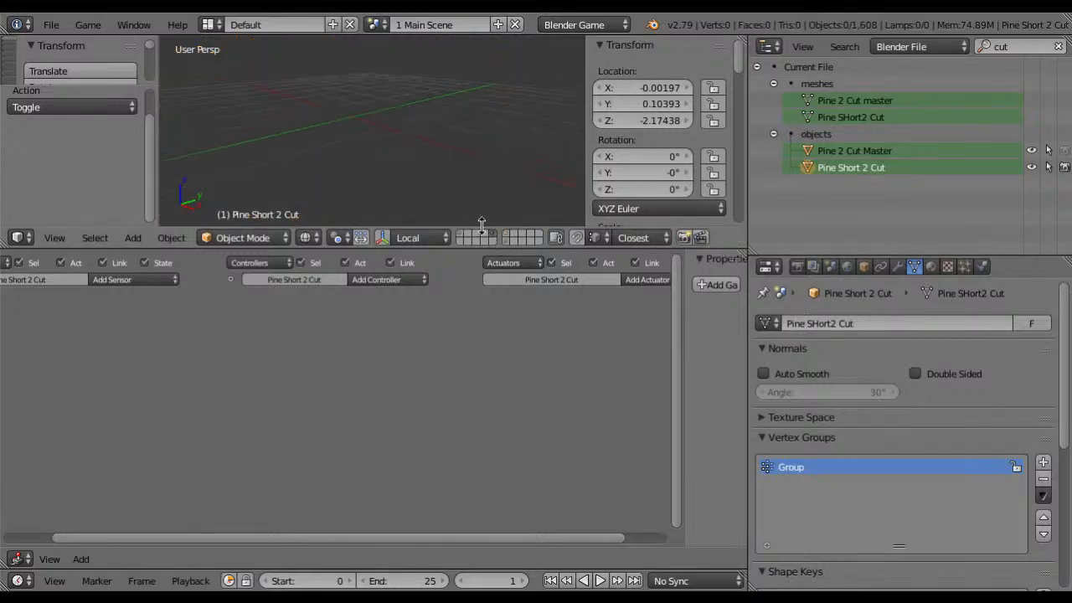
click(507, 240)
right_click(395, 144)
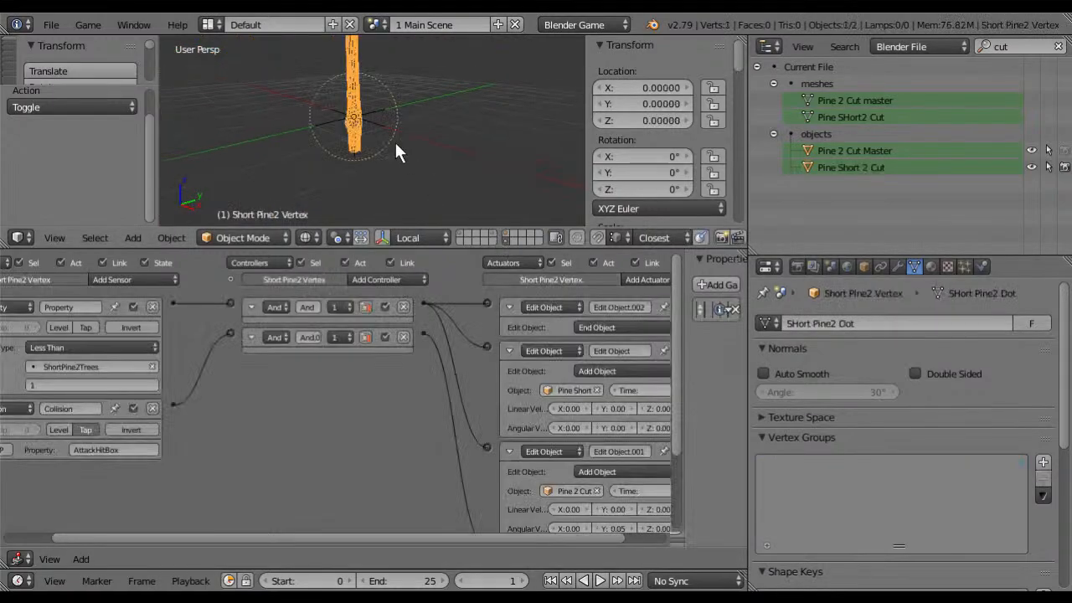
middle_drag(344, 424, 242, 395)
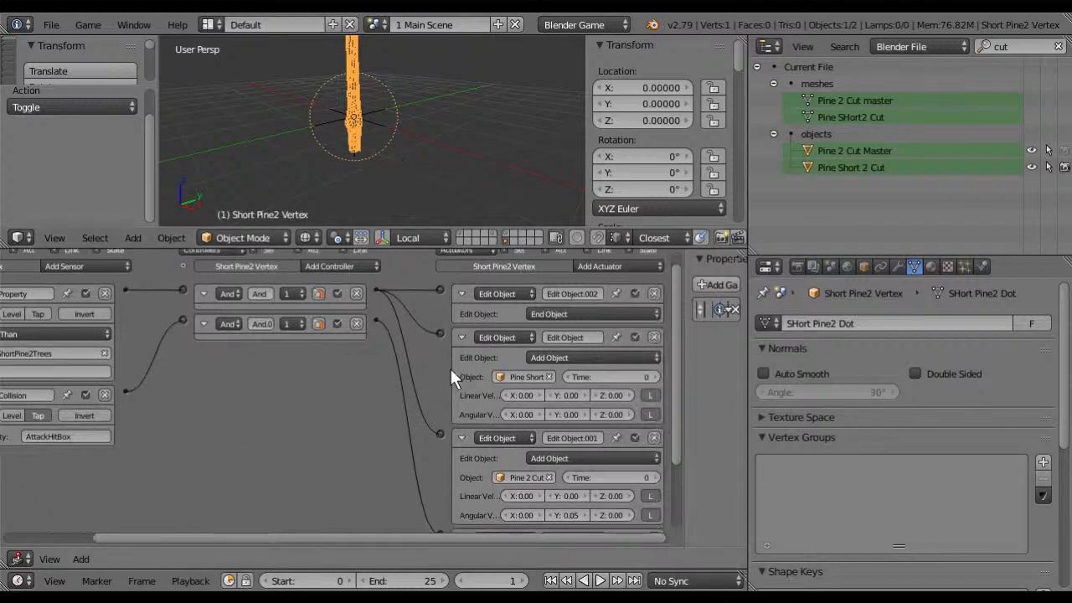
scroll(458, 371, up, 1)
scroll(563, 348, down, 1)
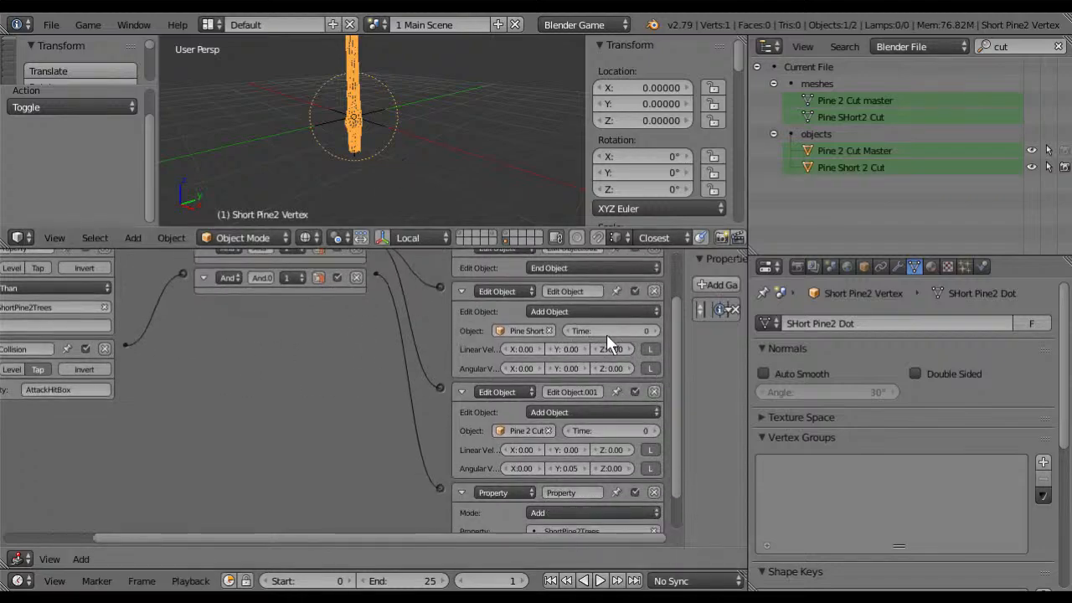
Step: Set the Time of the vertex's Edit Object.001 actuator, which adds the Pine 2 Cut object, to 300 and save the file
click(529, 430)
click(618, 428)
click(624, 428)
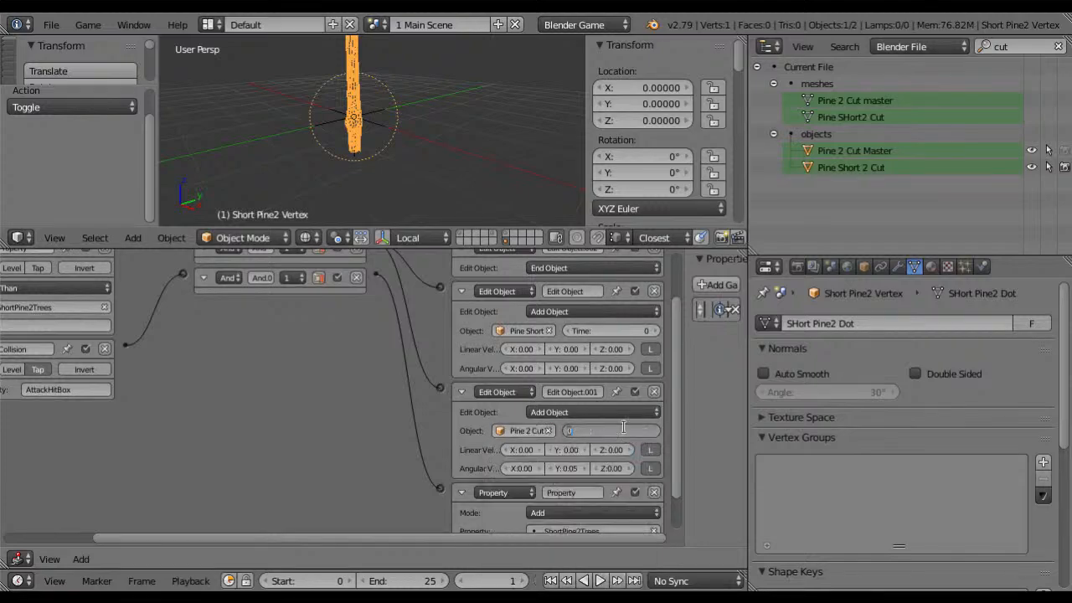
text(300)
key(Return)
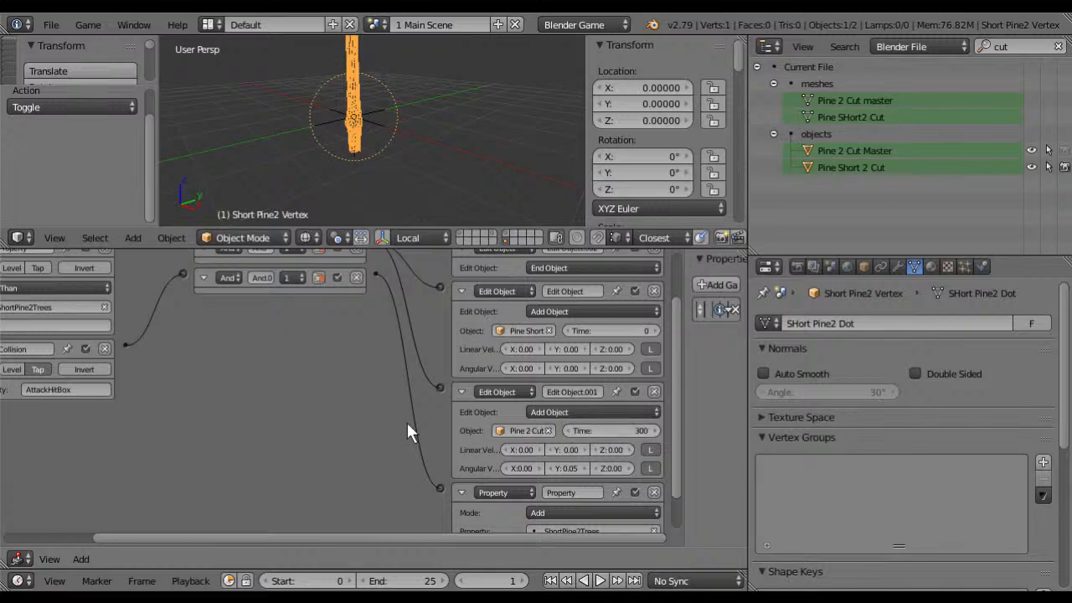
scroll(376, 411, down, 3)
middle_drag(505, 385, 509, 503)
middle_drag(285, 422, 387, 405)
click(48, 28)
click(97, 153)
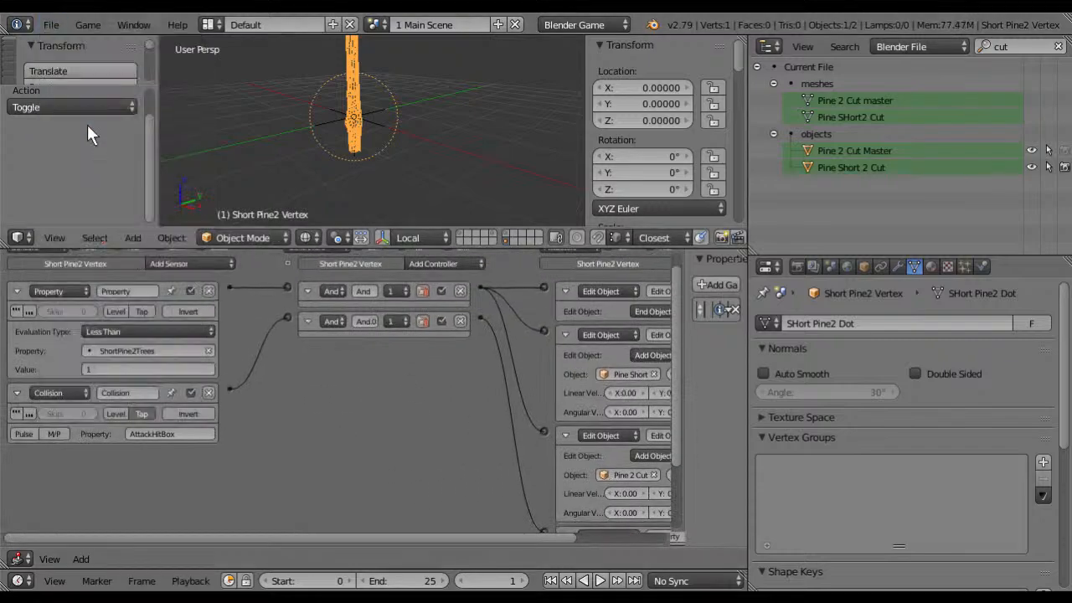
Step: Set the Time of the vertex's Edit Object.001 actuator back to 0
click(50, 24)
mouse_move(101, 85)
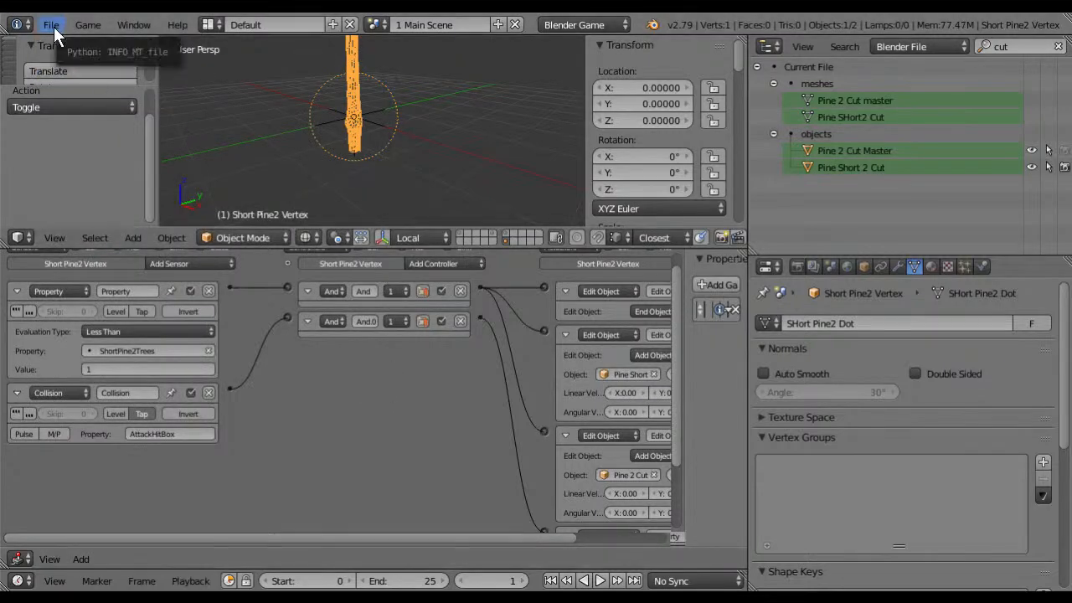
middle_drag(437, 411, 334, 419)
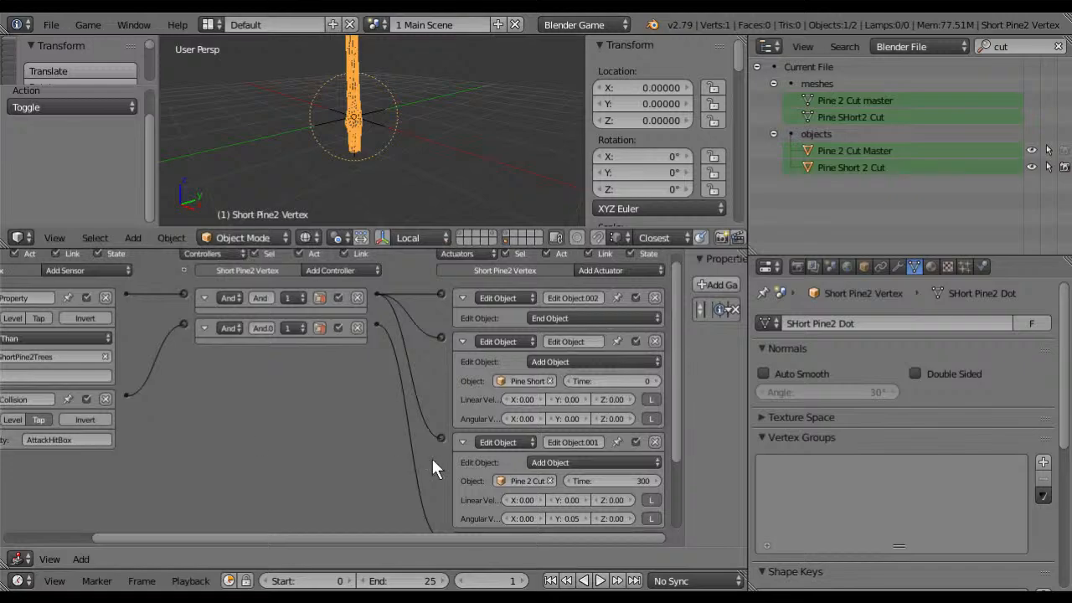
click(623, 482)
text(0)
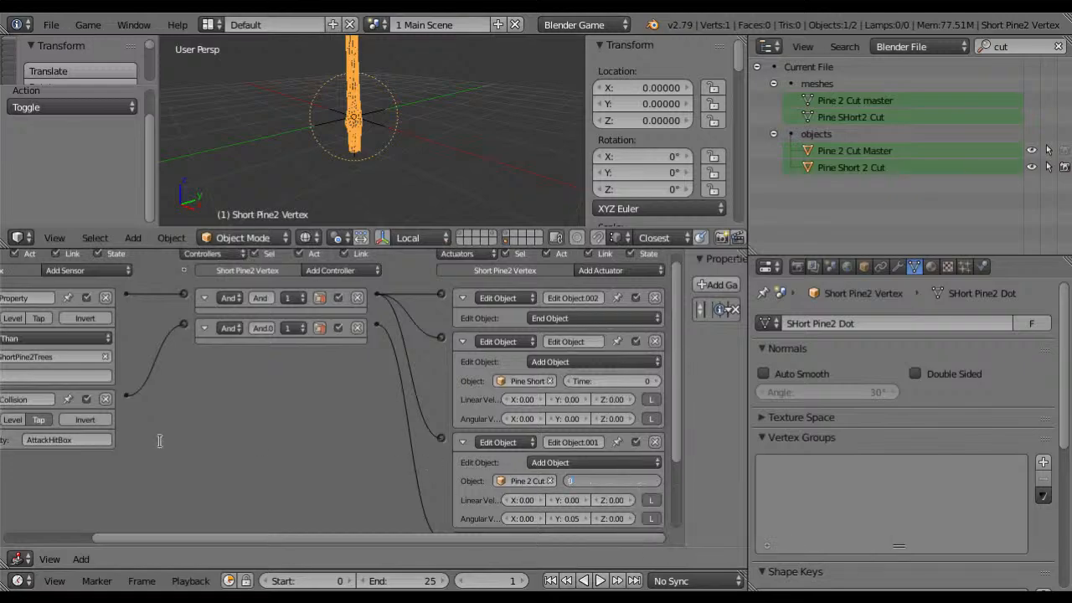
key(Return)
Step: Select the Pine 2 Cut Master trunk on the tree parts layer and set the Time of its 1 log and 2 Log actuators to 0
click(504, 234)
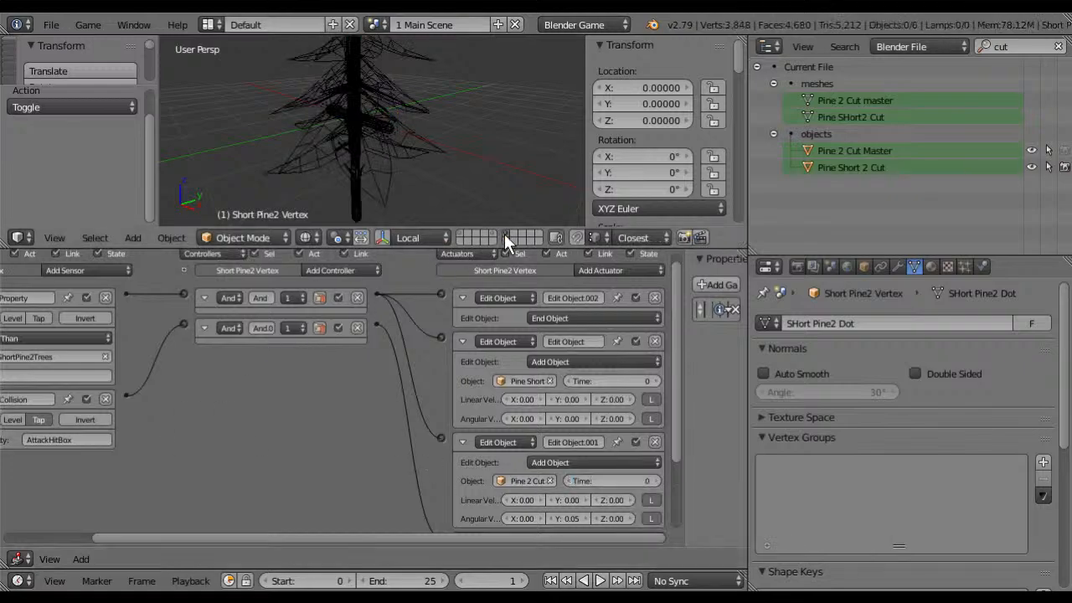
right_click(369, 128)
right_click(387, 128)
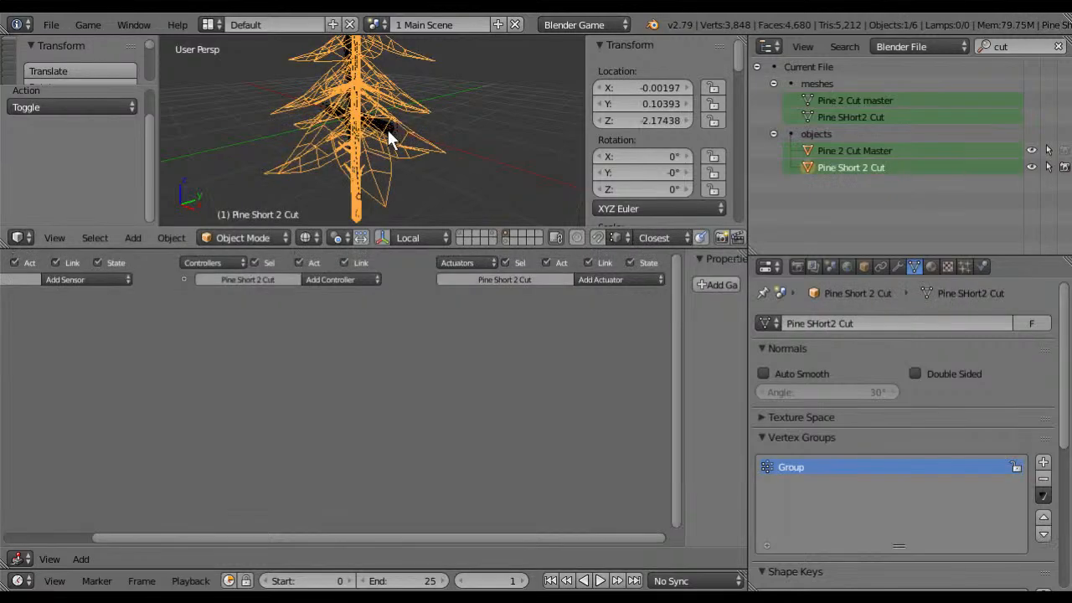
right_click(388, 130)
right_click(369, 138)
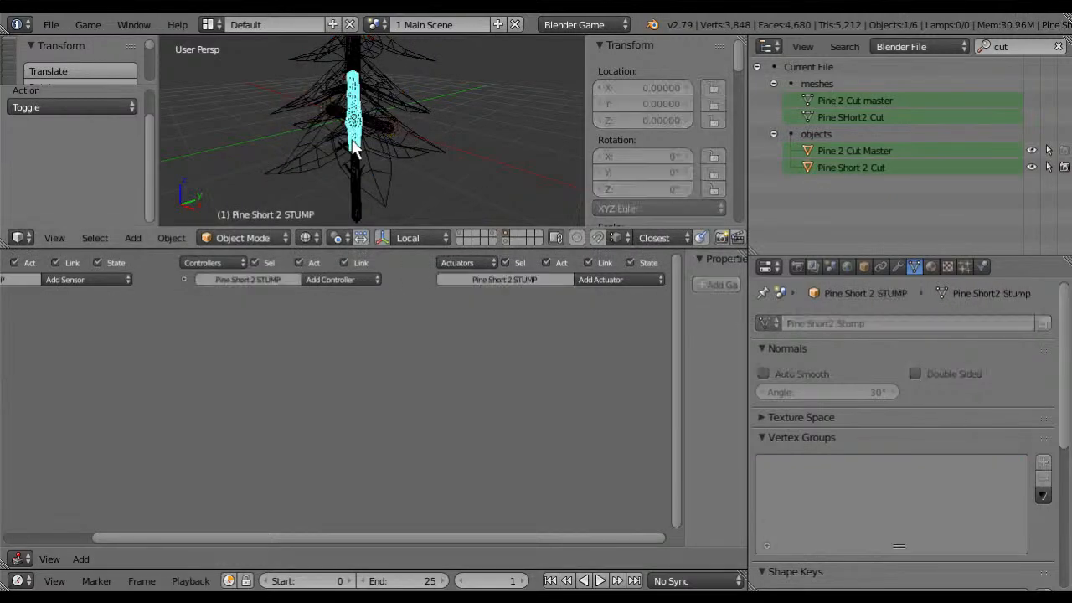
right_click(362, 67)
click(629, 352)
text(0)
key(Return)
click(628, 448)
text(0)
key(Return)
Step: Set the Time of the trunk's Edit Object, Edit Object.001 and Edit Object.002 actuators to 0
mouse_move(299, 476)
middle_down()
mouse_move(333, 397)
mouse_move(283, 477)
middle_up()
click(618, 475)
text(0)
key(Return)
scroll(299, 443, down, 2)
click(587, 493)
text(0)
key(Return)
scroll(274, 447, down, 3)
click(631, 490)
text(0)
key(Return)
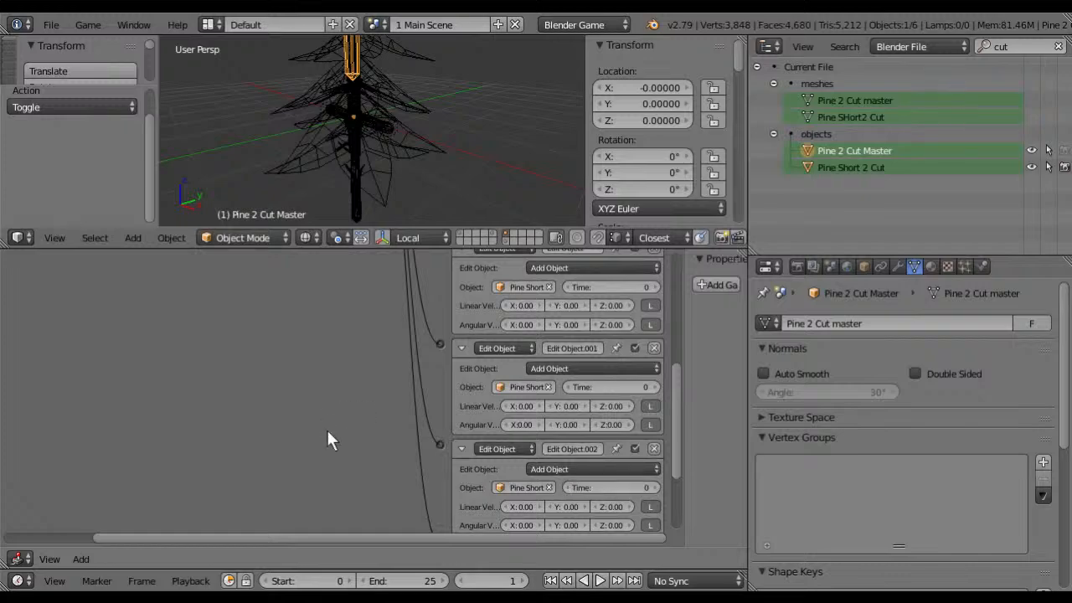
Step: Set the Time of the trunk's Edit Object.003 actuator to 0 and save the pine tree file
middle_drag(326, 436, 309, 319)
click(632, 473)
text(0)
key(Return)
middle_drag(361, 405, 360, 462)
click(52, 26)
click(86, 146)
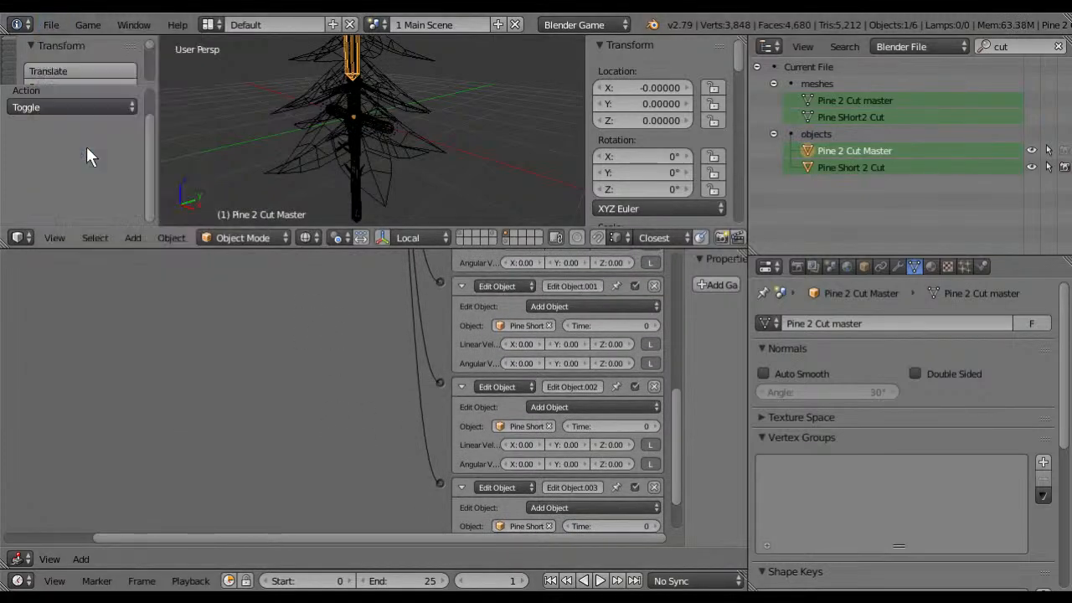
Step: Open the recent file Main_Scene2.blend
click(51, 25)
mouse_move(123, 77)
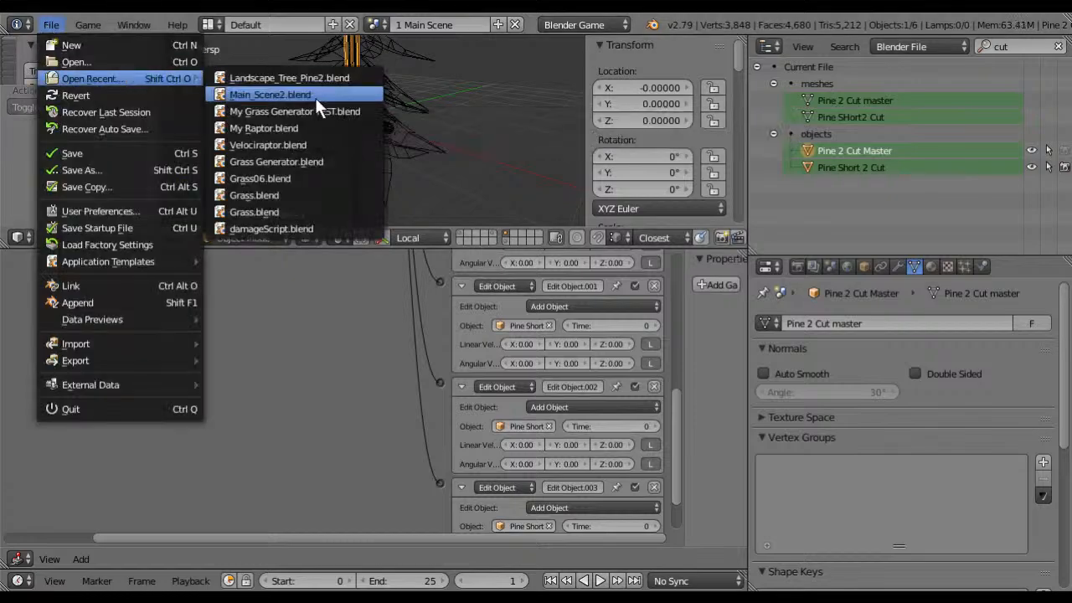
click(315, 97)
Step: Test the game in the standalone player by picking up the sword and running forward, quit it, and briefly launch it once more
click(827, 419)
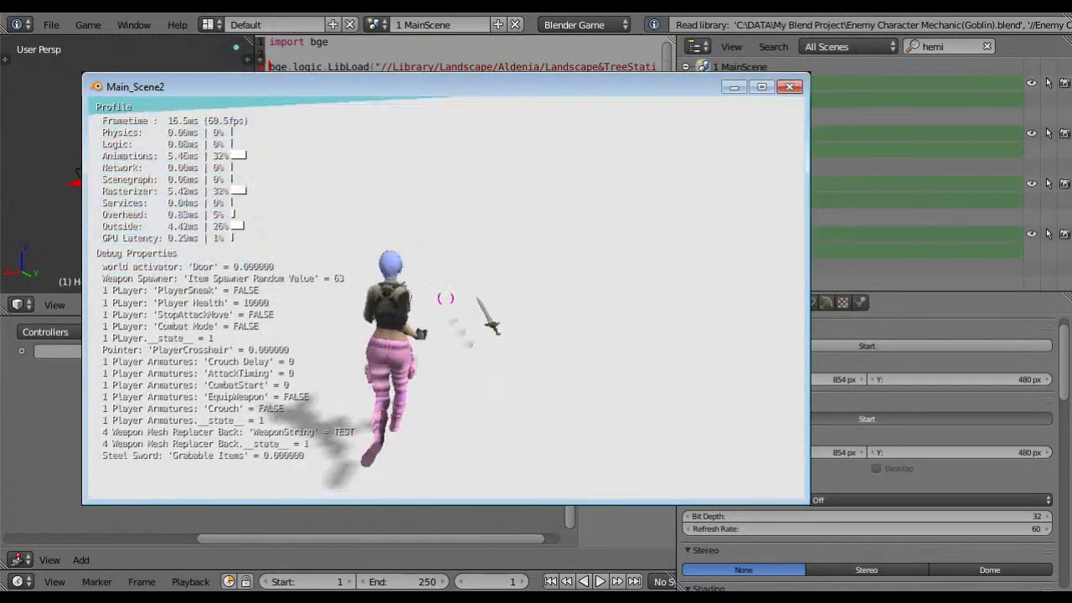
key(e)
key(w)
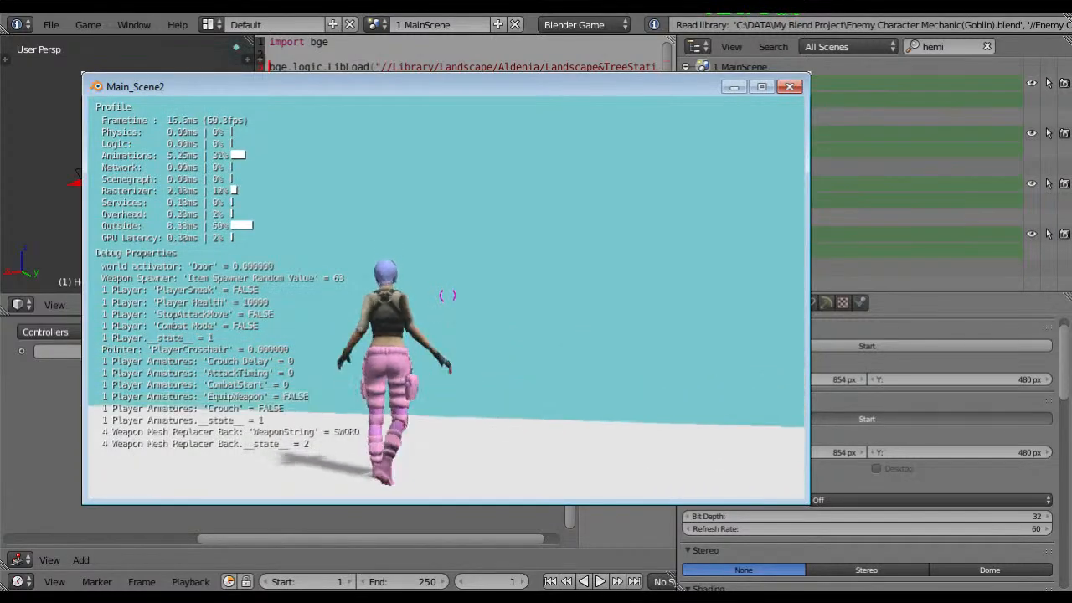
key(w)
key(w)
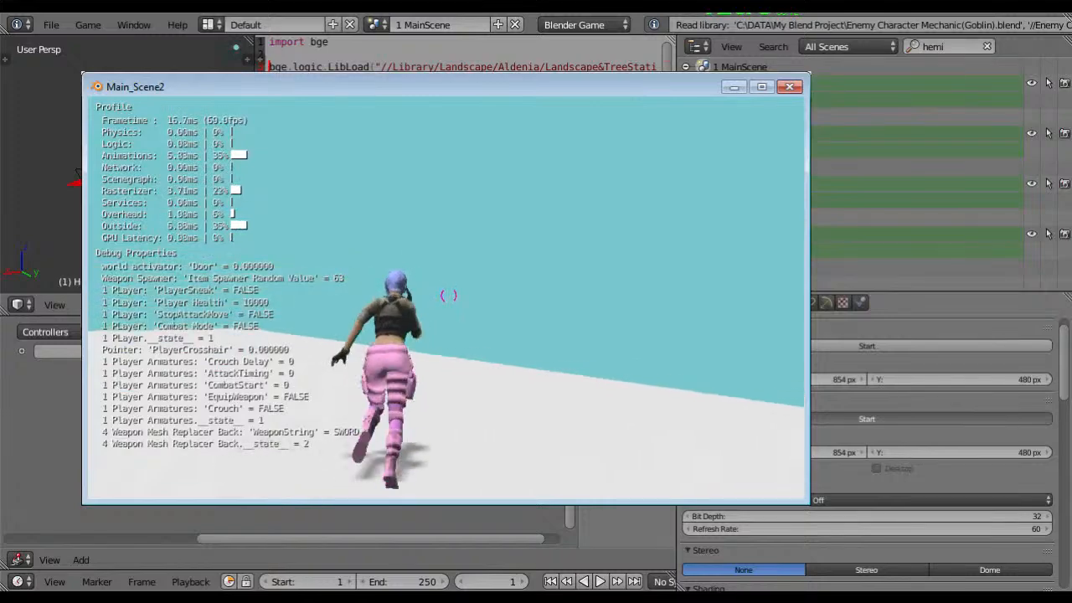
key(Escape)
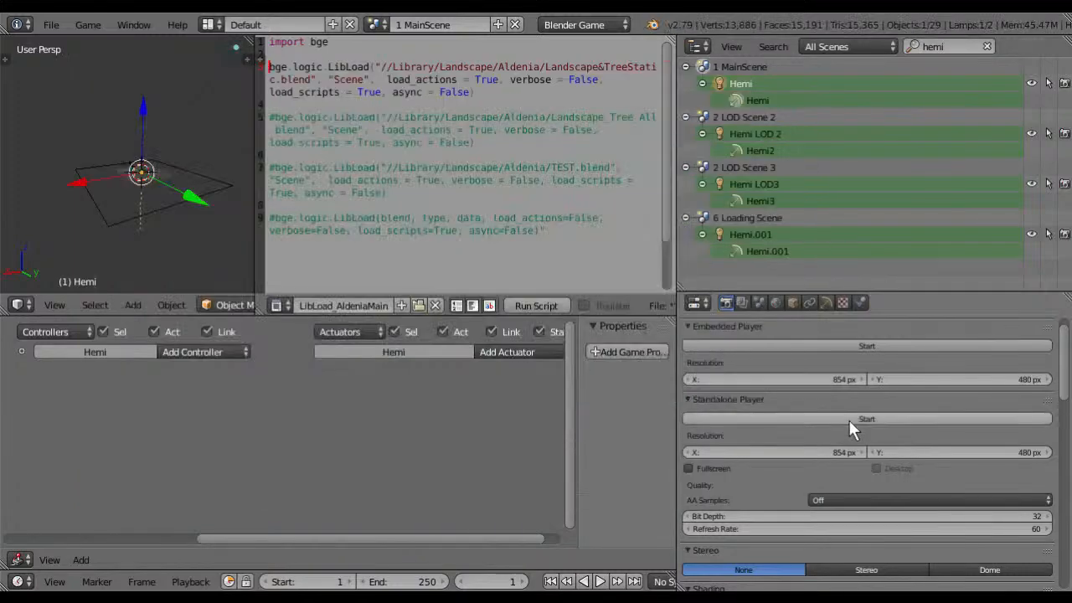
click(850, 420)
key(Escape)
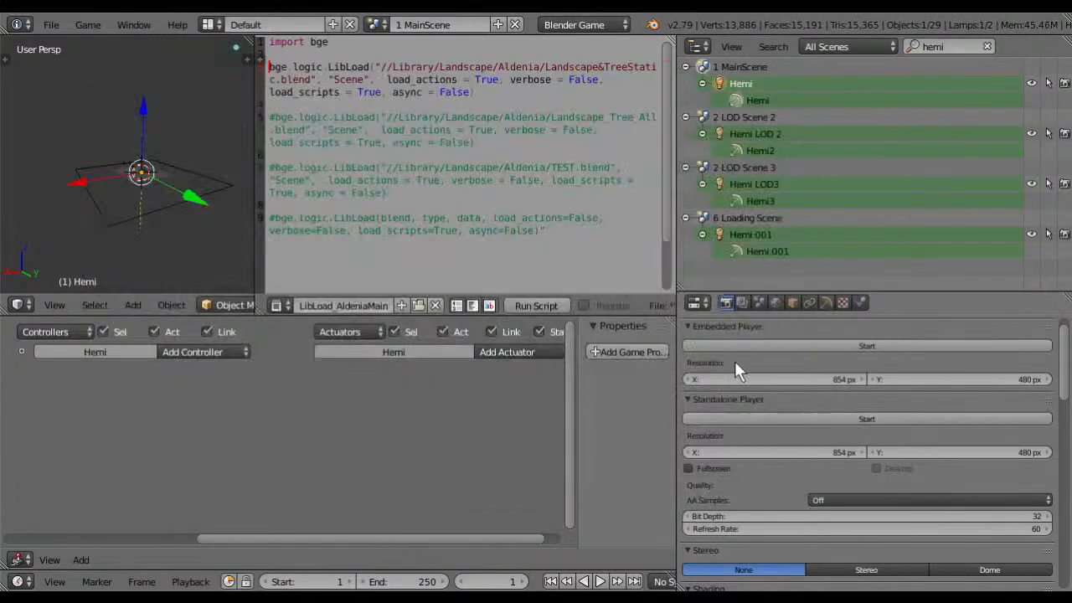
Step: Uncomment the LibLoad line for TEST.blend in the LibLoad_AldeniaMain script and change its file name to Landscape_Tree_Pine2.blend
click(274, 168)
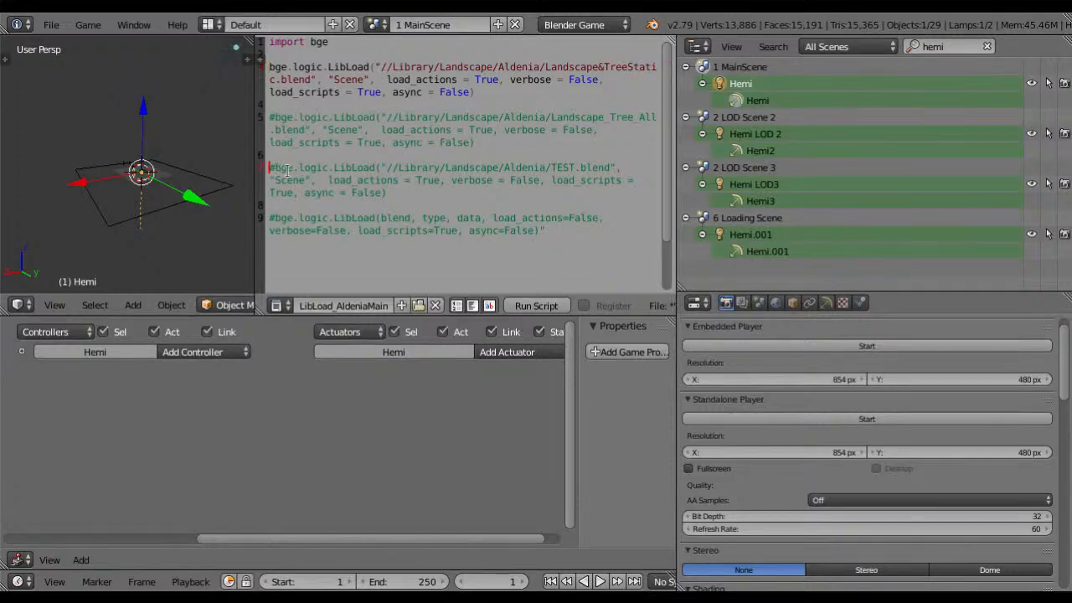
key(Delete)
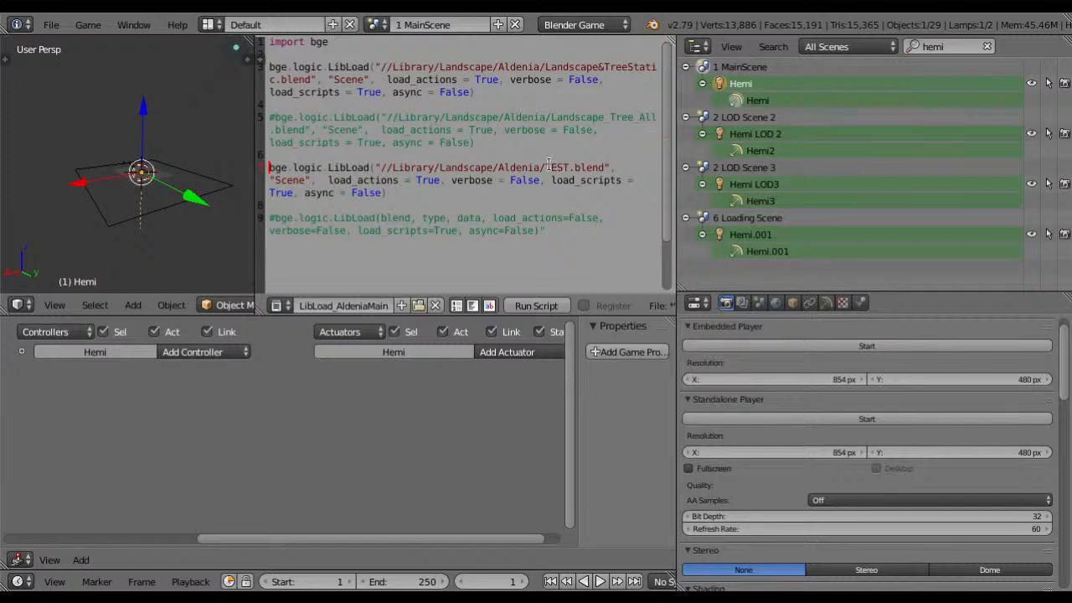
drag(548, 167, 603, 167)
text(Landscape_Tree_Pine2.blend)
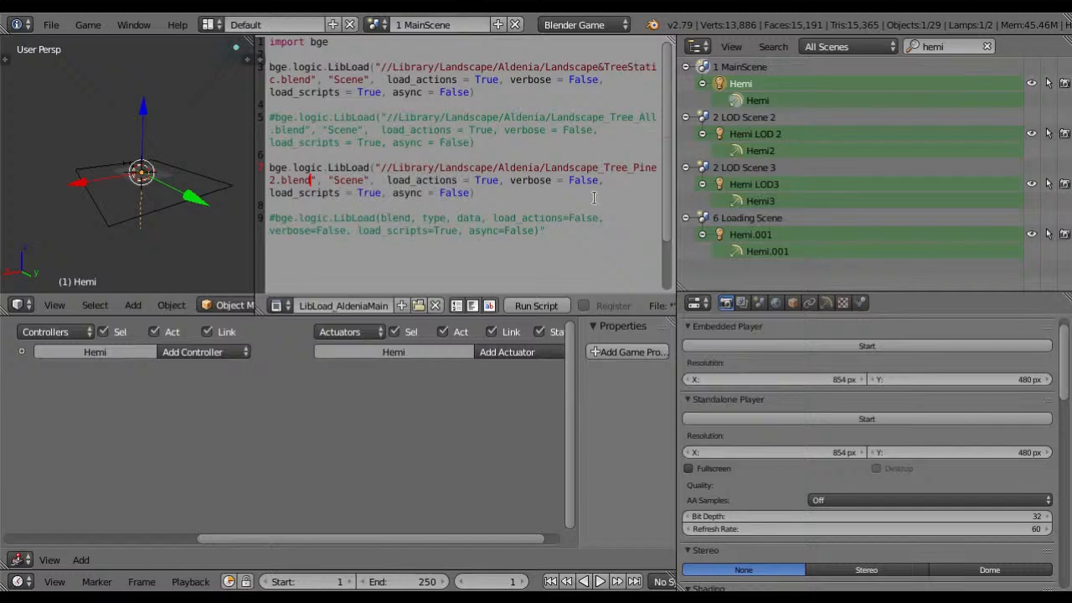
Step: Test the game in the standalone player, picking up the axe and walking forward, and close the crashed player
click(742, 418)
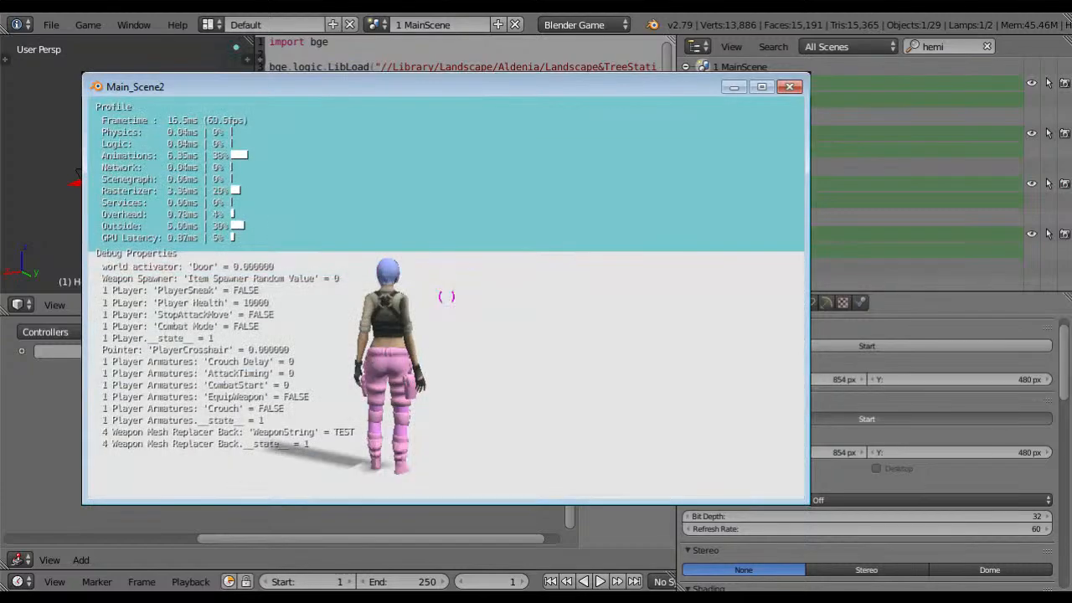
key(e)
key(w)
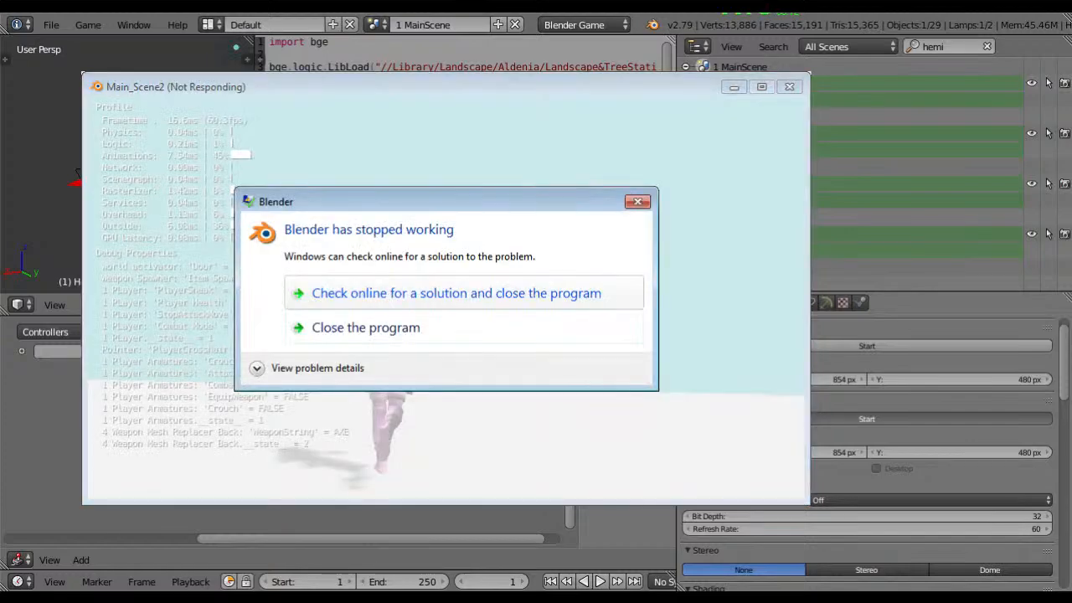
click(543, 330)
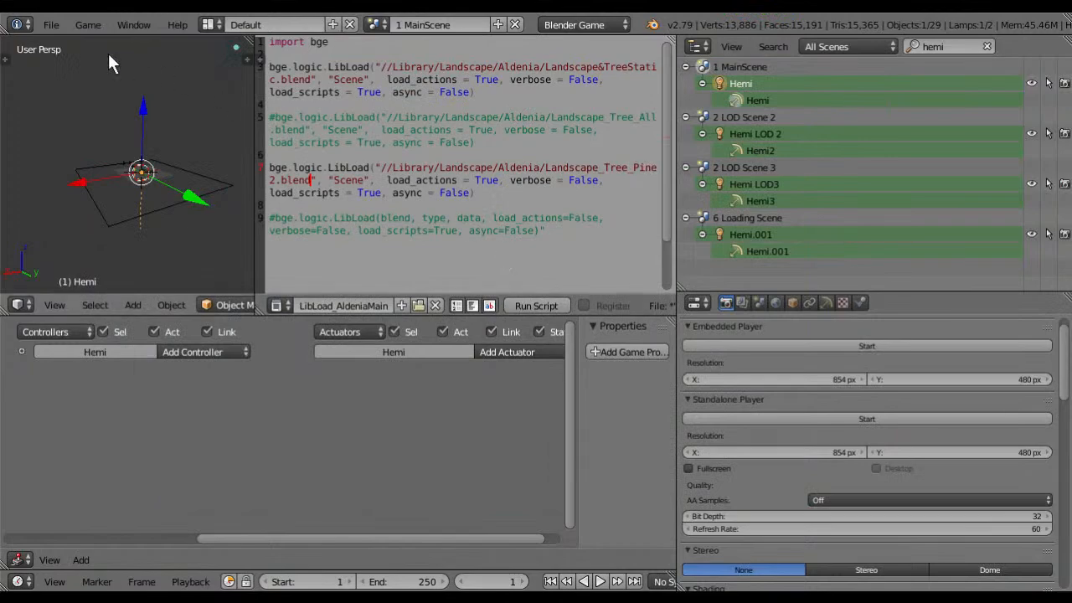
Step: Reopen the recent file Landscape_Tree_Pine2.blend and review the Delay sensors and Add Object actuators of the Pine 2 Cut Master trunk
click(51, 25)
mouse_move(109, 79)
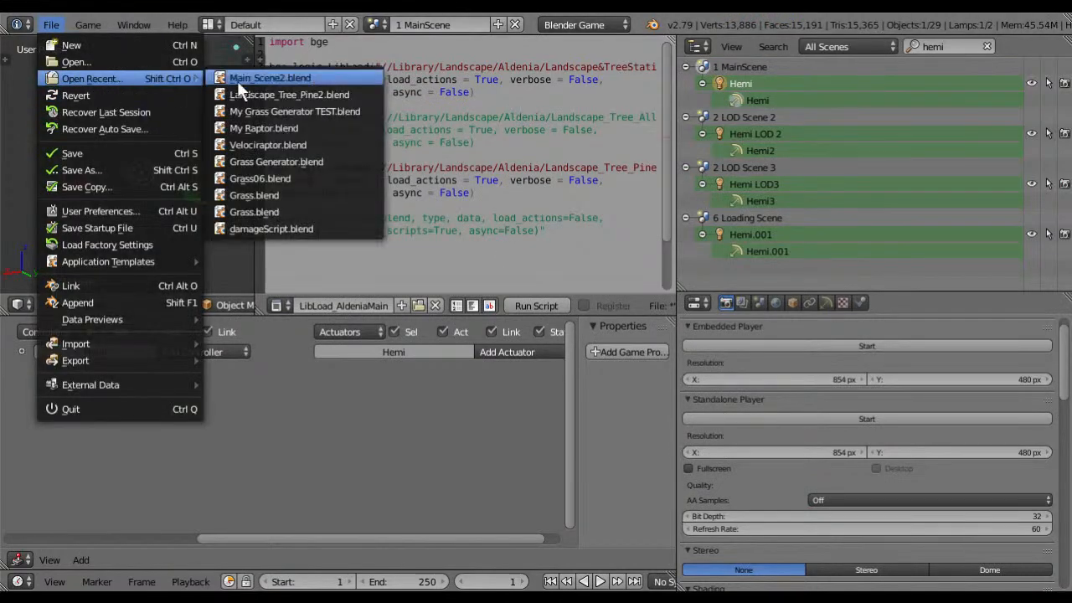
click(289, 95)
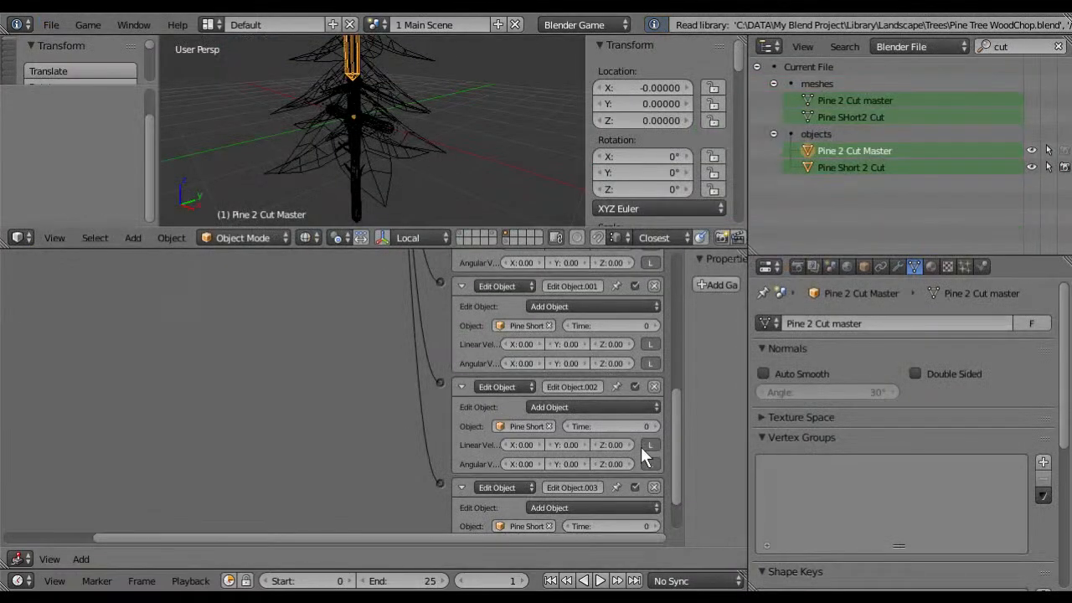
scroll(601, 418, up, 5)
middle_drag(566, 414, 582, 509)
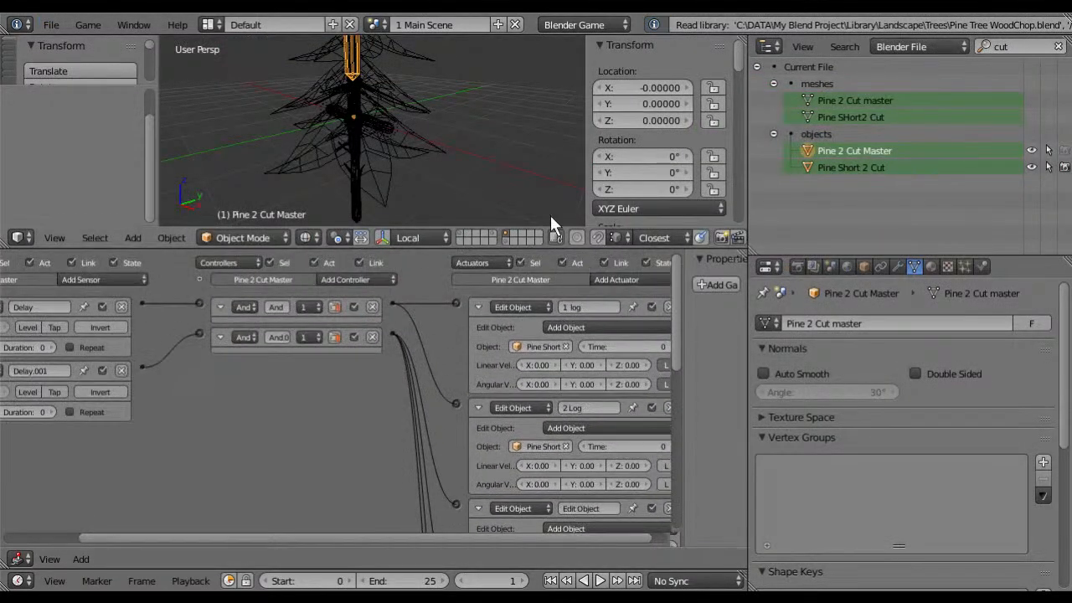
Step: Select the Pine Short 2 LOG object and review its Near and Keyboard sensors and its Message and End Object actuators
right_click(387, 128)
right_click(375, 129)
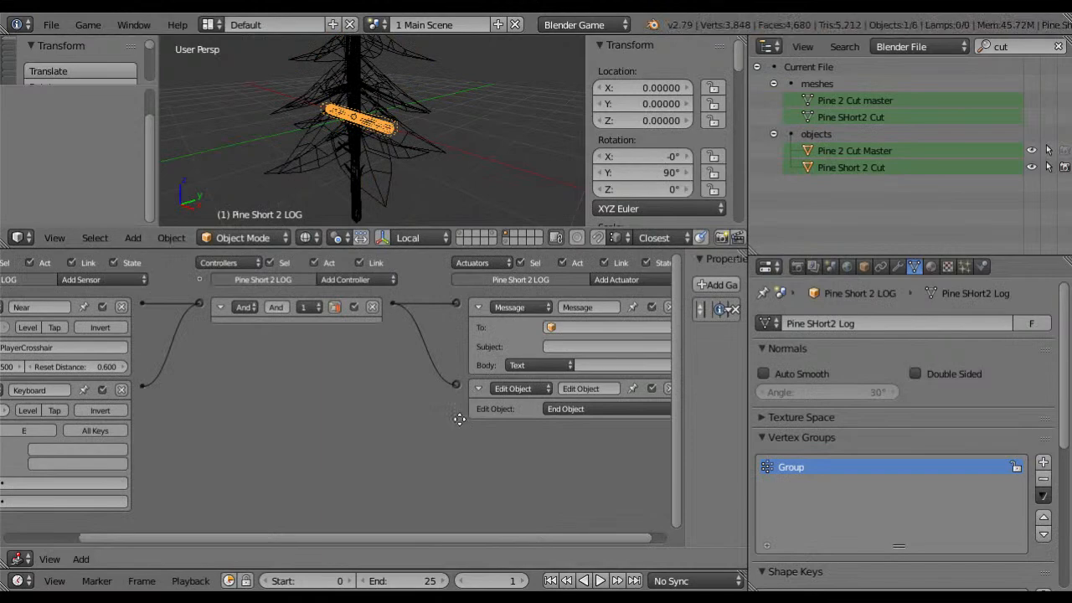
middle_drag(461, 419, 605, 442)
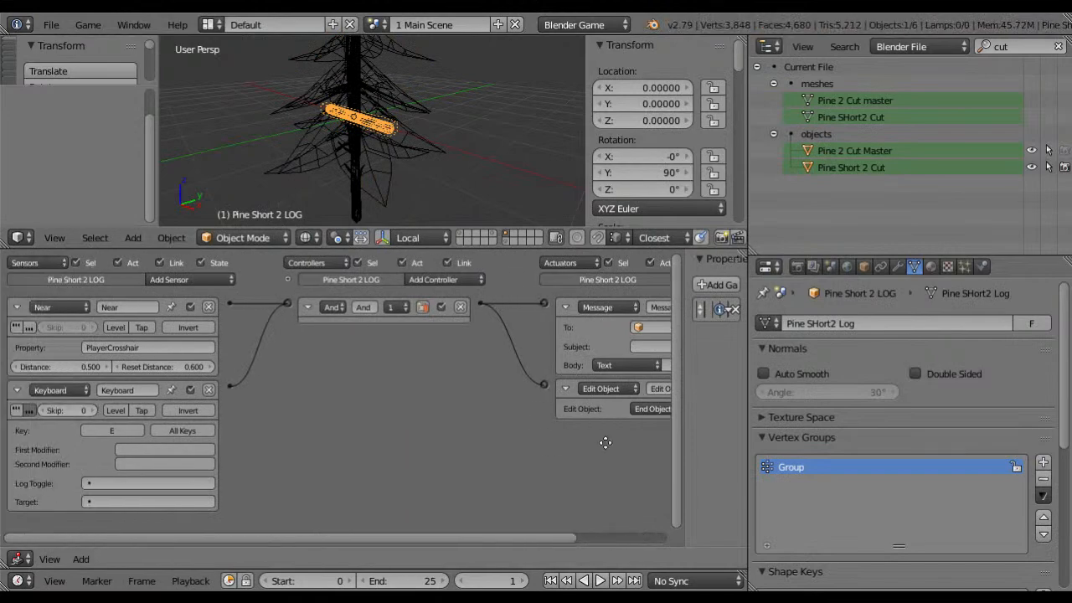
Step: On Short Pine2 Vertex, set the Time of the Add Object actuator for Pine 2 Cut Master to 300 and save the file
click(509, 241)
right_click(383, 140)
middle_drag(410, 380, 328, 328)
click(542, 437)
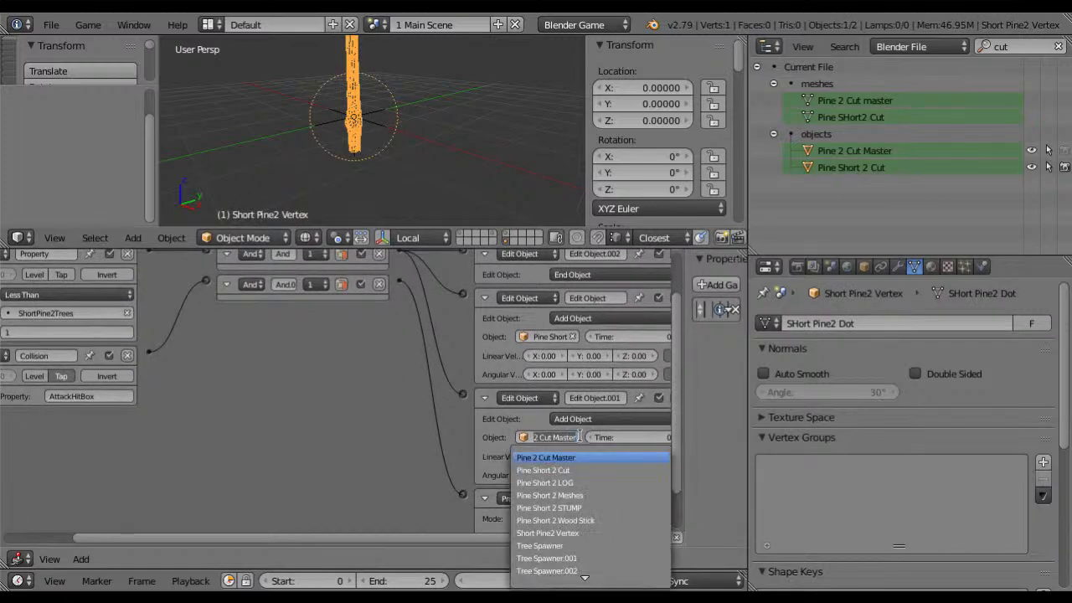
click(632, 436)
text(300)
key(Return)
click(51, 24)
click(96, 153)
Step: Review the Property and Collision logic of Short Pine2 Vertex, and examine the pickup logic of Pine Short 2 LOG again
middle_drag(101, 285, 176, 338)
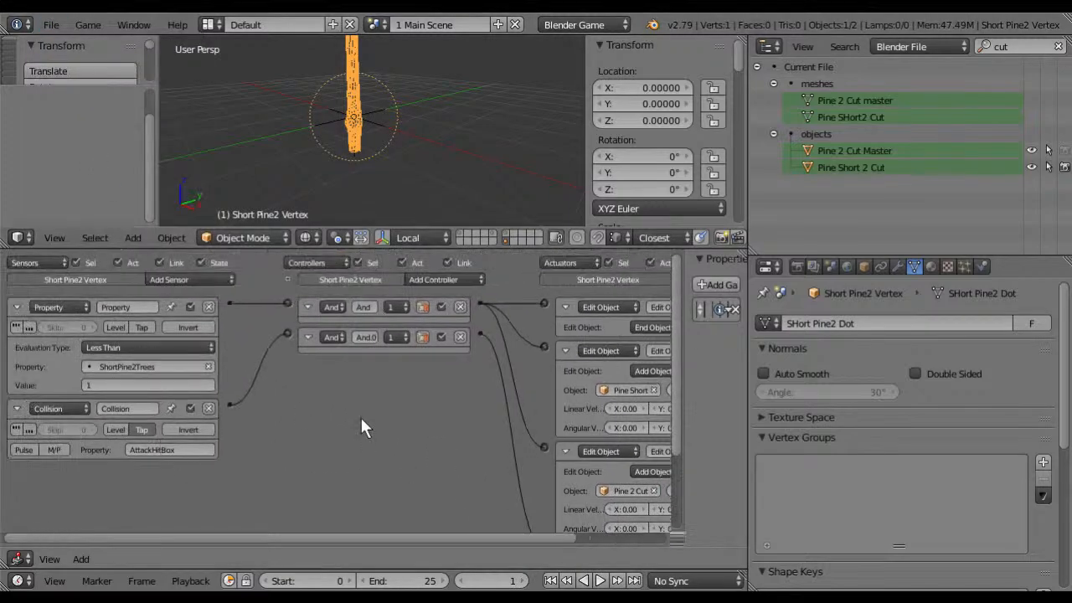
middle_drag(277, 450, 173, 428)
click(506, 235)
right_click(383, 132)
right_click(393, 131)
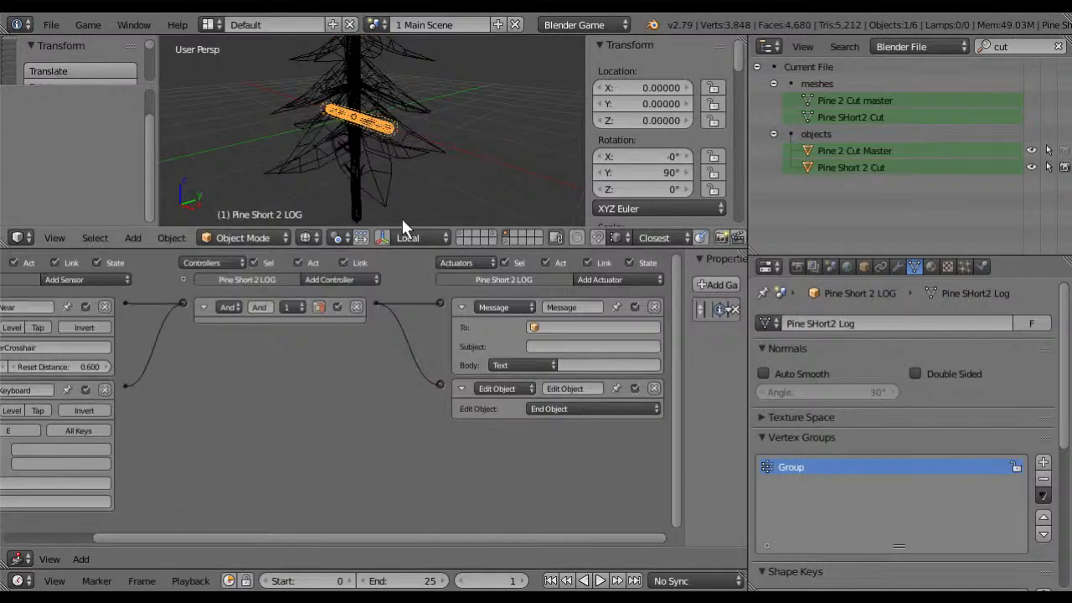
middle_drag(351, 417, 455, 428)
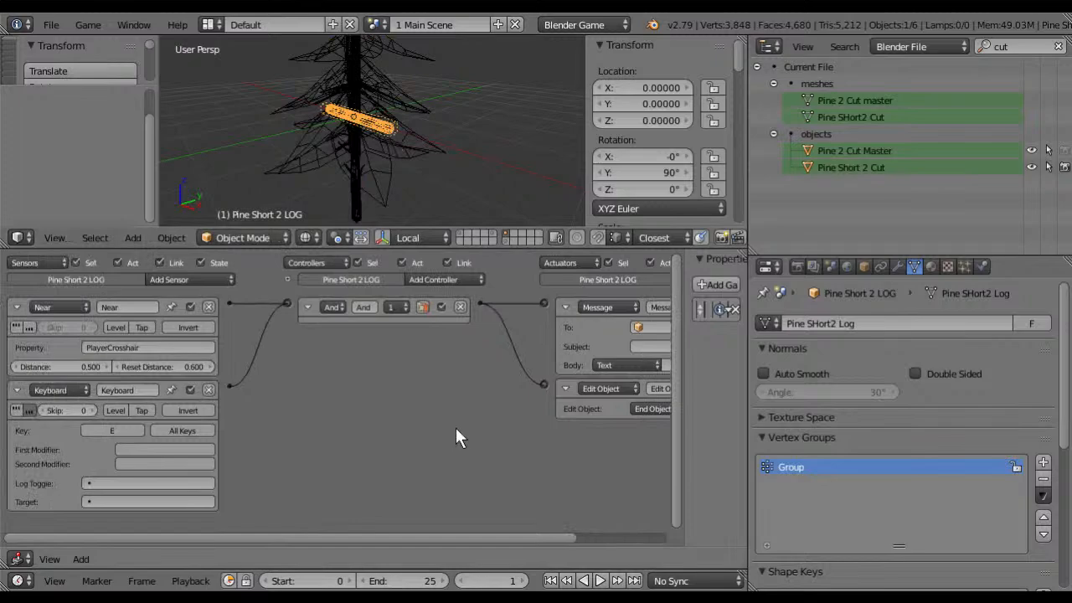
Step: Show the tree spawner layer and select a Tree Spawner empty to examine its logic
click(461, 234)
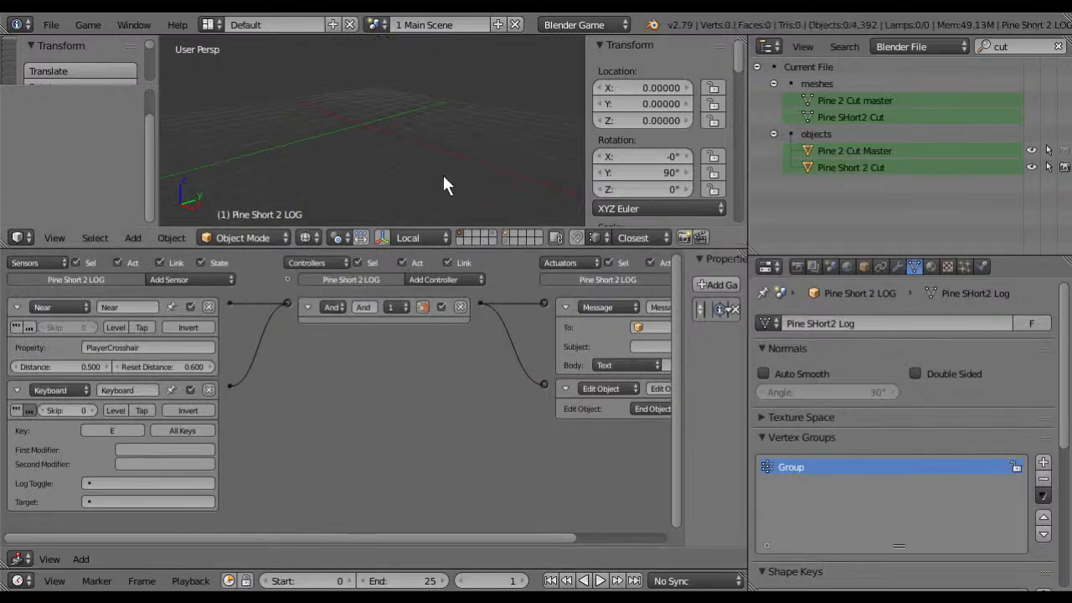
scroll(403, 129, down, 14)
scroll(437, 172, up, 2)
scroll(438, 174, up, 1)
right_click(480, 213)
shift+middle_drag(480, 188, 481, 153)
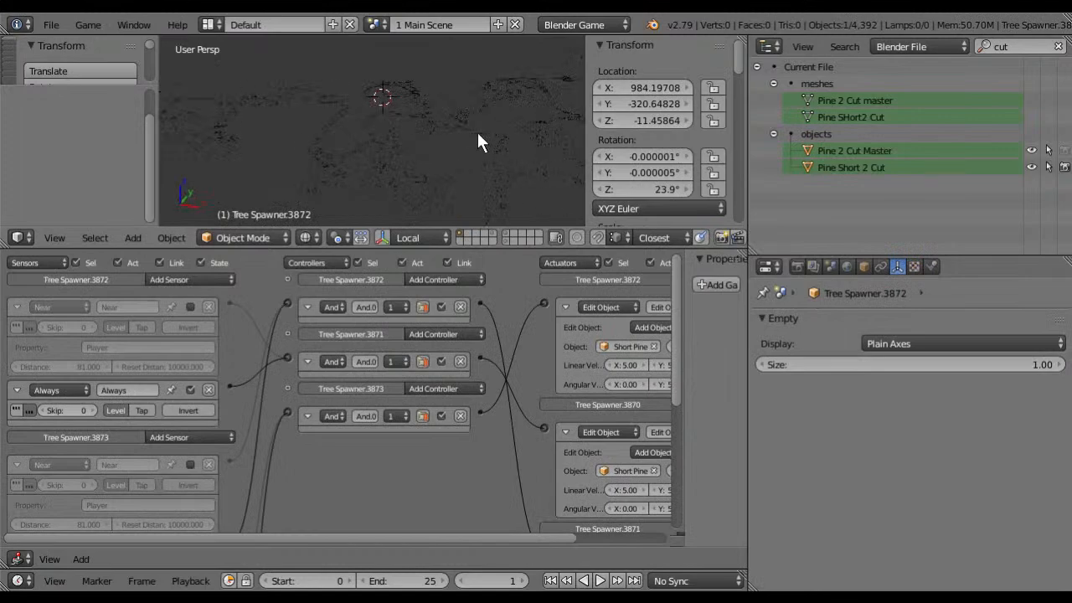
Step: Enlarge the 3D view, hide its properties region, and select all Tree Spawner empties in top view to inspect their layout
drag(468, 249, 469, 548)
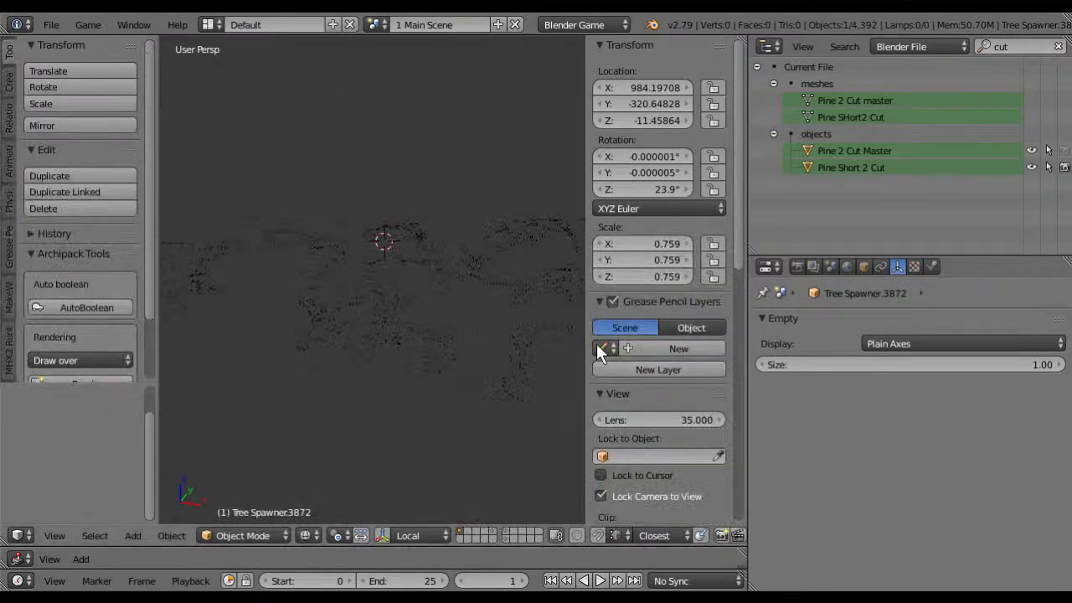
key(n)
middle_drag(582, 331, 310, 400)
key(KP_7)
shift+middle_drag(444, 289, 271, 408)
key(a)
scroll(474, 295, up, 3)
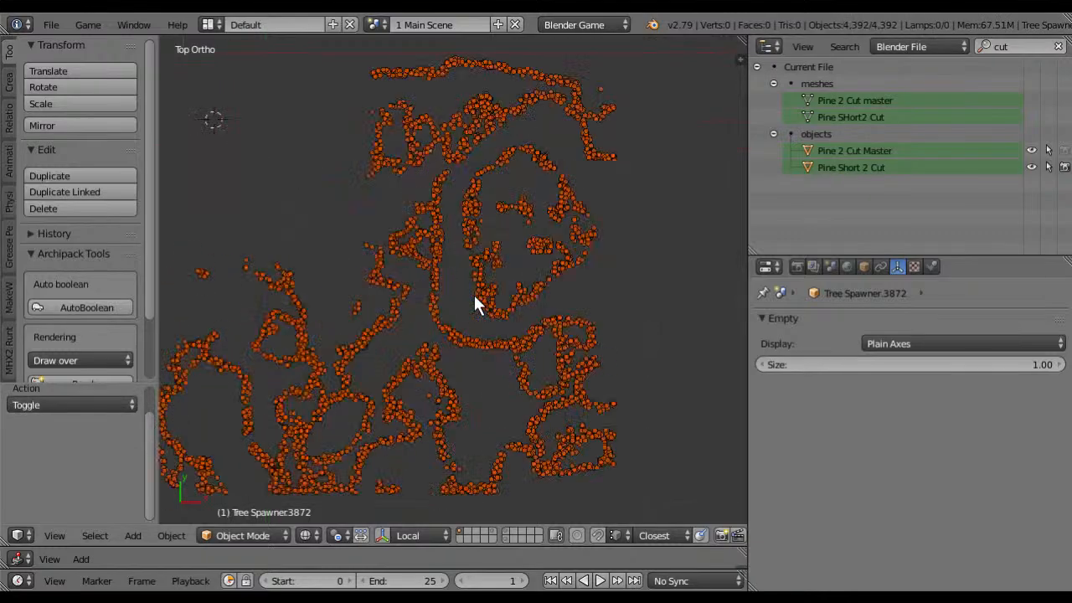
Step: Show the additional layer of Tree Spawner empties, select them all, and examine how they are distributed over the landscape
shift+middle_drag(467, 297, 468, 303)
shift+middle_drag(484, 285, 532, 289)
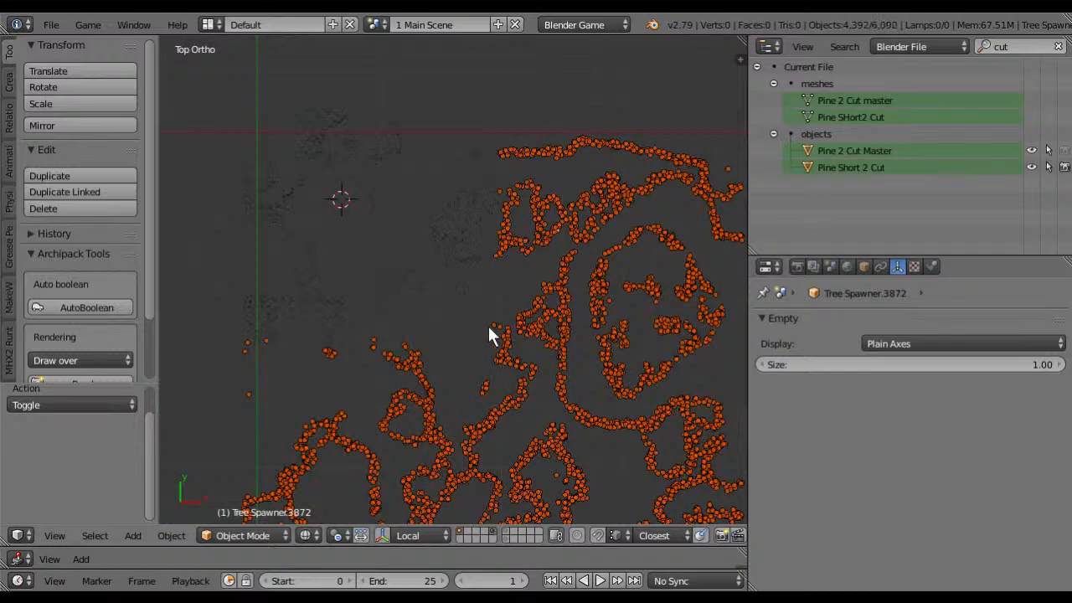
scroll(488, 326, down, 4)
scroll(489, 326, up, 10)
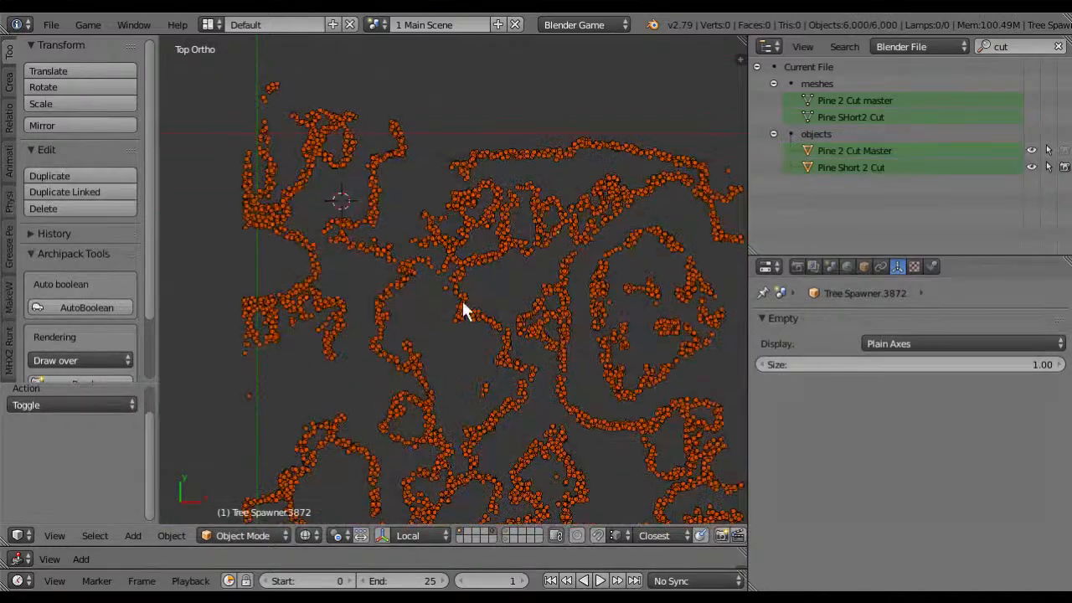
shift+middle_drag(227, 300, 561, 351)
shift+middle_drag(329, 267, 547, 300)
Step: Deselect all spawners, return to perspective view with only the first layer shown, and save the file
key(a)
mouse_move(432, 297)
middle_down()
mouse_move(560, 307)
mouse_move(421, 306)
middle_up()
key(KP_5)
click(418, 300)
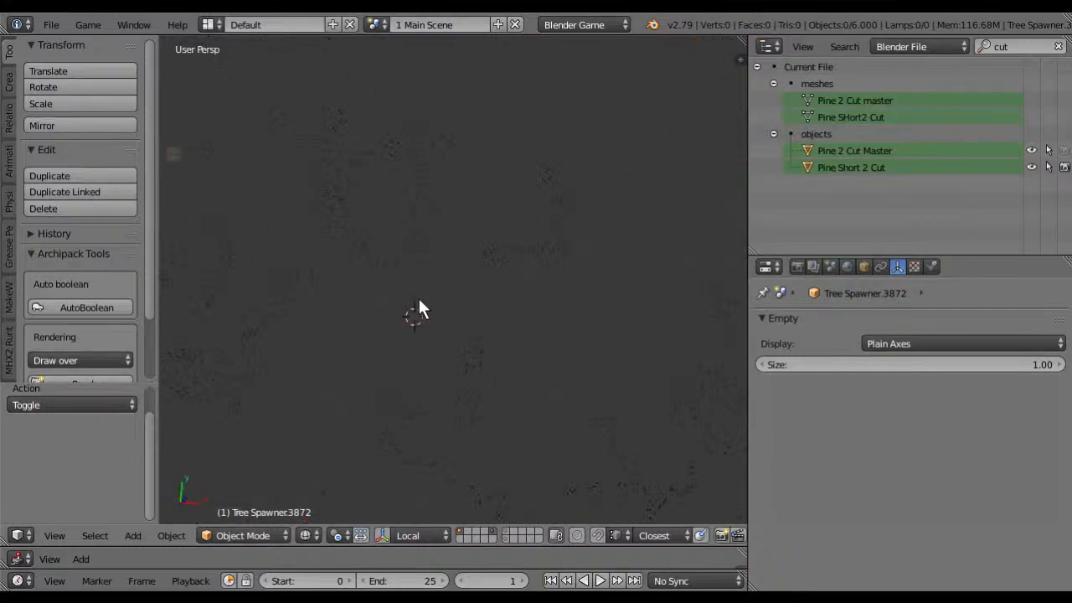
middle_drag(419, 299, 419, 294)
click(460, 531)
click(51, 24)
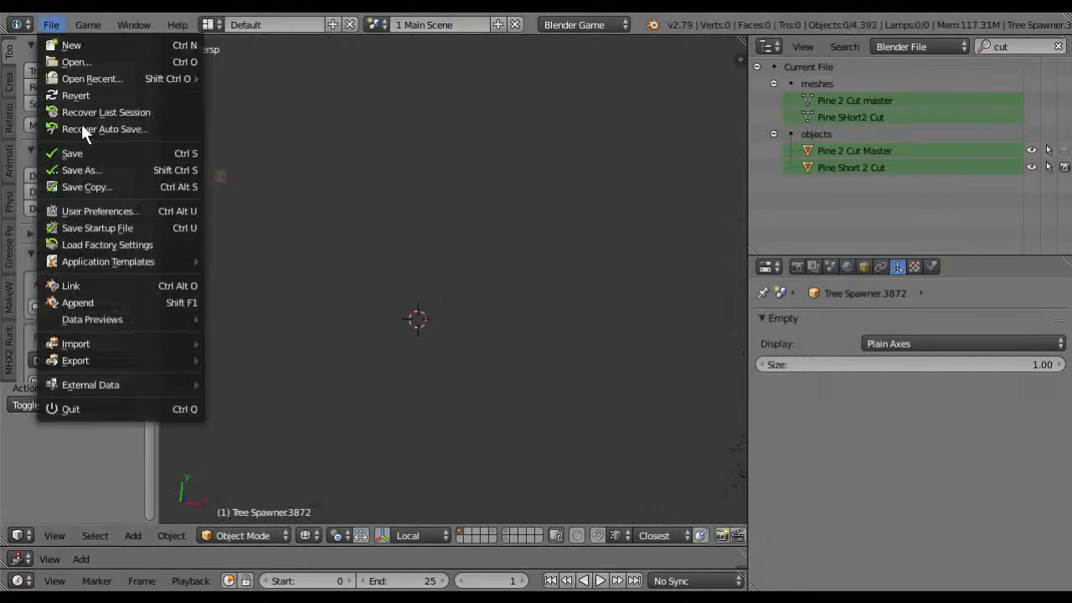
click(84, 154)
Step: Open the recent file Main_Scene2.blend
click(51, 25)
mouse_move(113, 76)
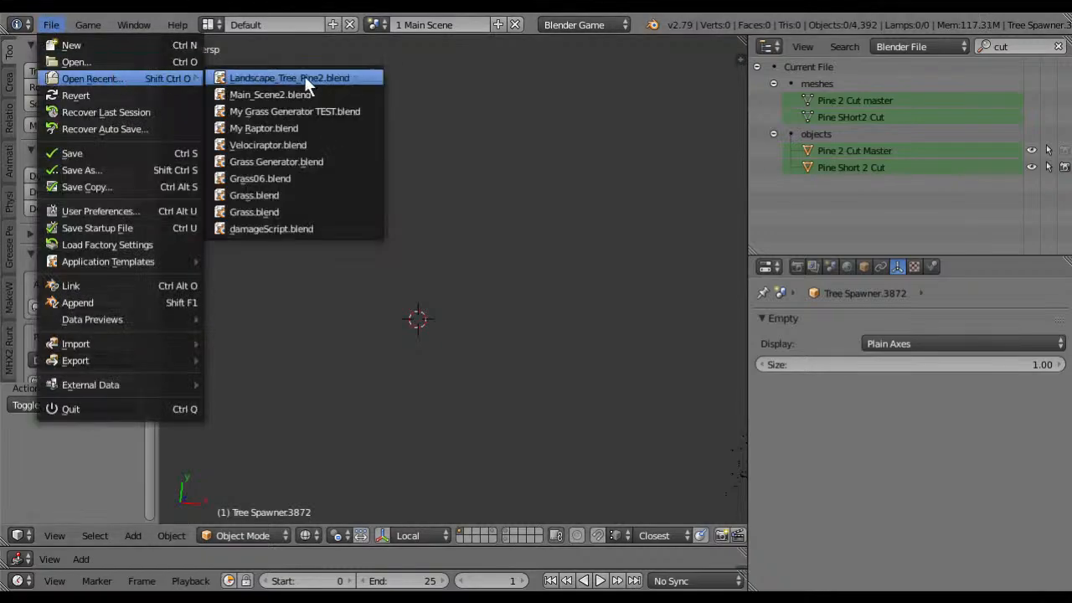
click(317, 95)
Step: Uncomment the TEST.blend LibLoad line in the LibLoad_AldeniaMain script and change its file name to Landscape_Tree_Pine2.blend
click(276, 169)
key(BackSpace)
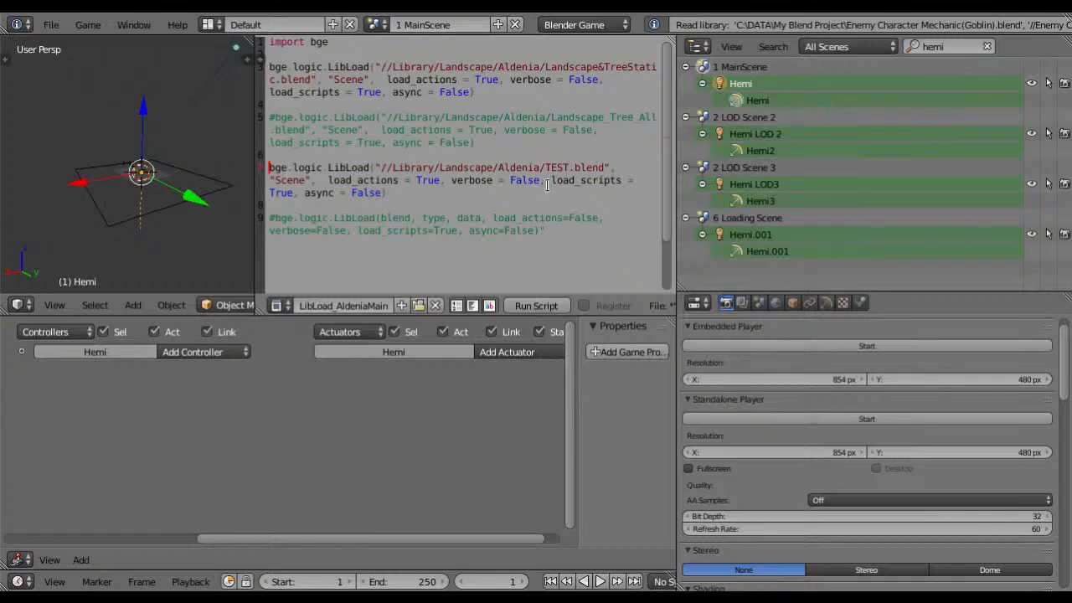
drag(545, 168, 601, 168)
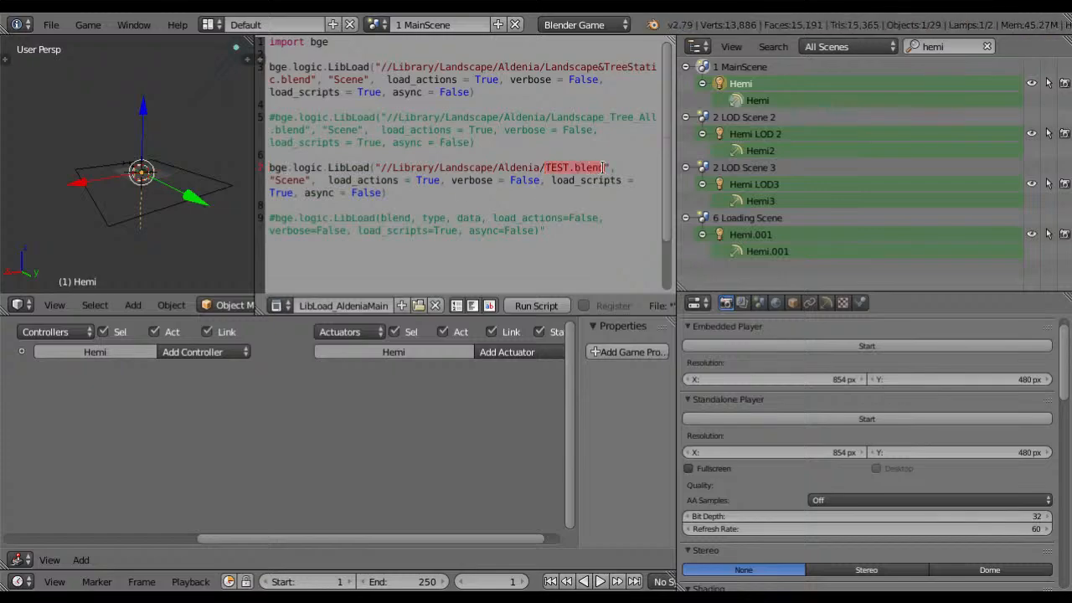
text(Landscape_Tree_Pine2.blend)
click(627, 256)
Step: Launch the game in the standalone player, run to the pine trees and draw the axe
click(826, 417)
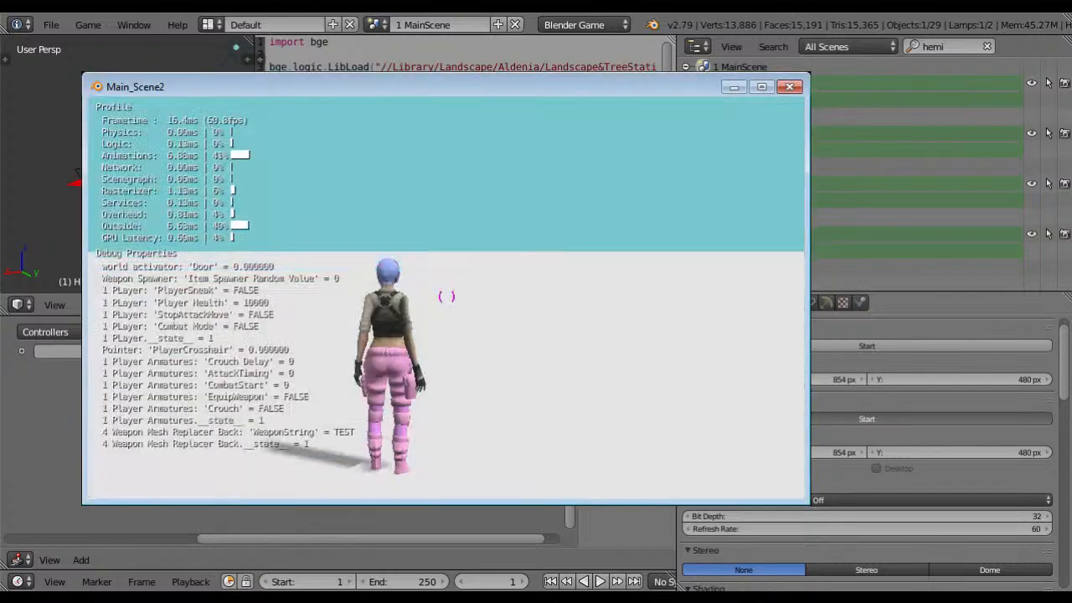
key(w)
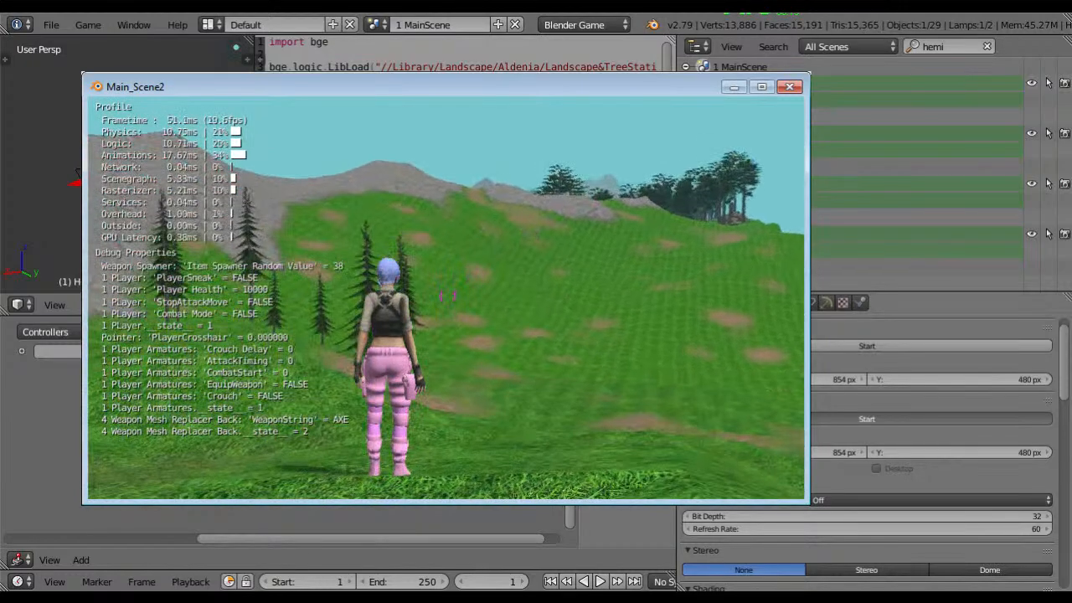
key(w)
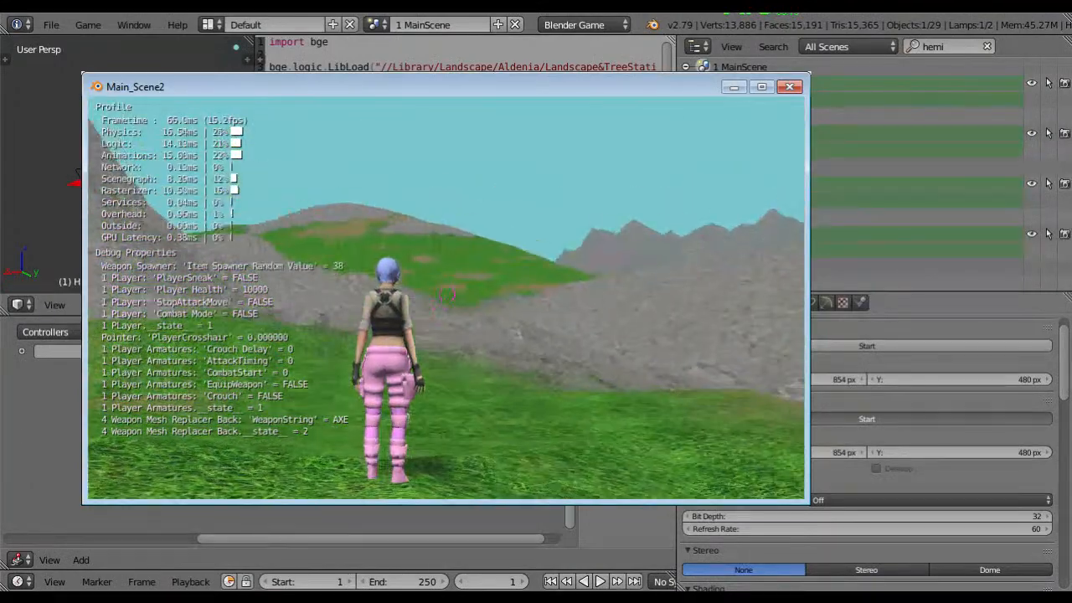
key(w)
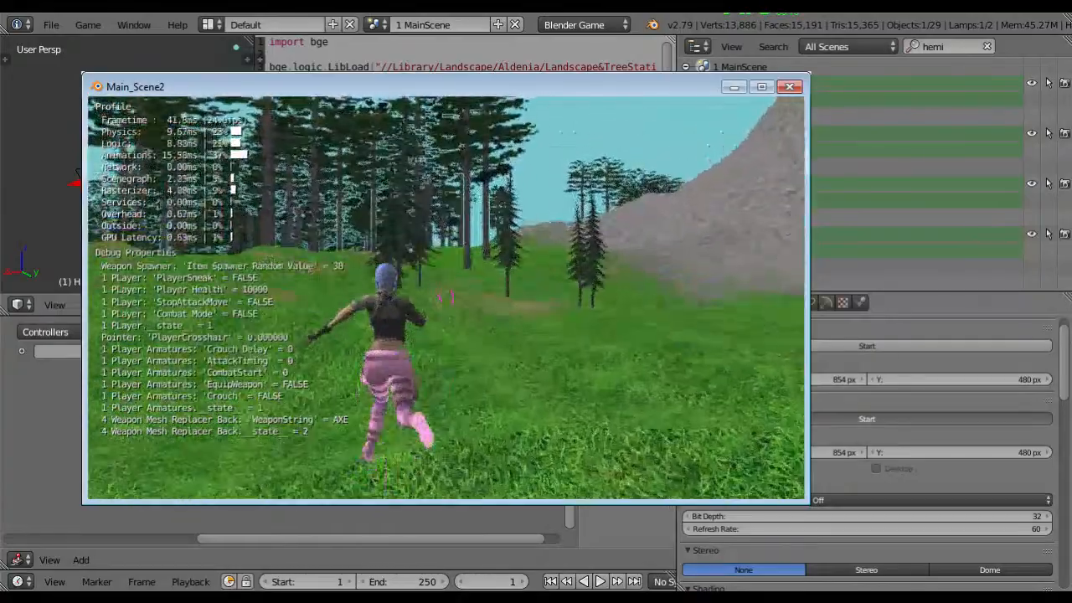
key(e)
click(445, 299)
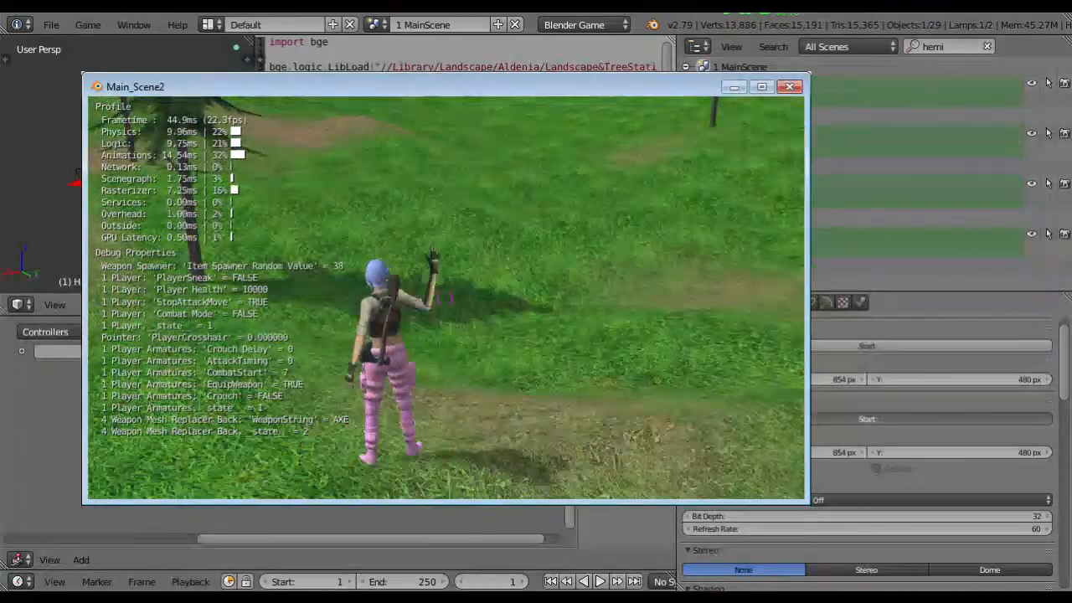
key(w)
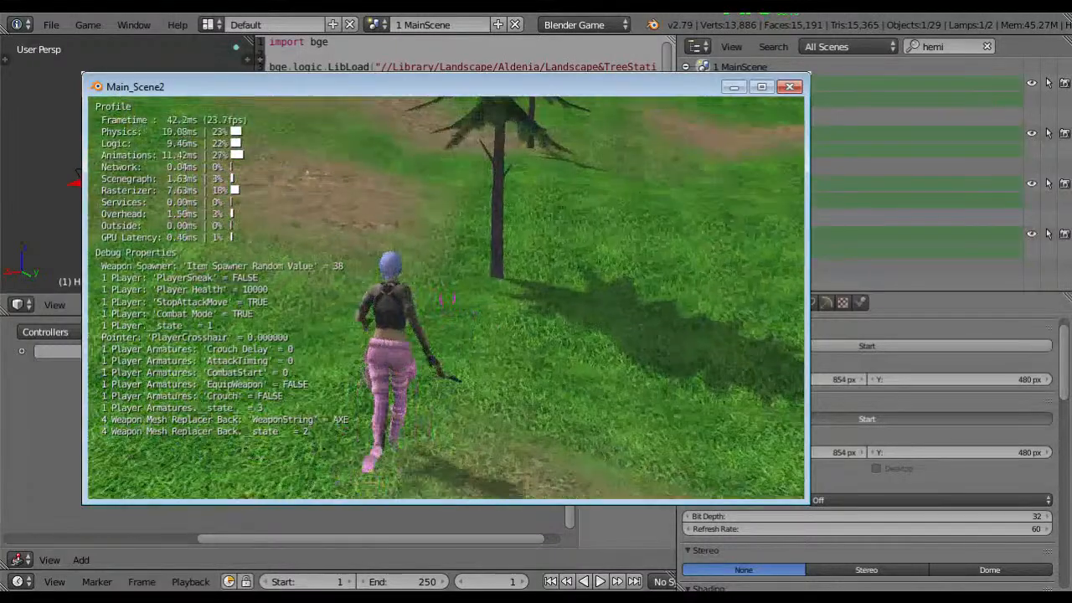
Step: Test the chopping logic by attacking the nearby pine trees with the axe
click(450, 300)
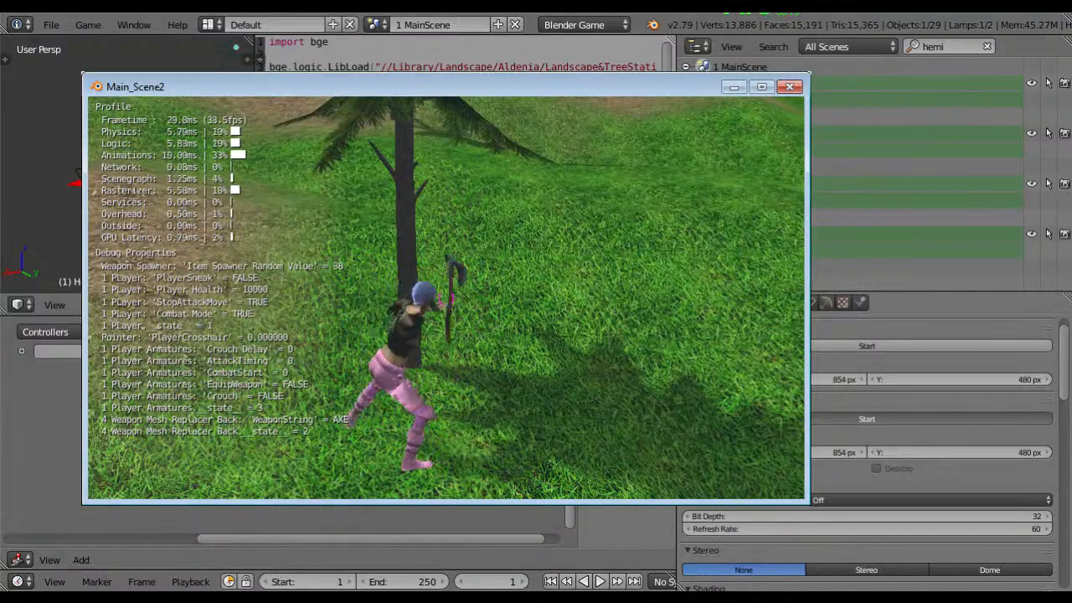
key(w)
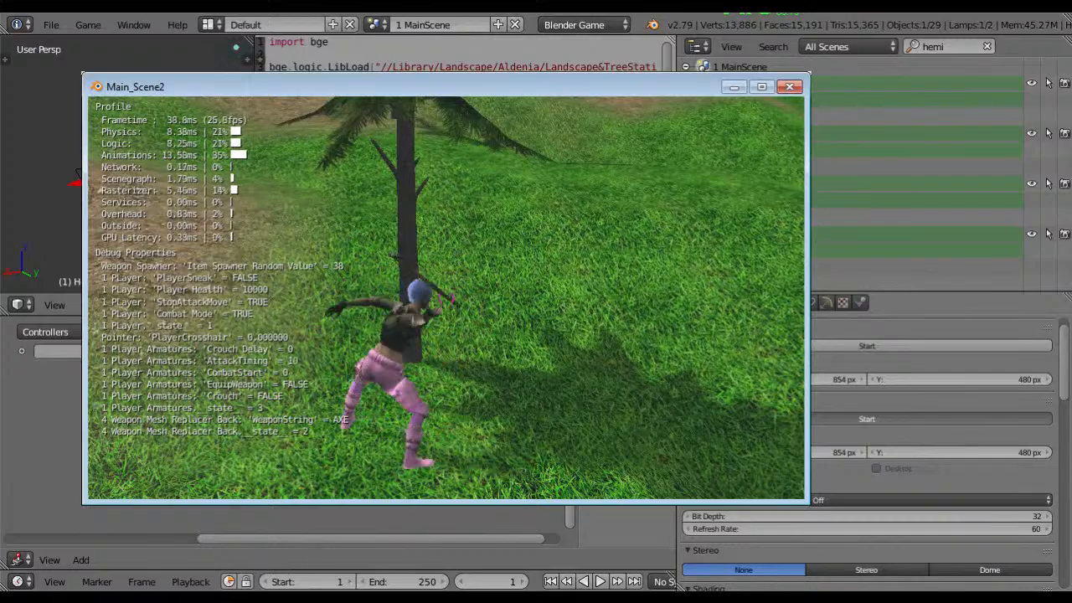
key(w)
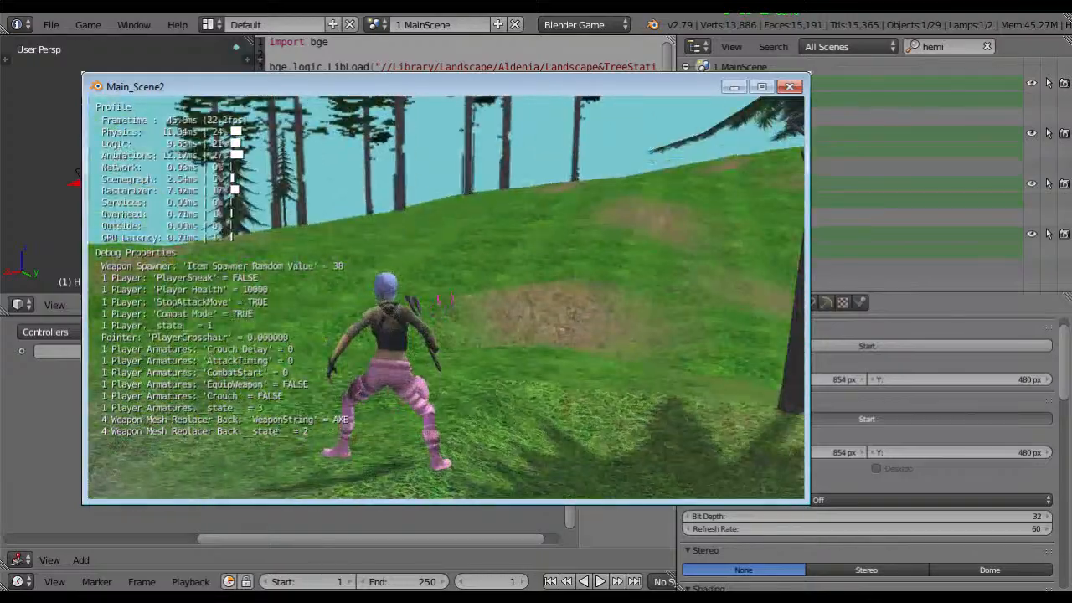
click(448, 299)
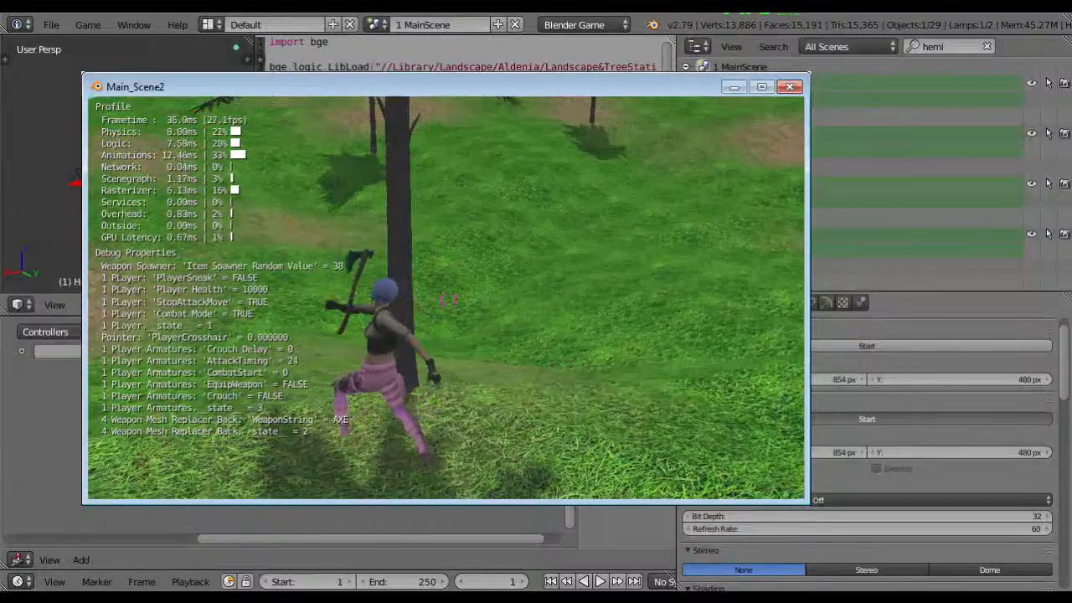
click(448, 300)
click(448, 300)
click(448, 300)
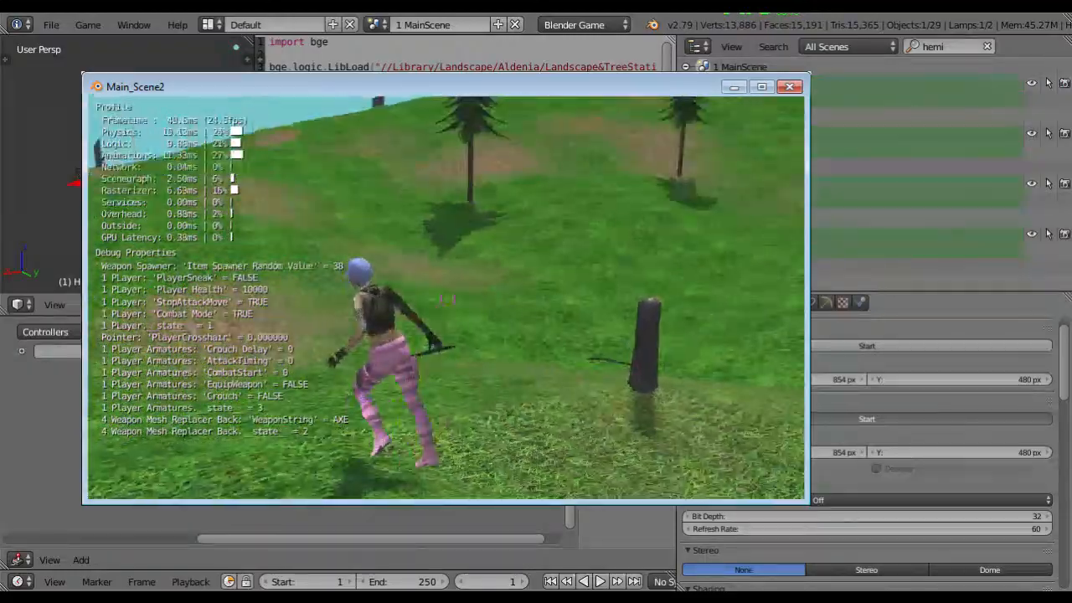
Step: Run across the field to another pine tree, strike it with the axe, and walk over to a felled tree
key(a)
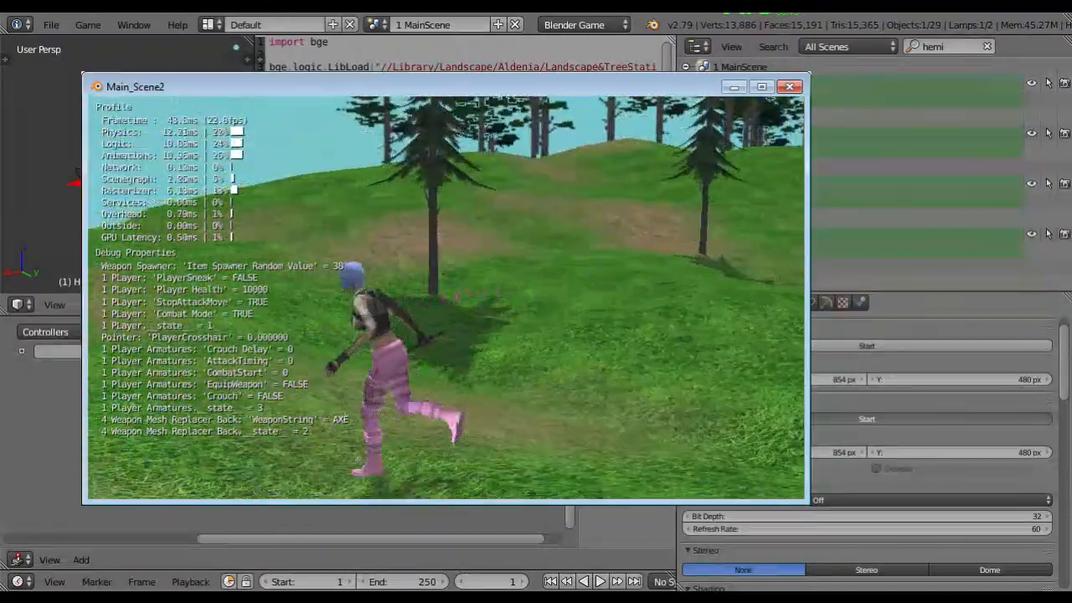
key(d)
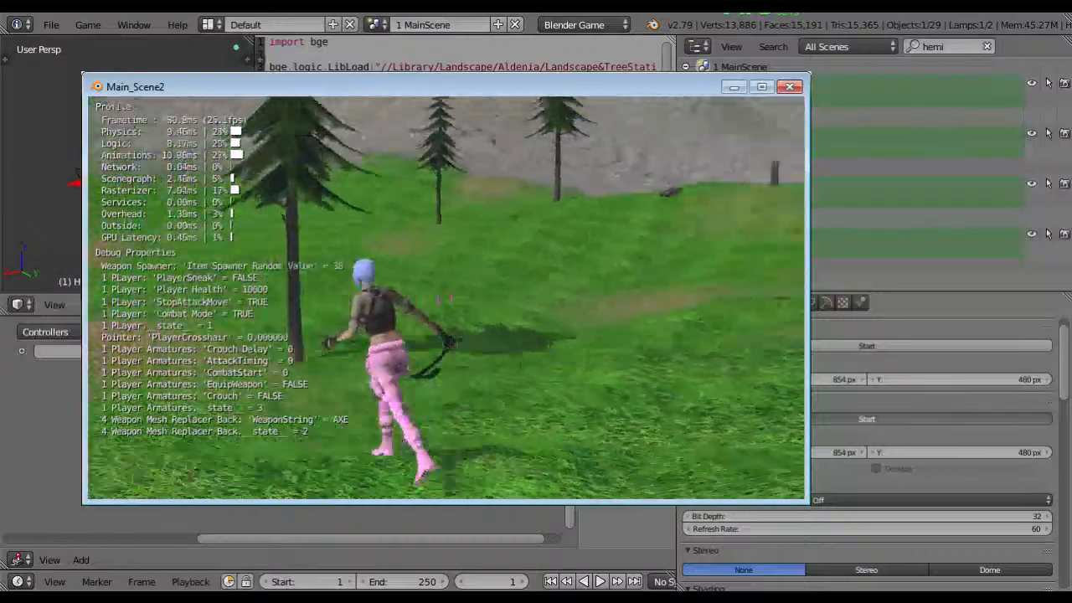
click(446, 310)
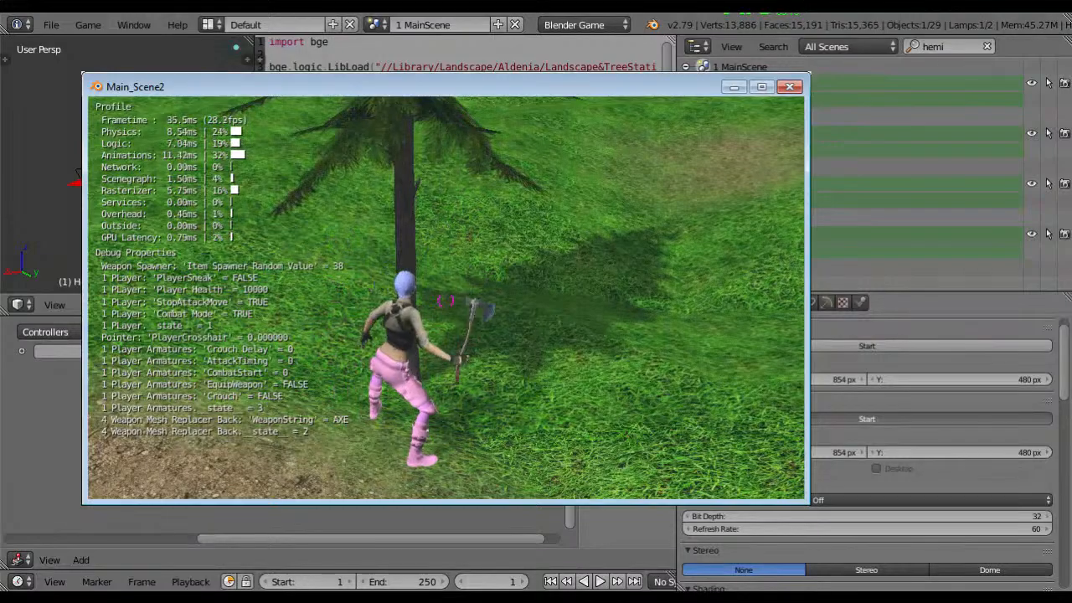
click(446, 300)
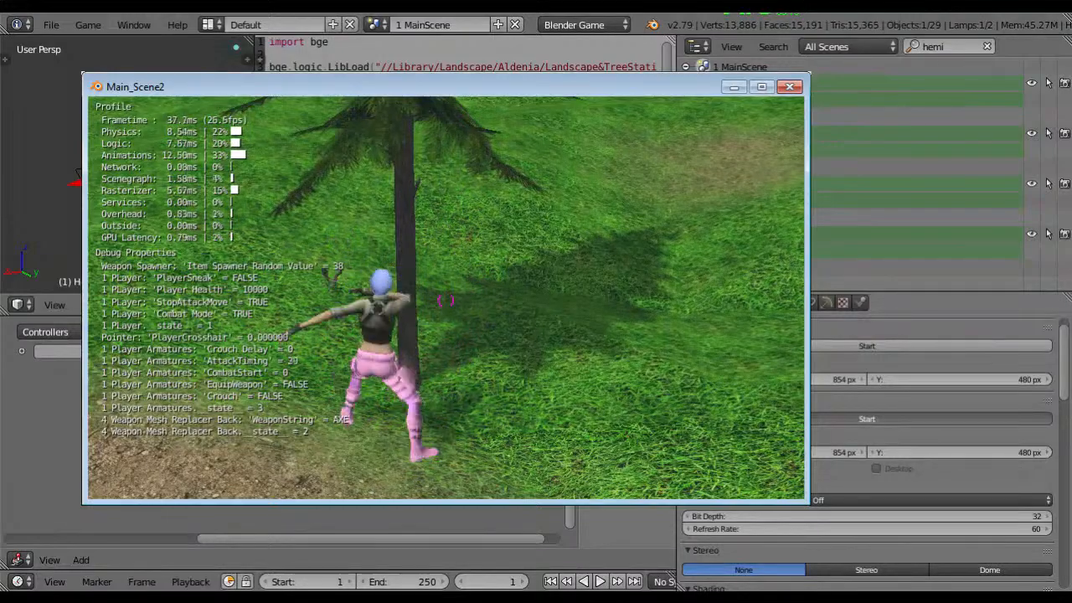
key(a)
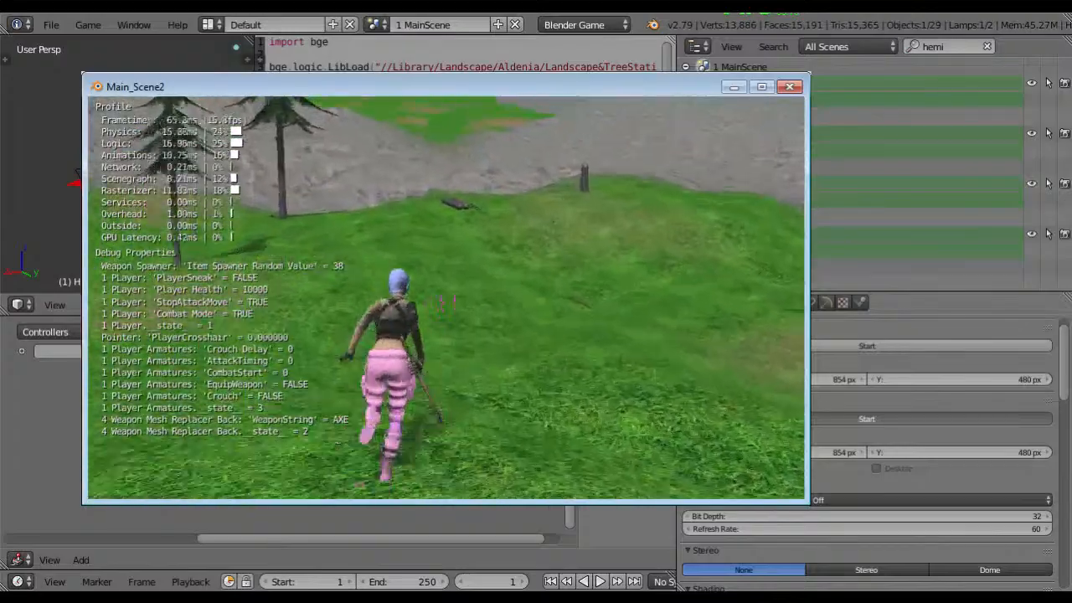
key(w)
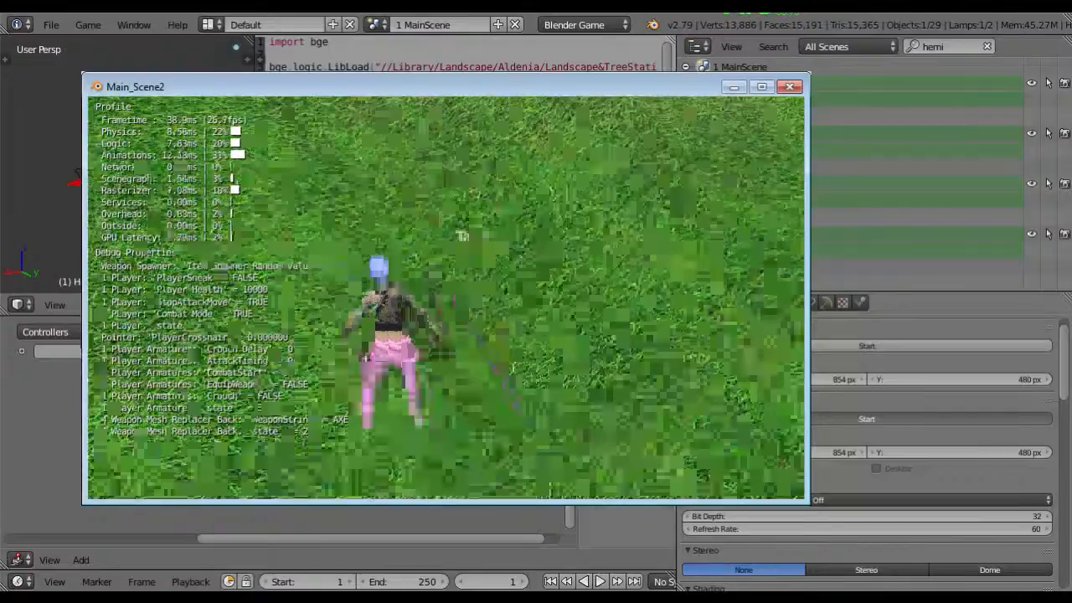
key(w)
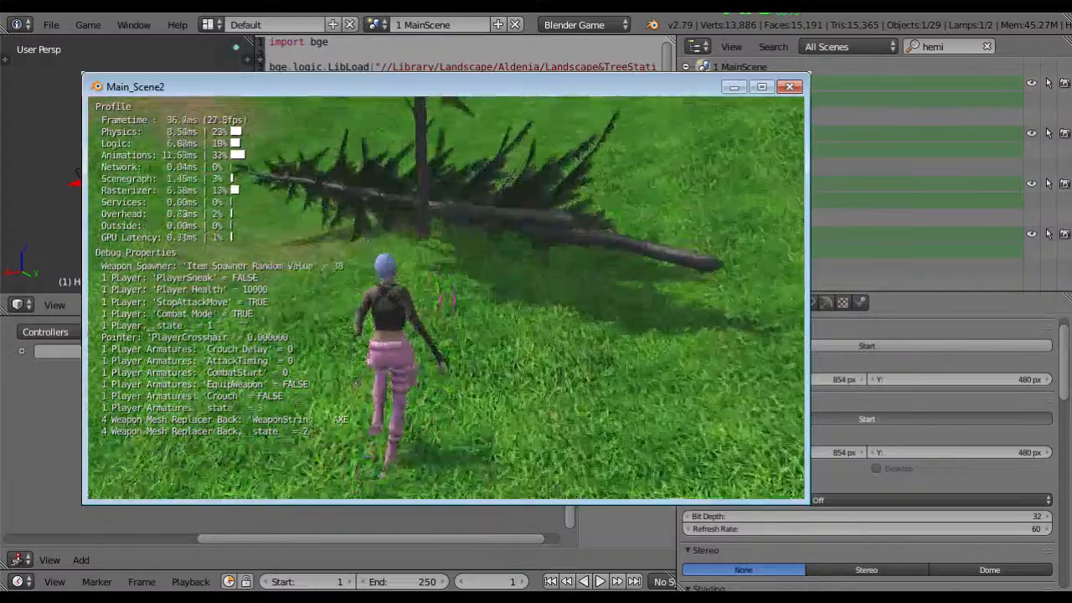
Step: Run past the split logs and branches and across the grass field among the remaining pine trees
key(a)
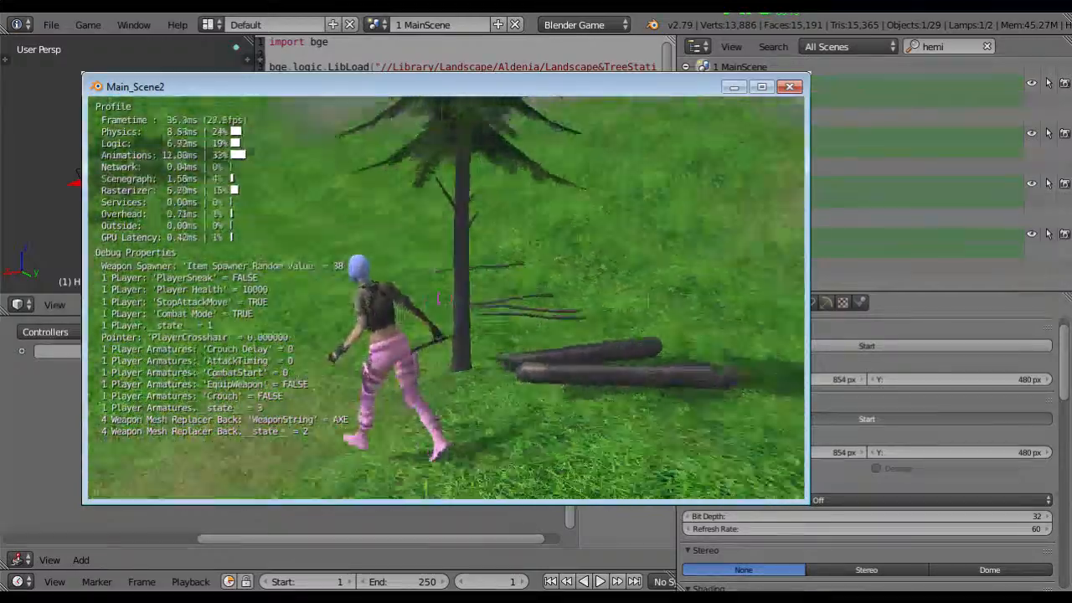
key(a)
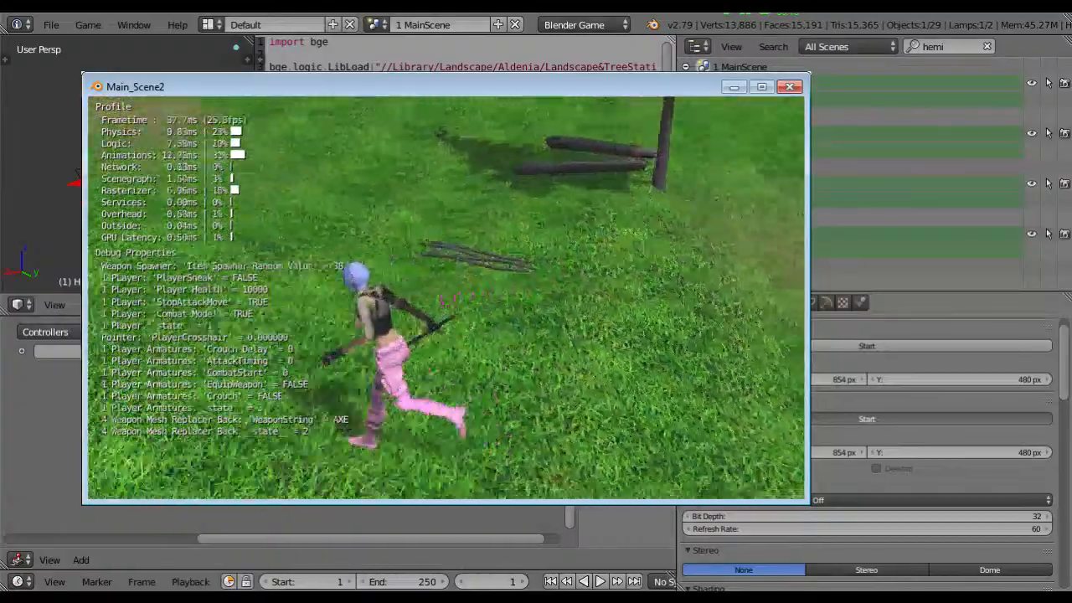
key(w)
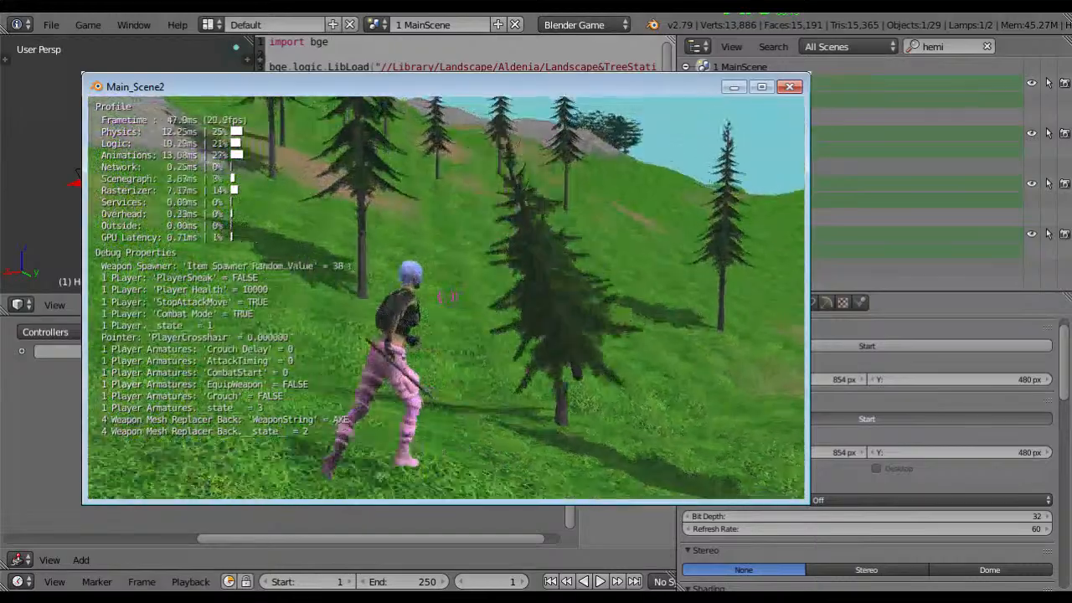
key(a)
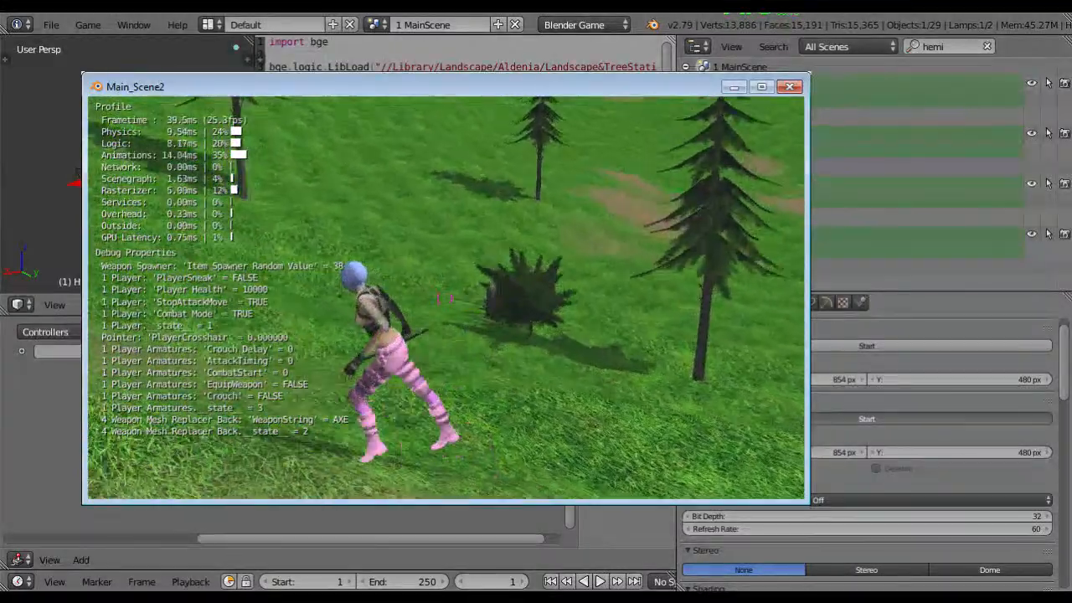
key(s)
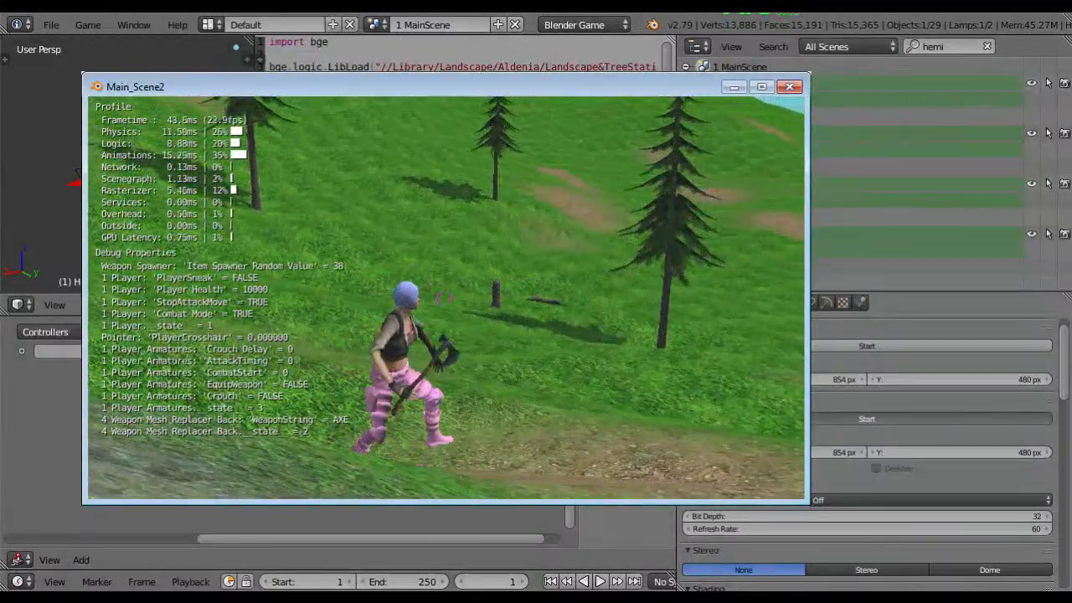
key(w)
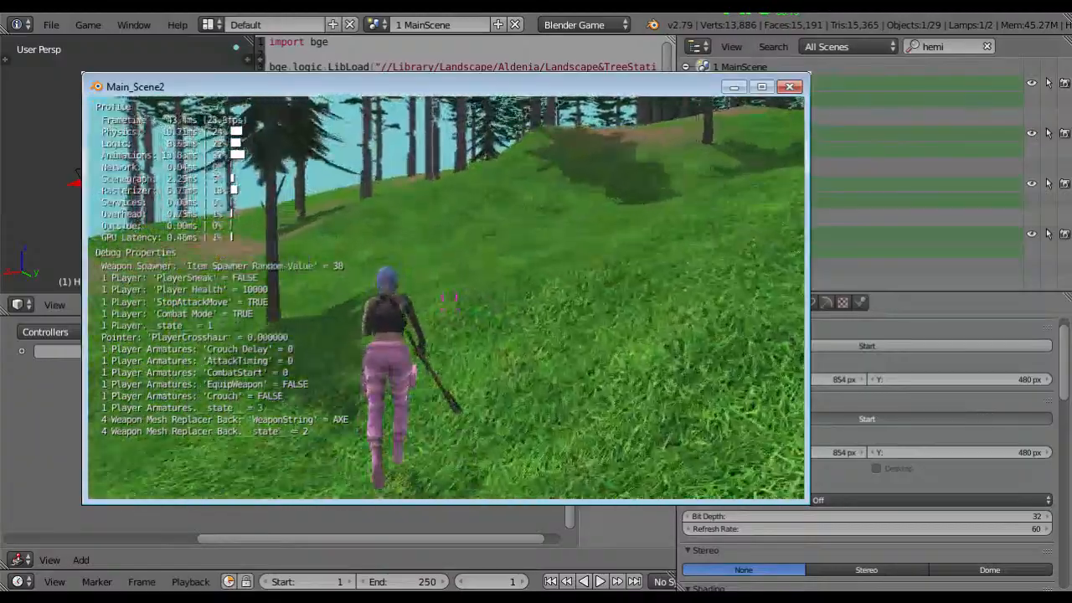
Step: Run along the grassy hillside with the axe drawn to reach another standing pine tree
key(w)
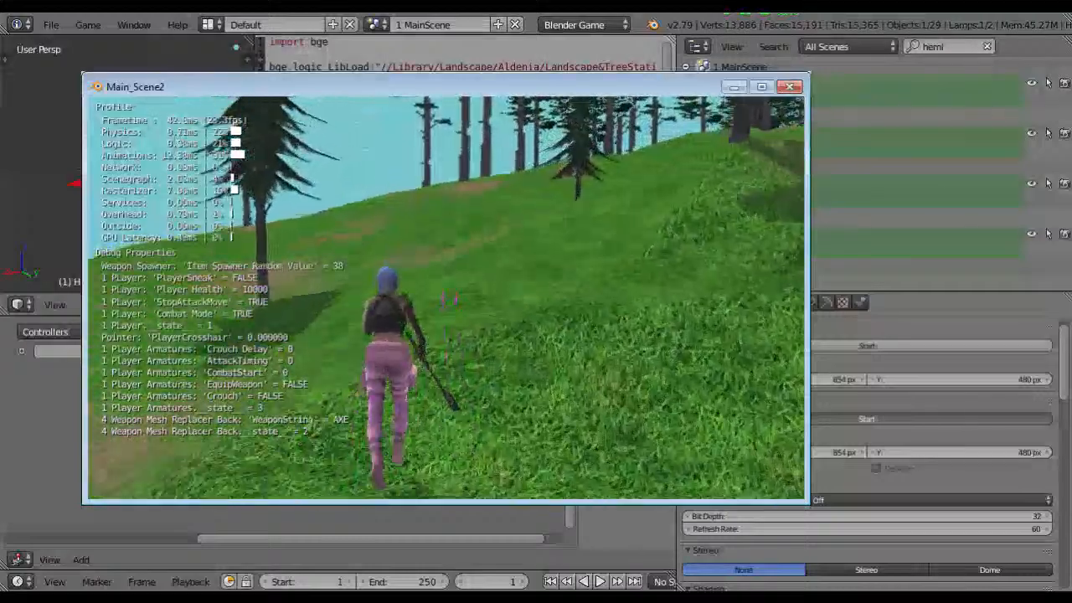
key(w)
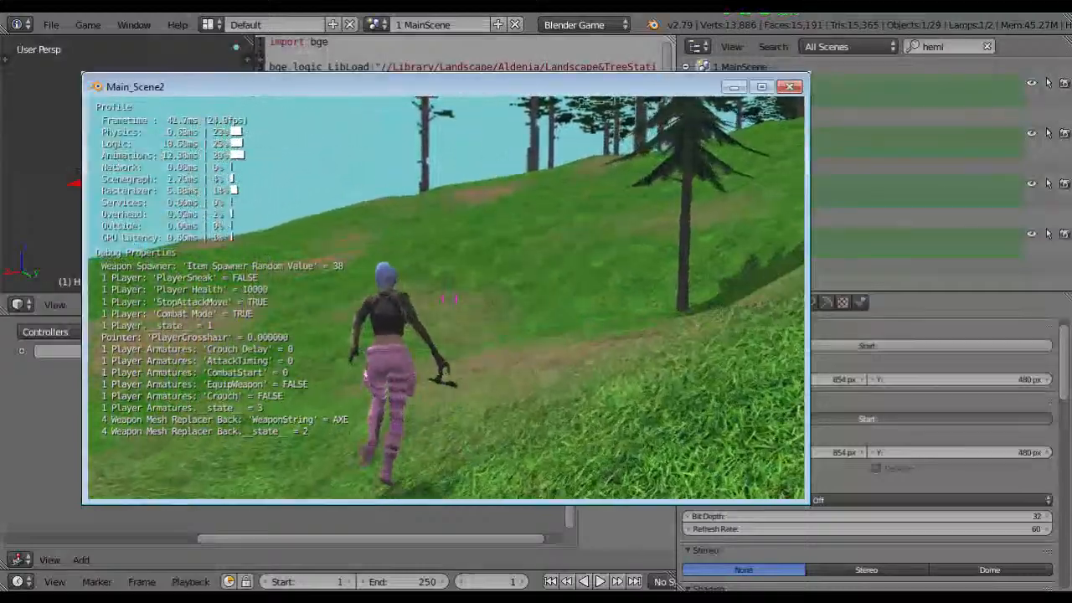
key(d)
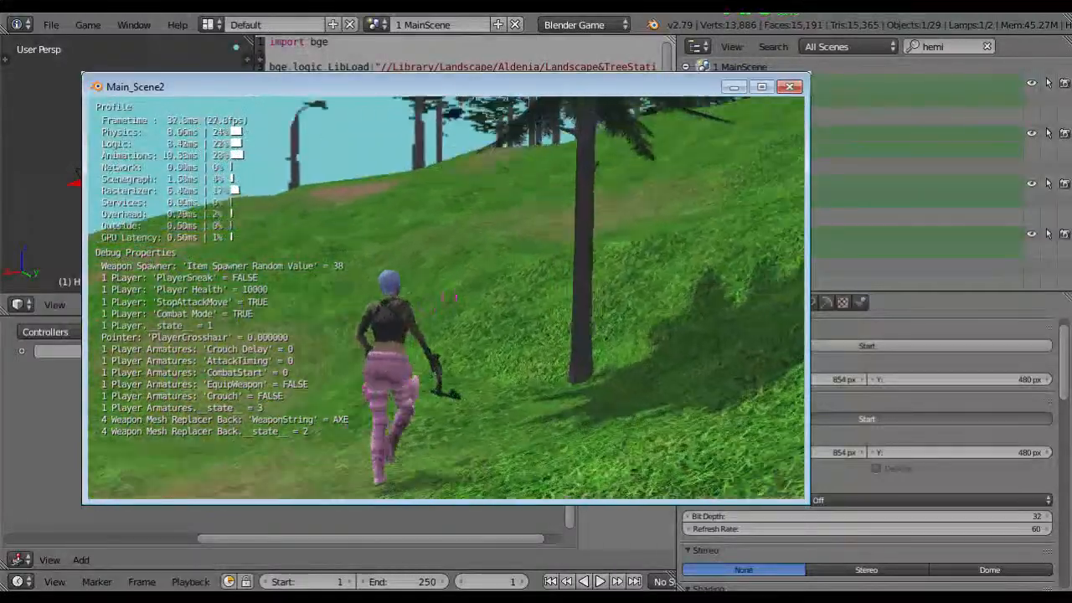
key(w)
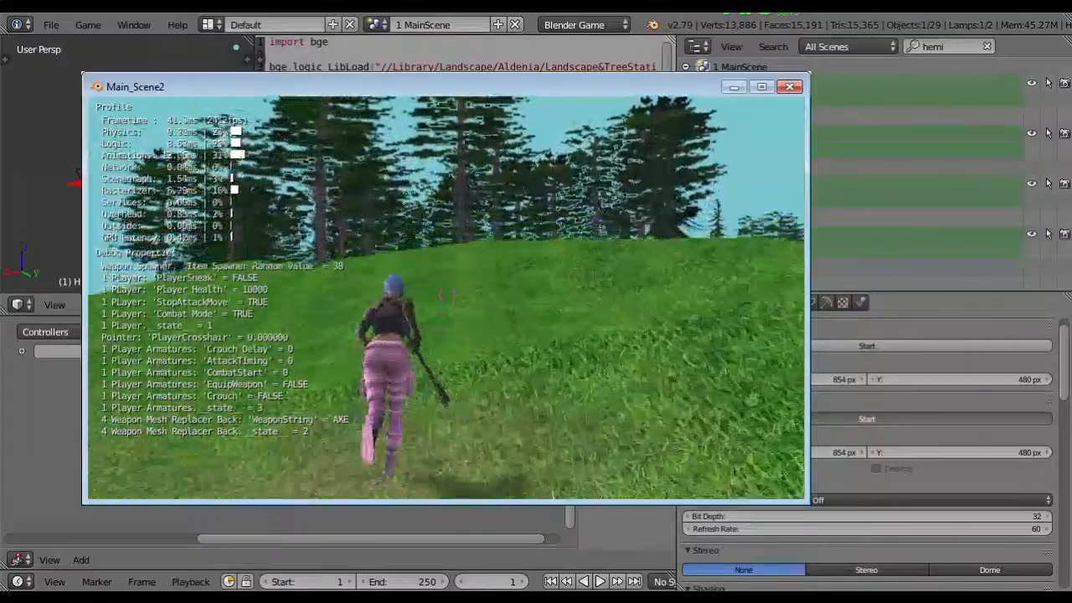
key(w)
key(d)
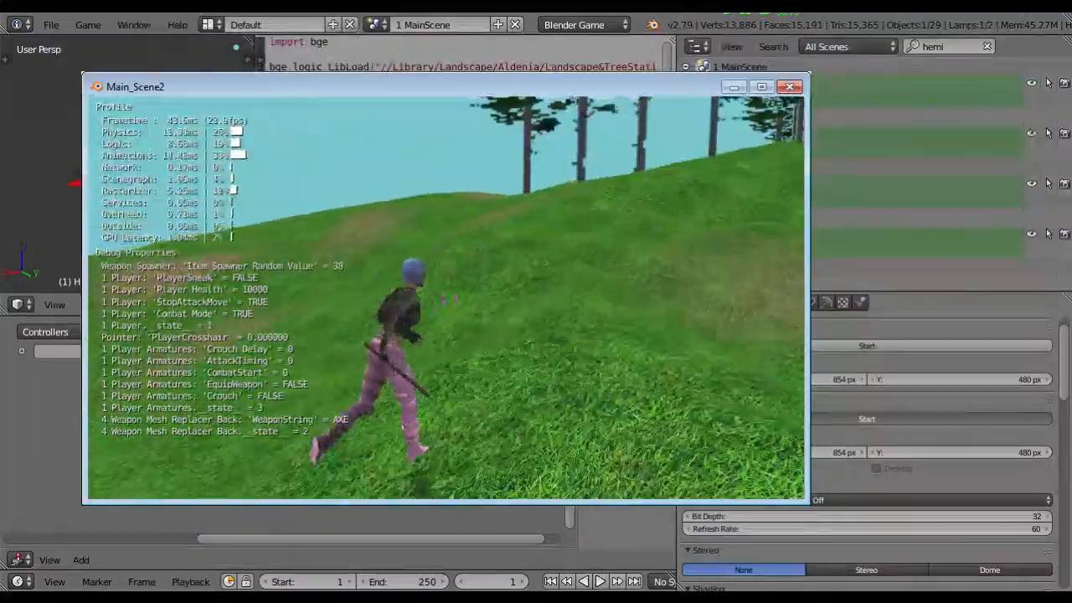
key(w)
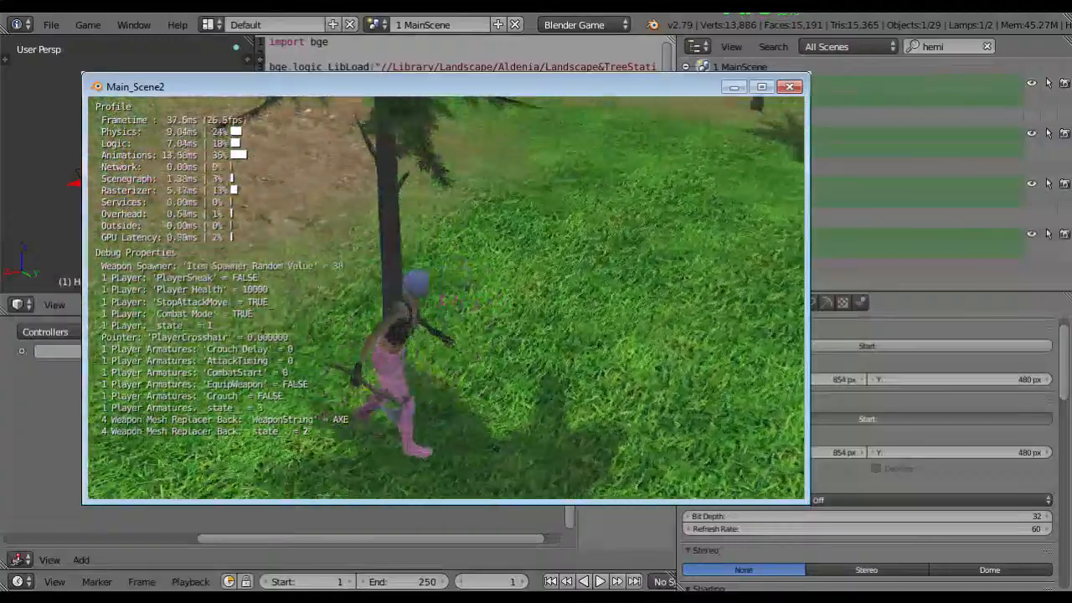
Step: Chop the pine on the grassy slope with repeated axe strikes and walk around its fallen trunk
click(447, 301)
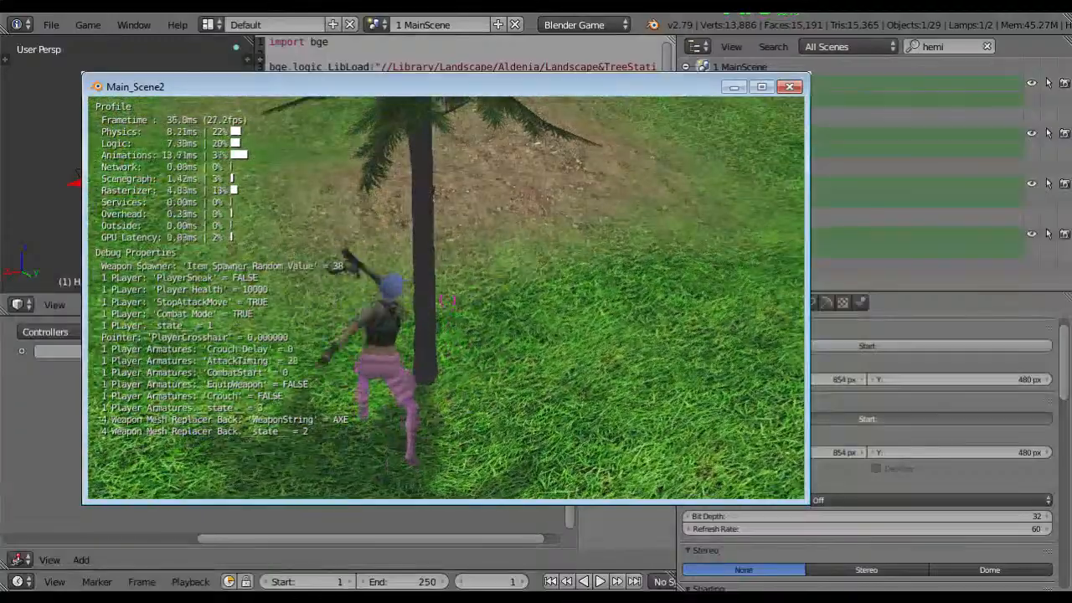
click(447, 302)
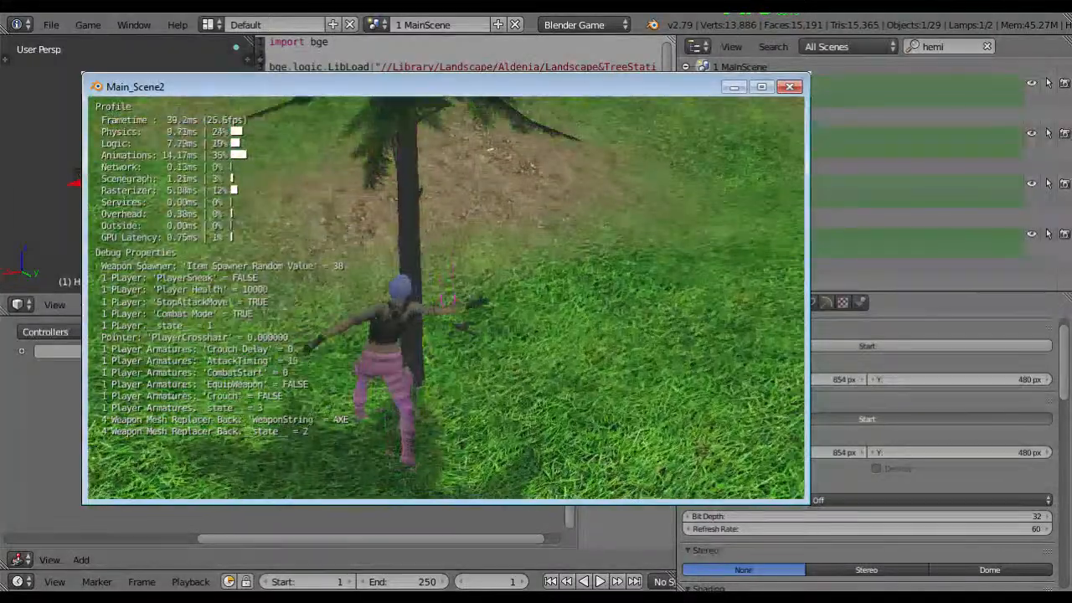
click(448, 298)
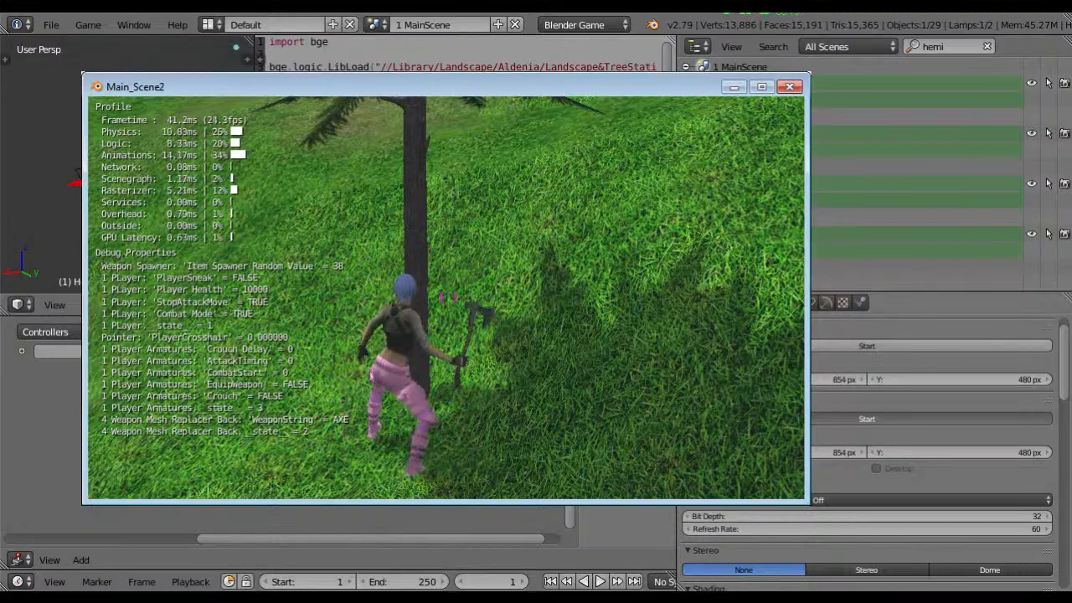
click(449, 298)
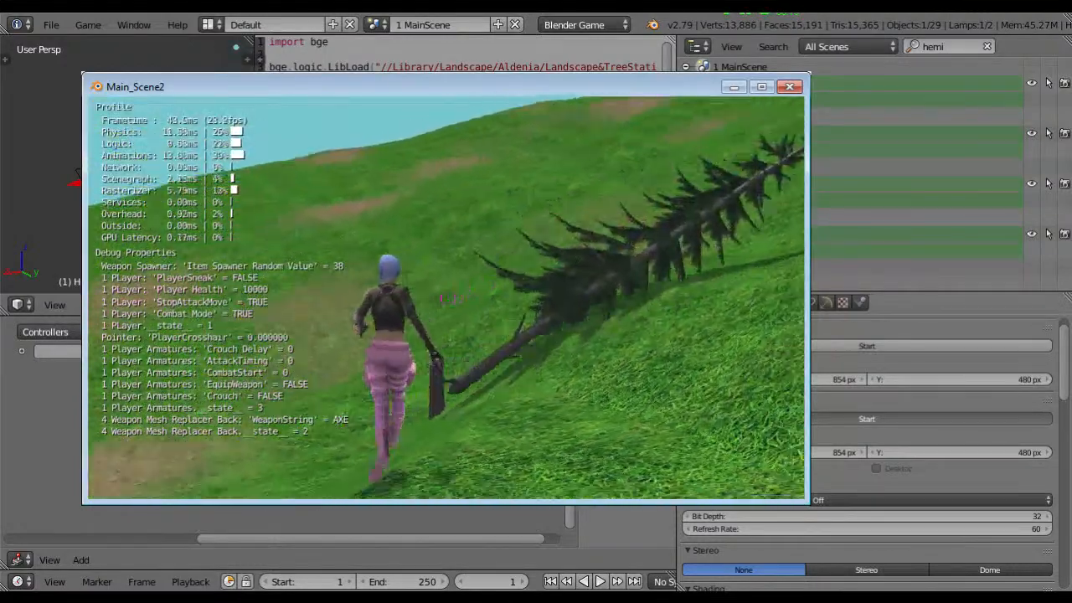
key(d)
key(w)
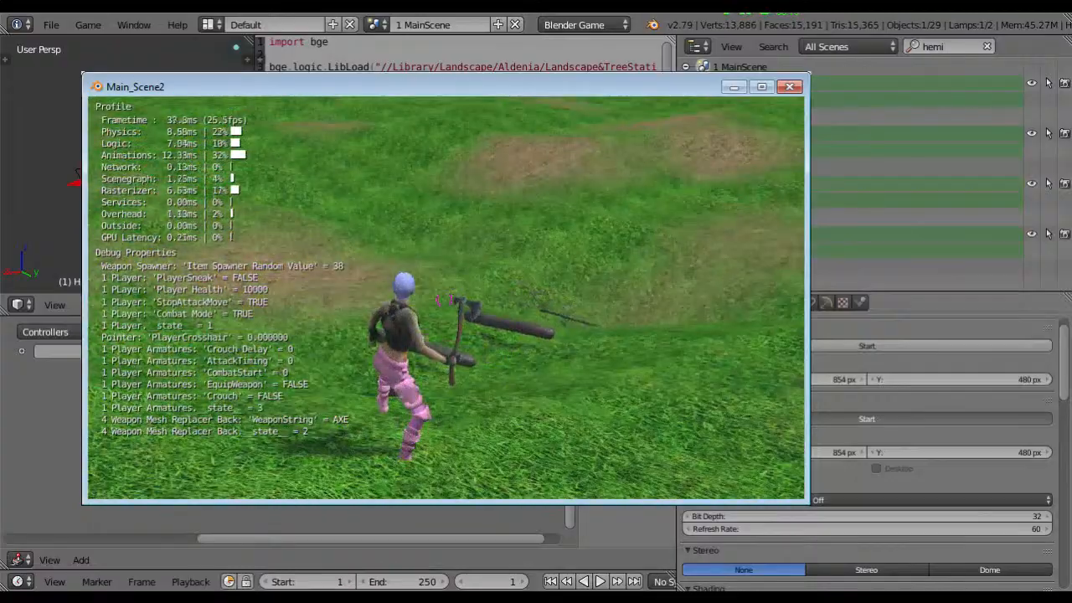
Step: Test chopping the pine beside the dirt patch and its fallen trunk with the axe, and close the game player
key(w)
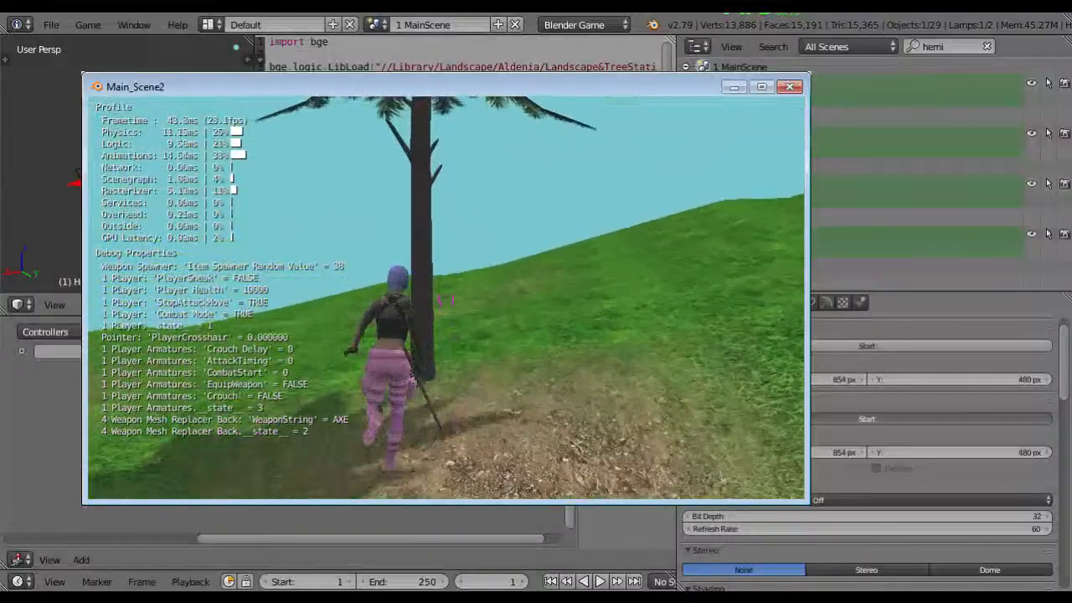
click(448, 299)
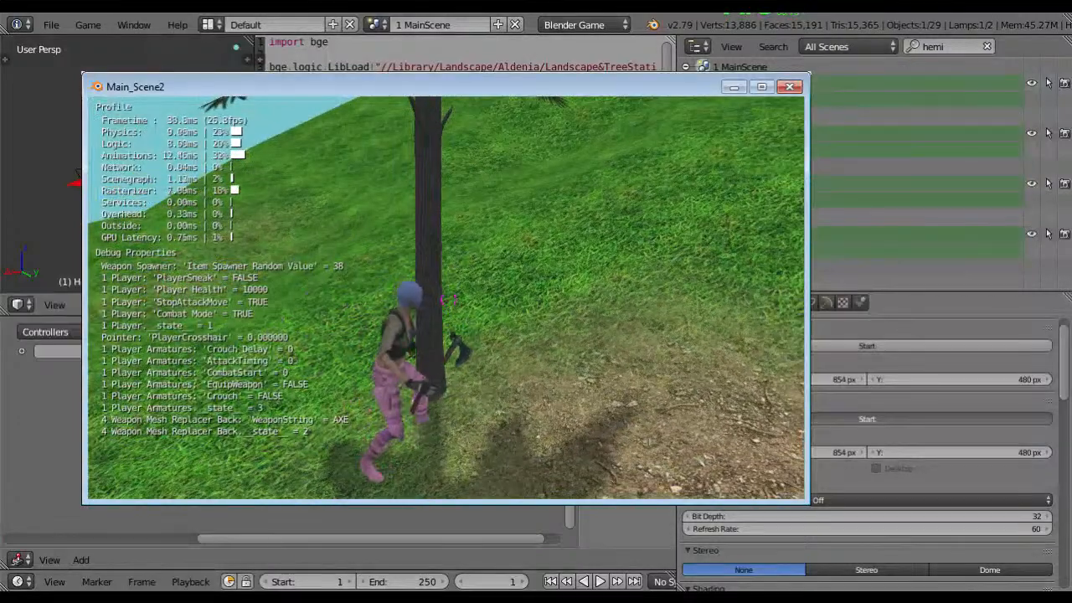
click(449, 299)
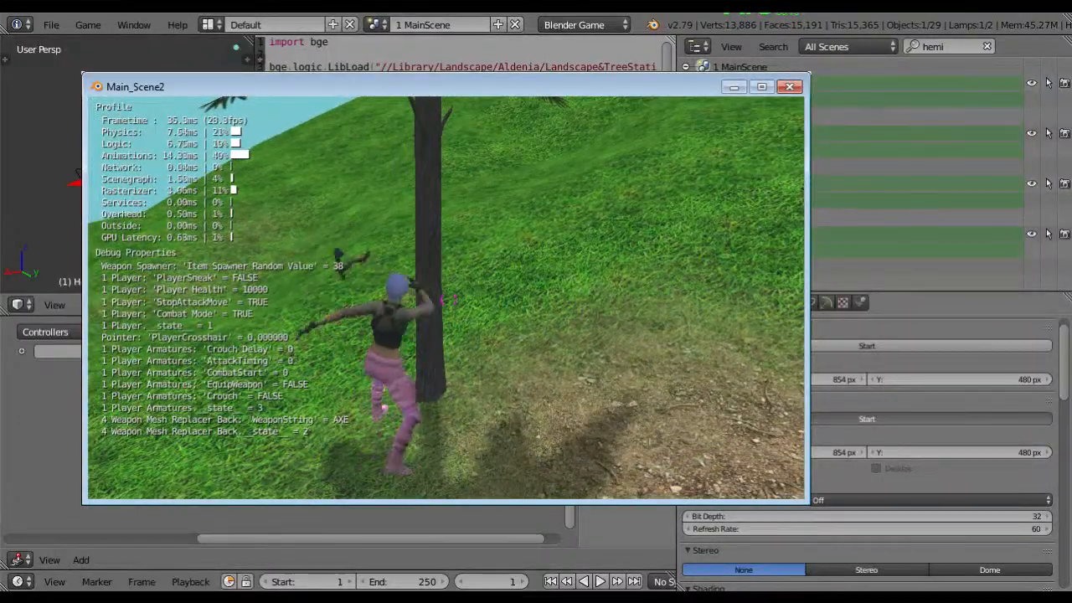
click(448, 299)
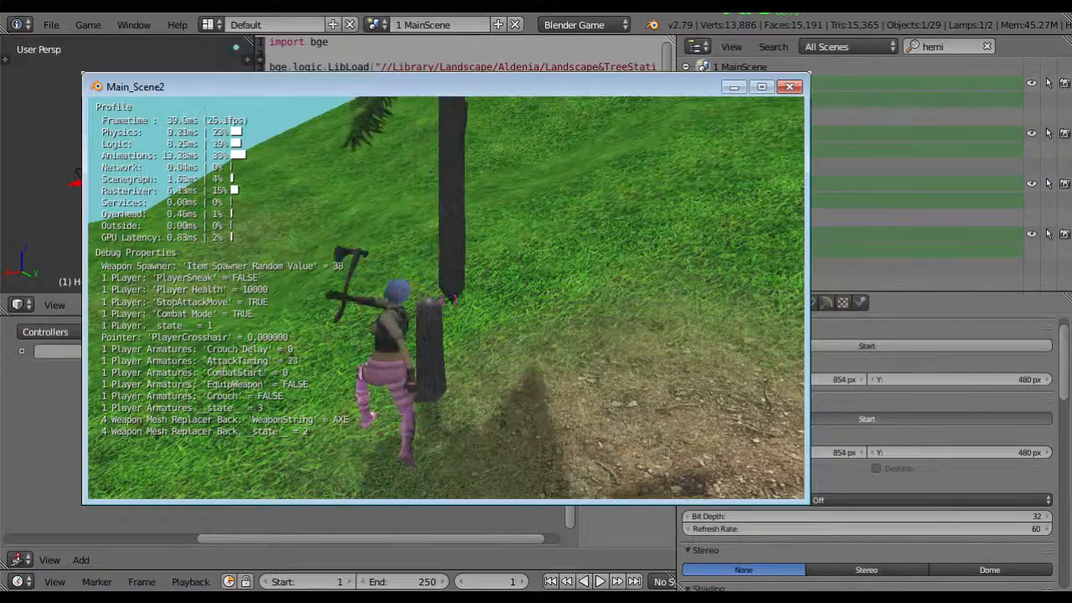
key(s)
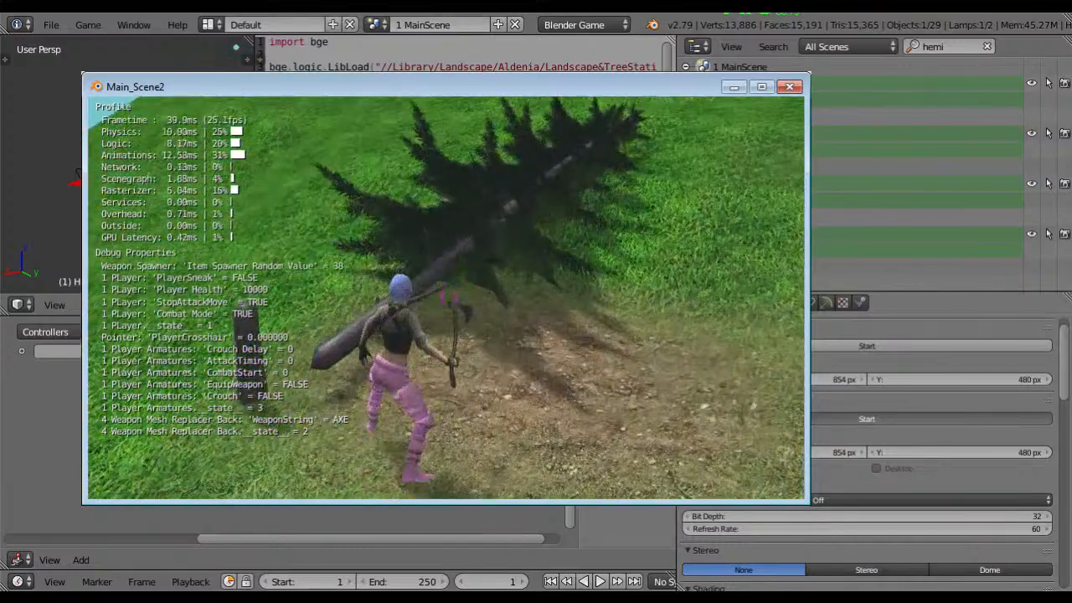
click(448, 299)
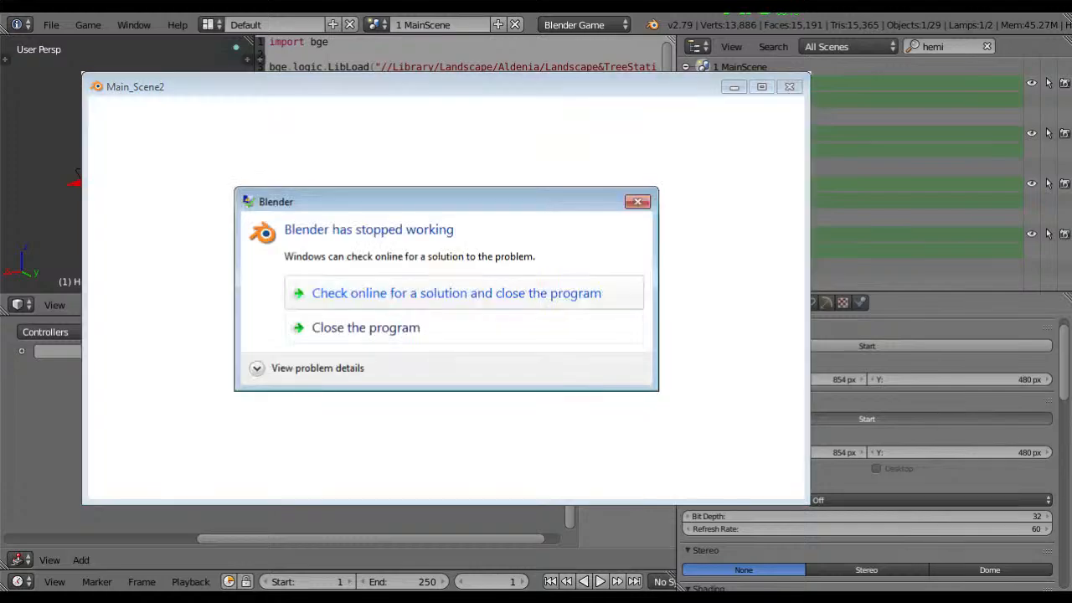
click(436, 331)
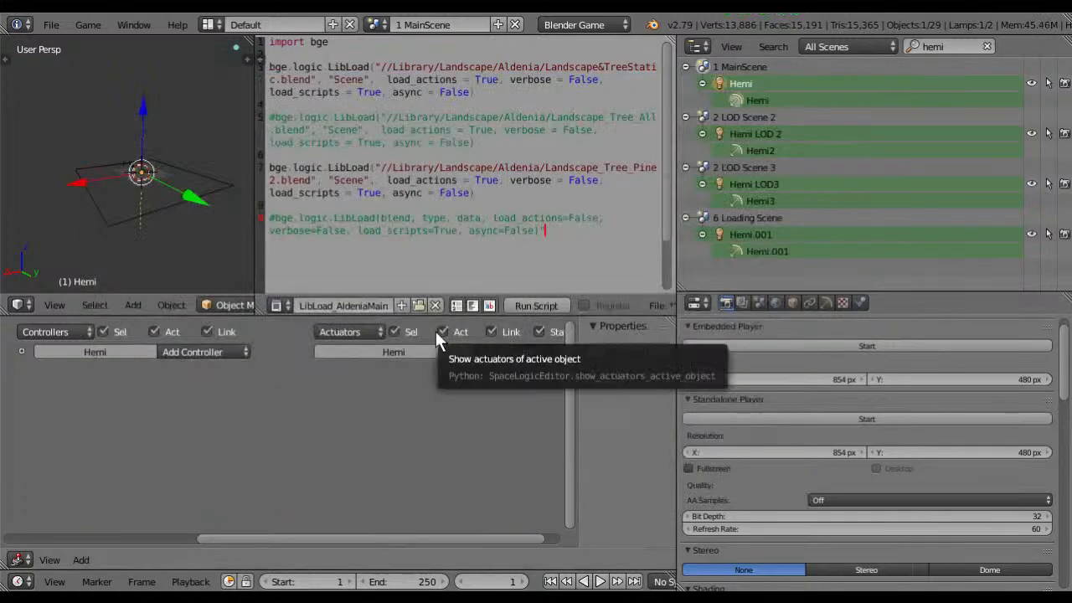
Step: Open the recent file Landscape_Tree_Pine2.blend and select the Pine Short 2 LOG object beside the wireframe pine tree
click(49, 25)
mouse_move(109, 78)
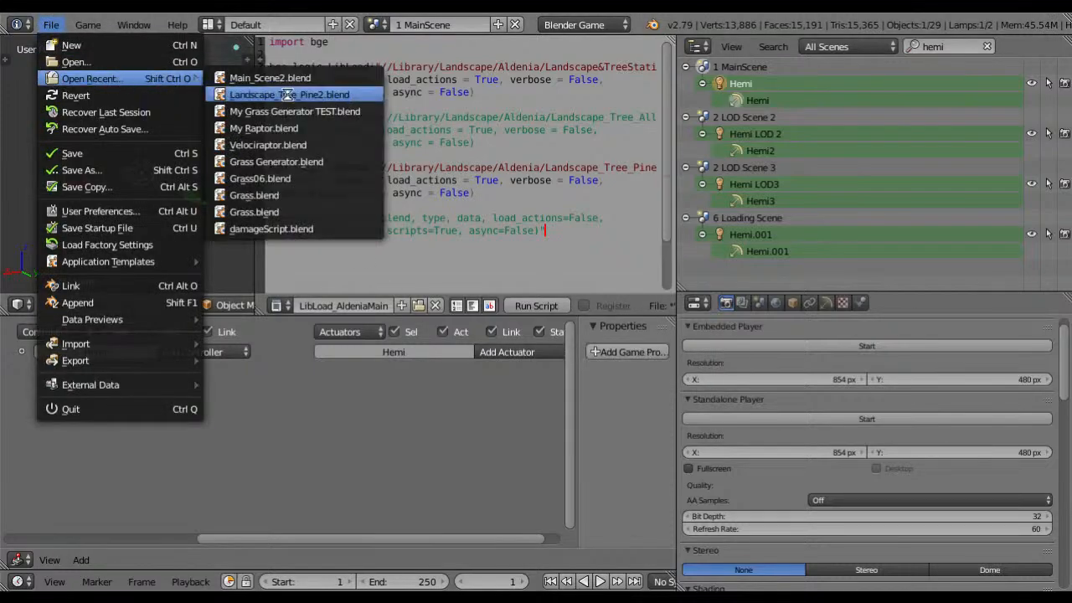
click(286, 94)
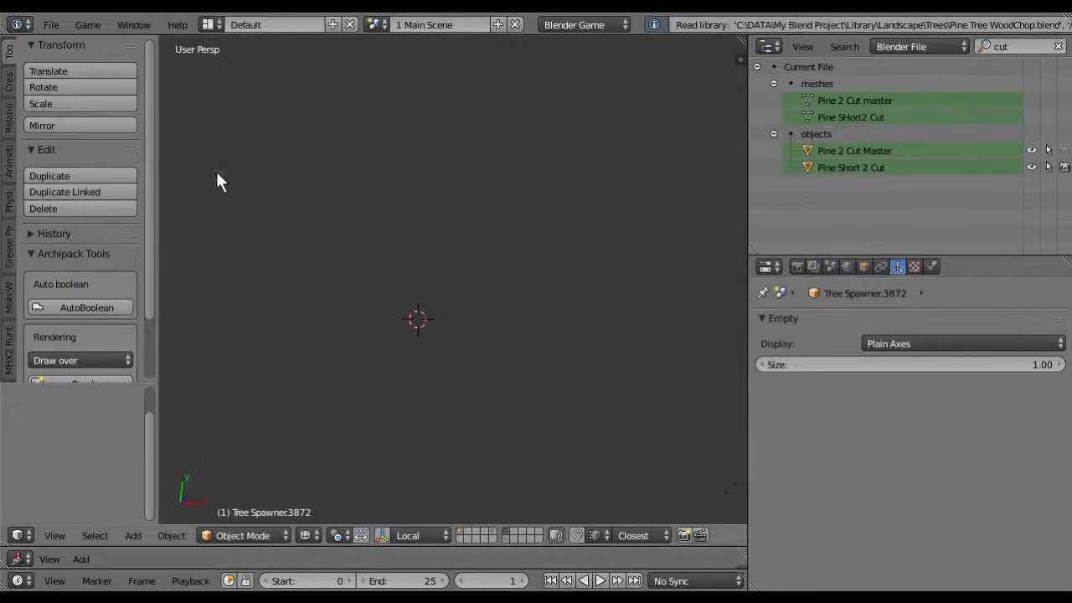
right_click(217, 172)
key(KP_Decimal)
scroll(402, 268, down, 4)
middle_drag(466, 308, 489, 370)
right_click(479, 406)
shift+middle_drag(479, 406, 440, 331)
scroll(440, 330, up, 3)
right_click(439, 331)
middle_drag(372, 368, 508, 356)
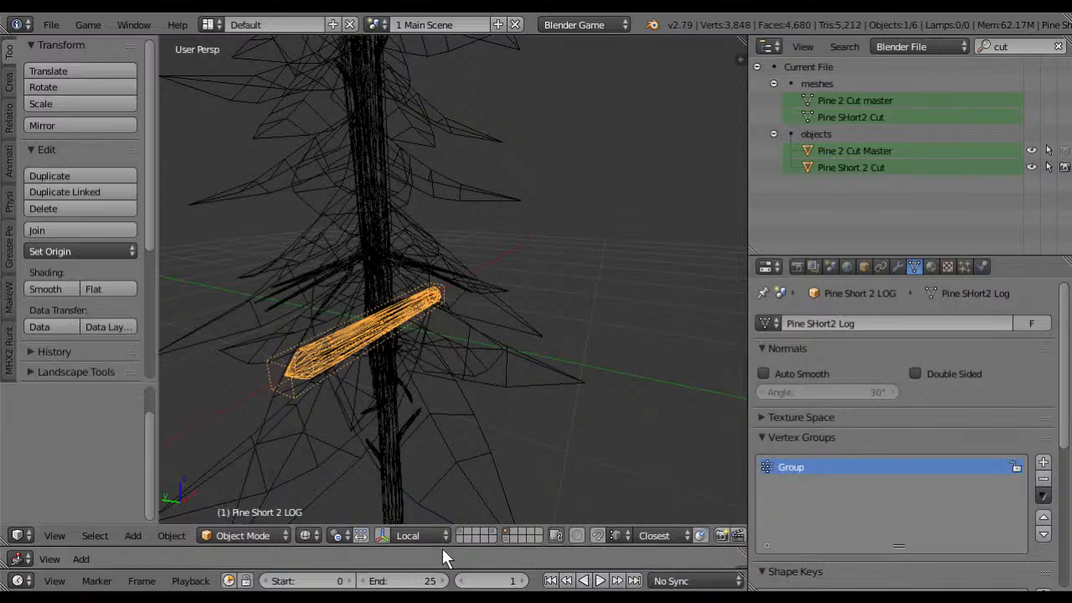
Step: Enlarge the logic editor to review the sensors and actuators of Pine Short 2 LOG, and save the file
drag(439, 548, 431, 248)
ctrl+scroll(356, 392, right, 4)
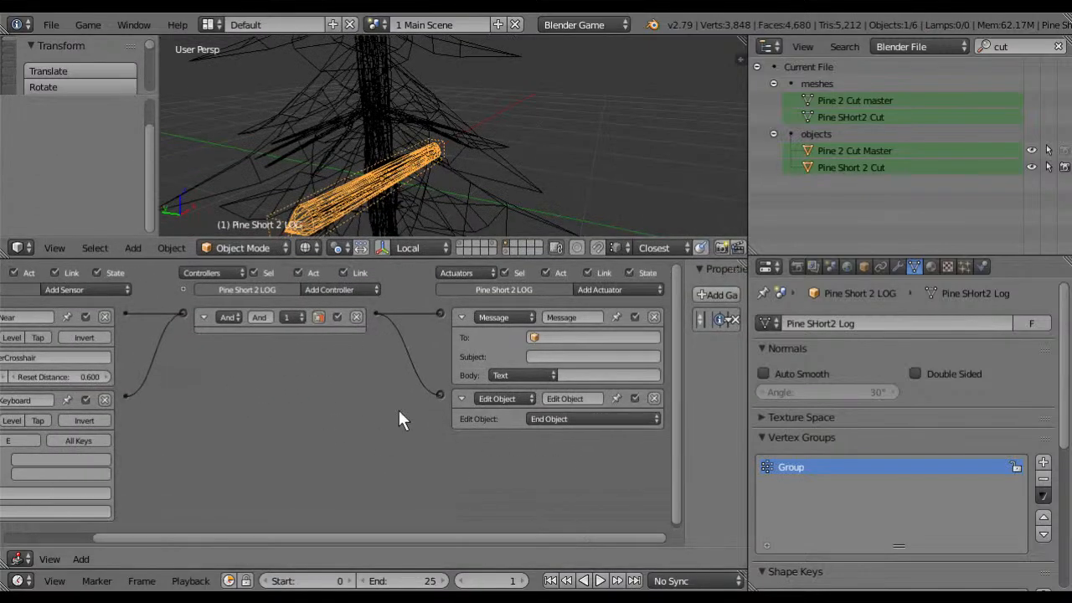
ctrl+scroll(398, 410, left, 4)
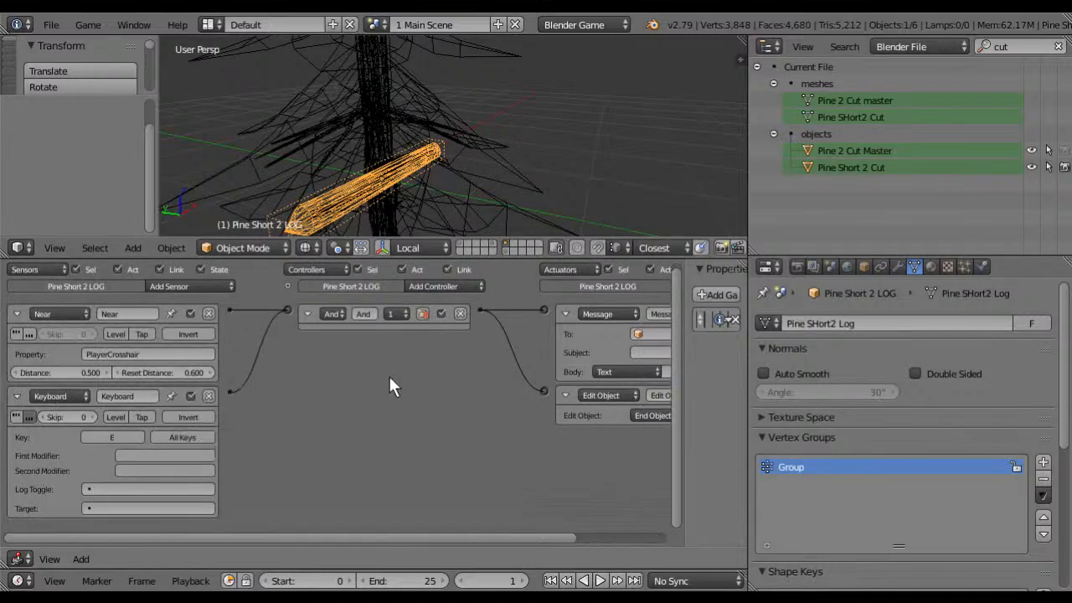
ctrl+scroll(428, 389, right, 4)
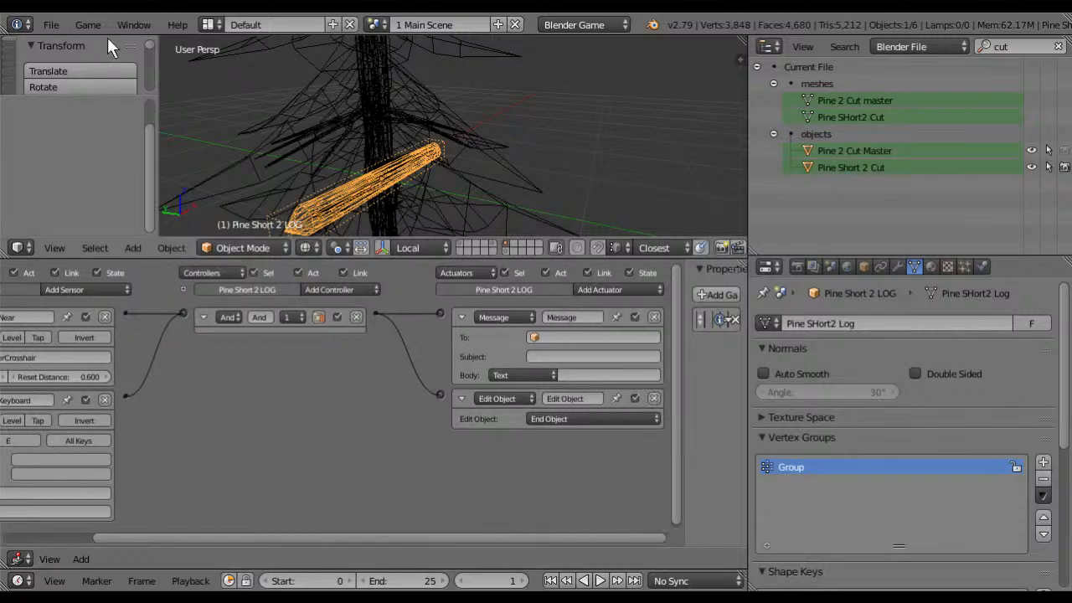
click(52, 24)
click(94, 150)
click(52, 25)
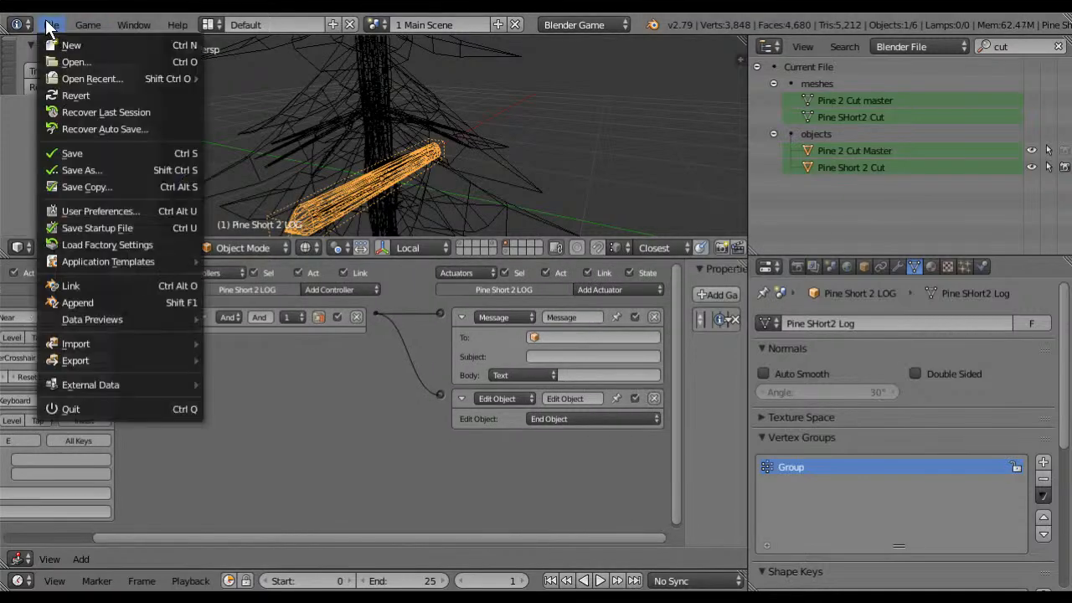
click(119, 167)
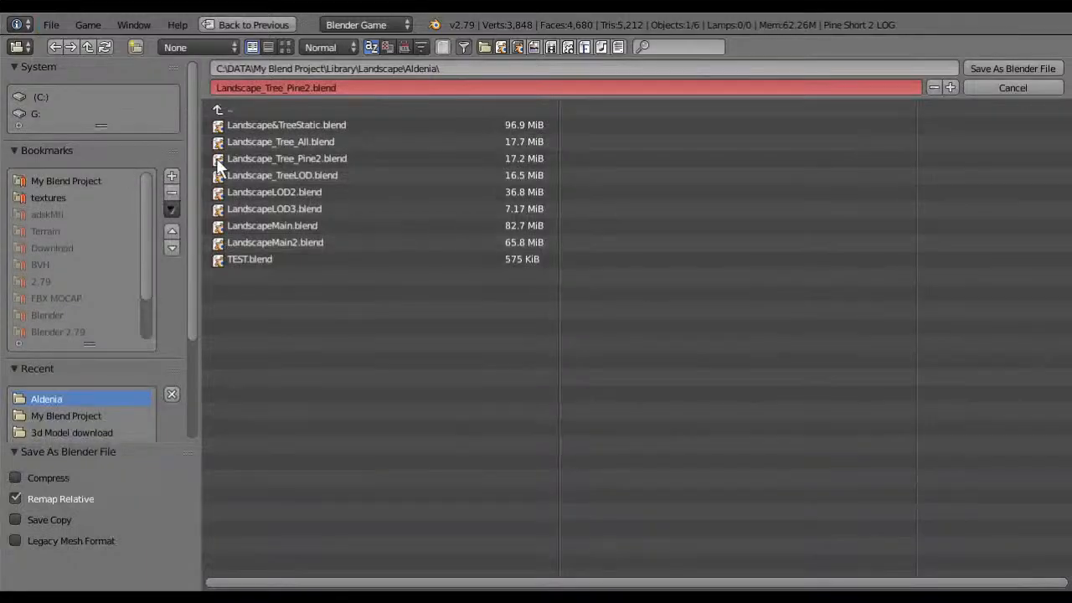
click(1001, 87)
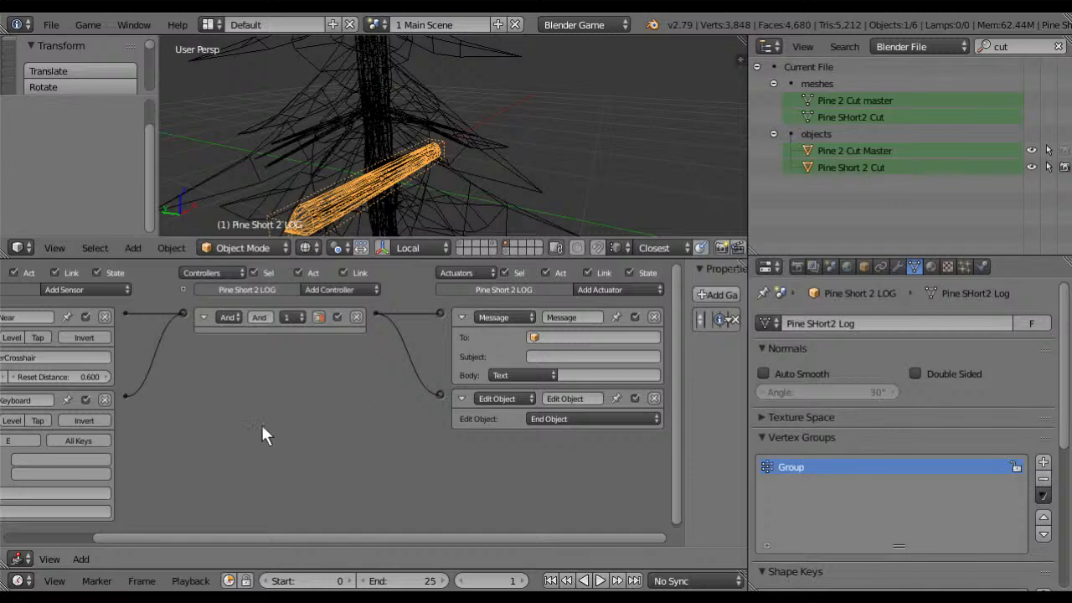
Step: Review the Near and Keyboard sensors of Pine Short 2 LOG and display its physics settings
middle_drag(262, 425, 570, 431)
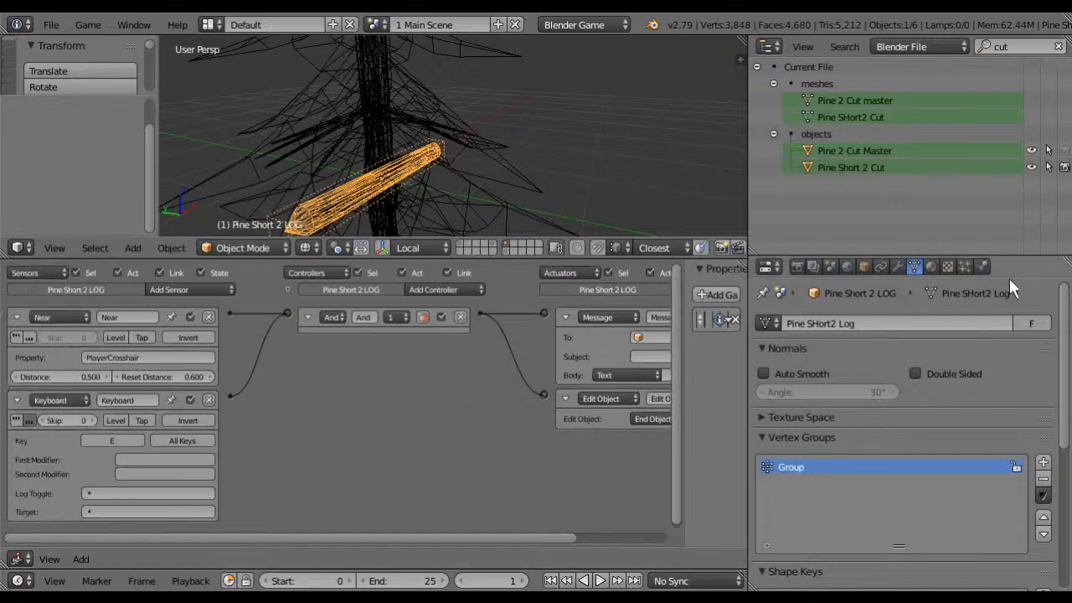
click(983, 267)
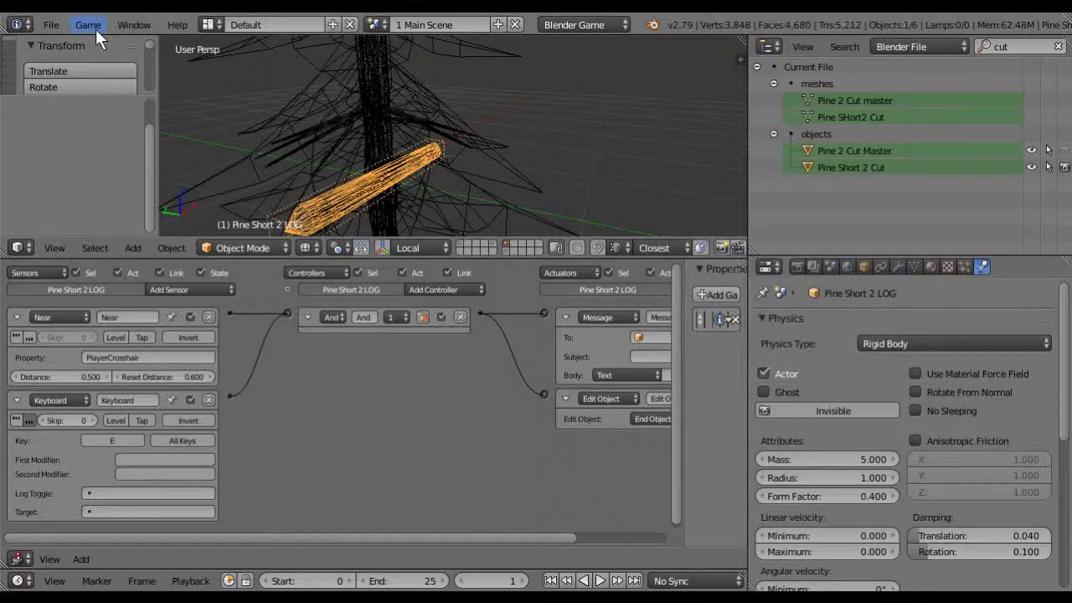
Step: Open the recent file Main_Scene2.blend and widen the 3D view
click(51, 24)
mouse_move(109, 78)
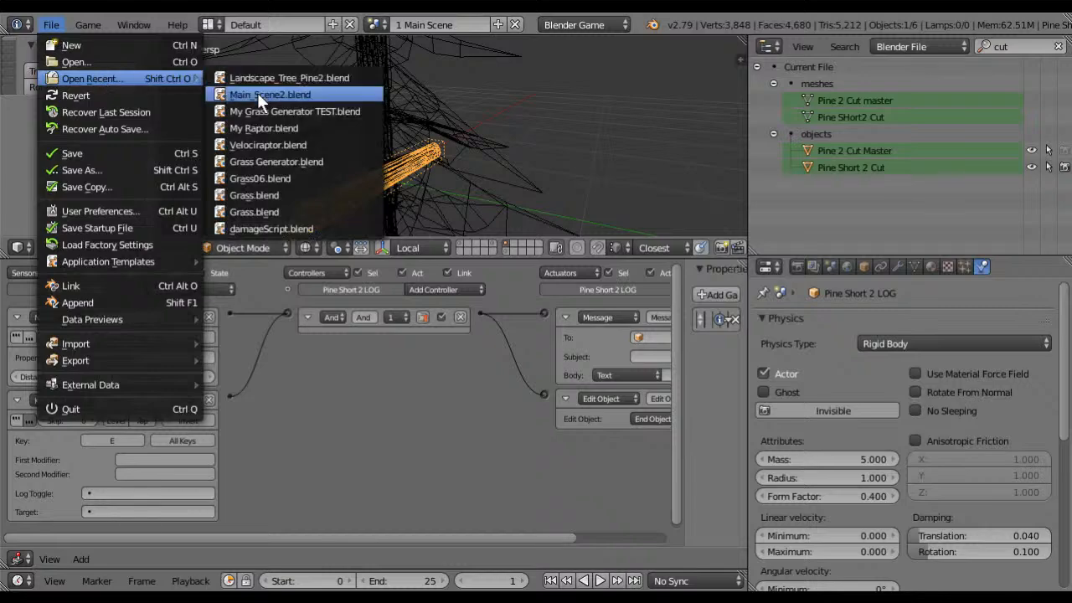
click(257, 93)
scroll(201, 302, down, 8)
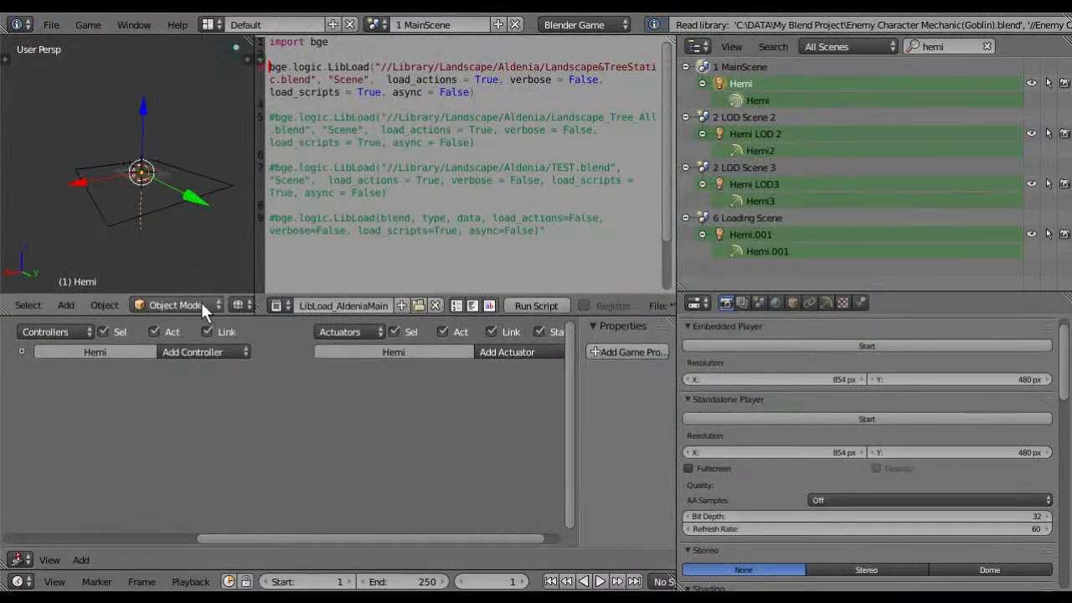
scroll(202, 303, down, 2)
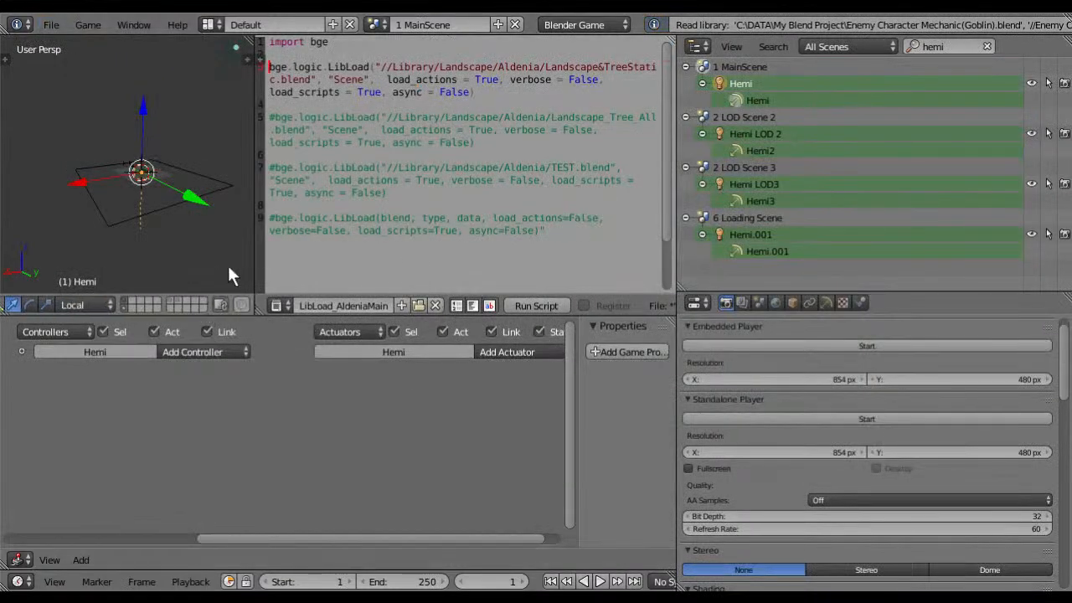
drag(256, 244, 572, 244)
Step: Select the world activator empty and set its physics type to Static
middle_drag(483, 181, 339, 169)
right_click(192, 155)
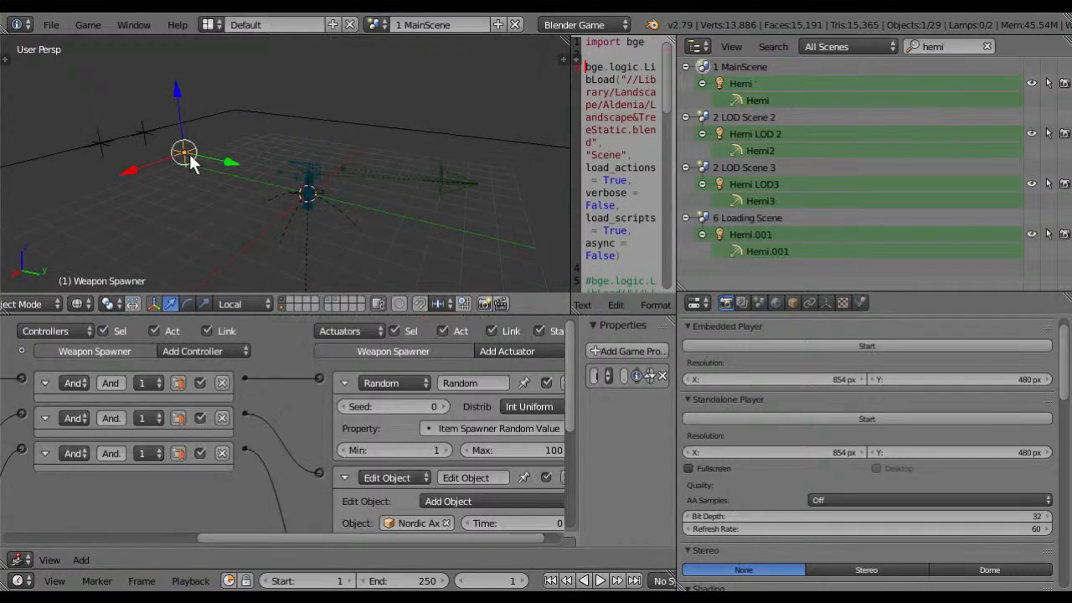
middle_drag(176, 216, 230, 196)
right_click(103, 150)
right_click(51, 166)
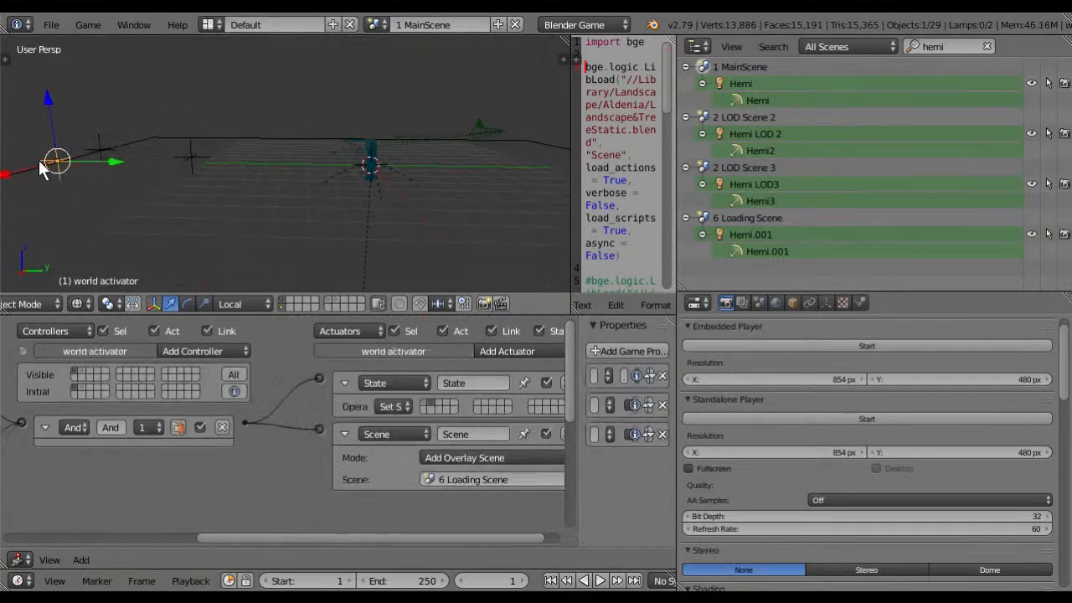
middle_drag(51, 168, 469, 218)
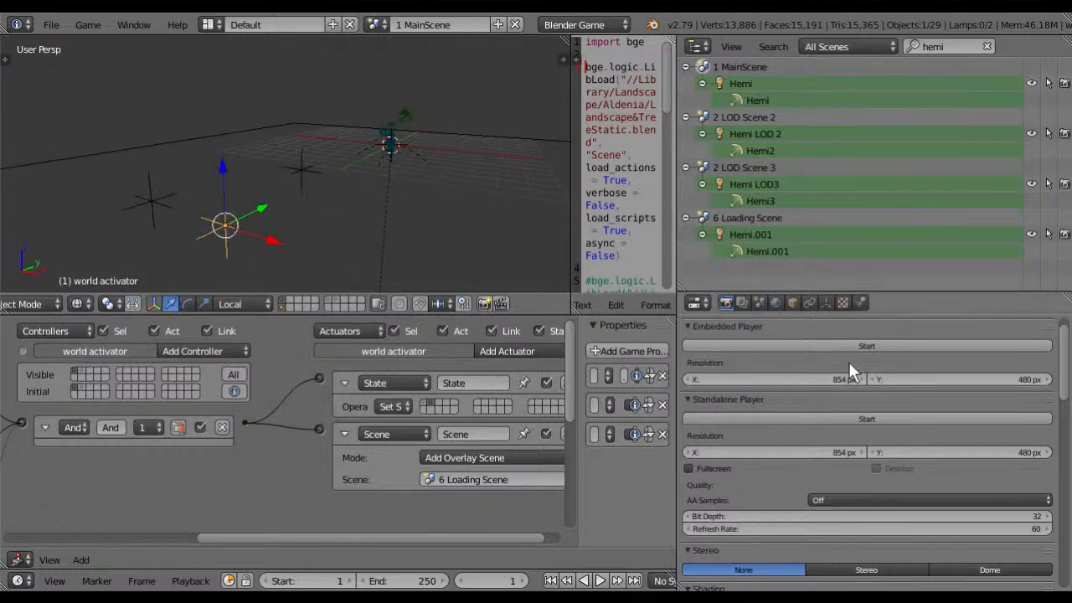
click(859, 303)
click(880, 366)
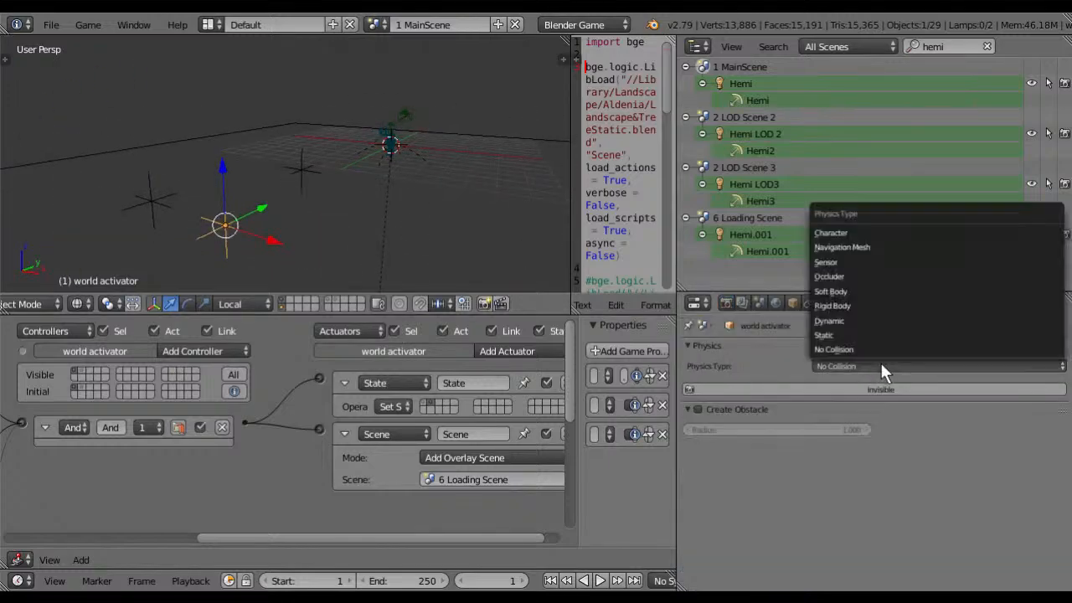
click(842, 335)
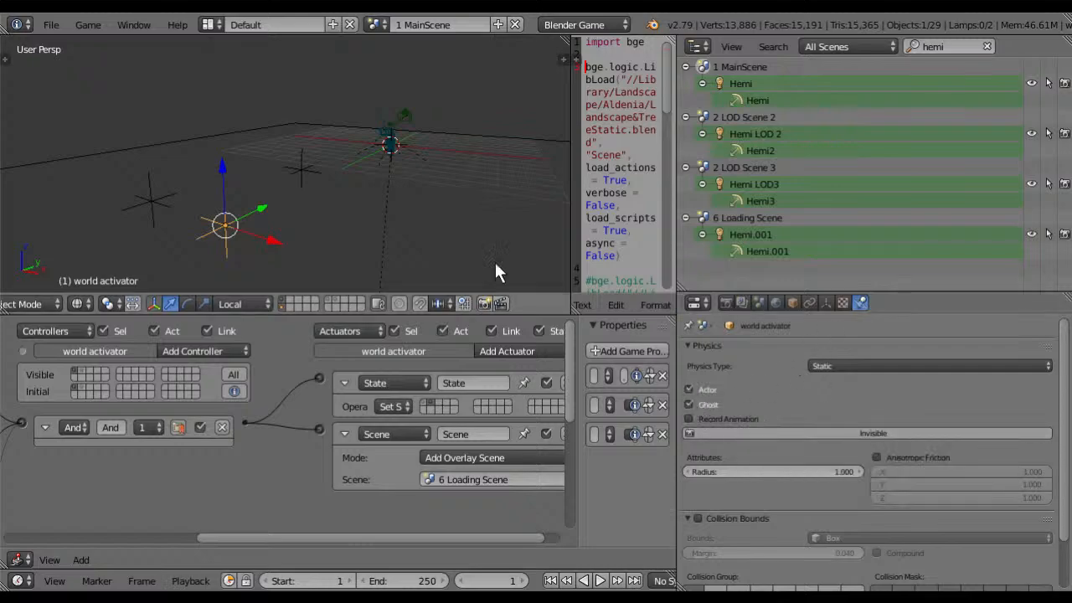
Step: Test the game in the standalone player by walking the character forward
click(726, 303)
click(793, 419)
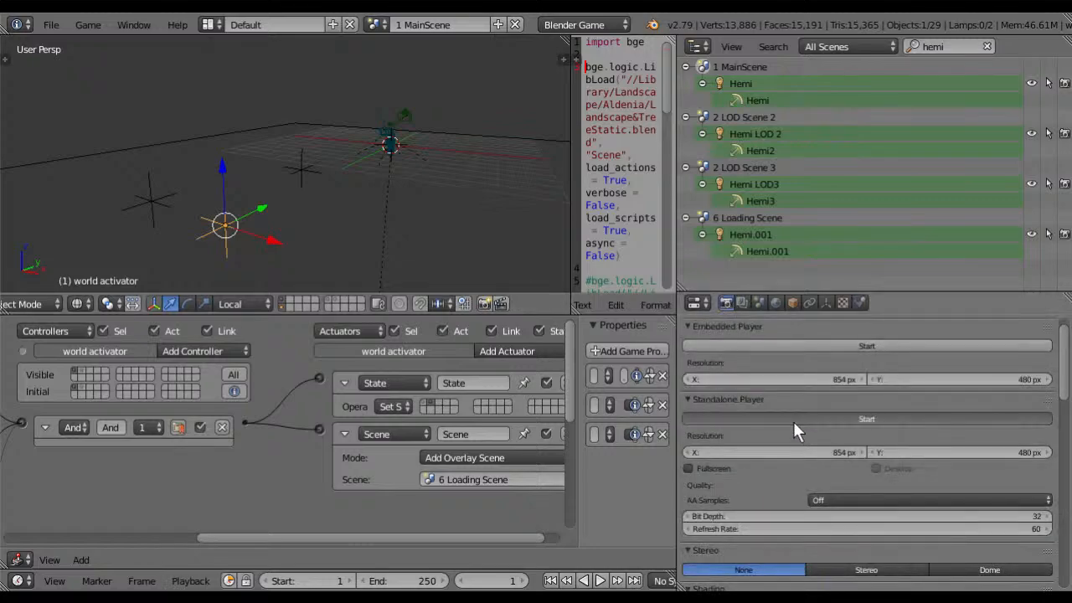
key(w)
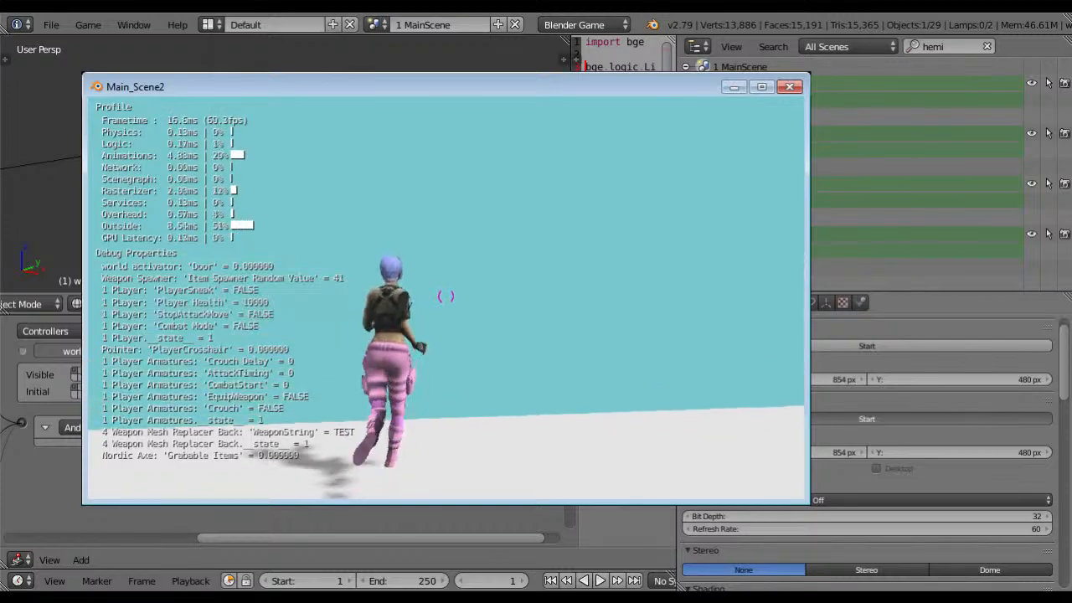
key(Escape)
Step: Snap the 3D cursor to the world activator, and add a resized cube floating just above it as a marker
key(shift+s)
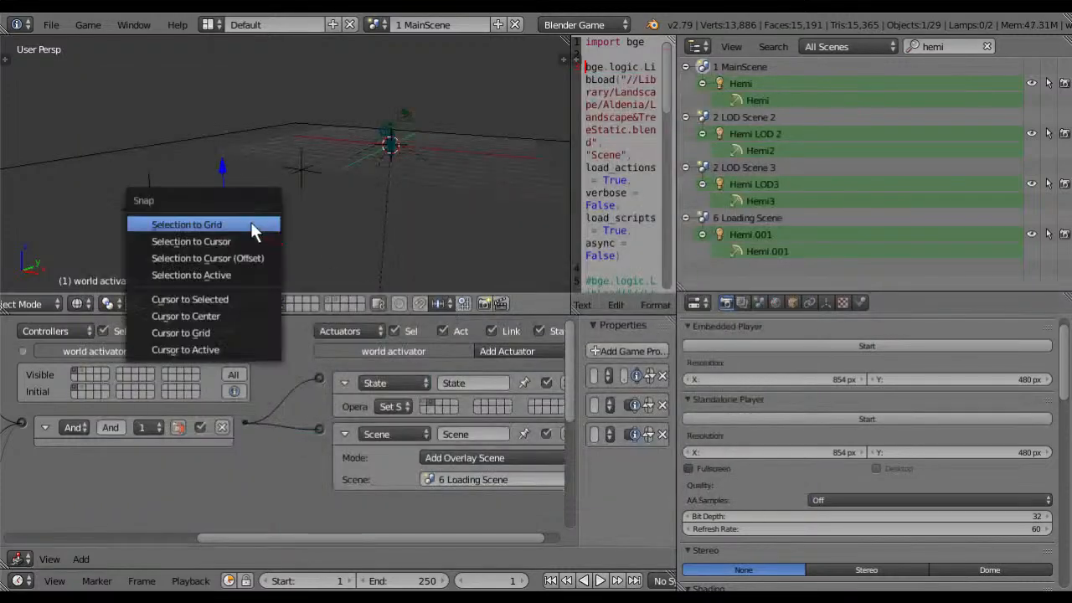
click(232, 299)
key(shift+a)
mouse_move(350, 232)
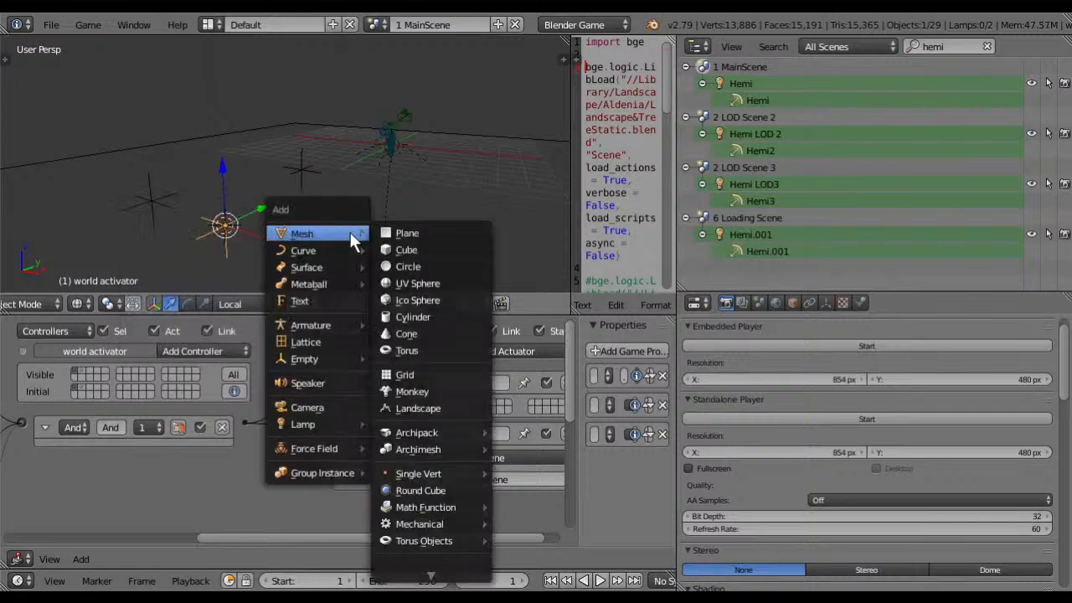
click(410, 250)
key(s)
click(239, 231)
key(g)
click(244, 180)
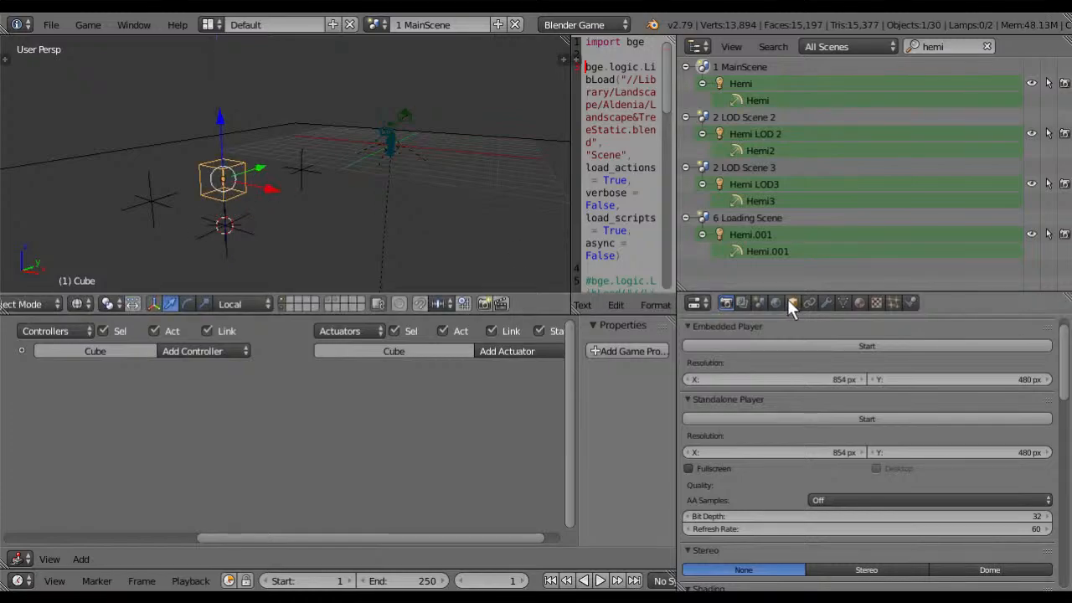
Step: Set the marker cube's physics type to No Collision
click(916, 302)
click(876, 366)
click(861, 350)
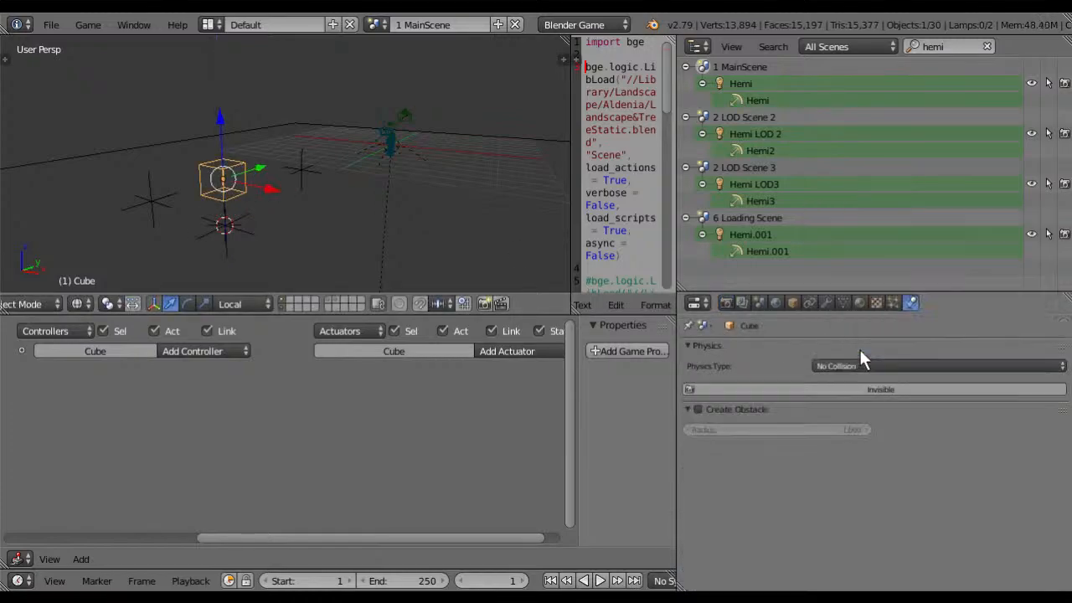
Step: Run the game in the standalone player and walk the character toward the floating cube
click(733, 299)
click(844, 420)
key(w)
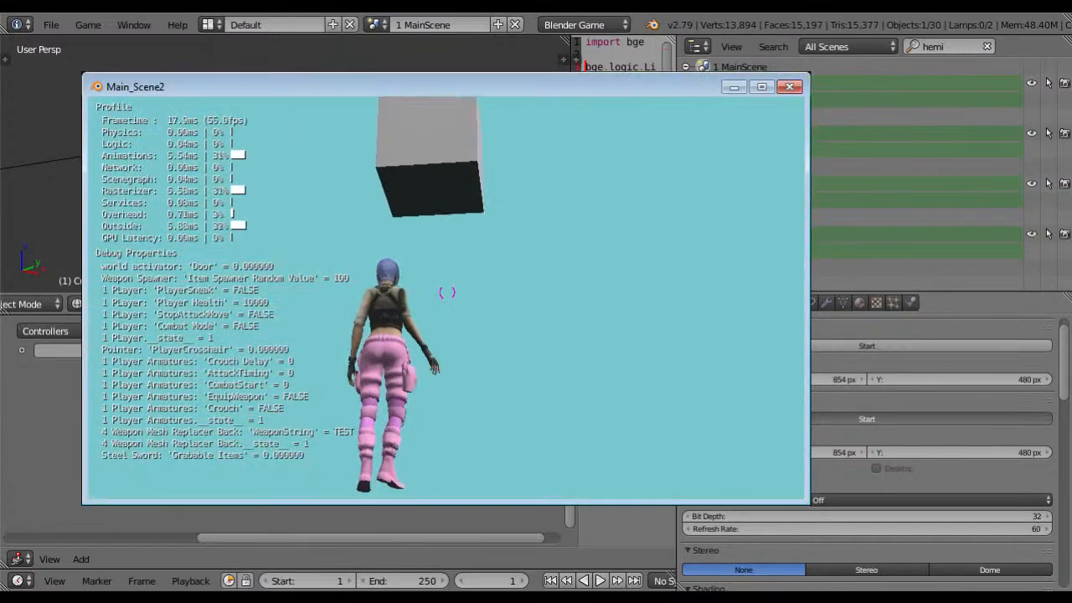
key(Escape)
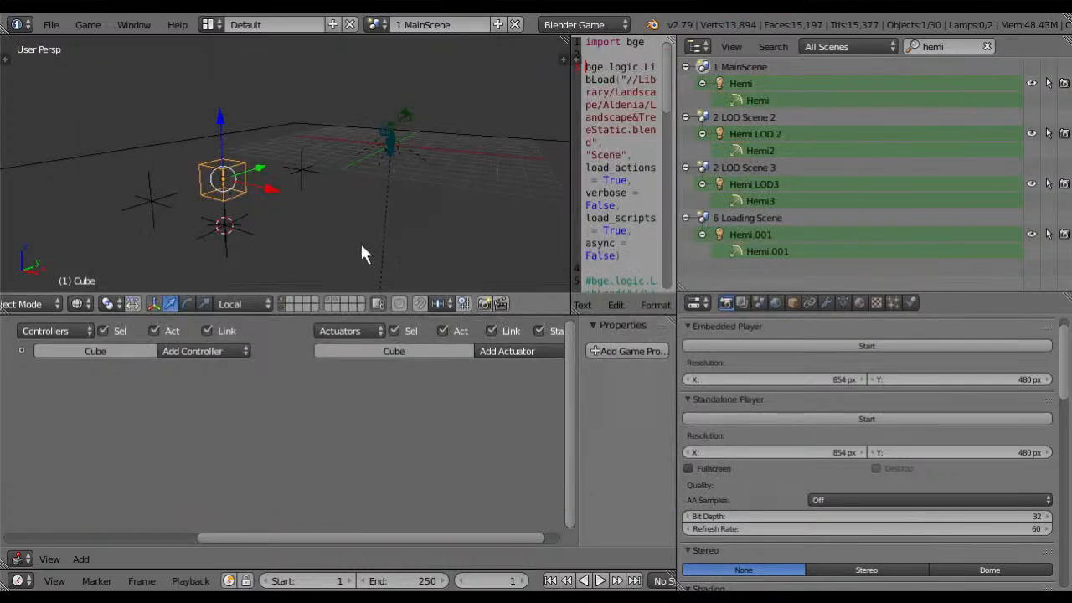
Step: Enable collision bounds on the world activator with Box as the bounds type
right_click(223, 227)
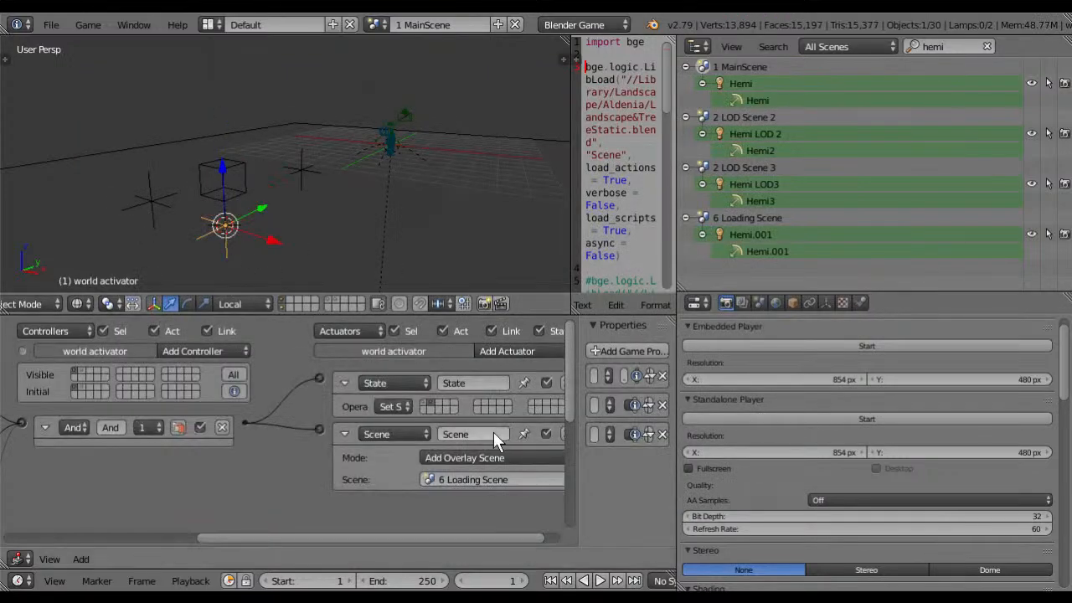
click(865, 300)
middle_drag(519, 440, 499, 439)
scroll(772, 506, down, 2)
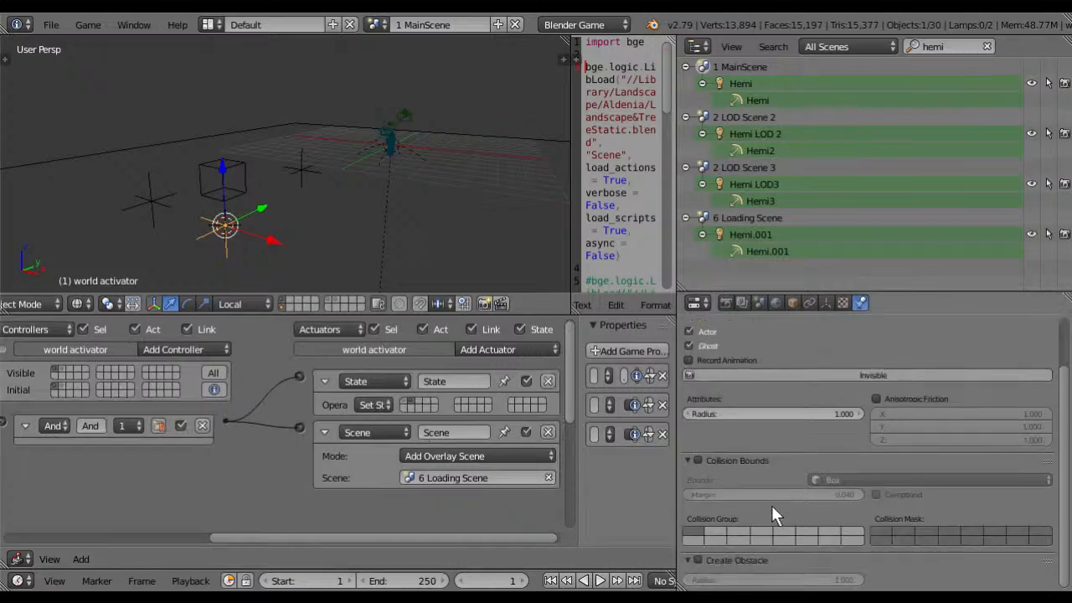
click(697, 461)
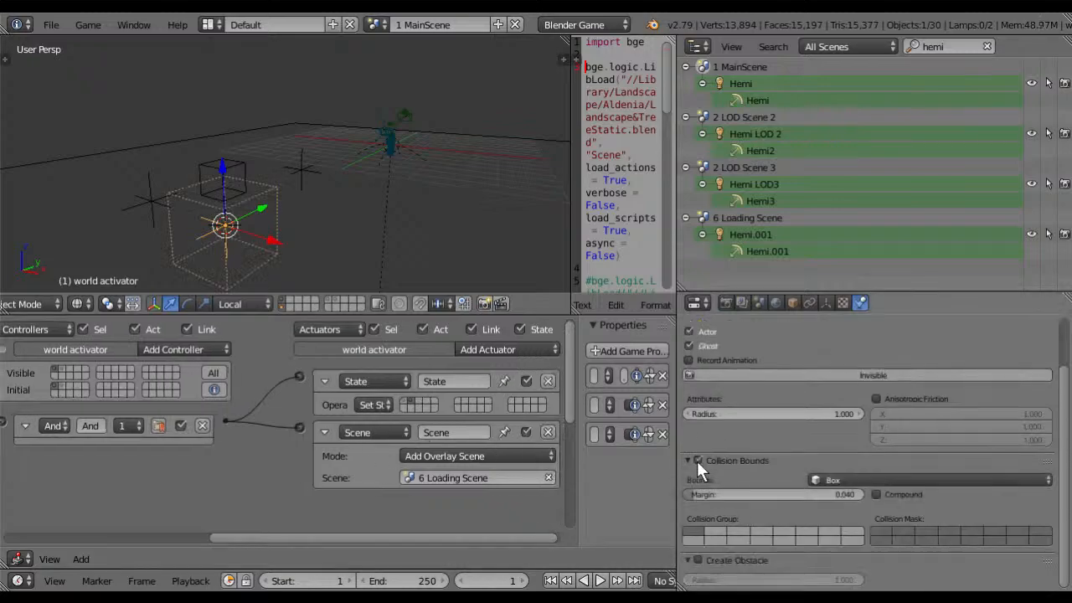
click(856, 478)
click(831, 391)
Step: Test the world activator's door prompt in the standalone player by walking the character around beneath the cube
click(727, 303)
click(823, 418)
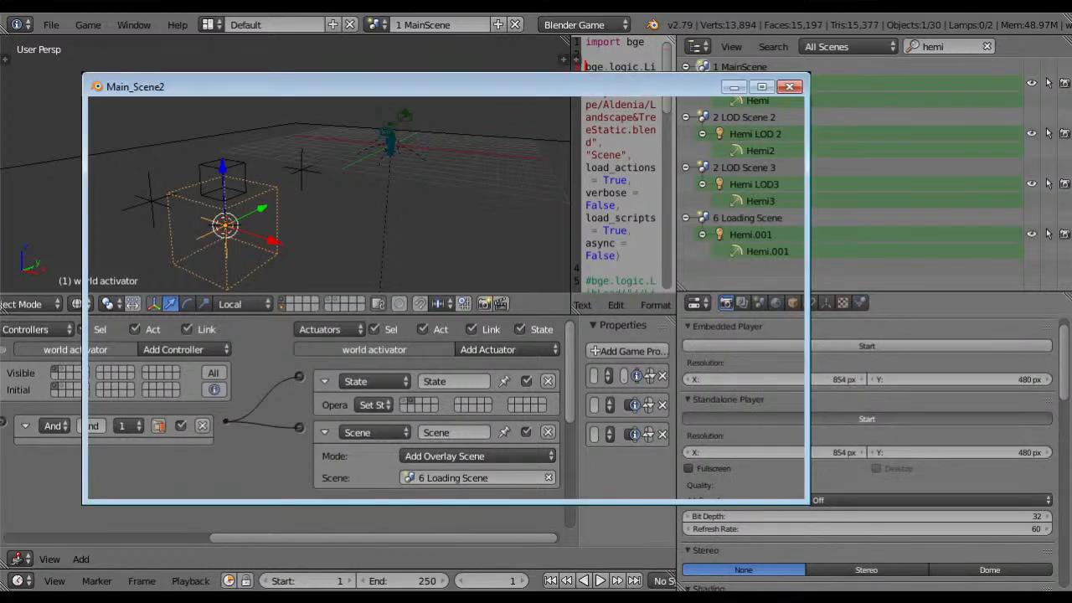
key(w)
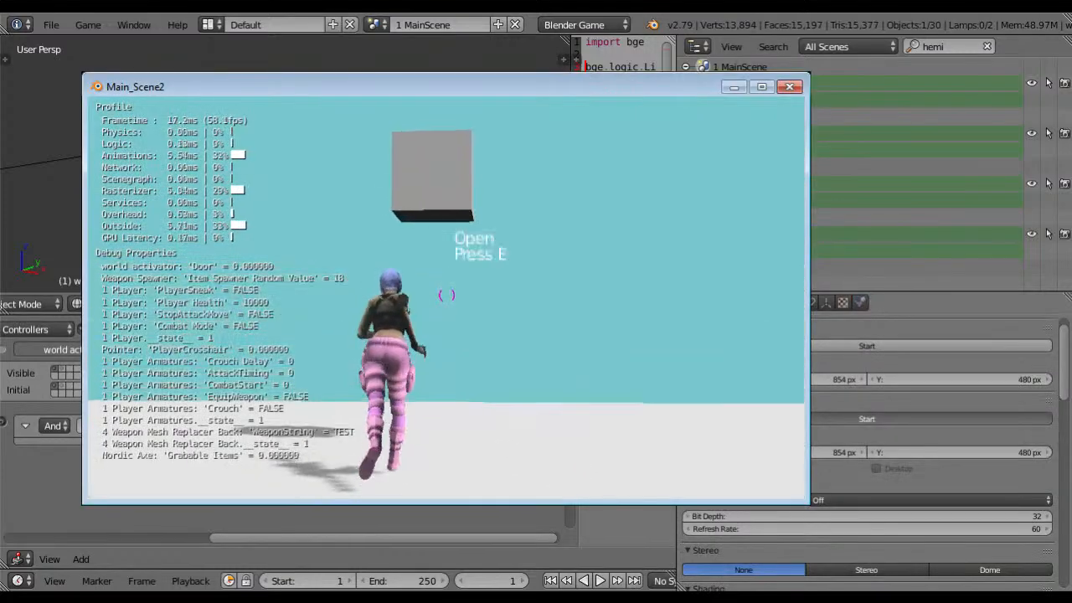
key(w)
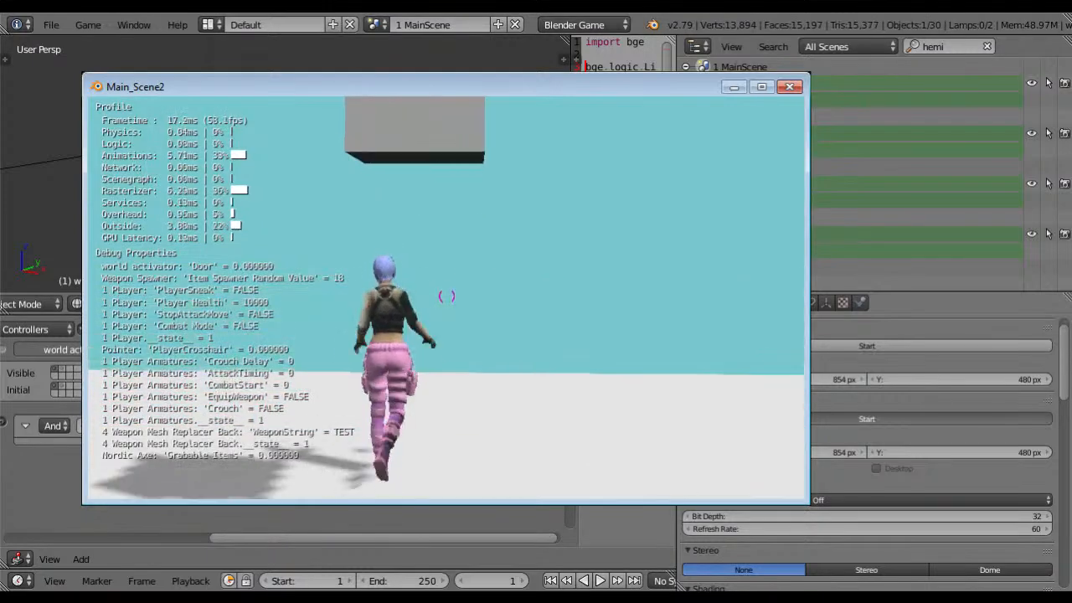
key(s)
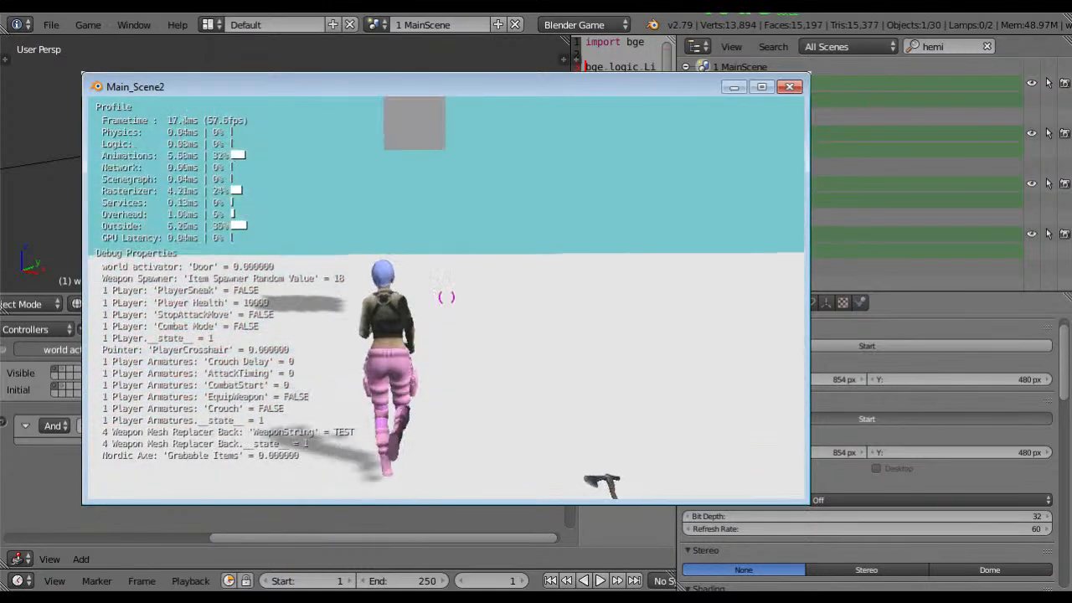
key(Escape)
Step: Replace the marker cube with an Archipack door using the 80x200 preset
right_click(237, 172)
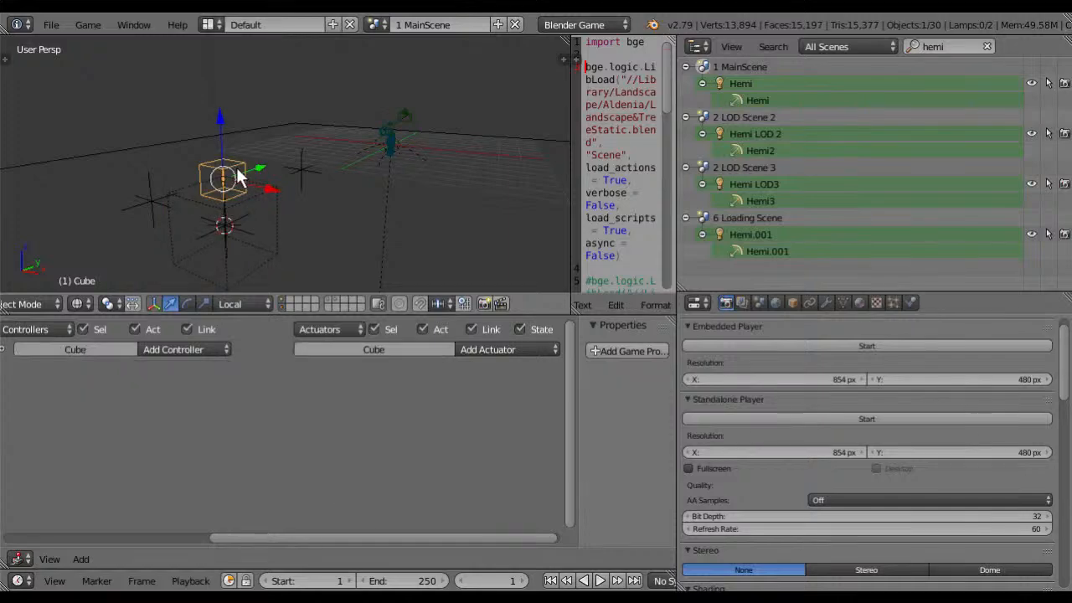
key(Delete)
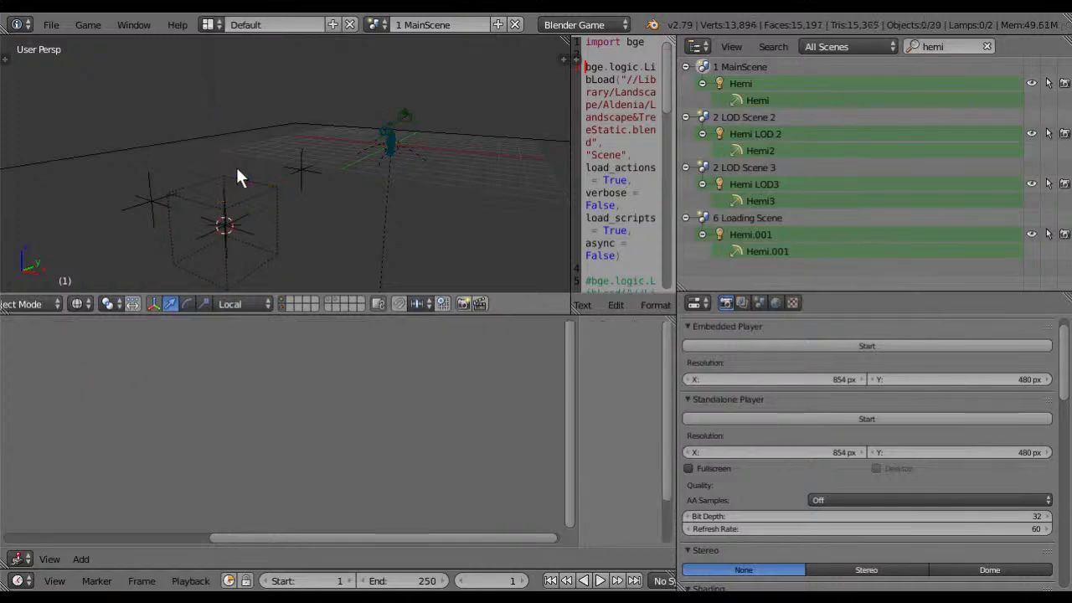
key(shift+a)
mouse_move(303, 254)
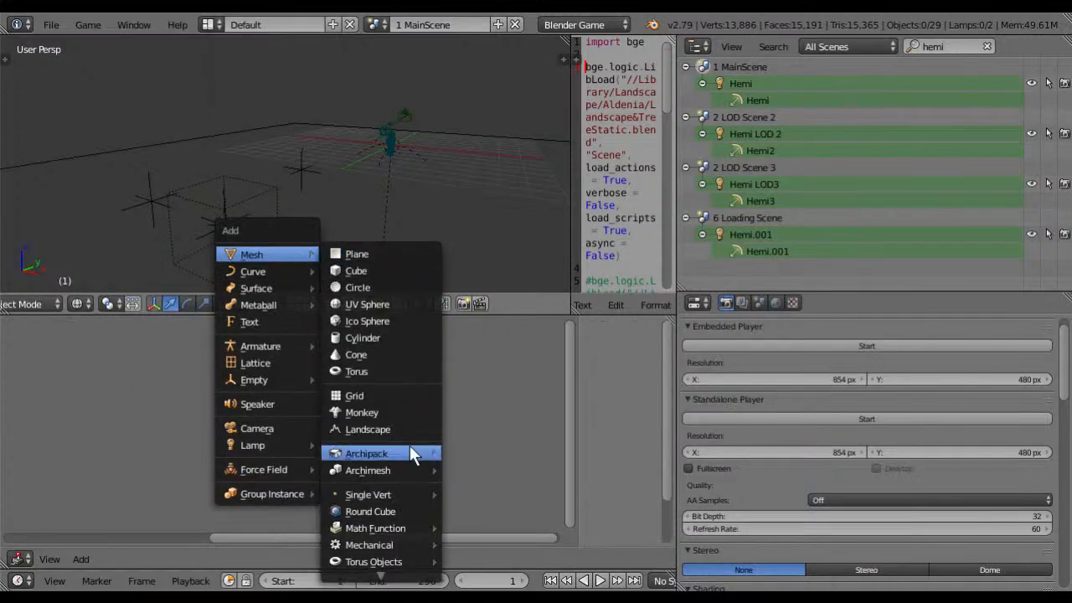
mouse_move(410, 450)
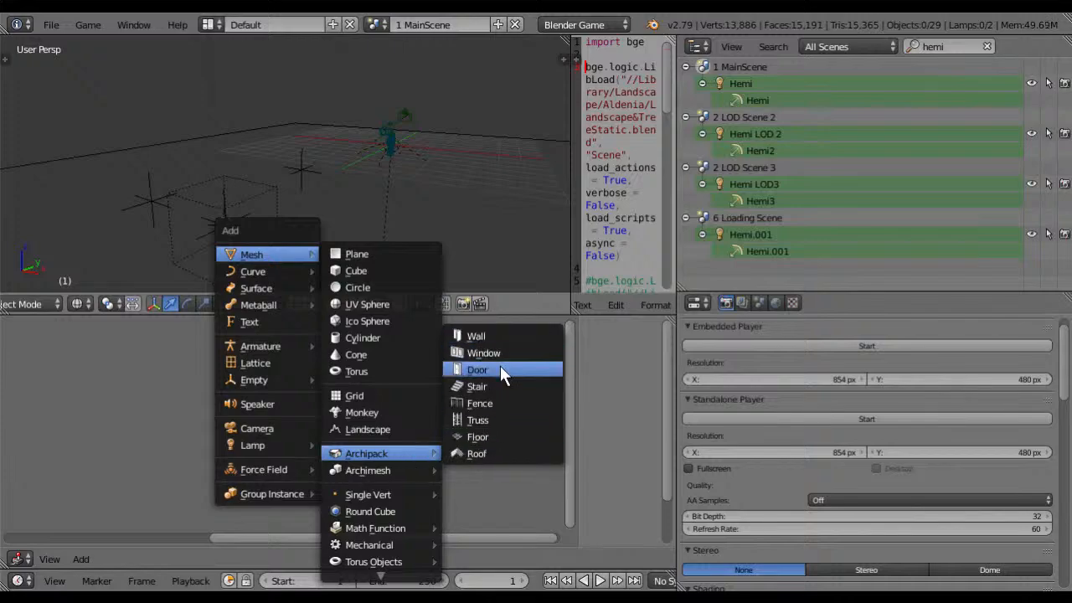
click(495, 369)
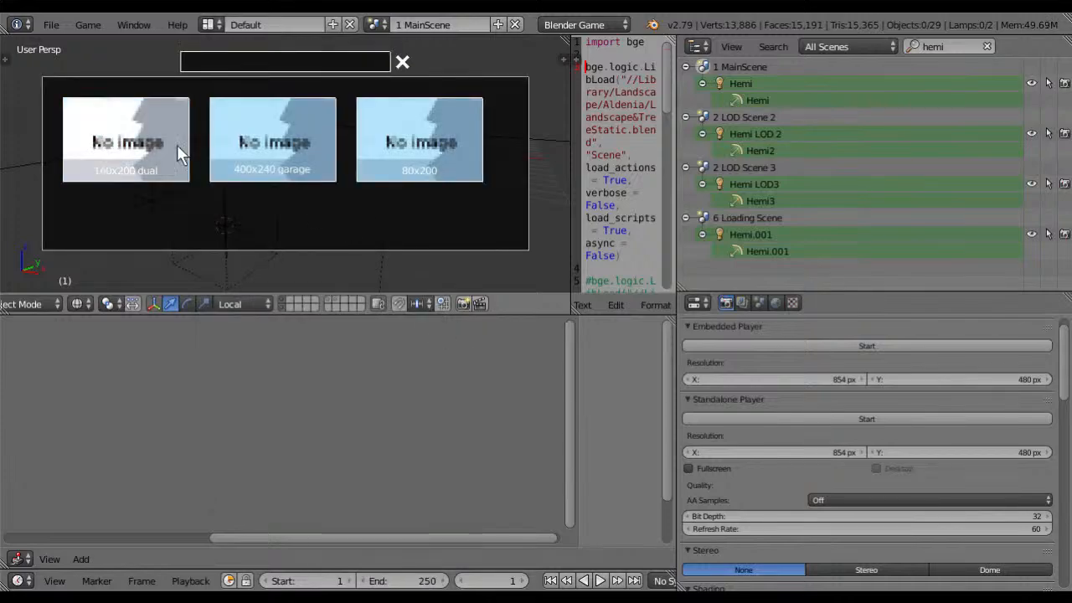
click(451, 170)
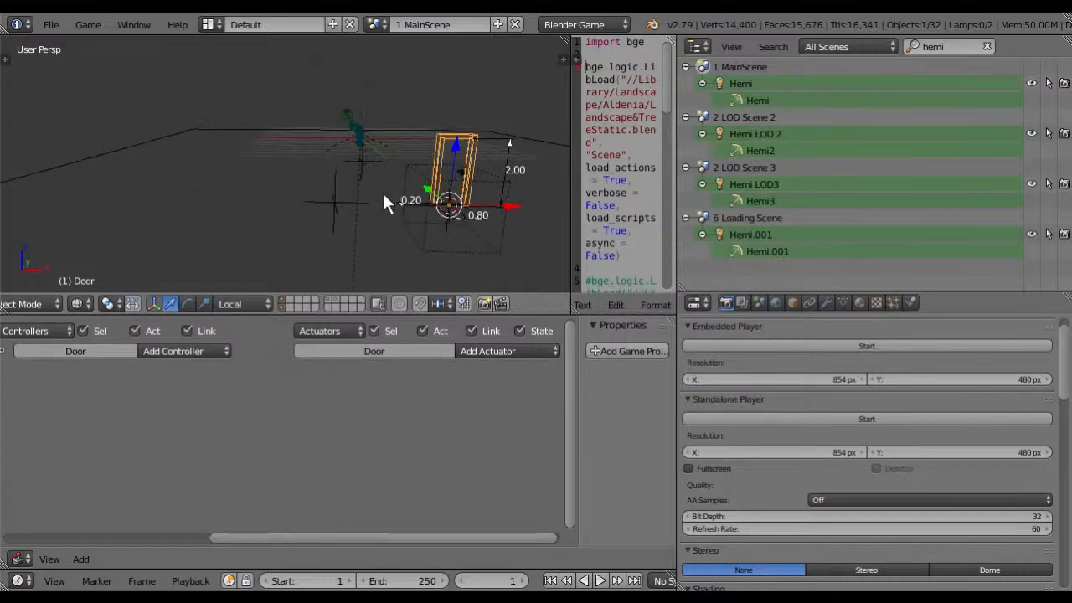
Step: Switch to solid shading and lower the door onto the ground within the world activator's collision box
scroll(358, 194, up, 3)
drag(277, 191, 286, 249)
scroll(295, 241, down, 3)
middle_drag(335, 250, 384, 176)
mouse_move(393, 114)
mouse_down()
mouse_move(400, 147)
mouse_move(400, 129)
mouse_up()
scroll(401, 129, up, 4)
middle_drag(400, 126, 300, 174)
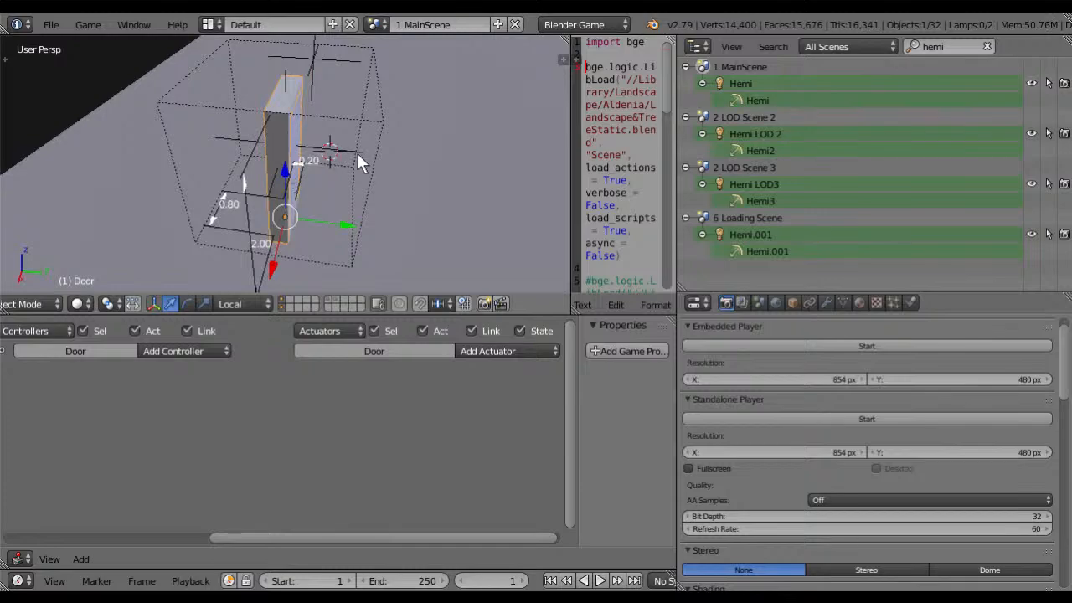
Step: Scale the world activator by about 0.14 and enlarge it by about 1.3 so its collision box fits the door panel
right_click(242, 153)
key(s)
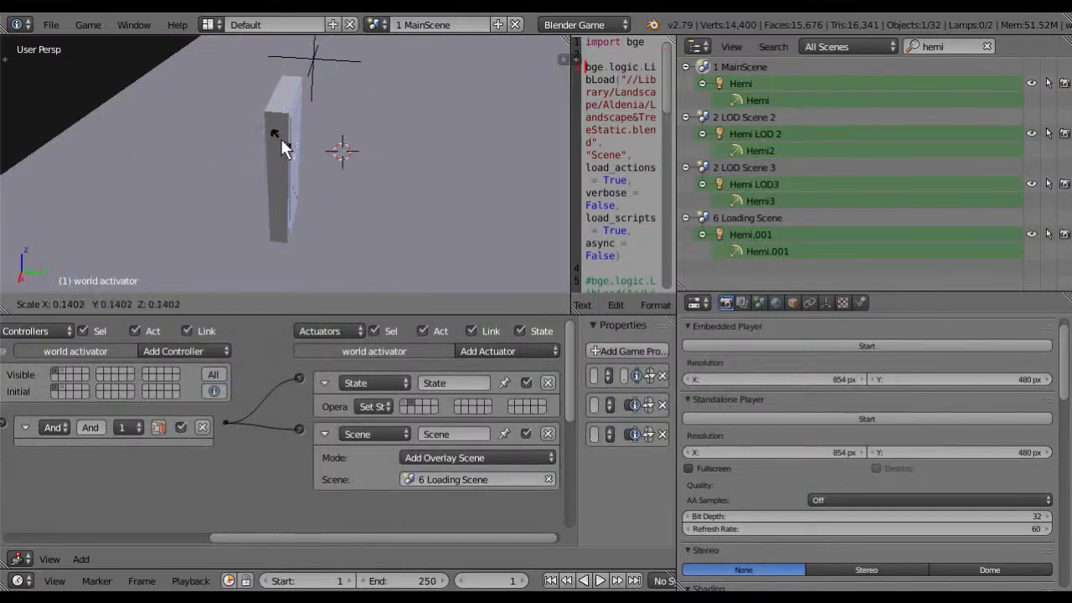
click(289, 147)
middle_drag(336, 168, 305, 177)
scroll(311, 168, up, 2)
key(s)
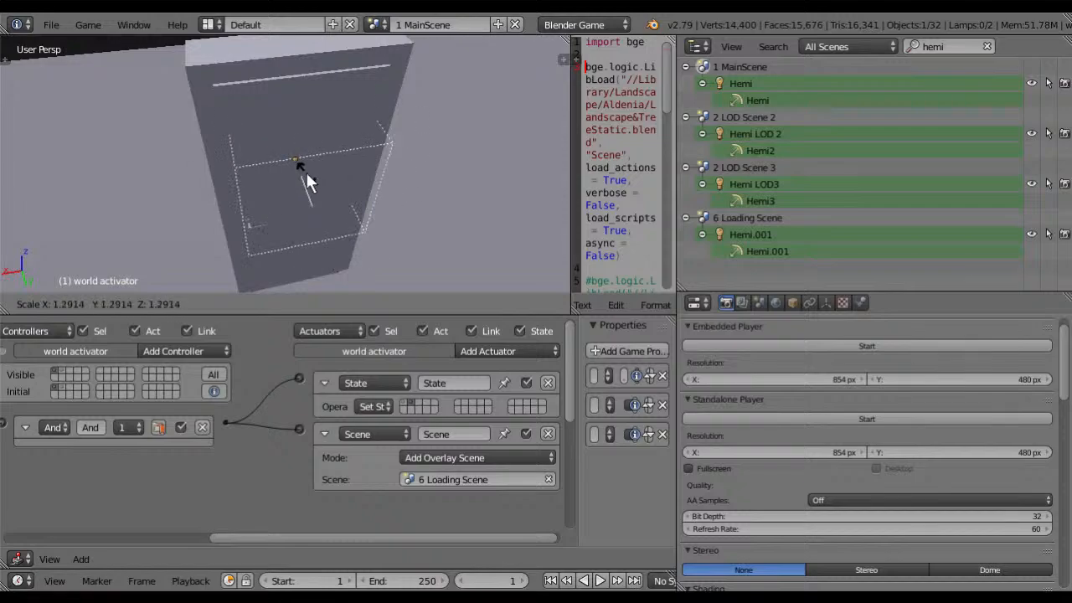
click(306, 174)
Step: Move the world activator to the middle of the door panel
drag(307, 185, 287, 168)
middle_drag(287, 169, 340, 192)
drag(283, 122, 284, 127)
middle_drag(285, 134, 312, 178)
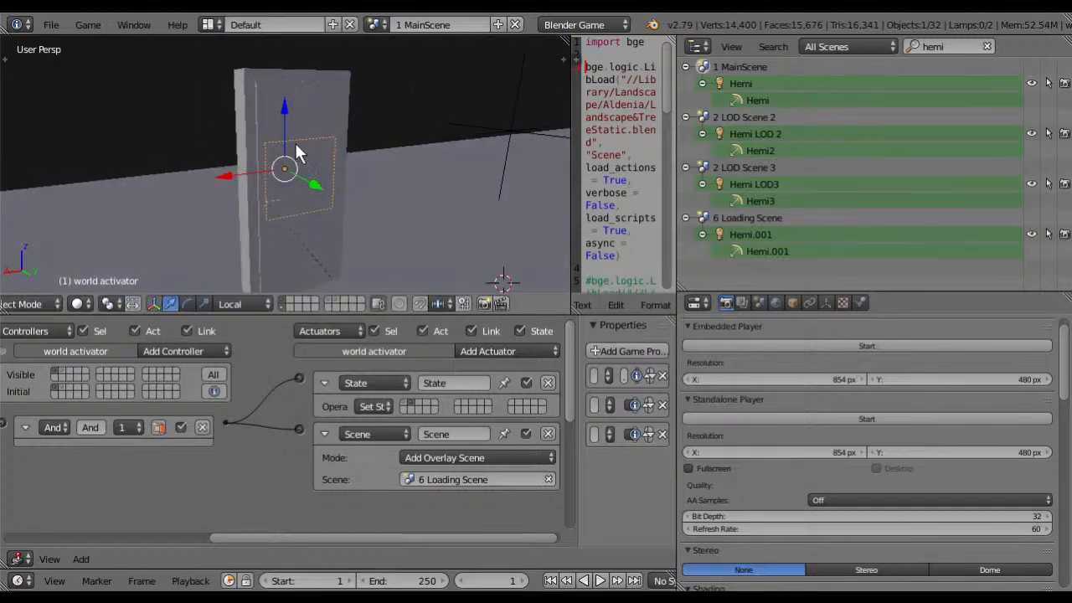
Step: Run the standalone game and walk the character up to and away from the door to test its open prompt
right_click(288, 216)
scroll(335, 243, down, 3)
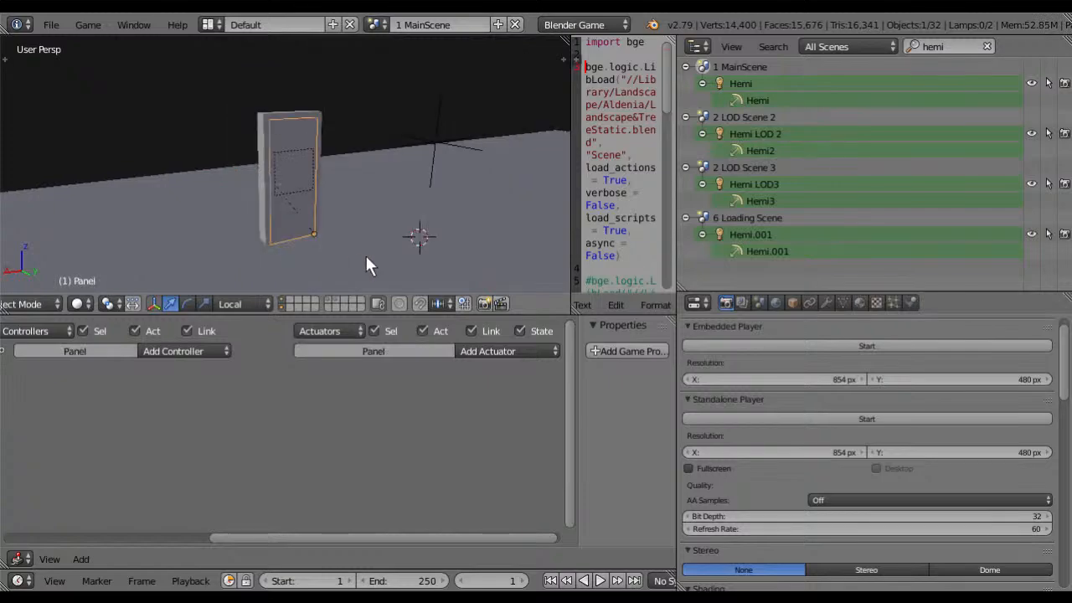
click(802, 418)
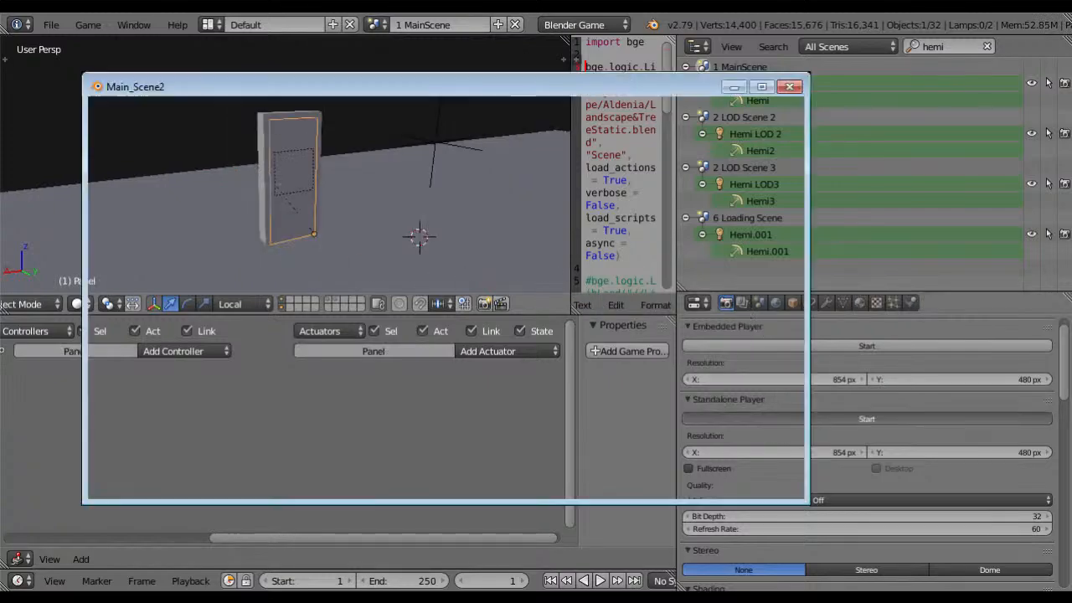
key(w)
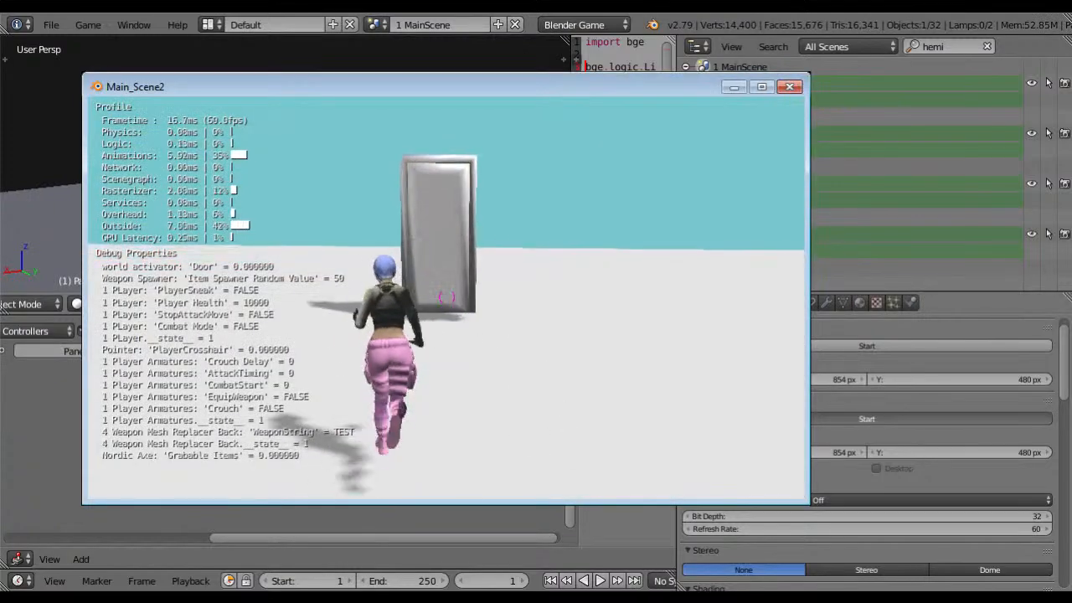
key(s)
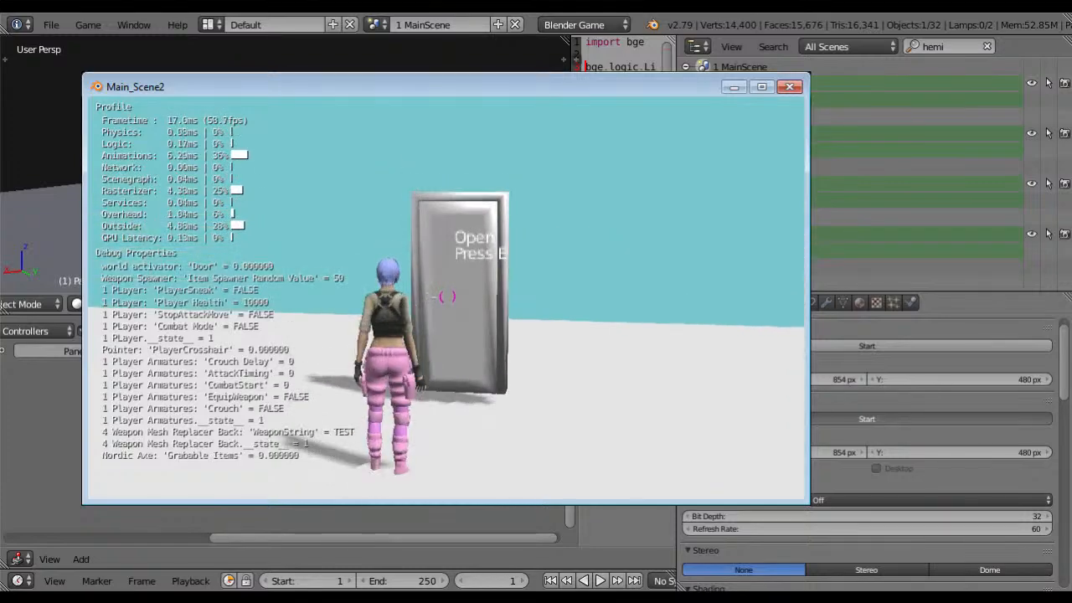
key(w)
key(s)
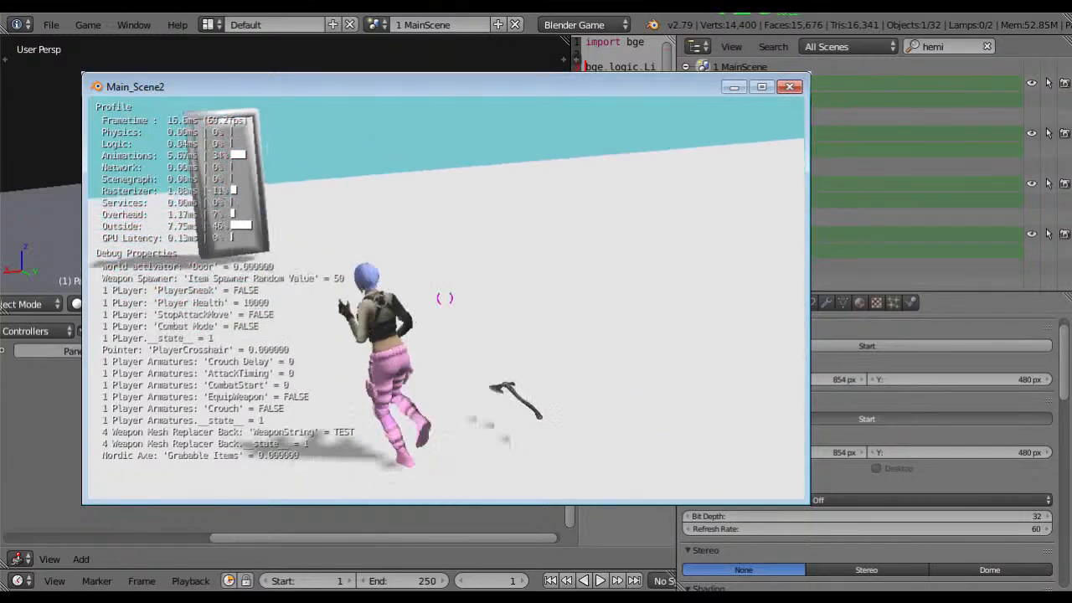
key(Escape)
Step: Save the blend file and switch the viewport to an empty layer
click(51, 24)
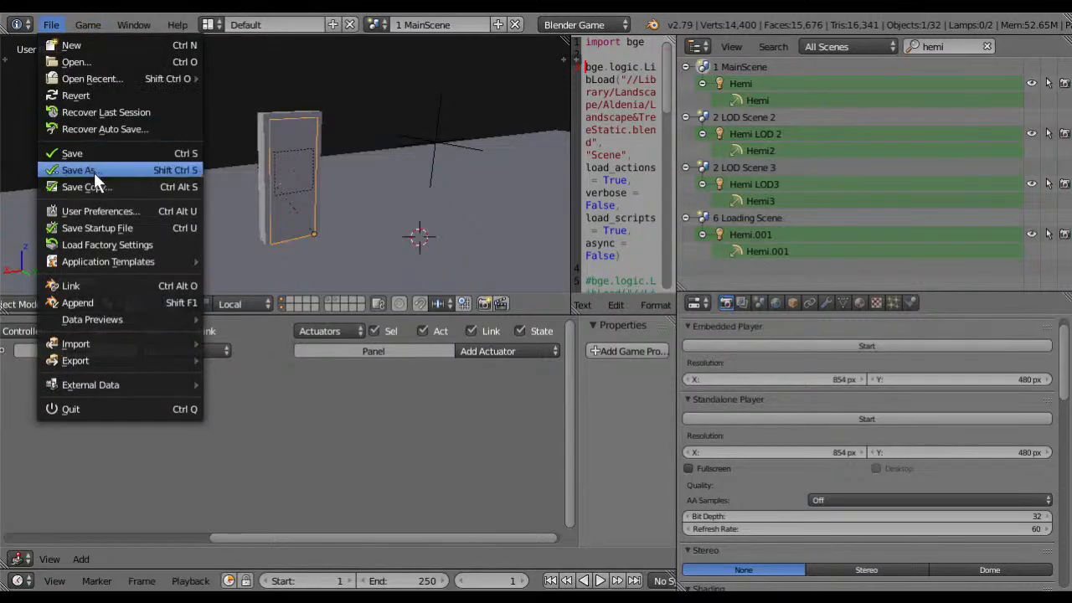
click(91, 153)
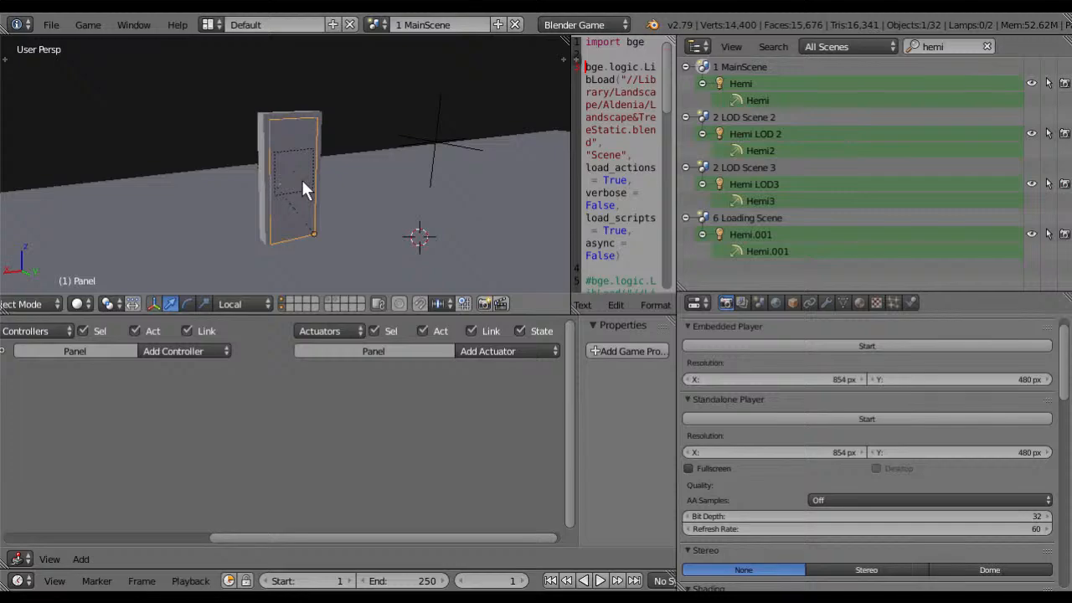
click(346, 300)
scroll(375, 231, down, 5)
shift+middle_drag(497, 226, 263, 233)
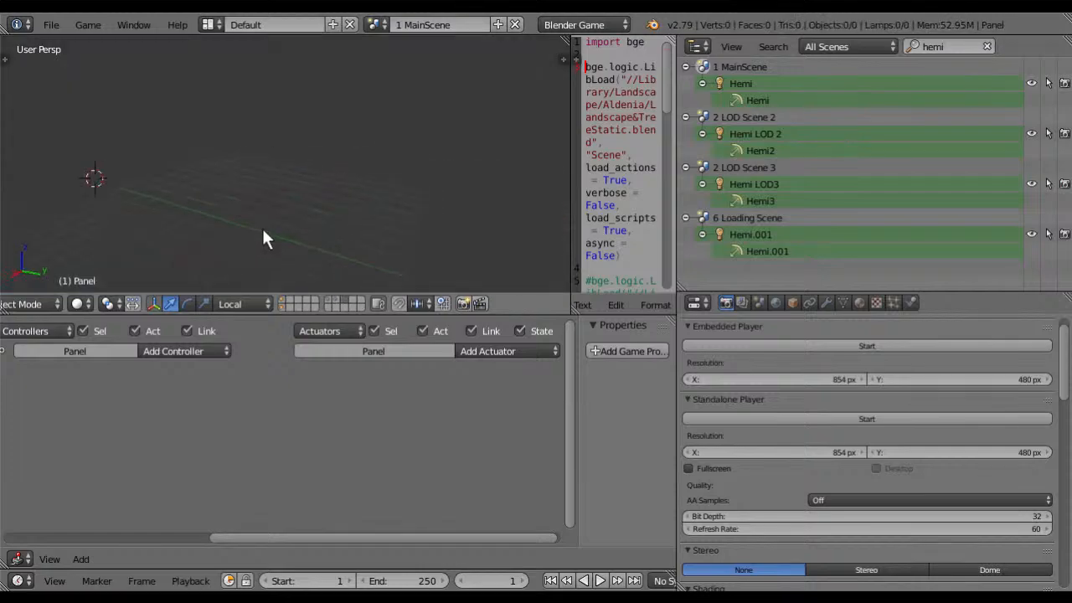
key(shift+a)
mouse_move(209, 179)
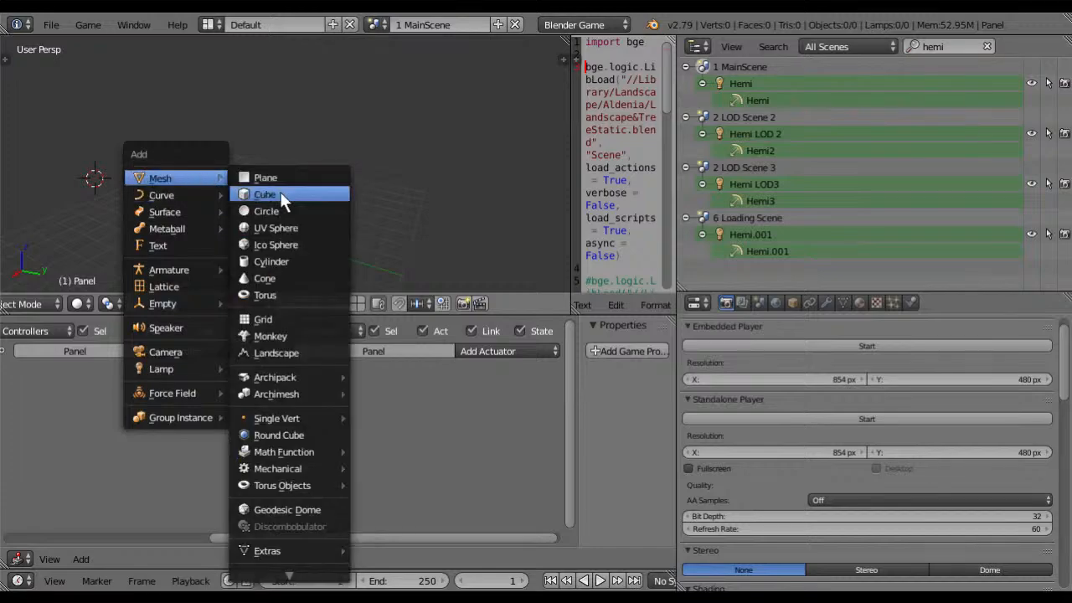
Step: Start an append and browse to Landscape_Tree_Pine2.blend in the project's Library\Landscape\Aldenia folder
click(55, 24)
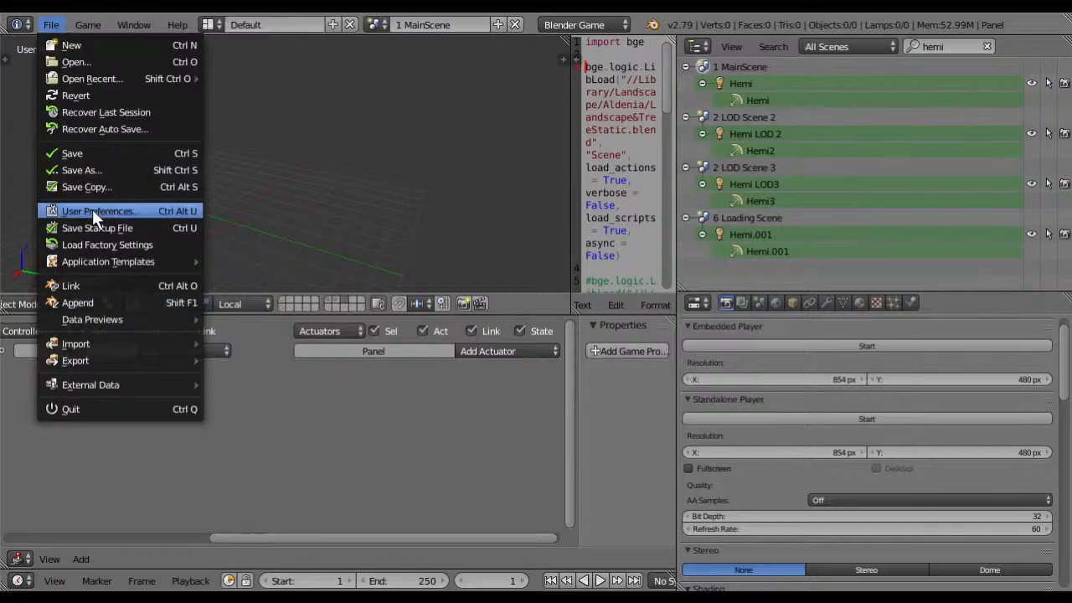
click(117, 300)
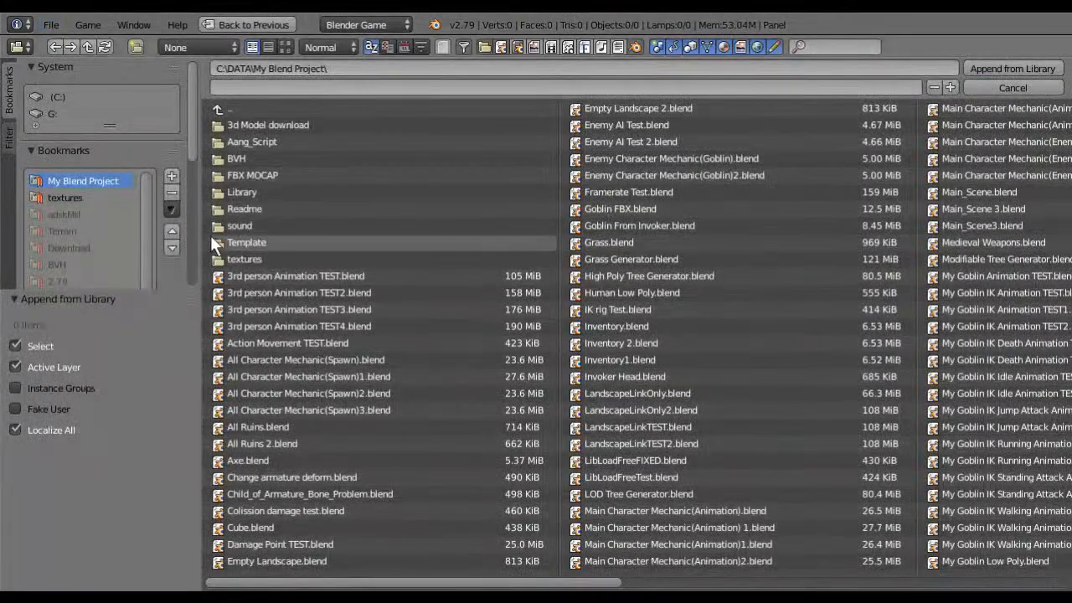
drag(194, 125, 213, 208)
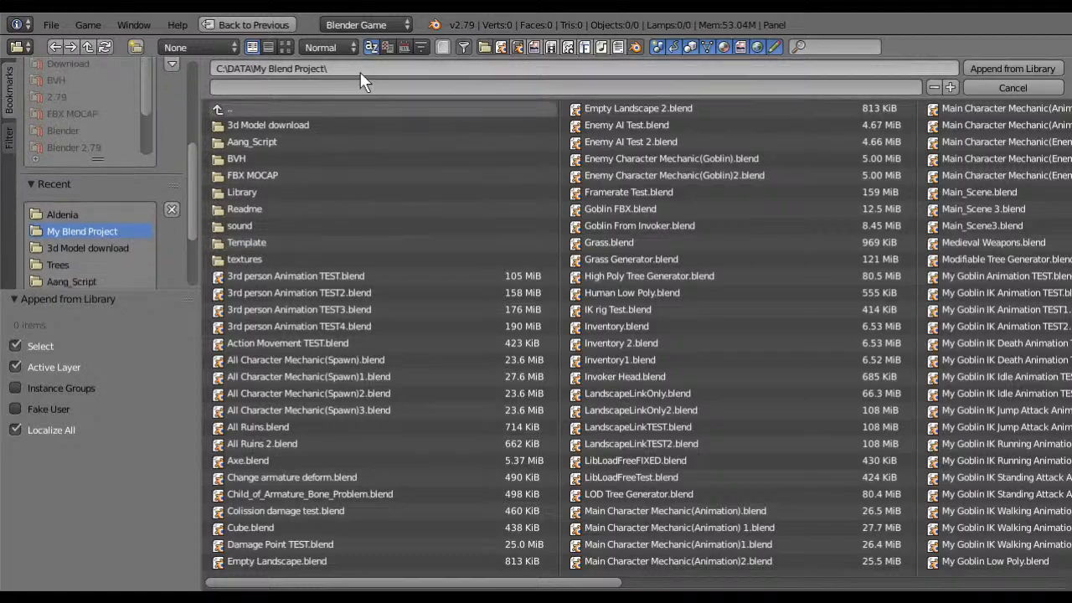
click(245, 194)
click(251, 142)
click(285, 110)
click(264, 159)
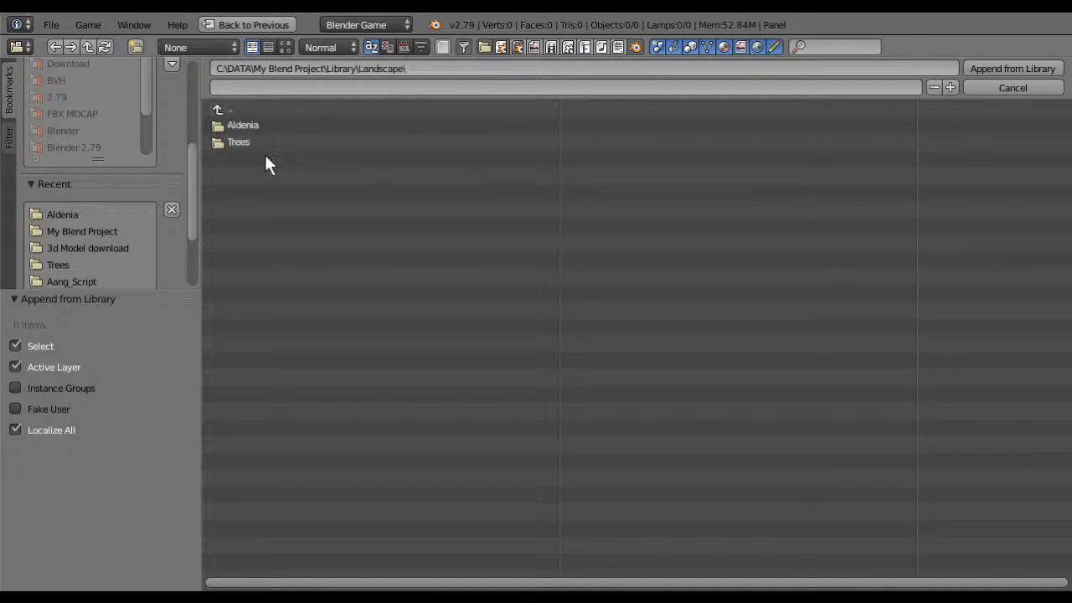
click(255, 132)
click(323, 173)
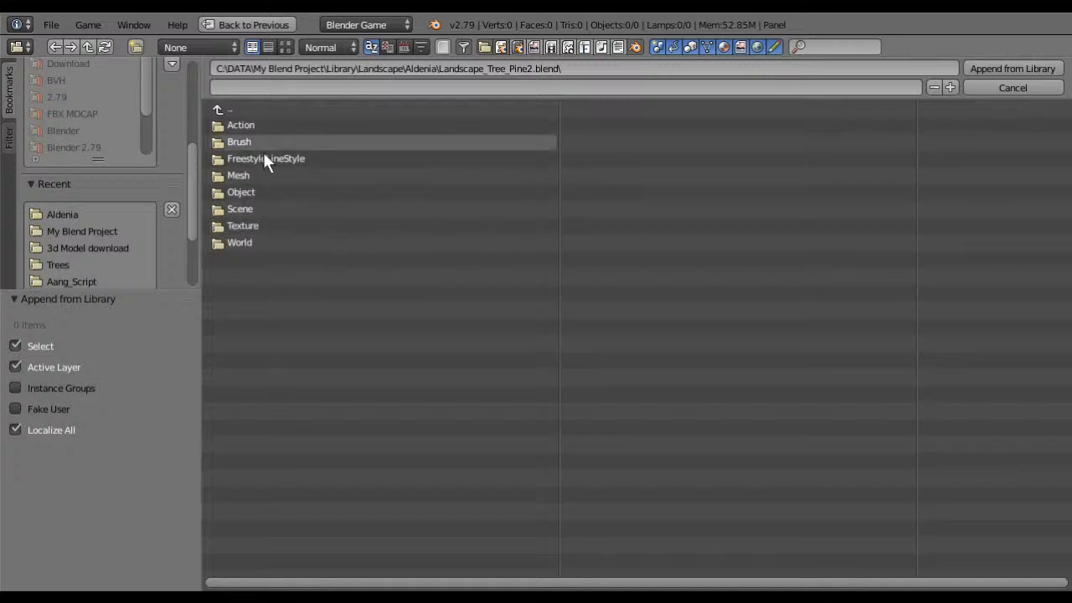
Step: Filter the library file's objects by "log" and append the Pine Short 2 LOG object
click(257, 192)
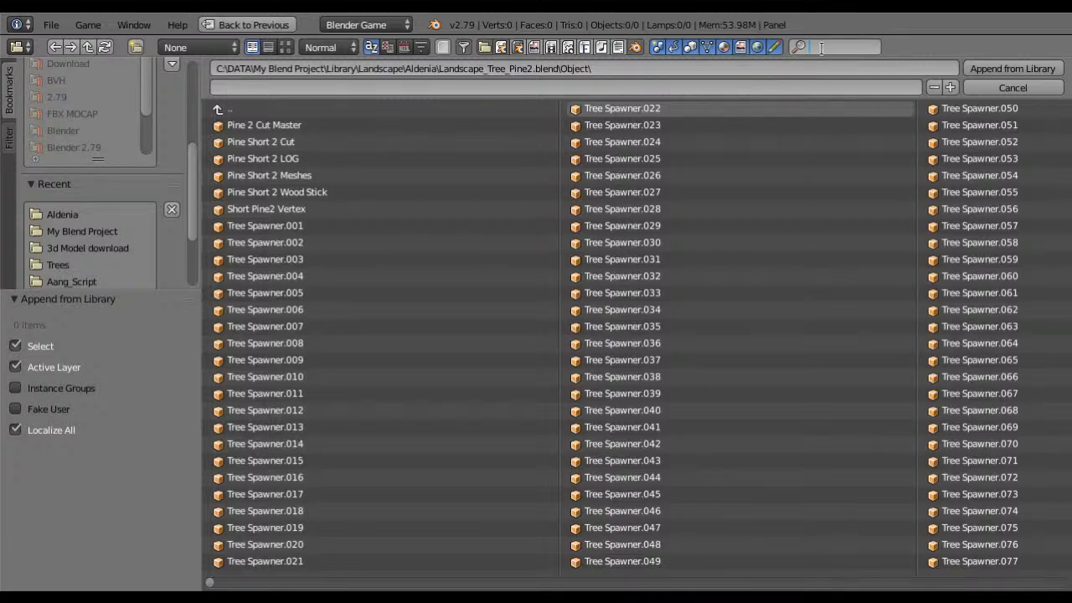
click(821, 48)
text(log)
key(Return)
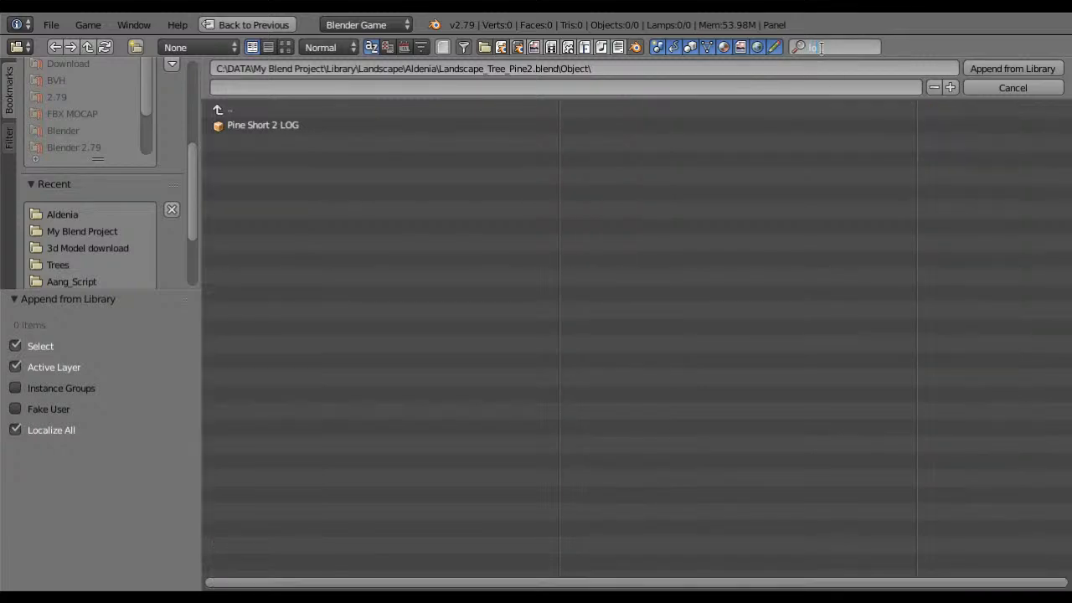
click(278, 124)
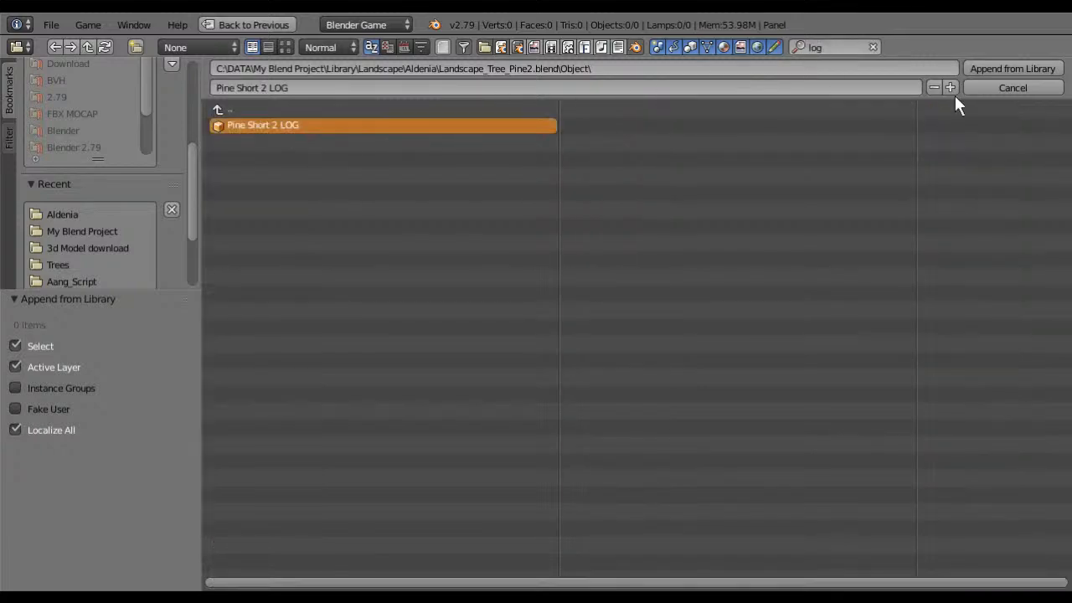
click(976, 71)
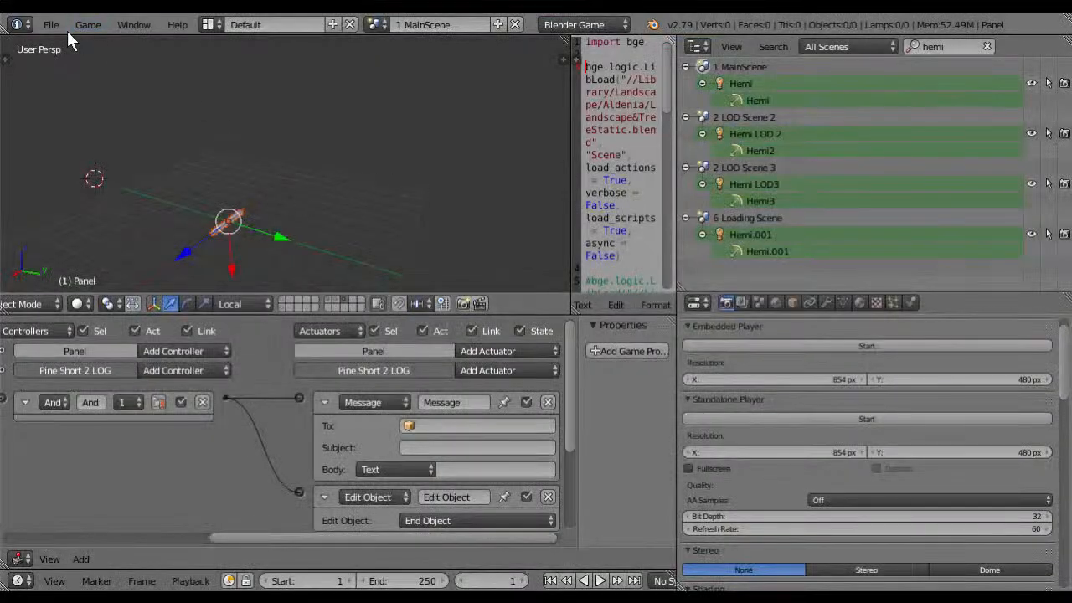
Step: Filter the same library file's objects by "stick" and append the Pine Short 2 Wood Stick object
click(45, 26)
click(118, 297)
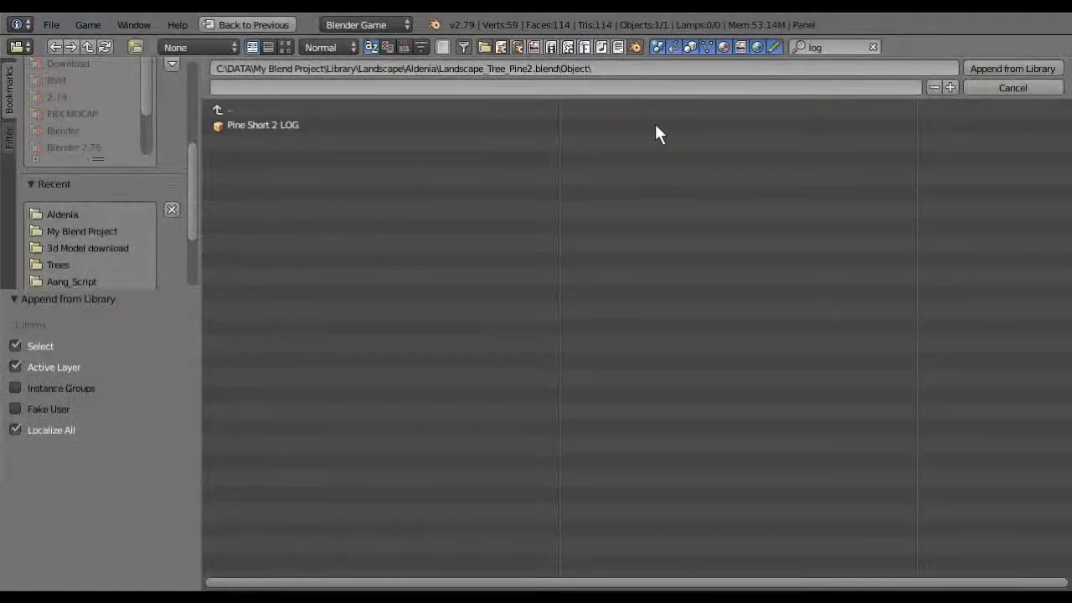
text(stic)
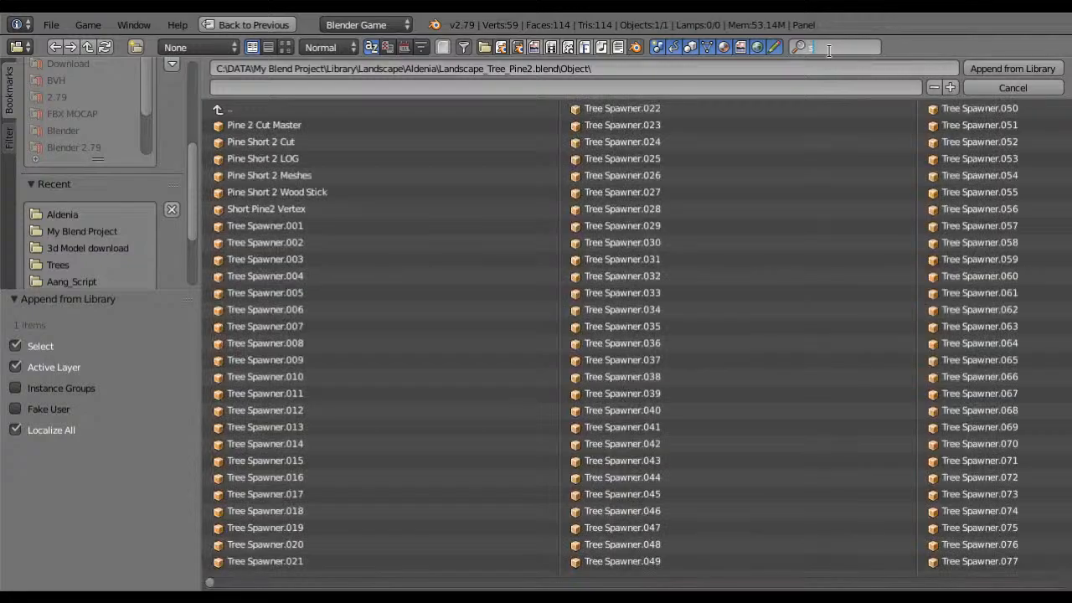
text(k)
click(318, 129)
click(318, 129)
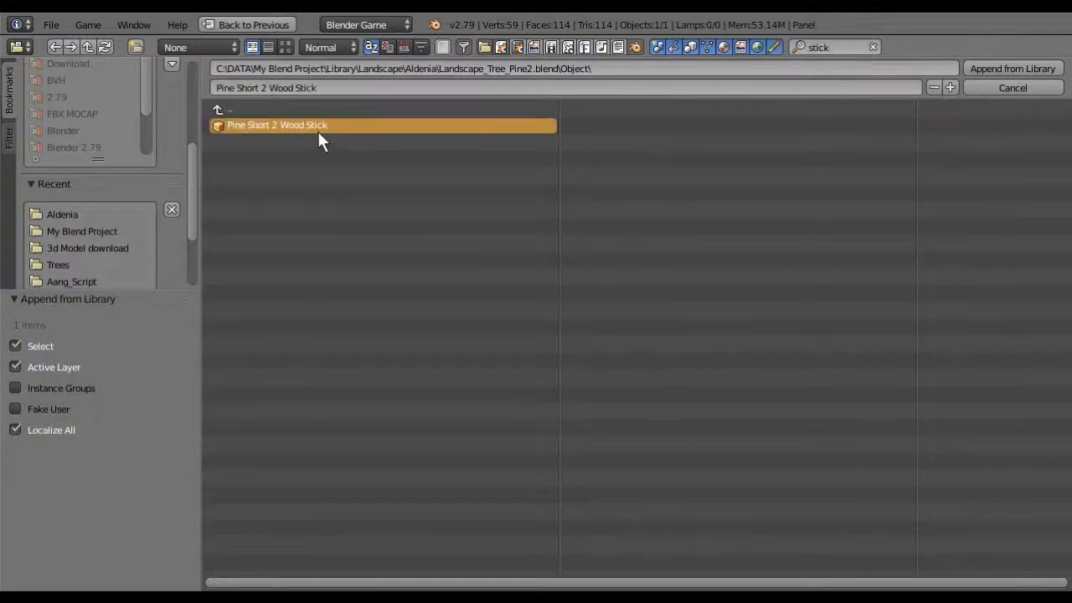
click(977, 69)
Step: Display the appended log and wood stick in wireframe and examine the sensors, controllers and actuators in their logic
mouse_move(350, 193)
middle_down()
mouse_move(381, 167)
mouse_move(366, 176)
mouse_move(378, 181)
mouse_move(358, 170)
mouse_move(374, 172)
middle_up()
scroll(366, 175, up, 3)
scroll(376, 170, up, 2)
right_click(375, 166)
key(z)
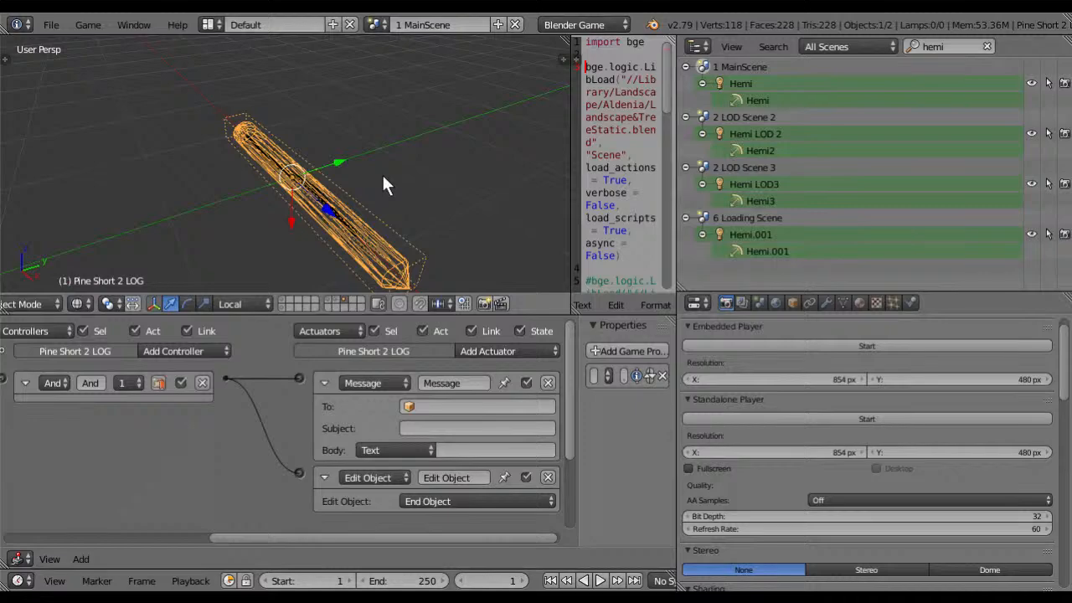
right_click(327, 190)
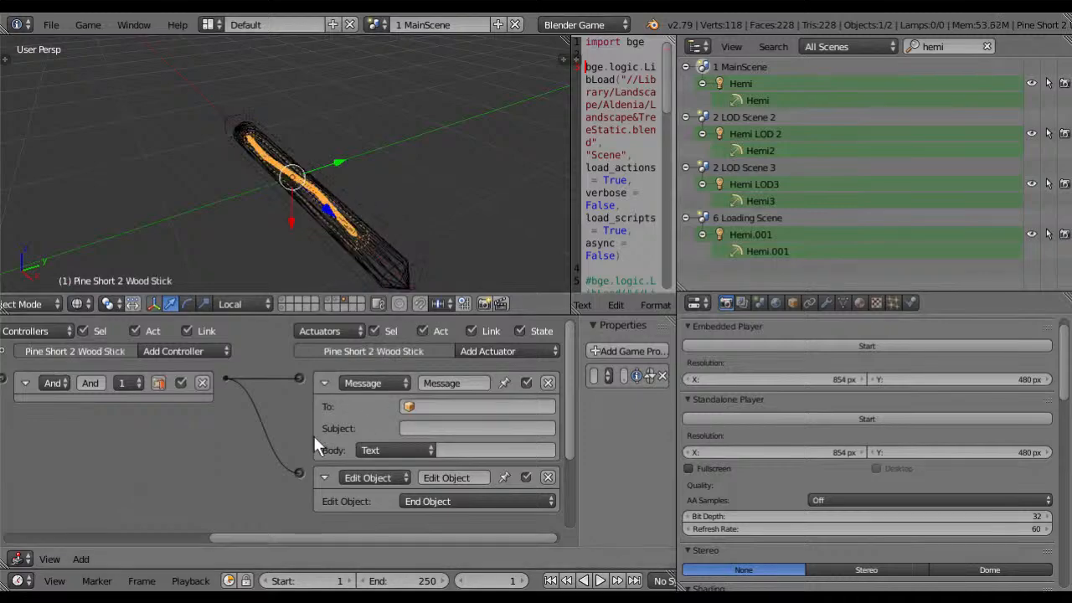
middle_drag(313, 437, 39, 437)
right_click(329, 255)
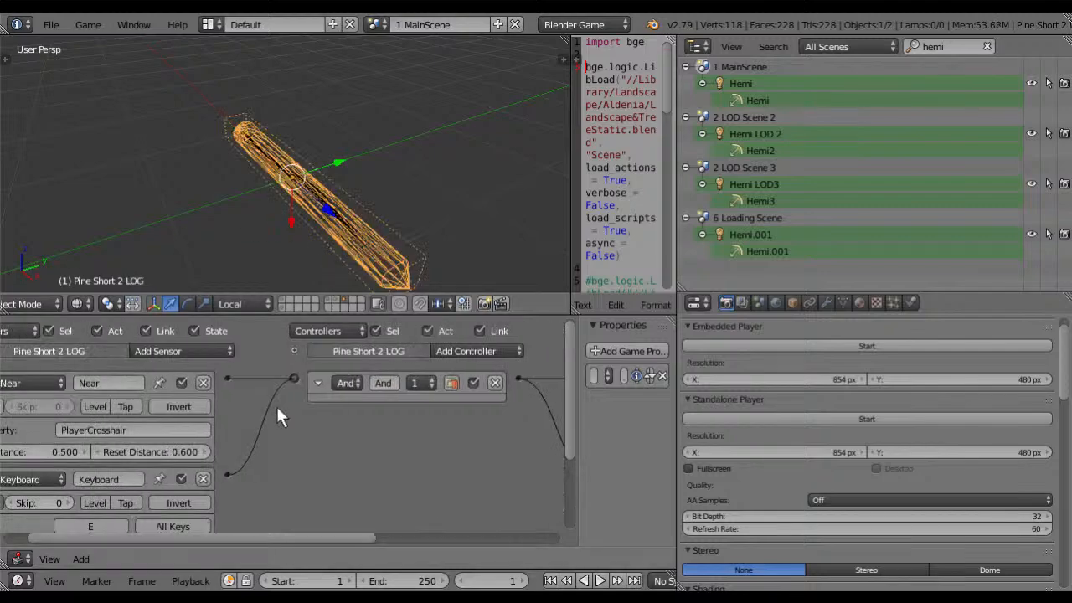
middle_drag(276, 390, 347, 363)
middle_drag(458, 470, 162, 497)
scroll(325, 206, down, 4)
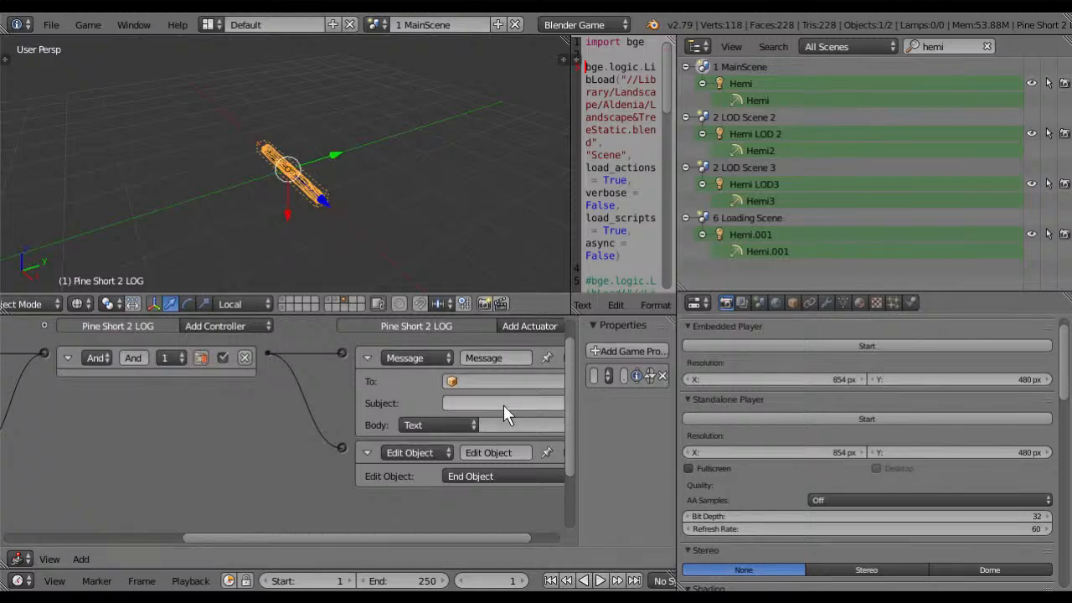
scroll(410, 181, up, 2)
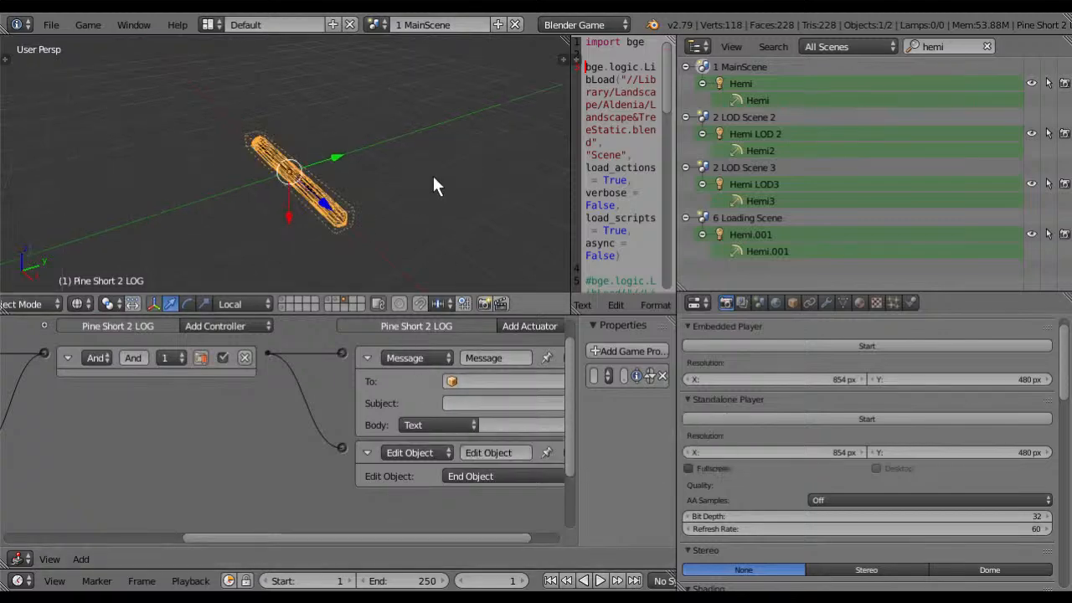
Step: Open the recent file Landscape_Tree_Pine2.blend
click(51, 24)
click(52, 24)
click(67, 107)
click(51, 24)
mouse_move(92, 75)
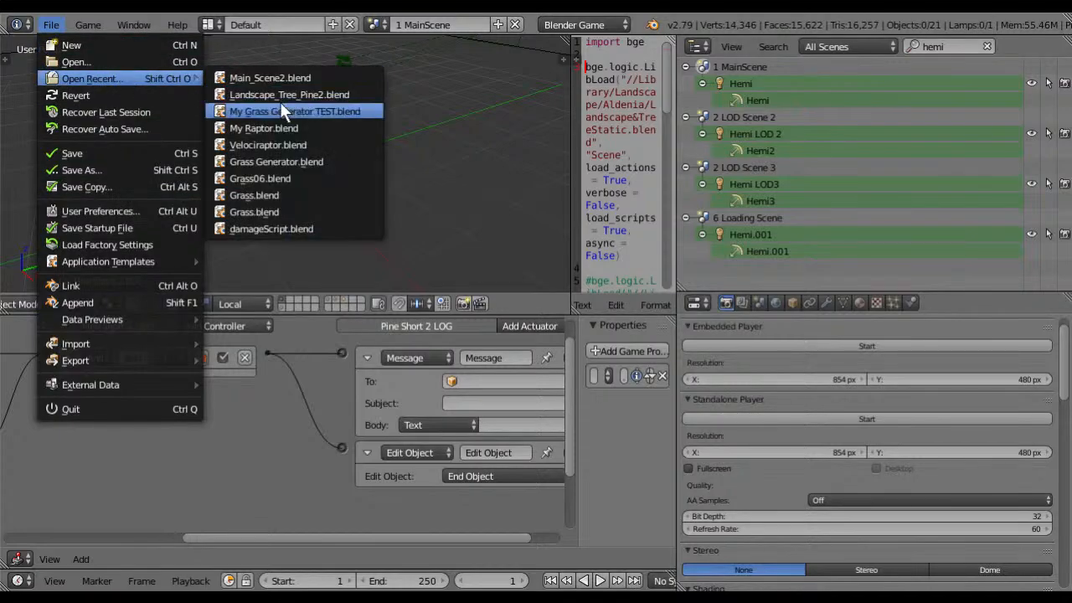
click(299, 95)
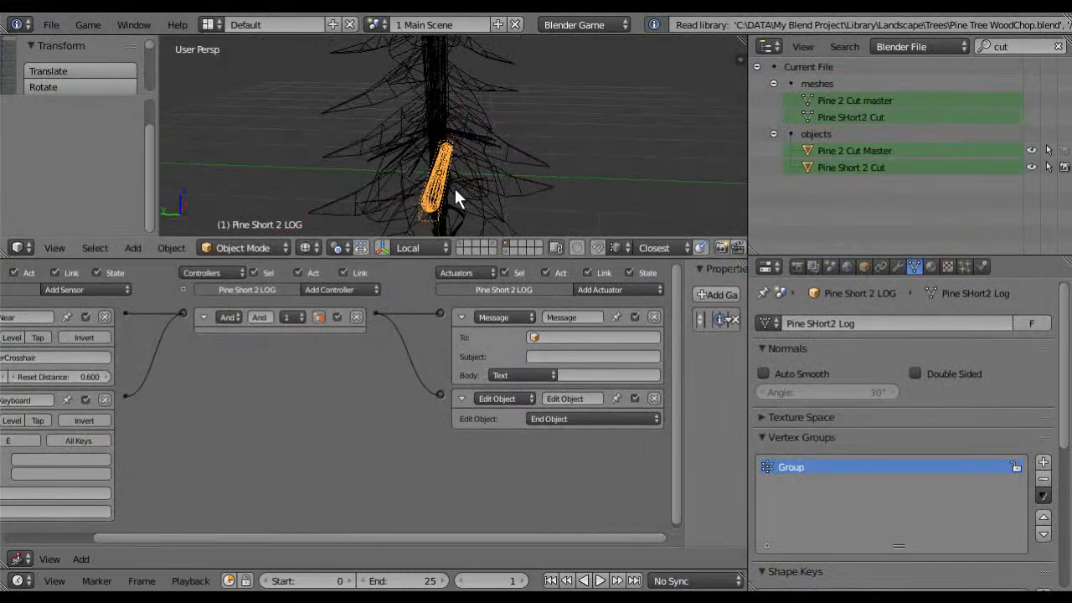
Step: Delete the Pine Short 2 LOG and Pine Short 2 Wood Stick objects from the pine tree scene
key(x)
click(455, 189)
scroll(455, 189, up, 3)
middle_drag(455, 189, 426, 159)
right_click(372, 187)
right_click(363, 194)
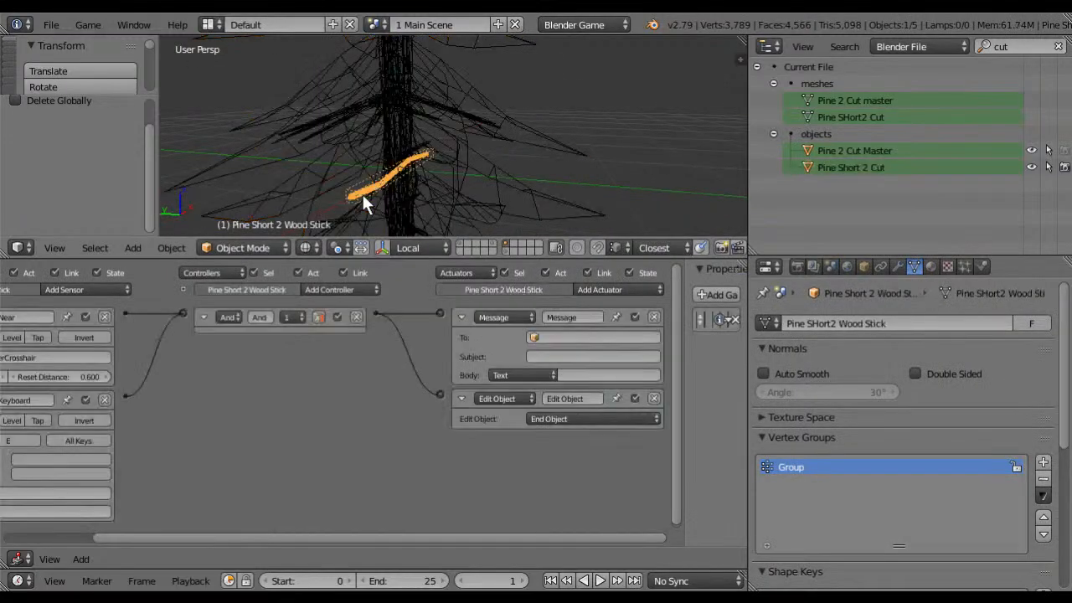
key(x)
click(363, 195)
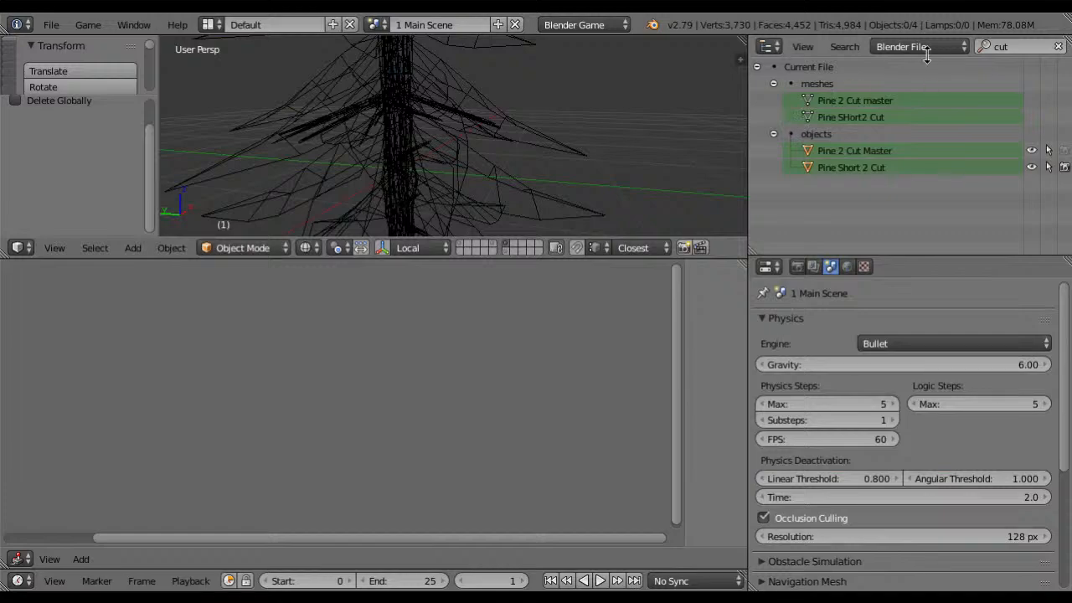
click(1006, 49)
key(BackSpace)
text(s)
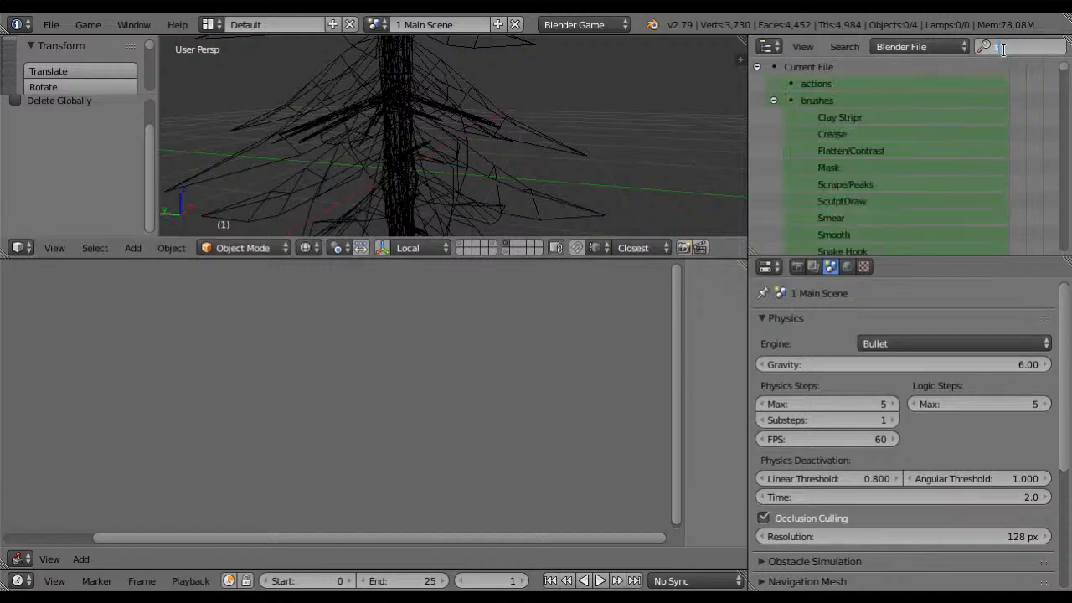
text(tu)
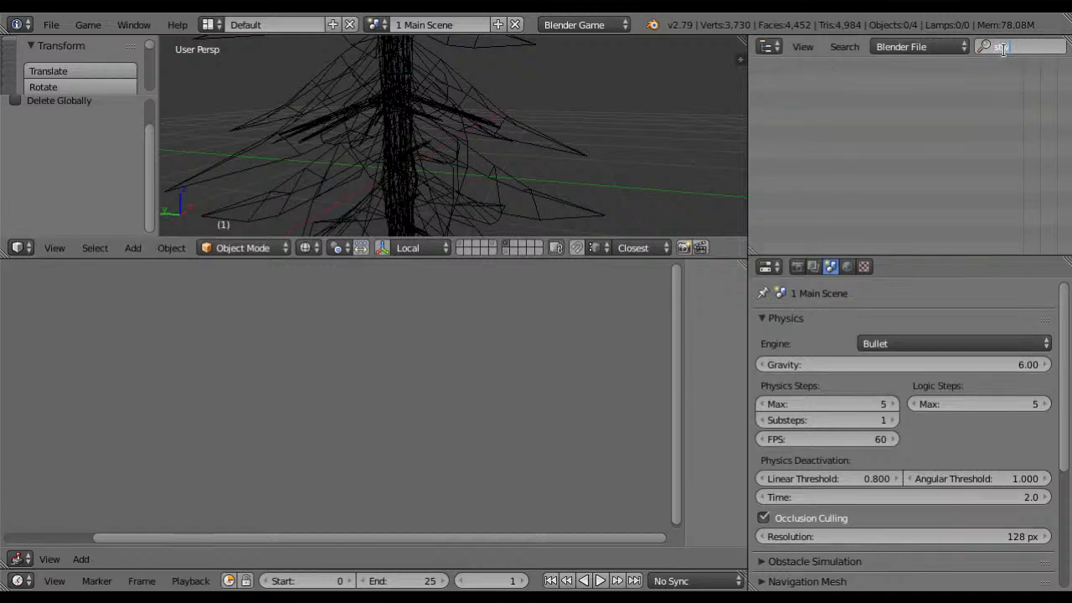
key(Escape)
right_click(852, 108)
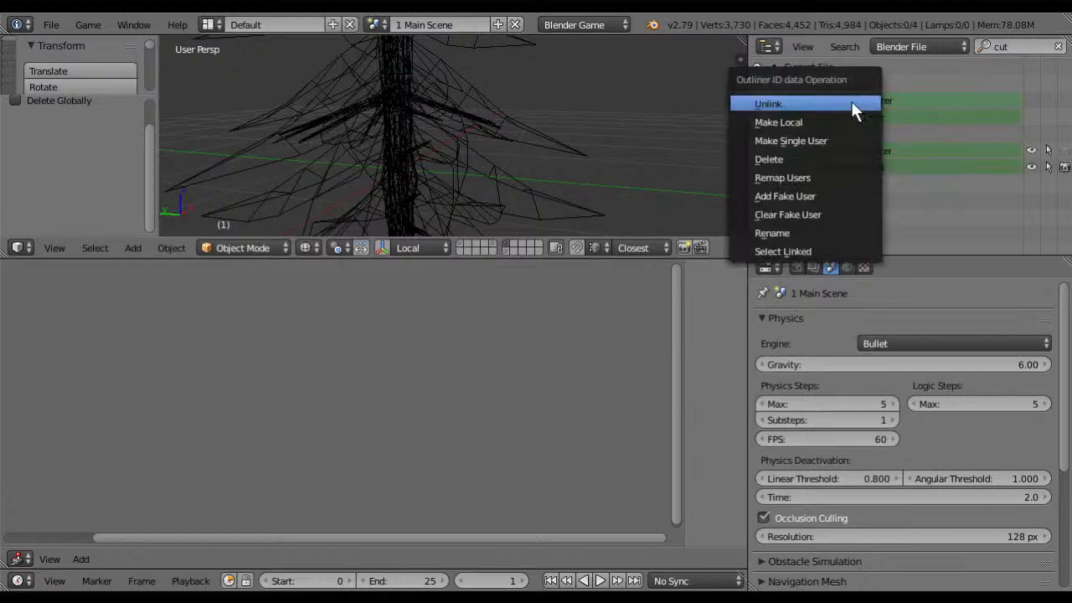
click(1010, 48)
key(BackSpace)
text(stu)
right_click(904, 104)
Step: Filter the outliner's data-blocks by "sti" to find leftover wood stick data
click(1007, 48)
key(BackSpace)
text(stick)
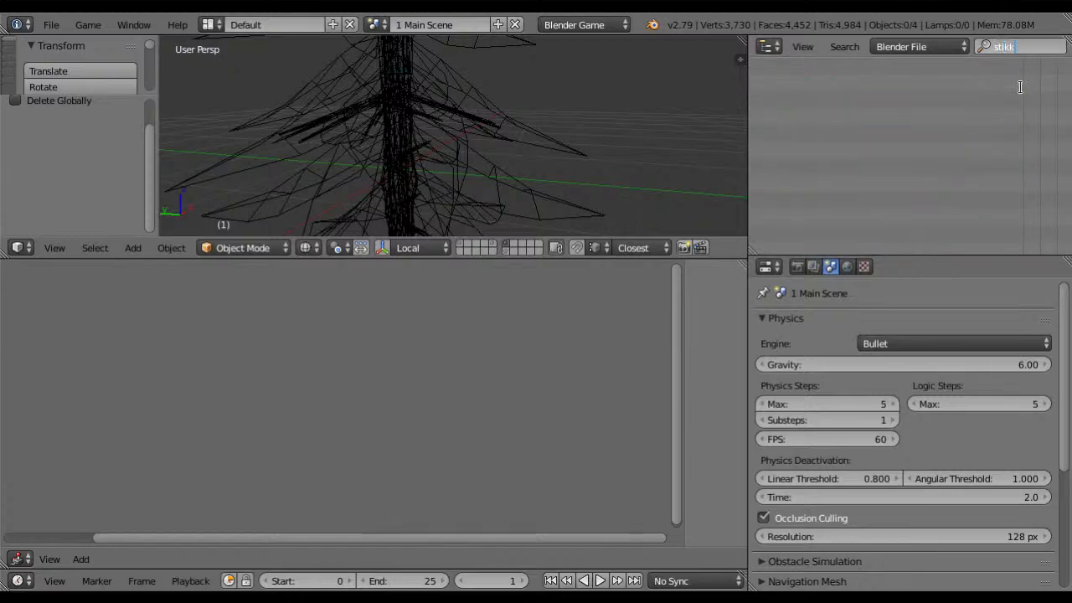
key(BackSpace)
key(BackSpace)
key(Return)
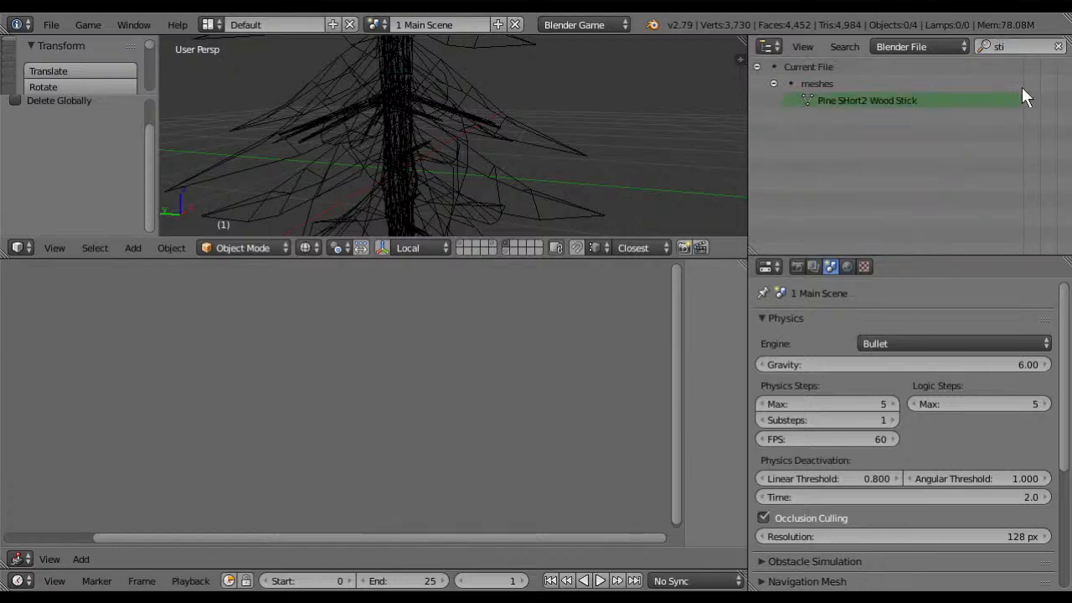
Step: Delete the leftover Pine SHort2 Wood Stick mesh from the file's data and filter the data-blocks by "sti" again
right_click(895, 98)
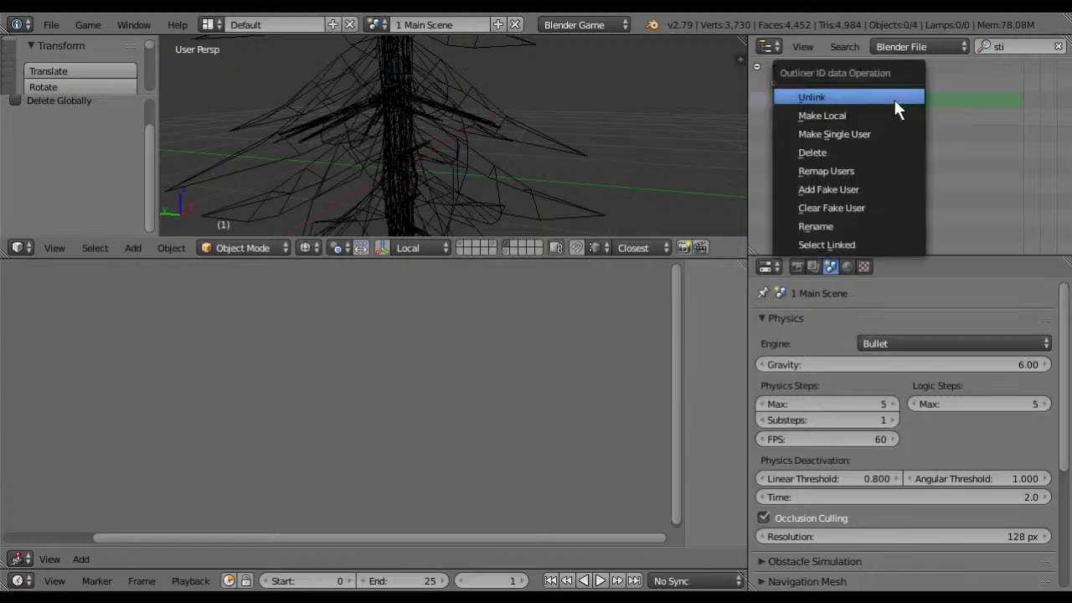
click(834, 154)
click(1004, 48)
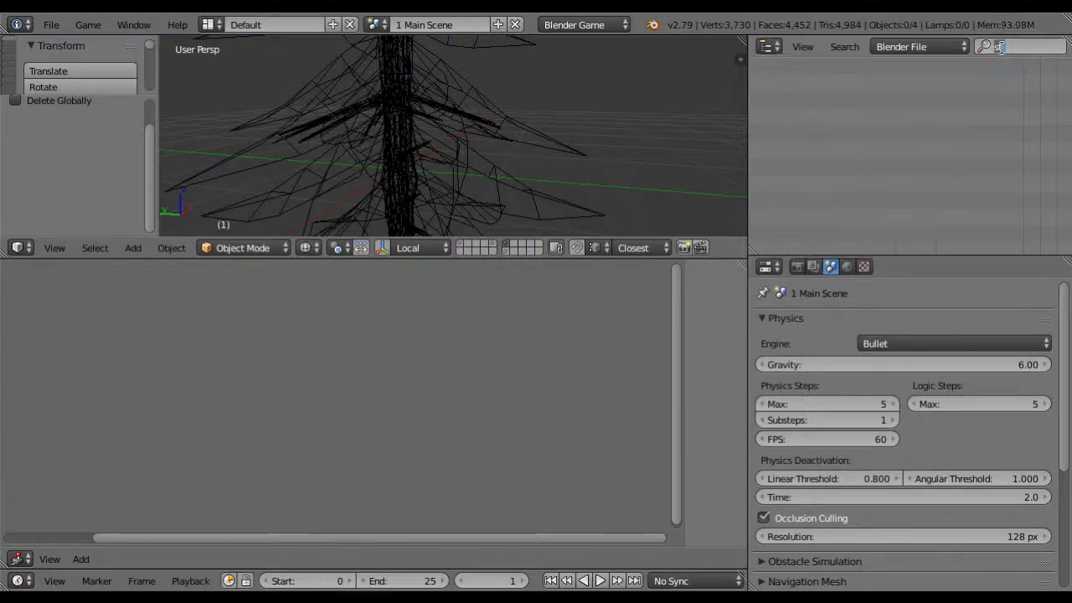
key(BackSpace)
text(sti)
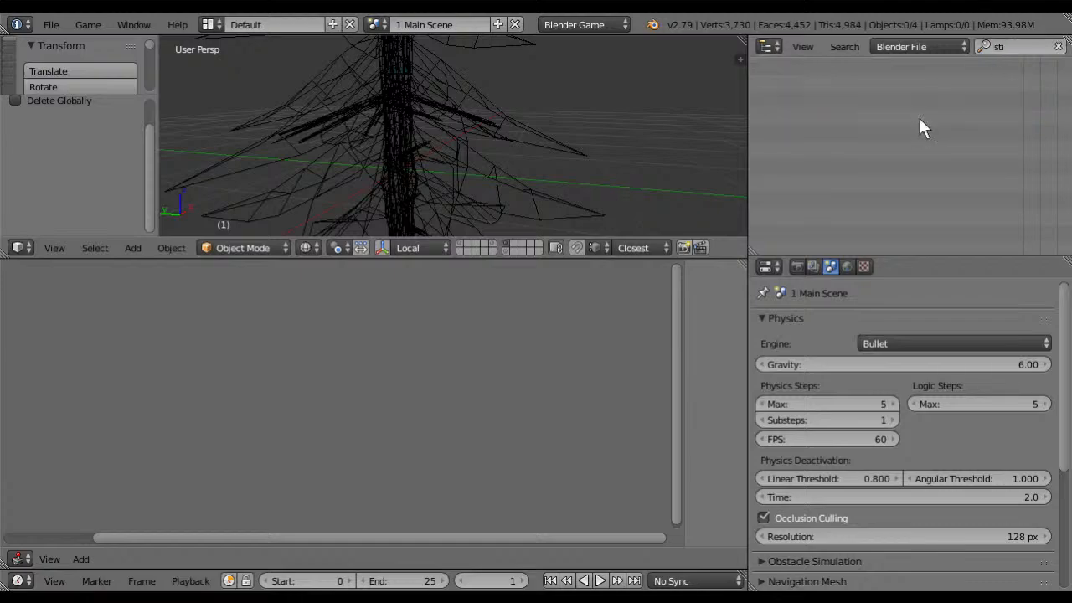
Step: Filter the file's data-blocks by "log" and delete the leftover Pine SHort2 Log mesh
key(BackSpace)
text(log)
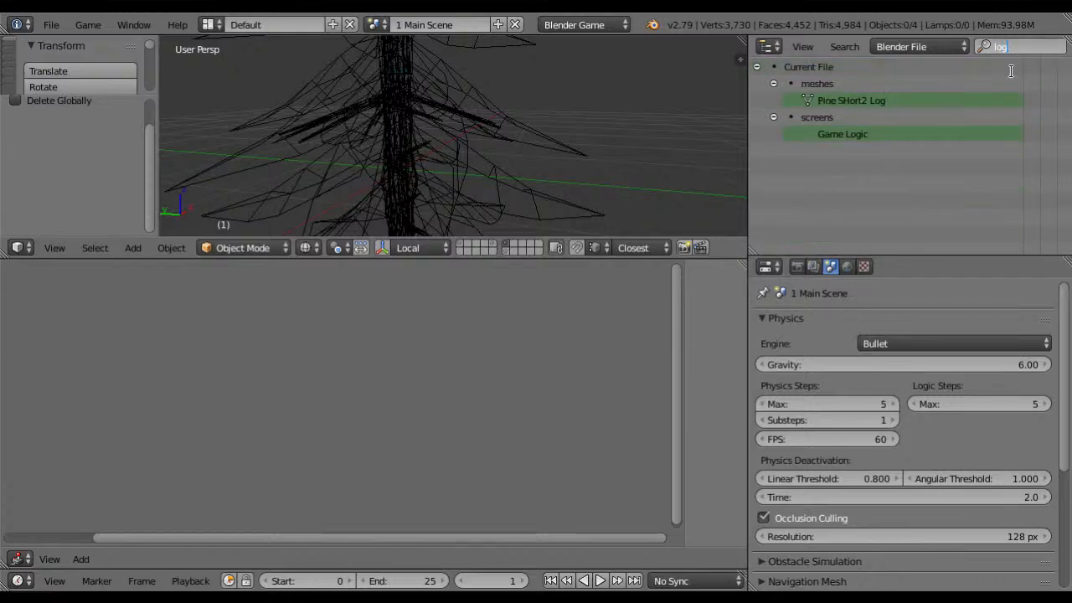
key(Return)
right_click(859, 107)
click(854, 115)
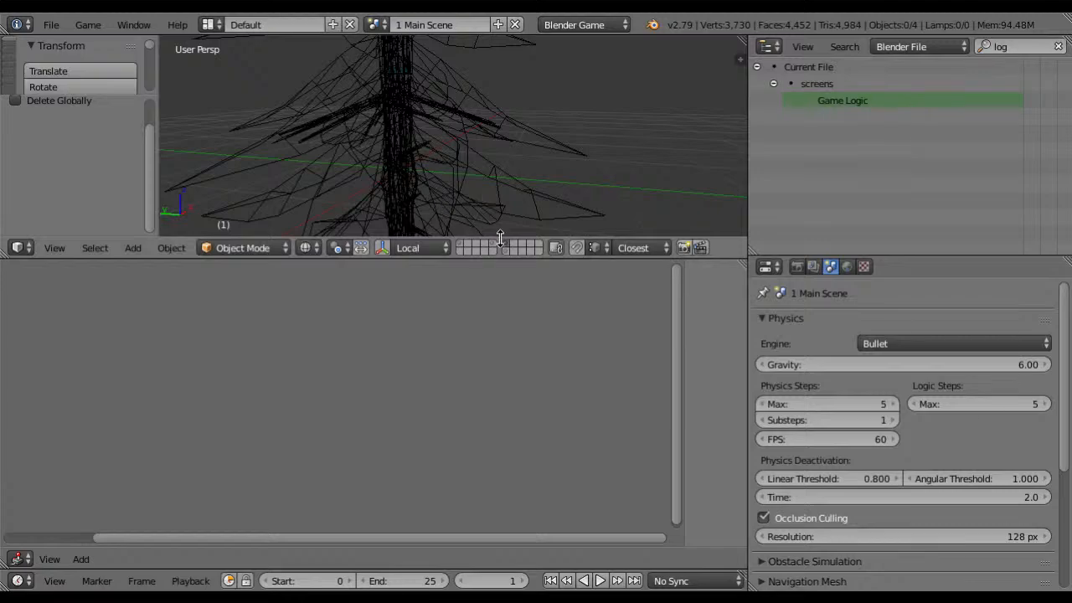
Step: Start a library link and browse the My Blend Project folder, sorted by date, to the Object data of Main_Scene2.blend
middle_drag(491, 217, 529, 168)
click(51, 24)
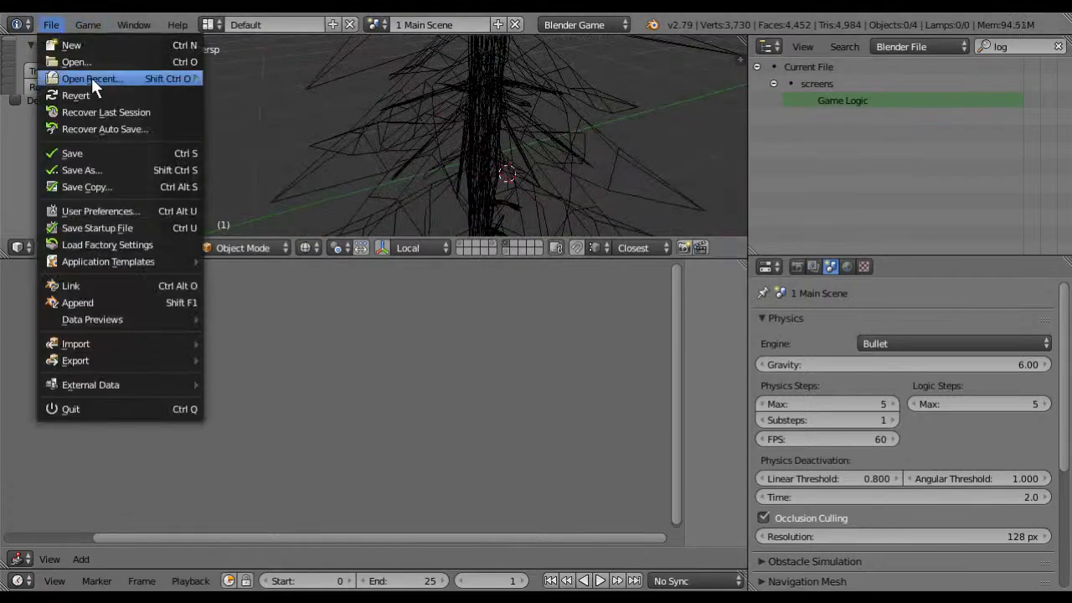
click(169, 281)
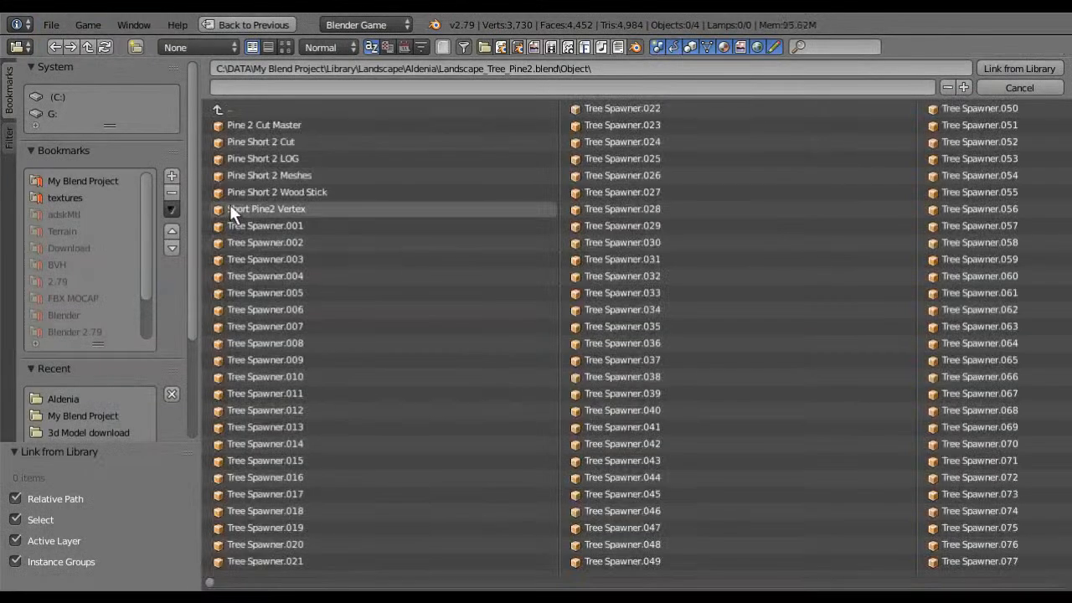
click(292, 110)
click(291, 109)
click(292, 110)
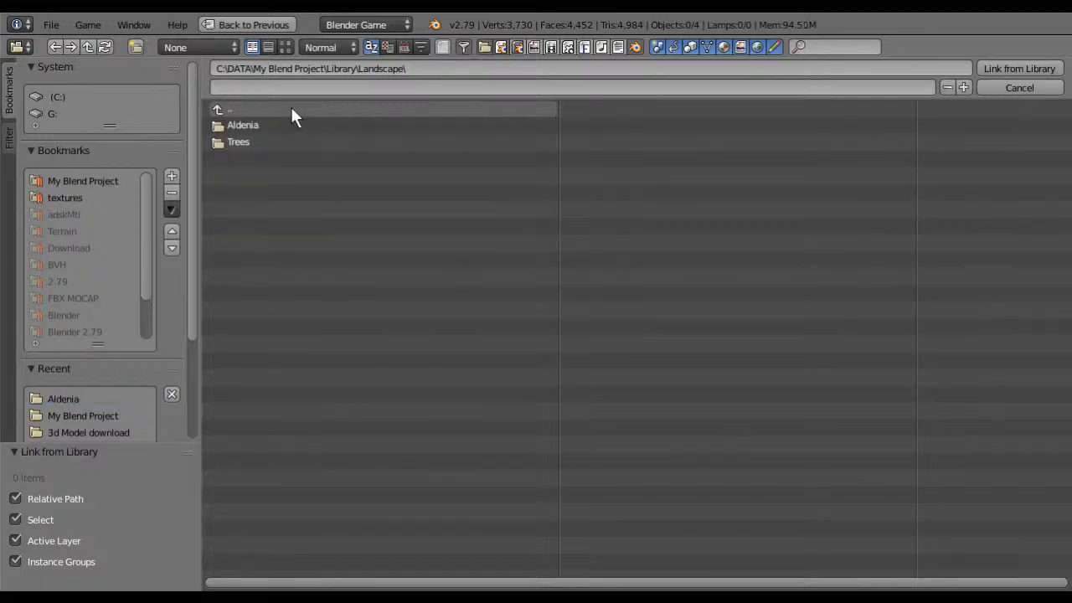
click(292, 112)
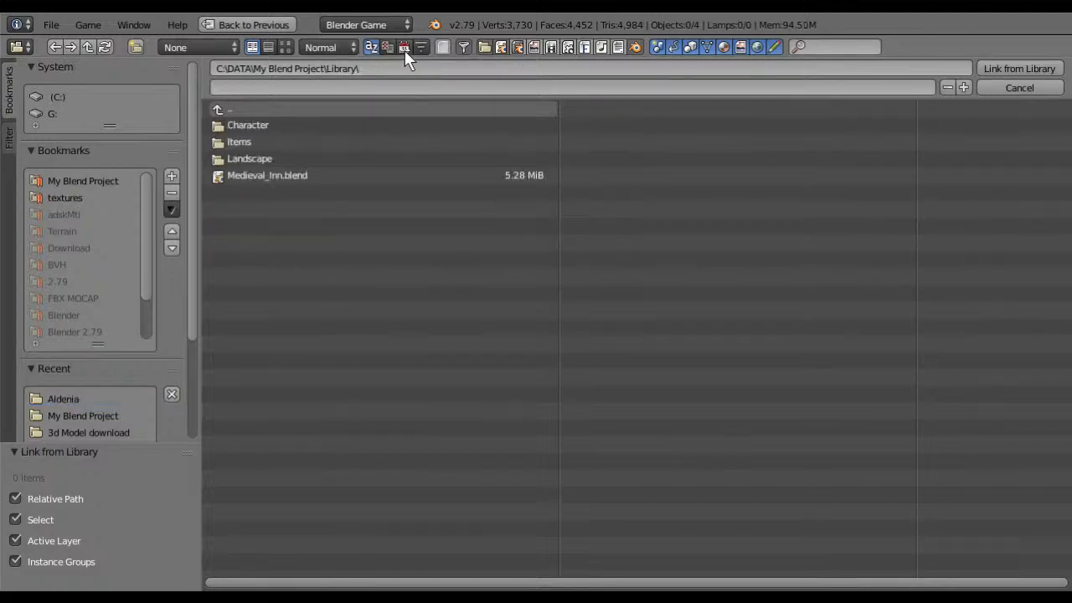
click(405, 48)
click(296, 109)
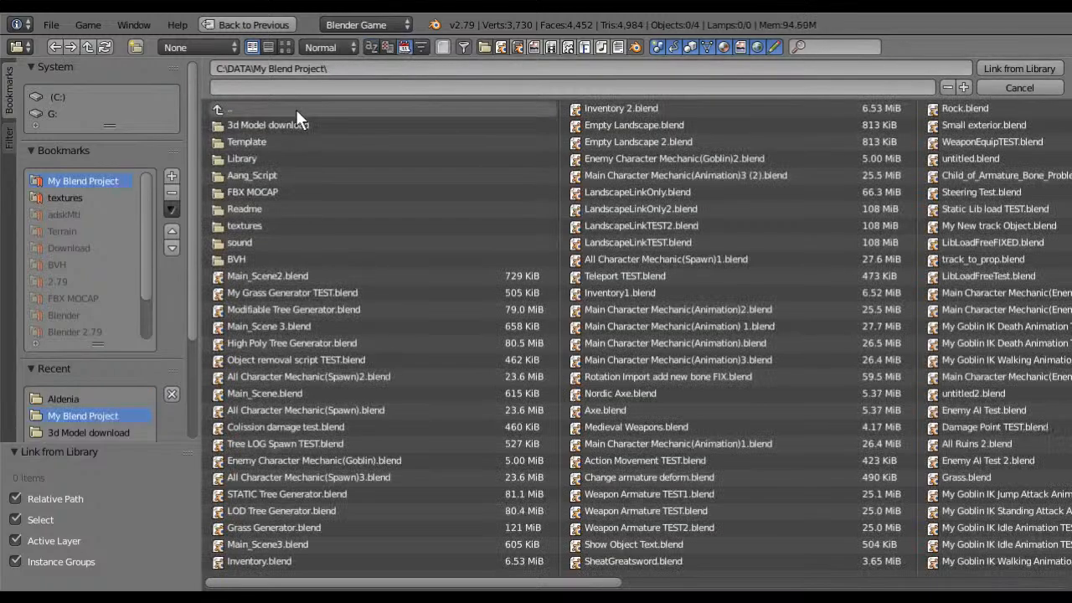
click(304, 265)
click(297, 109)
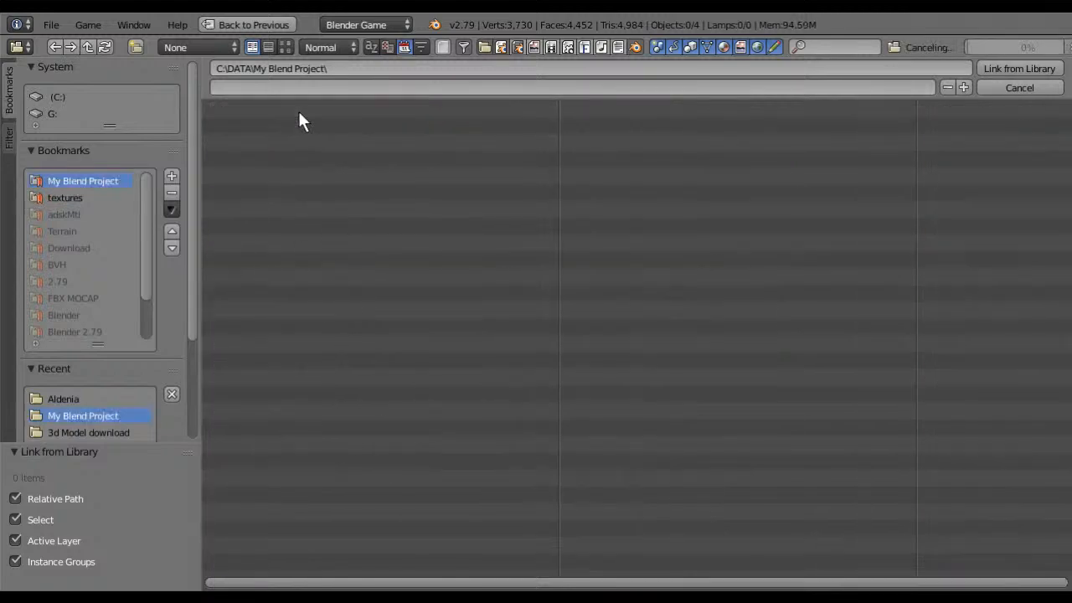
click(284, 277)
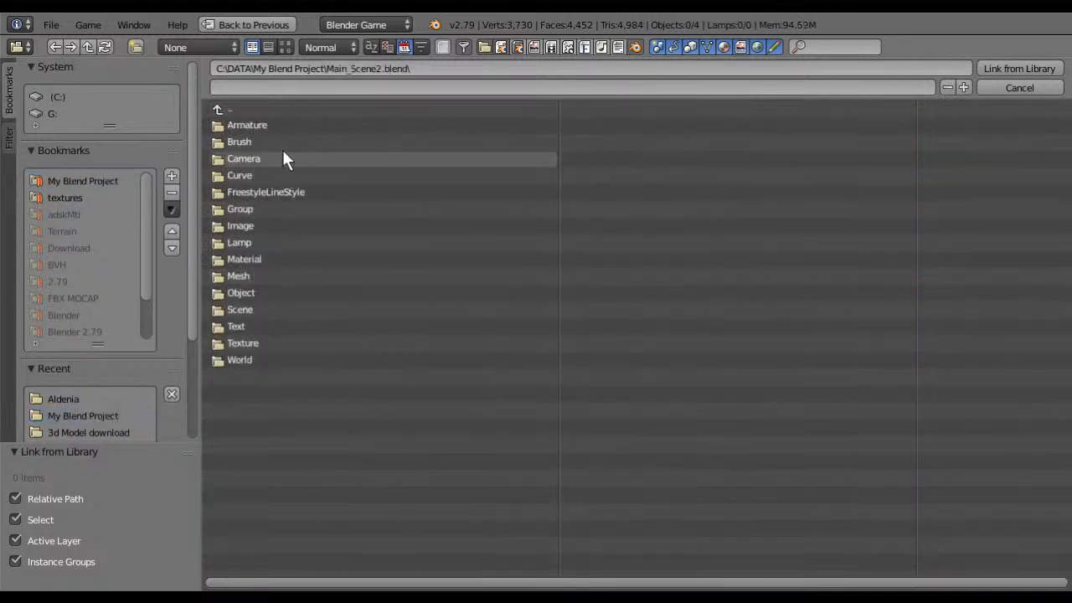
click(270, 292)
Step: Filter the library objects by "lo" and link Pine Short 2 LOG into the tree scene
click(854, 46)
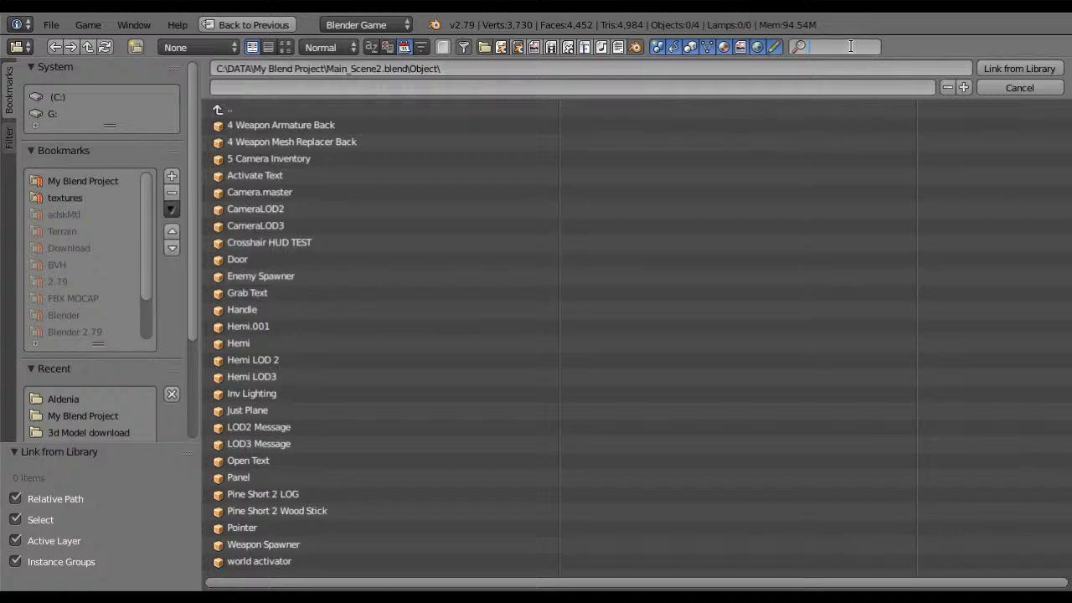
text(lo)
key(Return)
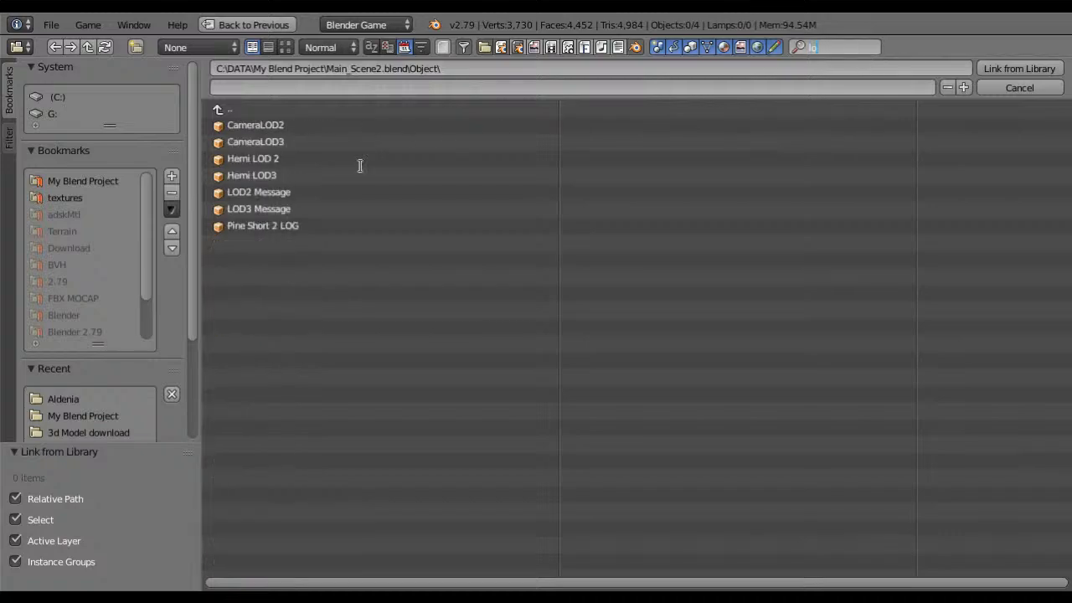
click(287, 225)
click(997, 71)
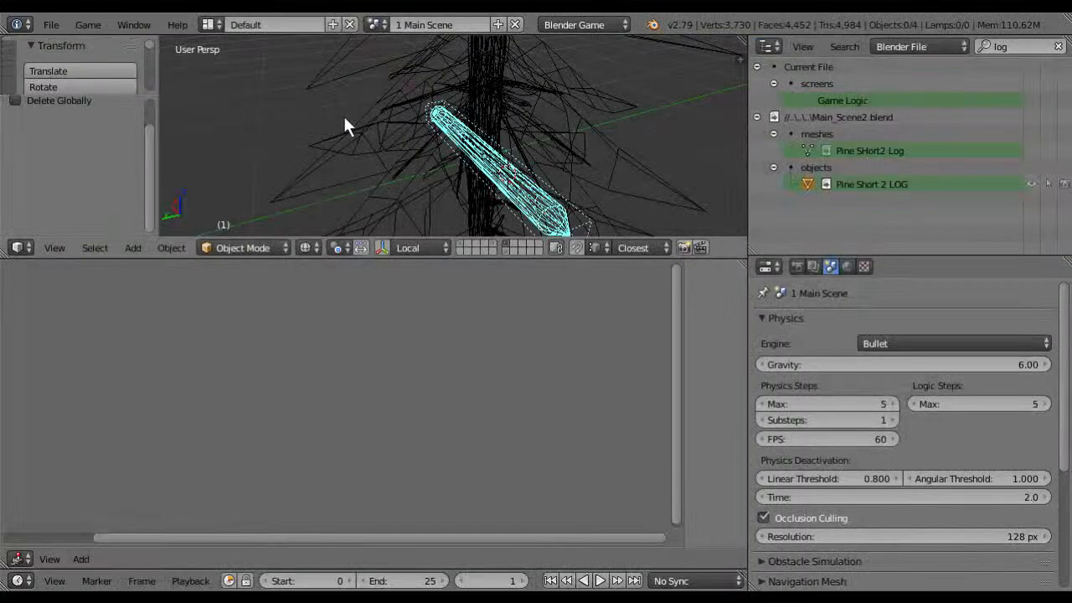
Step: Link the Pine Short 2 Wood Stick object from Main_Scene2.blend, filtering the library objects by "stick"
click(51, 24)
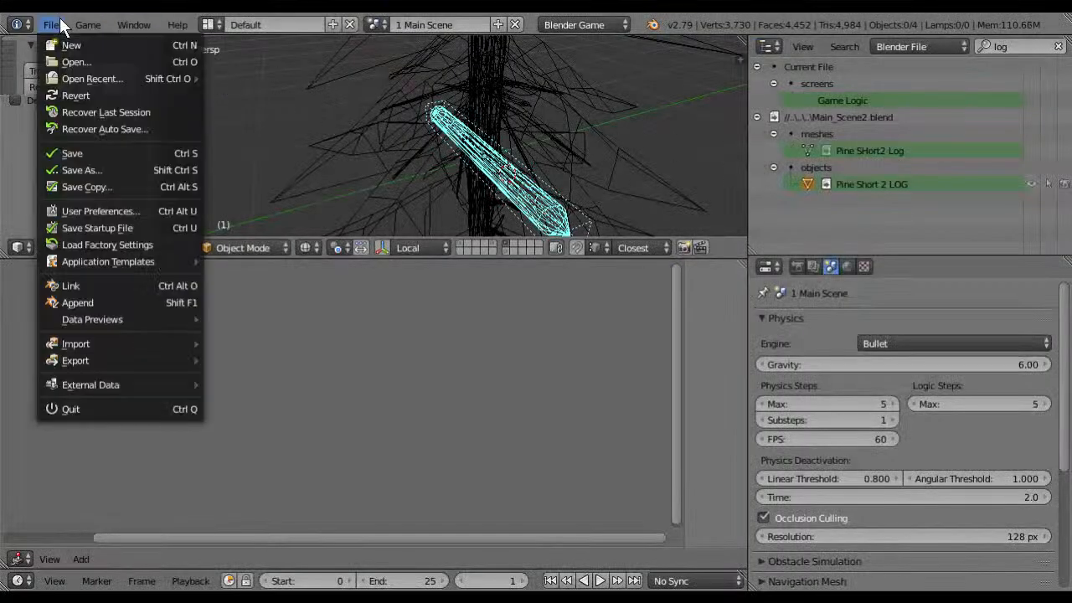
click(79, 278)
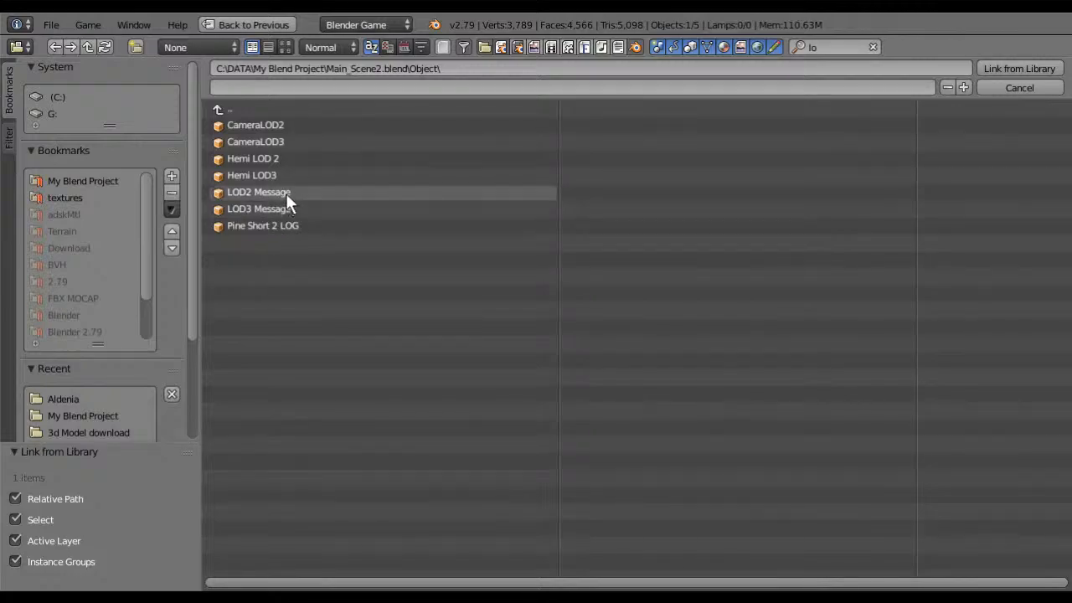
click(843, 48)
text(stick)
key(Return)
click(261, 124)
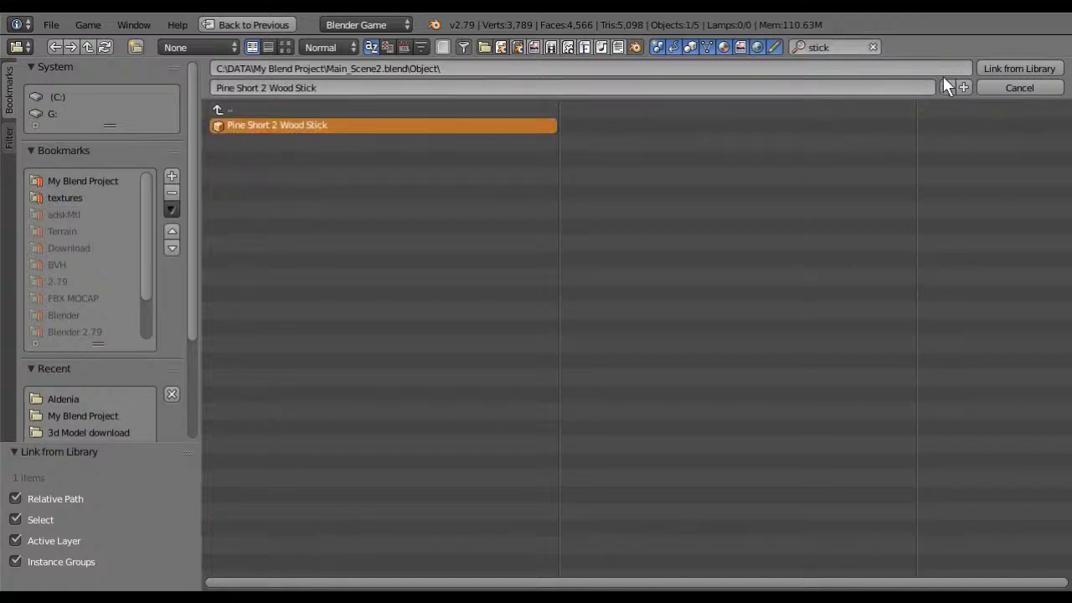
click(980, 69)
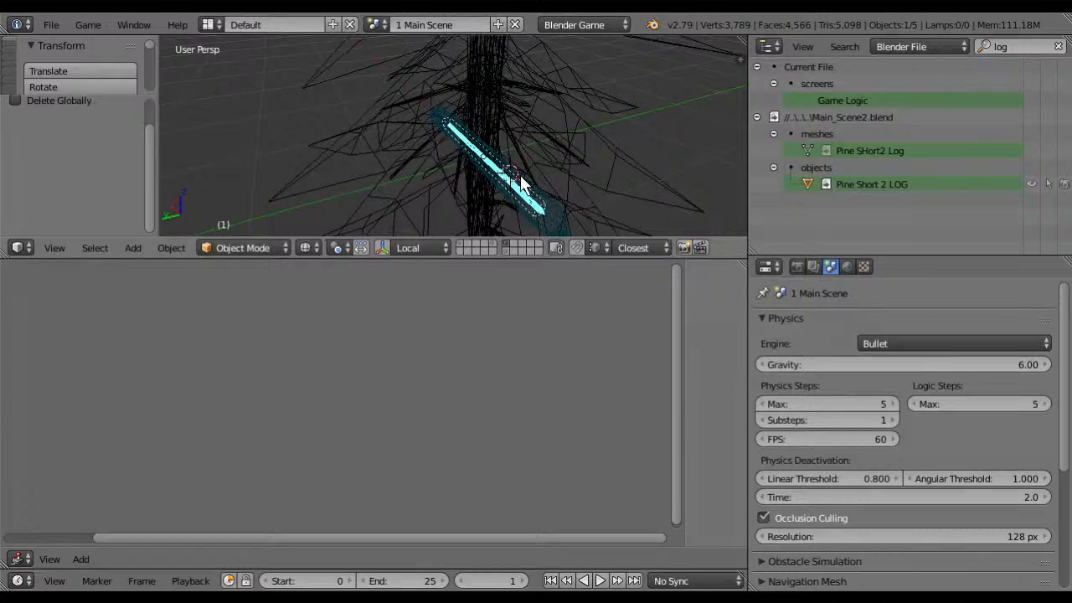
Step: Examine the logic bricks of the Short Pine2 Vertex and Pine 2 Cut Master objects on their layers
click(506, 247)
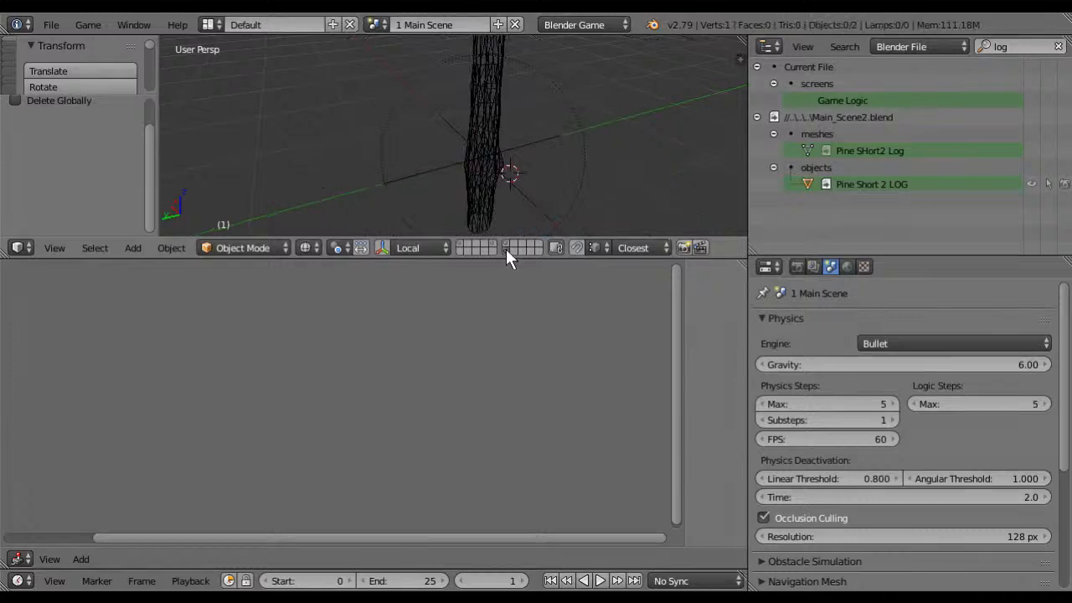
right_click(584, 153)
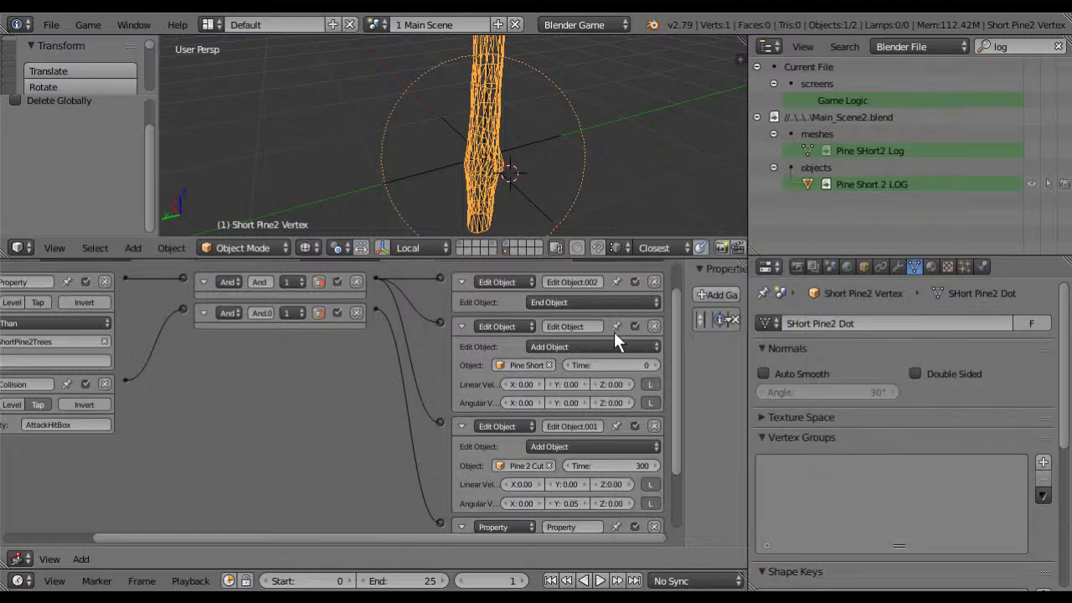
scroll(609, 339, down, 2)
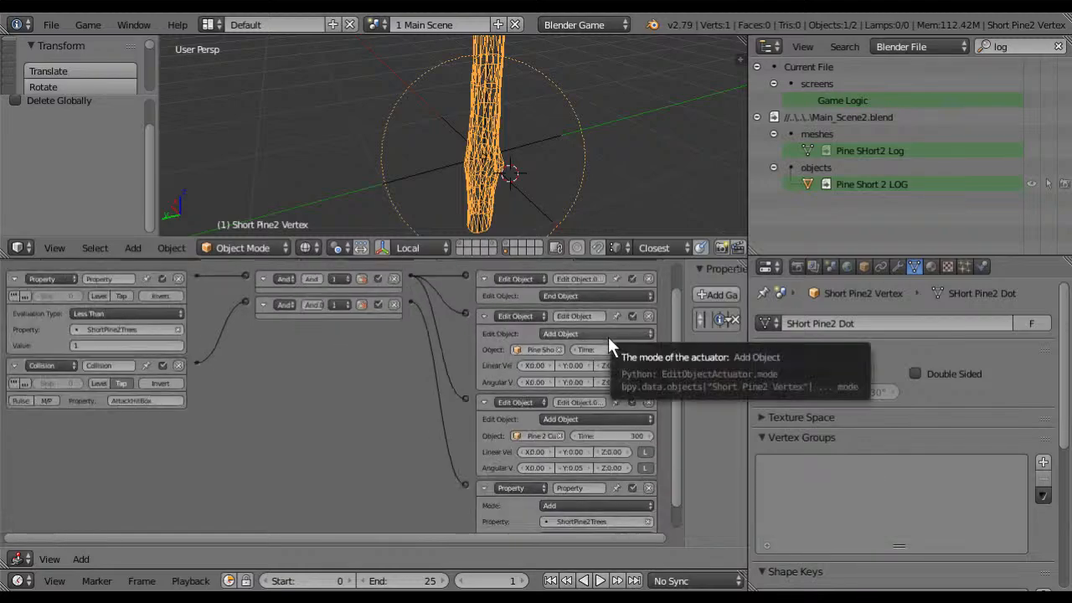
scroll(609, 337, up, 1)
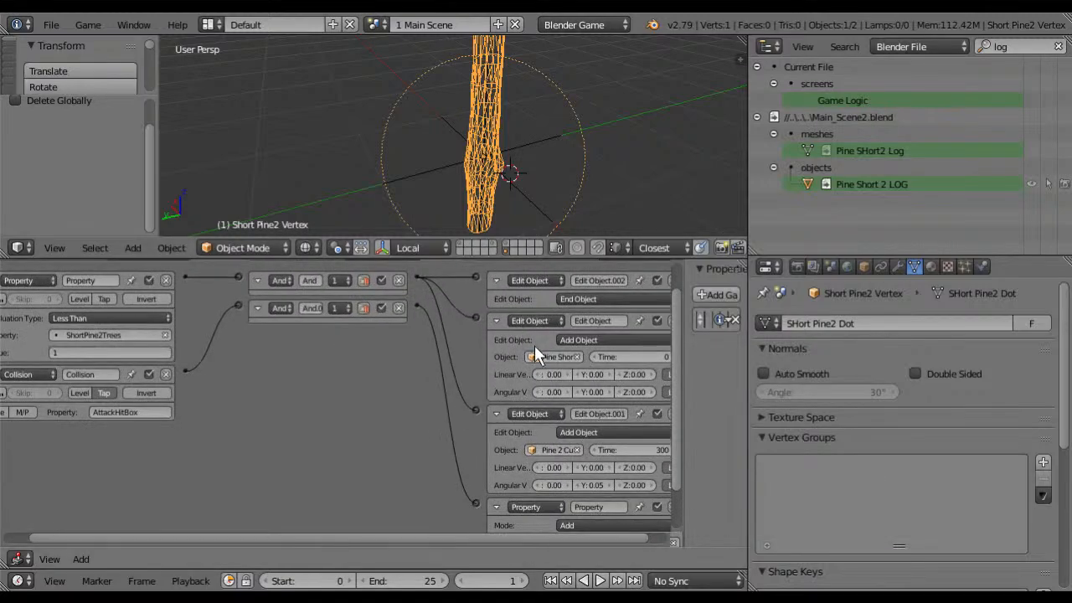
middle_drag(410, 378, 354, 407)
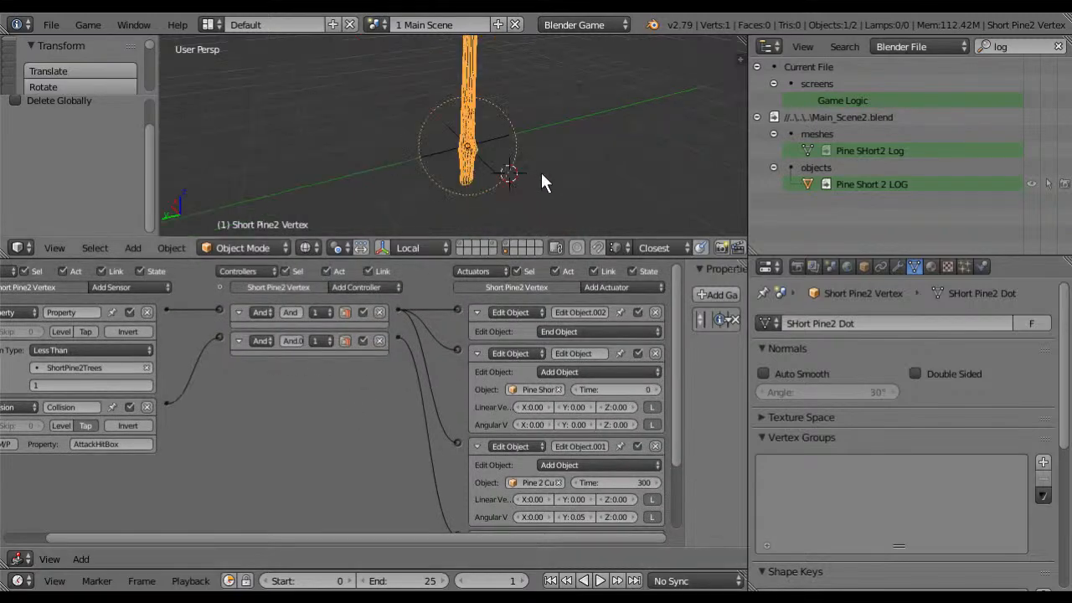
click(508, 243)
middle_drag(537, 175, 478, 120)
right_click(473, 111)
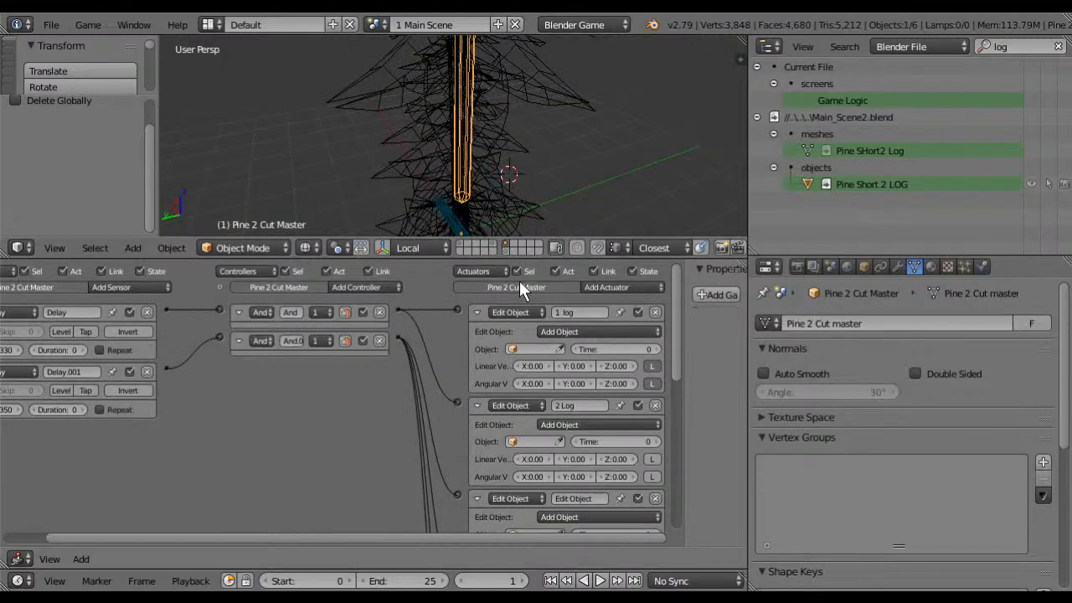
Step: Move the linked Pine Short 2 LOG and Pine Short 2 Wood Stick objects to layer 7
middle_drag(499, 242, 555, 137)
right_click(461, 186)
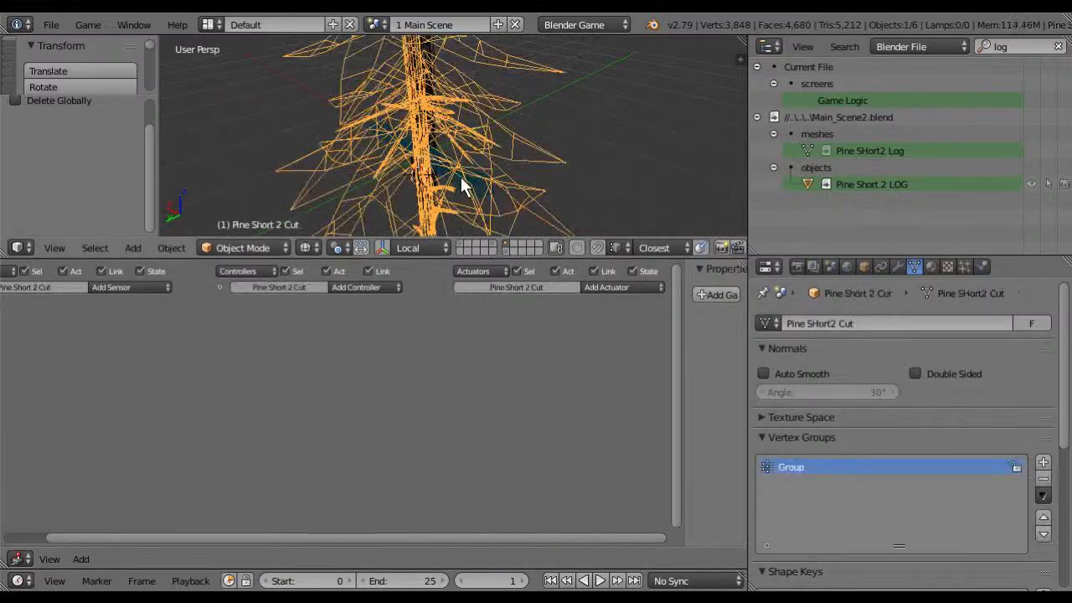
right_click(461, 180)
key(m)
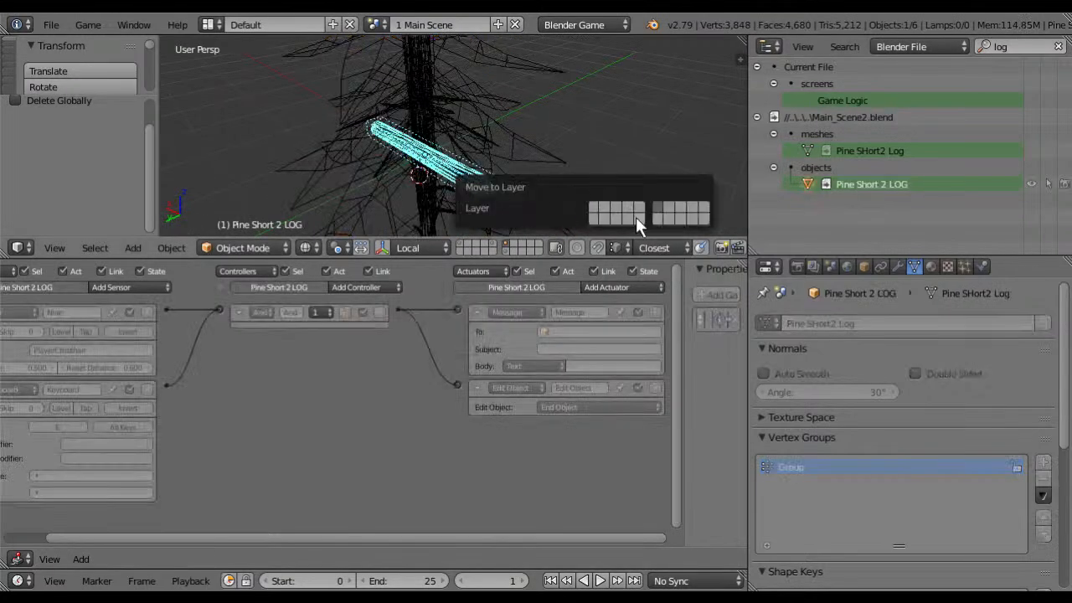
click(669, 209)
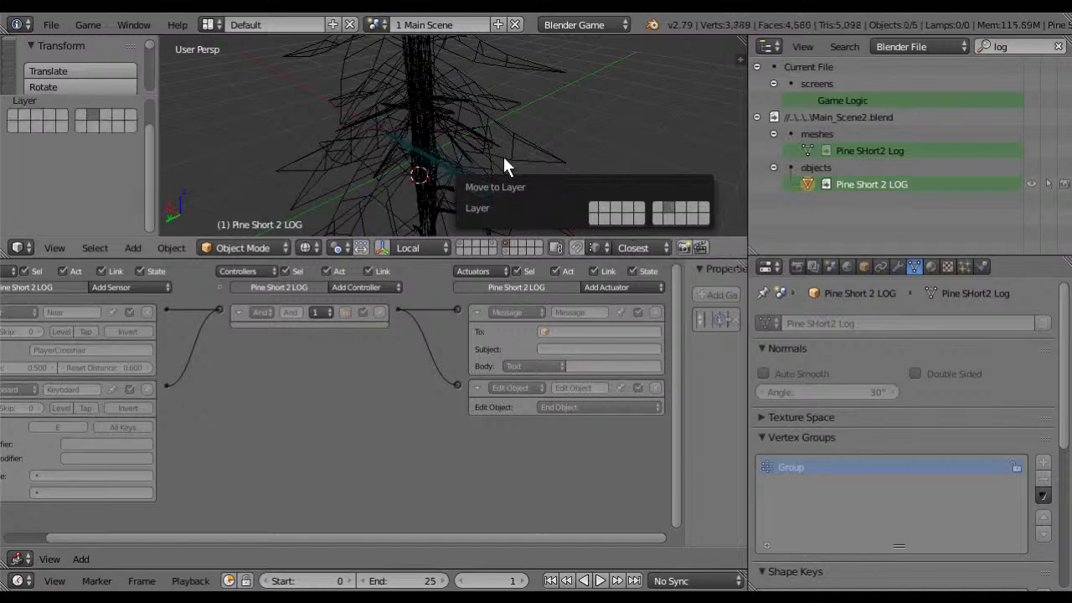
right_click(466, 181)
key(m)
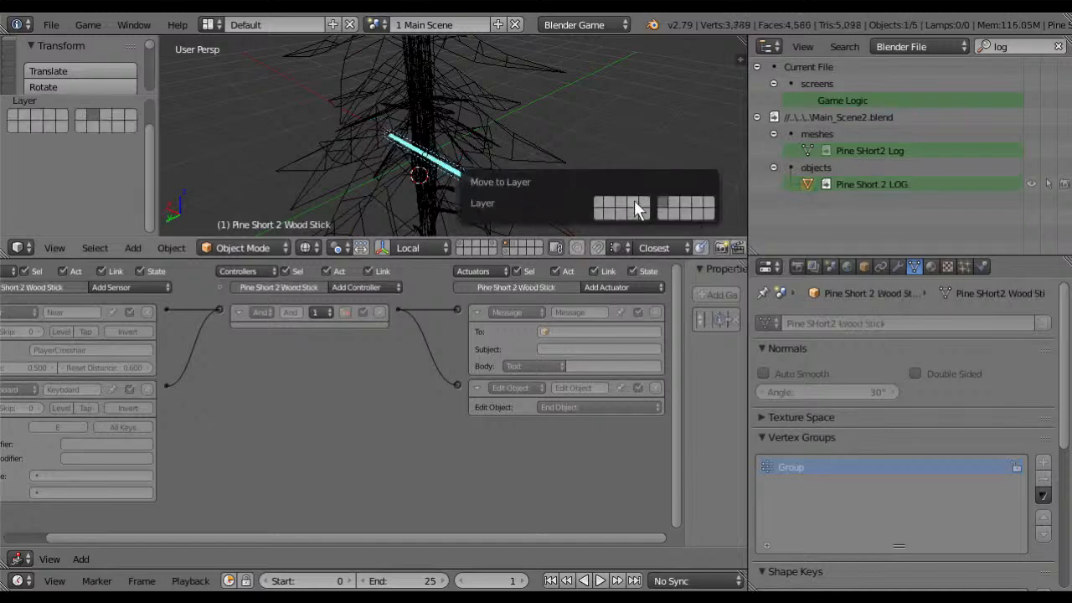
click(674, 211)
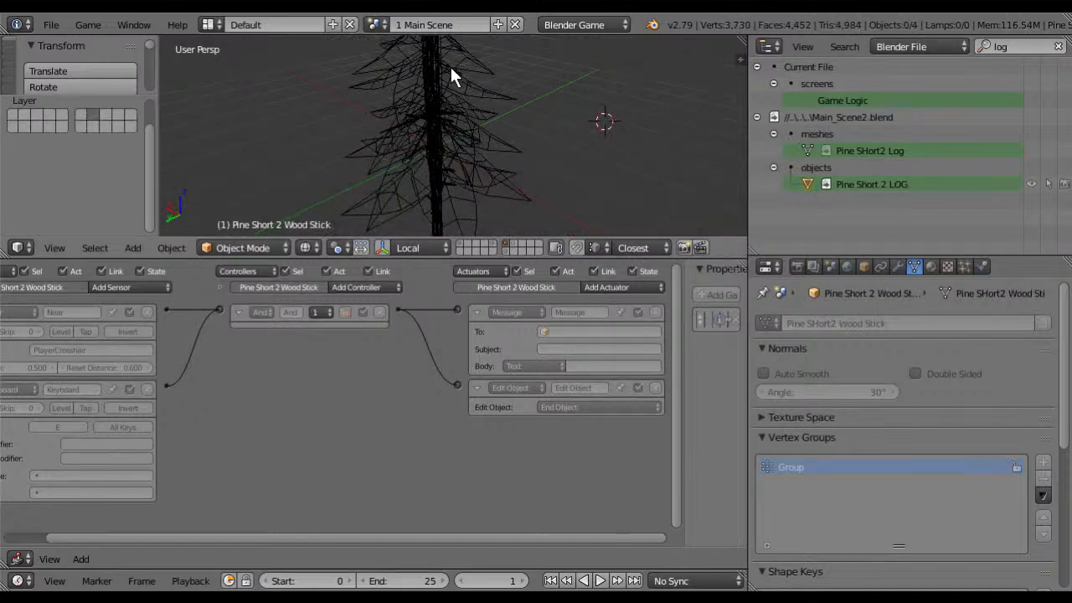
Step: Assign Pine Short 2 LOG as the added object in Pine 2 Cut Master's "1 log" and "2 Log" actuators
right_click(452, 74)
right_click(440, 52)
right_click(442, 52)
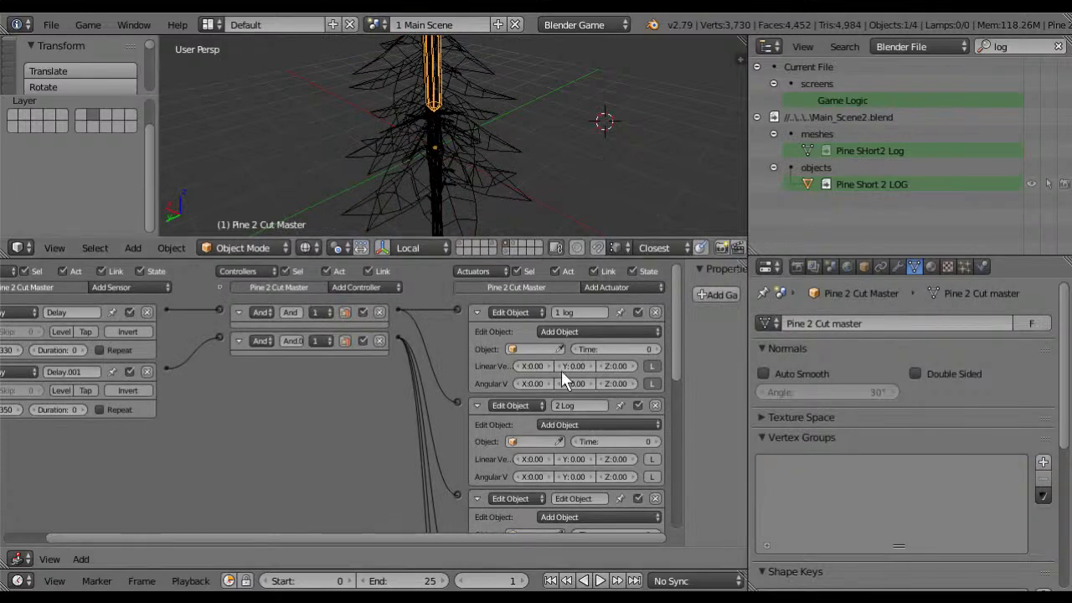
click(536, 349)
text(log)
click(554, 370)
click(537, 442)
text(log)
click(532, 462)
Step: Set the Time of the "1 log" and "2 Log" Add Object actuators to 1200
scroll(528, 461, down, 3)
scroll(555, 512, up, 3)
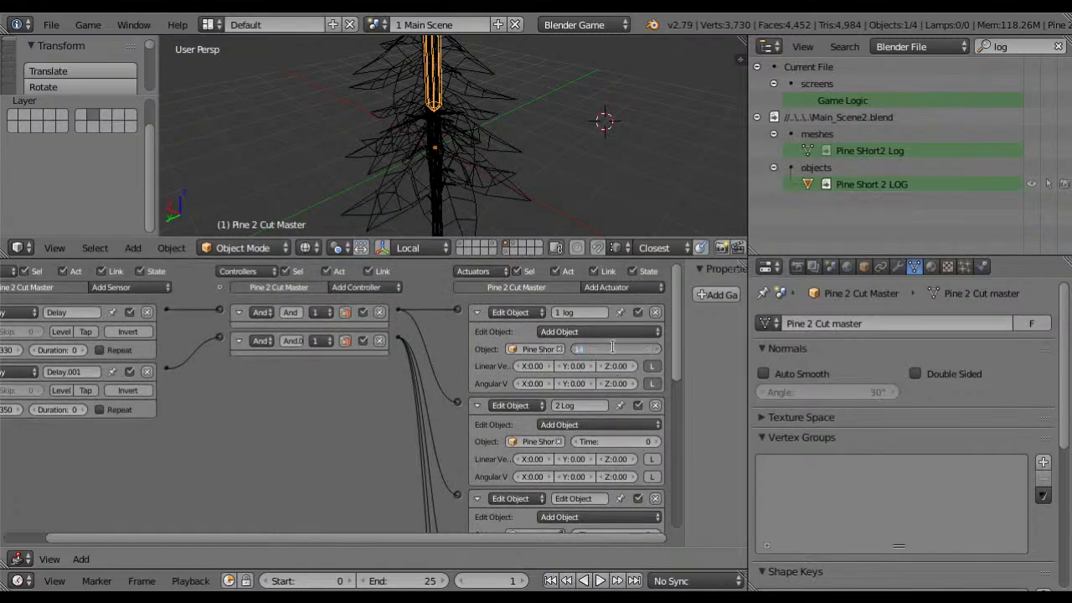
text(1200)
key(Return)
click(620, 441)
text(1200)
key(Return)
Step: Set the Time of the Edit Object and Edit Object.001 Add Object actuators to 1200
scroll(613, 443, down, 3)
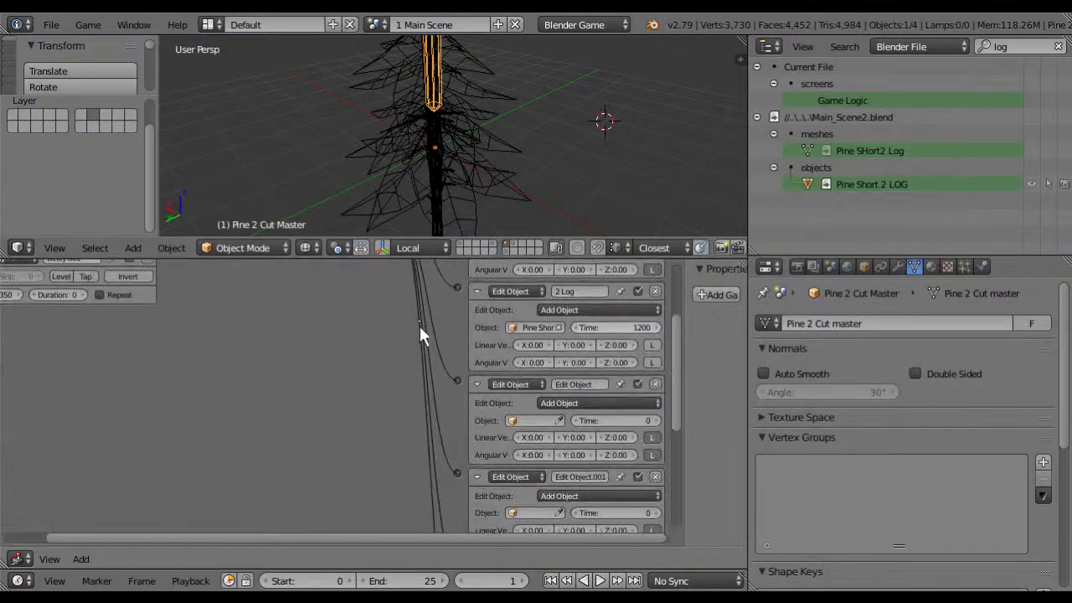
click(601, 422)
text(1200)
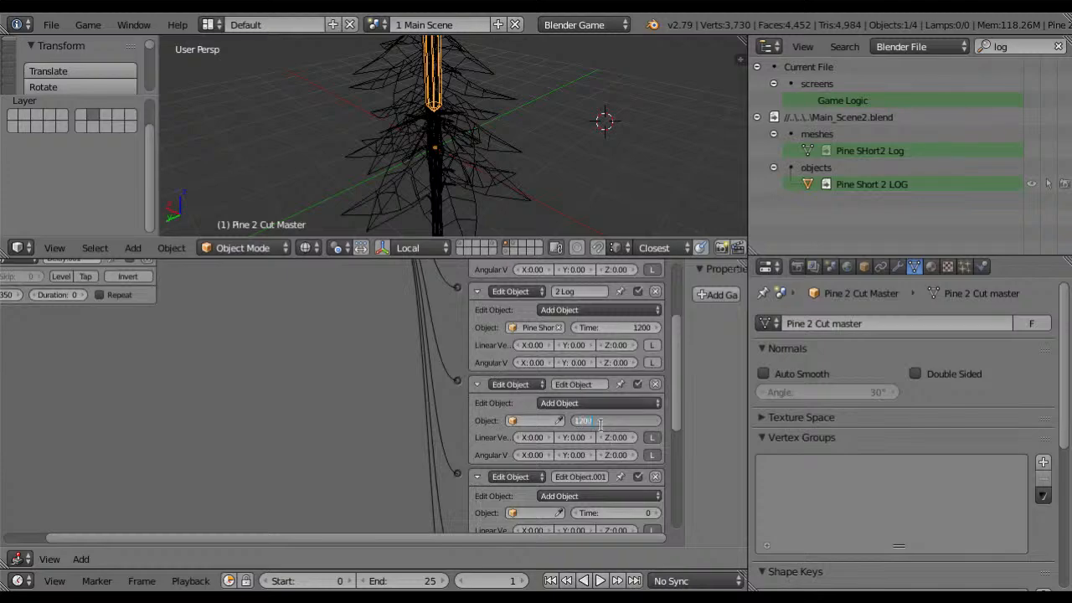
key(Return)
scroll(602, 425, down, 1)
click(626, 465)
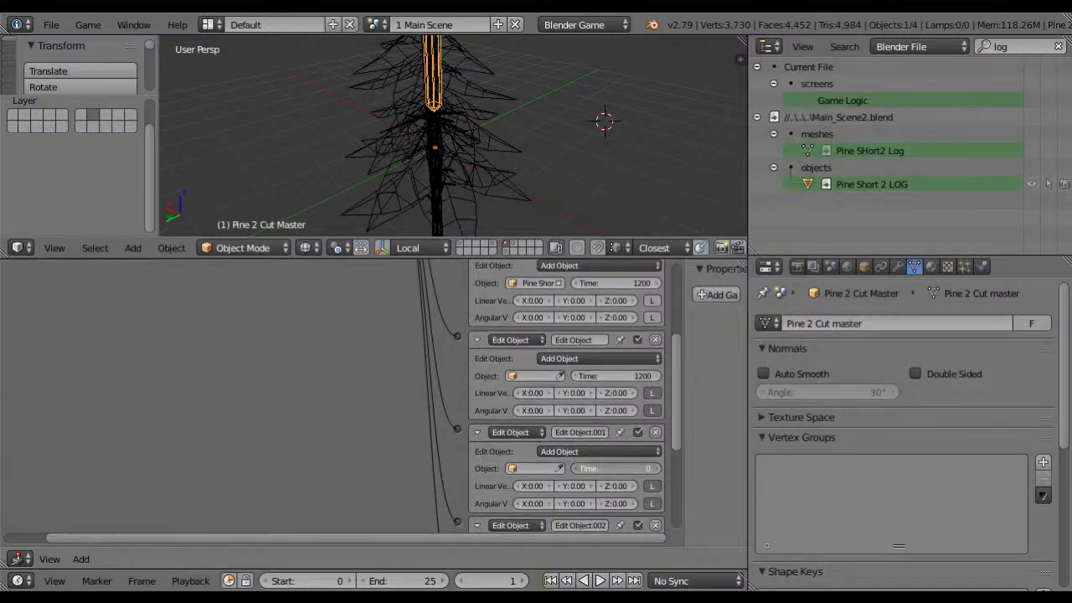
text(1200)
key(Return)
Step: Set the Time of the Edit Object.002 and Edit Object.003 Add Object actuators to 1200
middle_drag(627, 464, 611, 330)
click(614, 436)
text(1200)
key(Return)
middle_drag(621, 489, 622, 427)
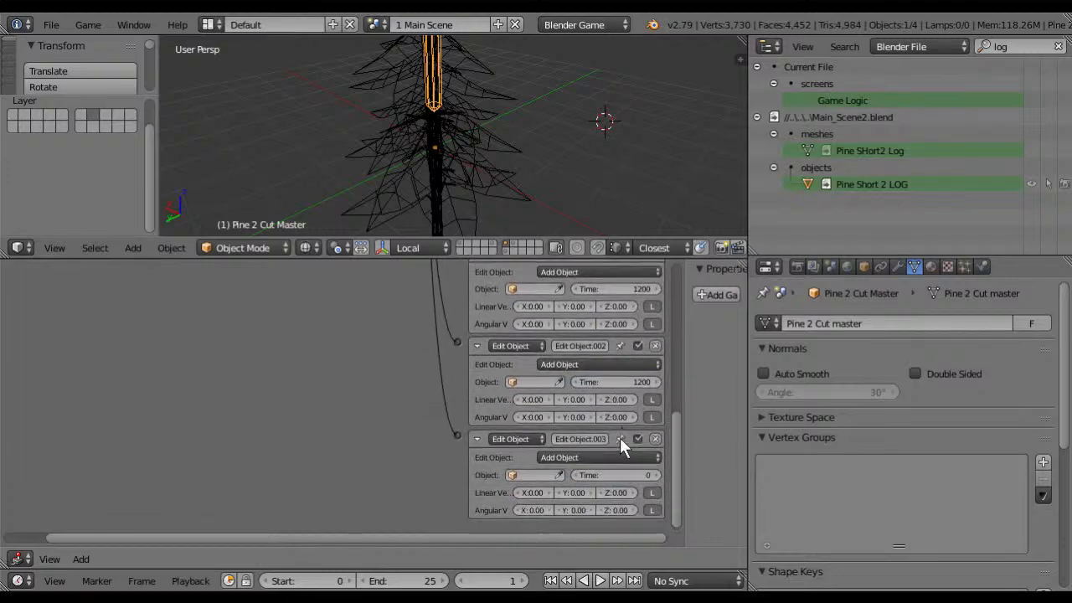
click(596, 475)
text(1200)
key(Return)
Step: Assign Pine Short 2 Wood Stick as the added object in the Edit Object.002 and Edit Object.001 actuators
middle_drag(577, 432, 592, 539)
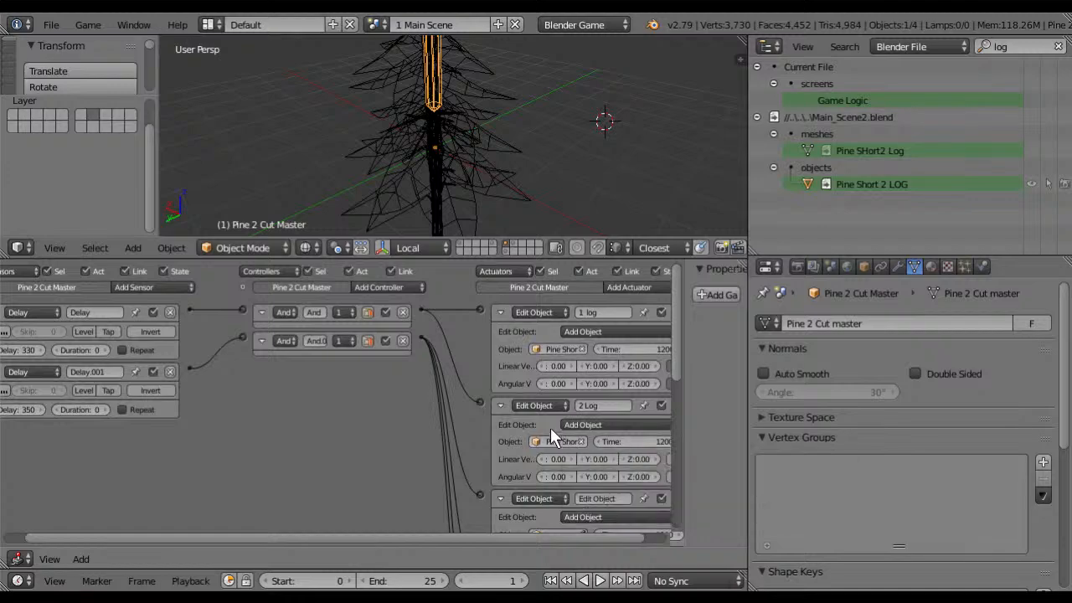
middle_drag(542, 424, 461, 437)
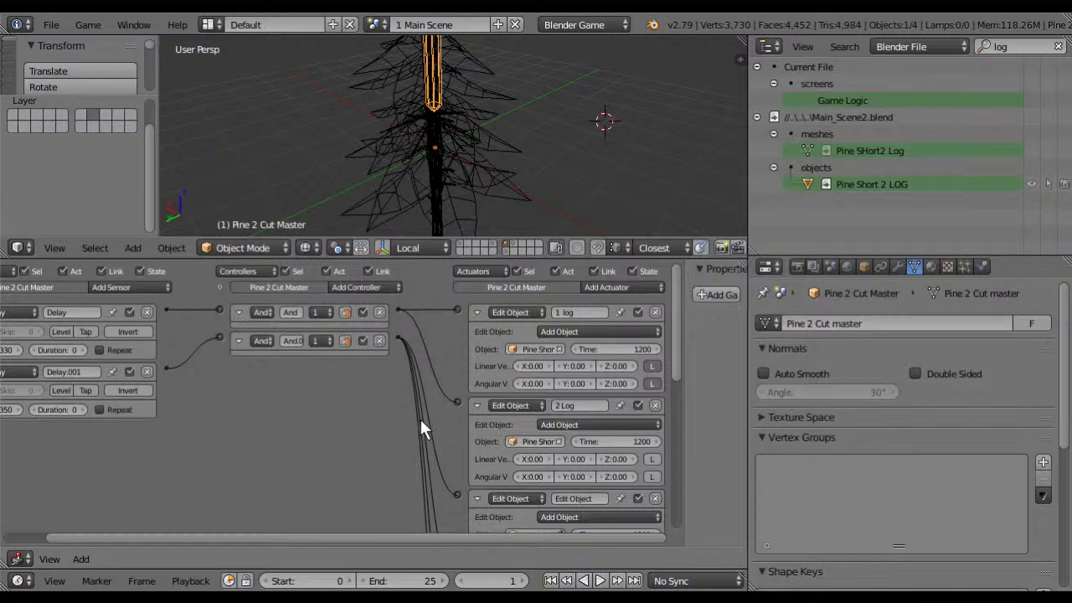
middle_drag(421, 419, 367, 404)
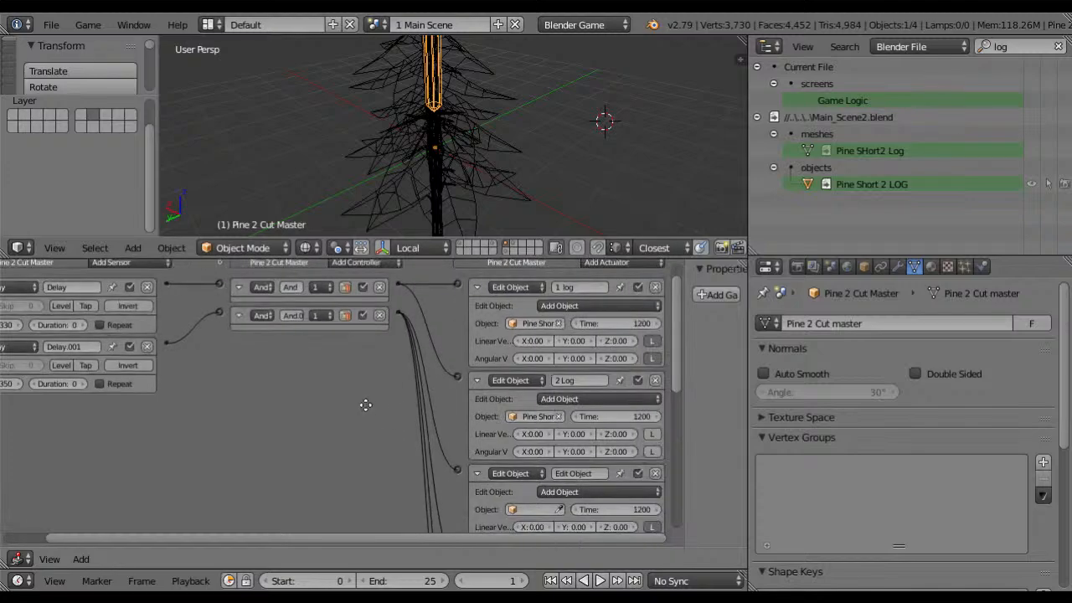
middle_drag(654, 451, 473, 436)
click(553, 430)
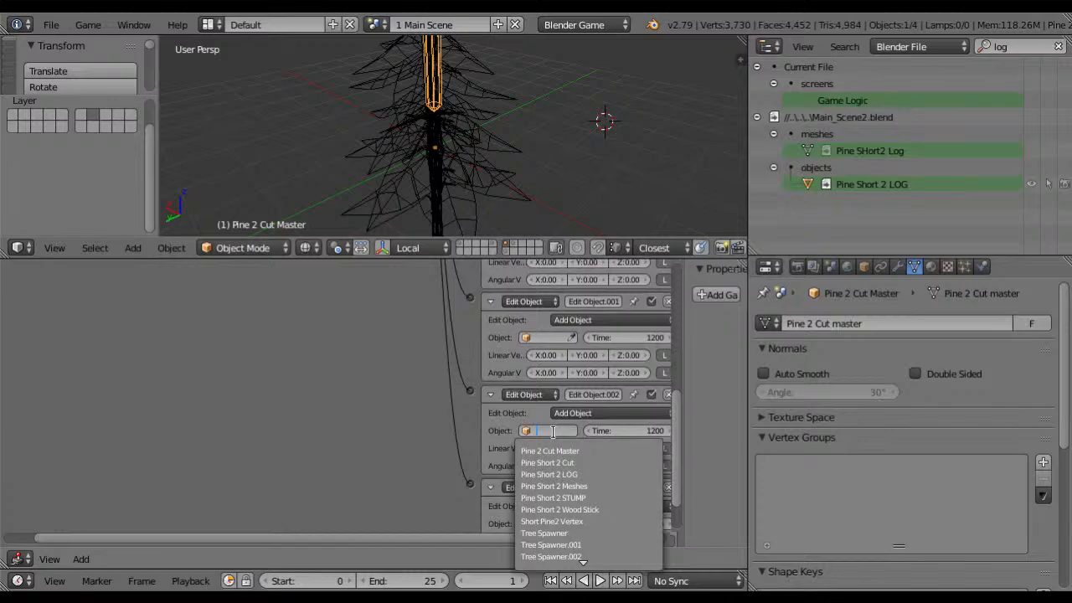
text(st)
click(565, 472)
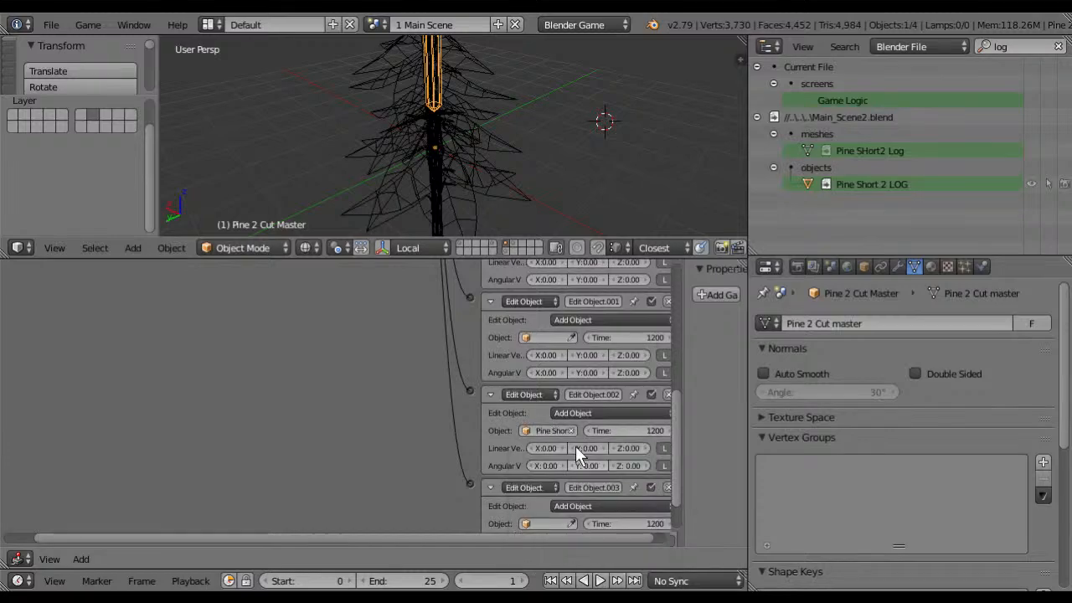
click(545, 337)
text(sta)
click(556, 357)
Step: Assign Pine Short 2 Wood Stick as the added object in the Edit Object.003 and Edit Object actuators
click(545, 524)
text(sti)
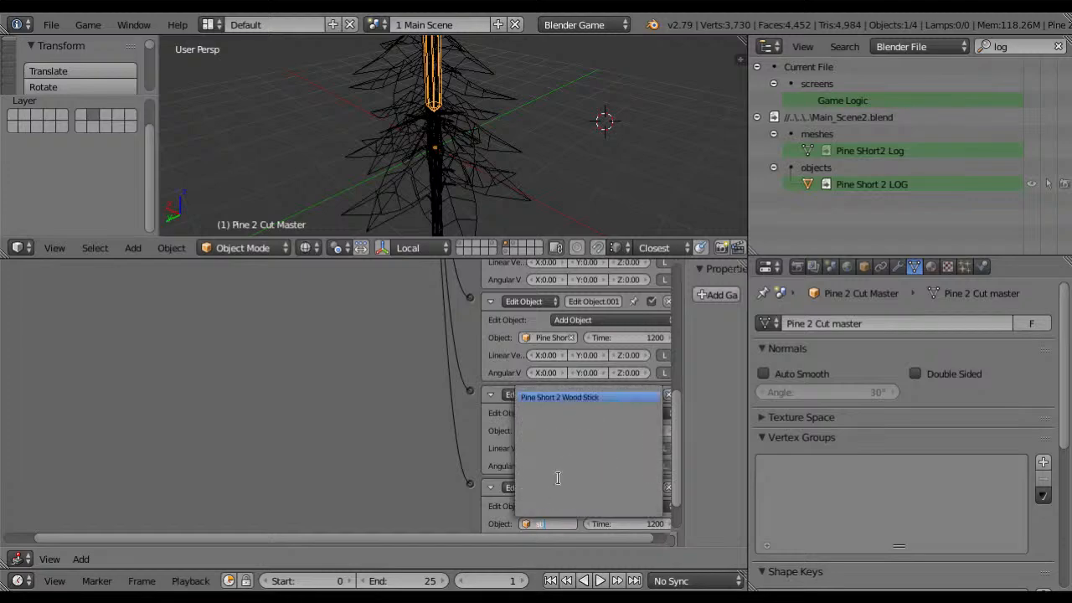
click(578, 397)
scroll(578, 397, up, 5)
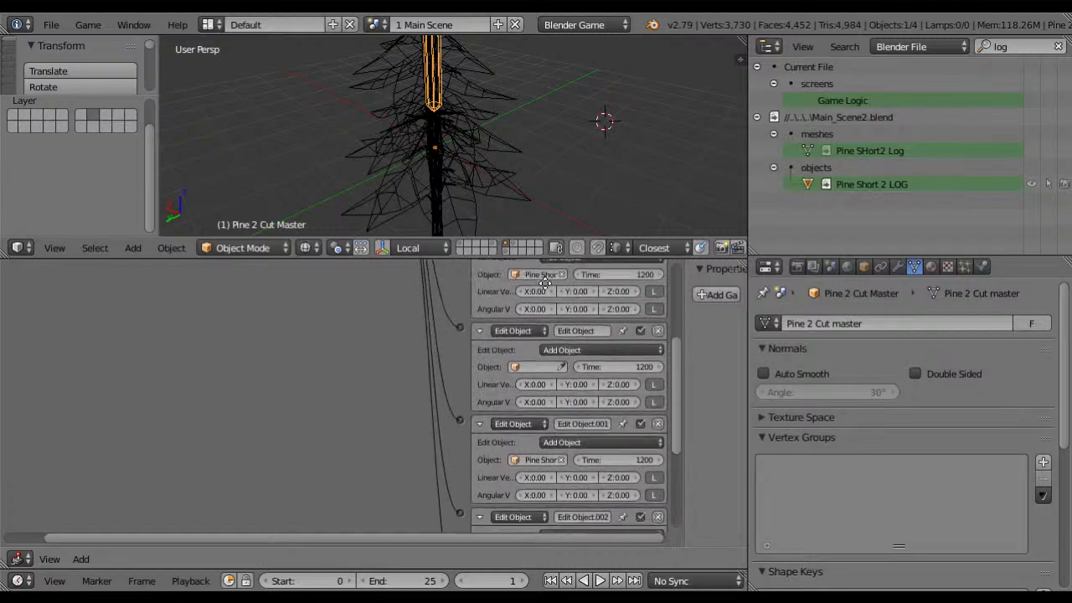
scroll(543, 274, up, 3)
click(545, 438)
text(stu)
click(578, 452)
scroll(570, 377, up, 4)
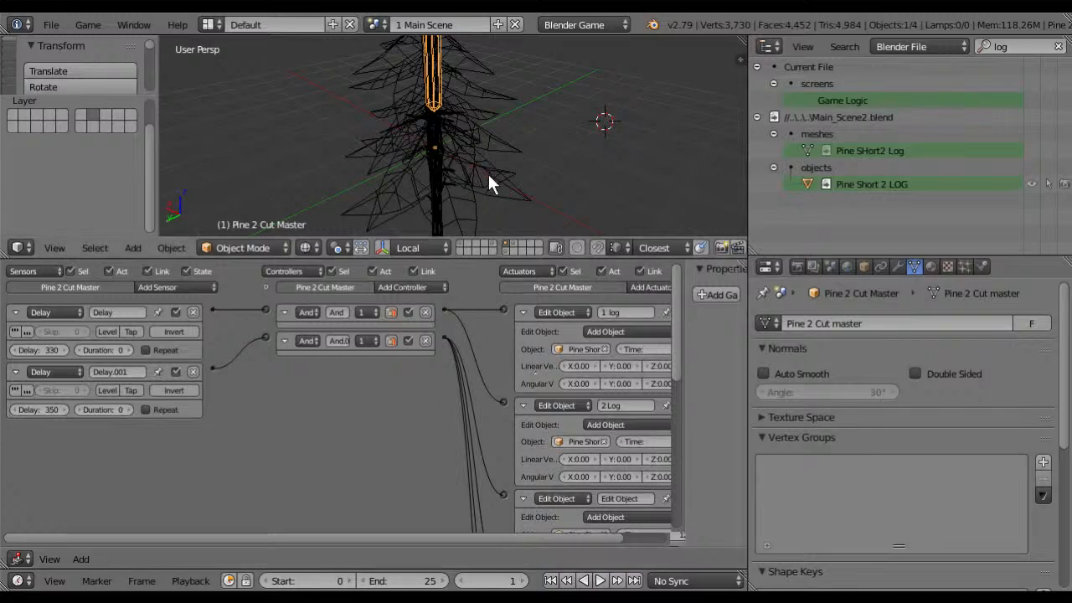
Step: Deselect all objects, show only layer 1 and save the tree library file
key(a)
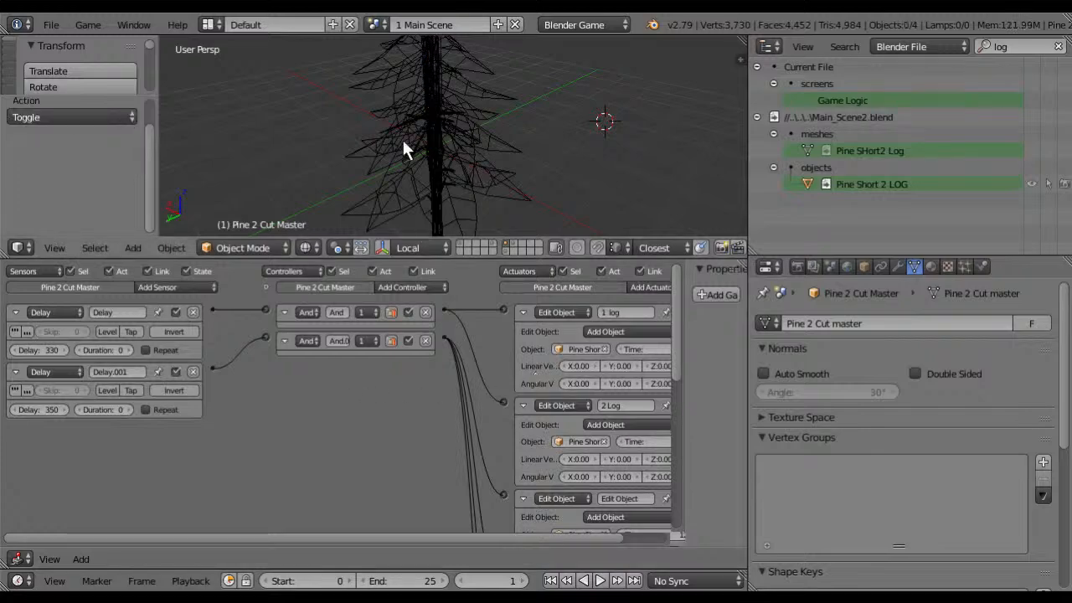
click(54, 24)
click(92, 159)
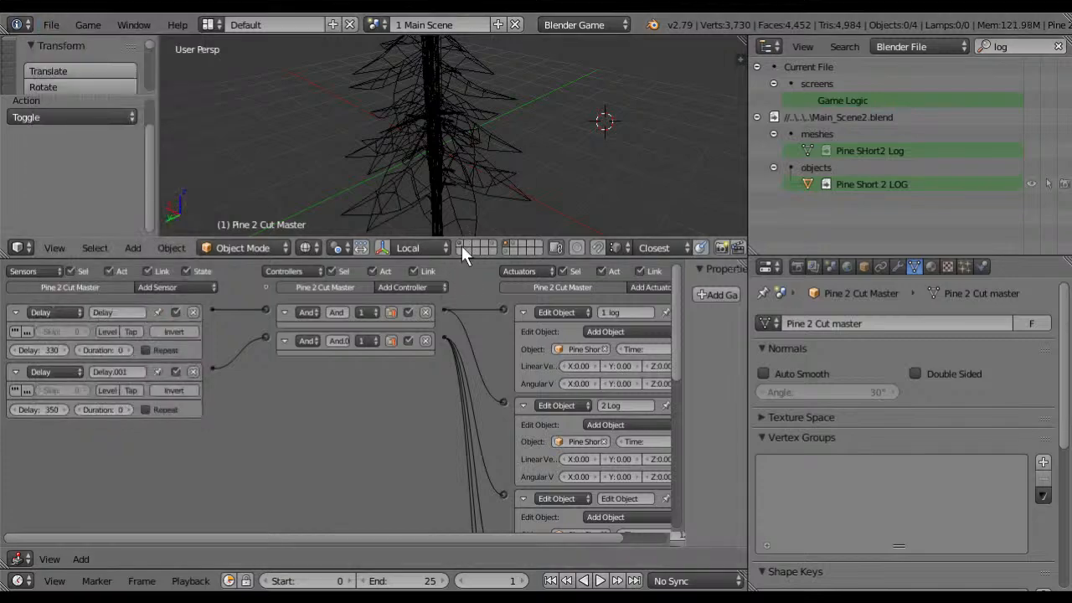
click(462, 246)
click(51, 24)
click(98, 146)
Step: Open the recent file Main_Scene2.blend
click(51, 25)
mouse_move(103, 77)
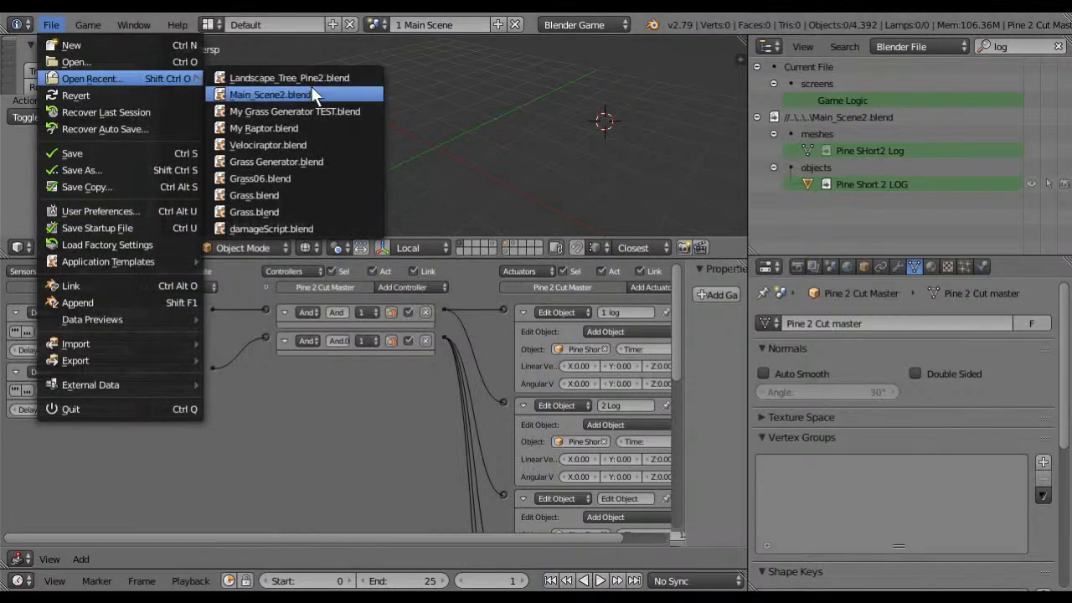
click(312, 92)
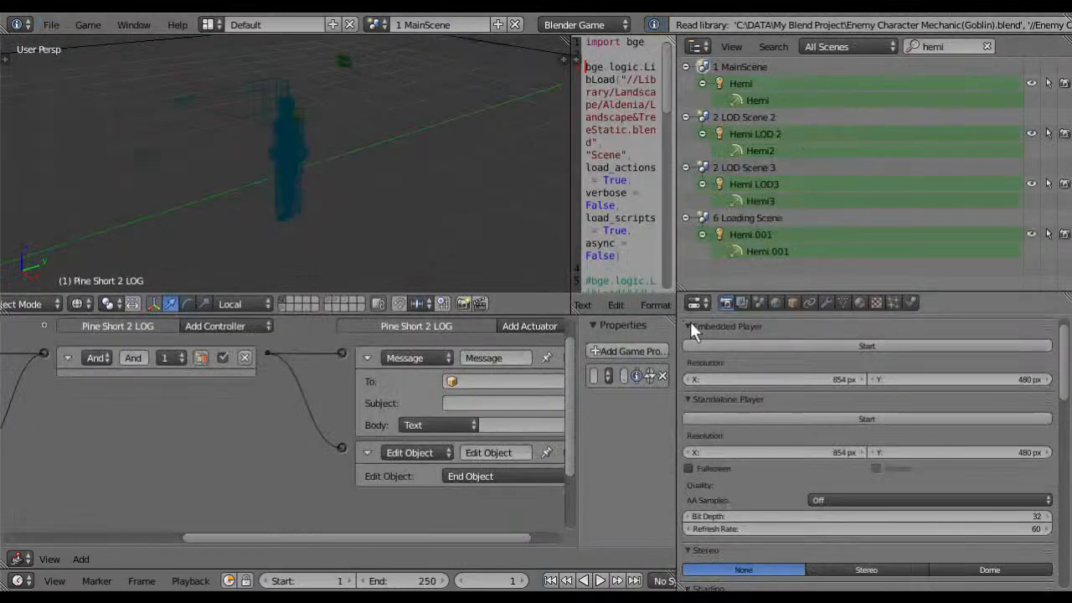
Step: Uncomment the script's TEST.blend LibLoad line, point it to Landscape_Tree_Pine2.blend and save the main scene file
drag(261, 201, 258, 201)
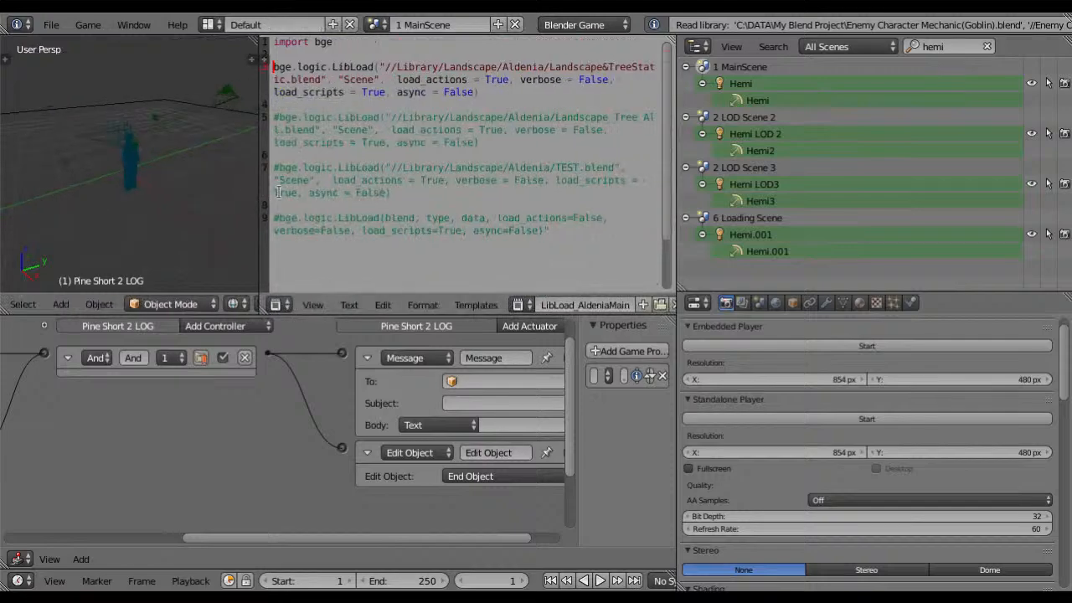
click(276, 168)
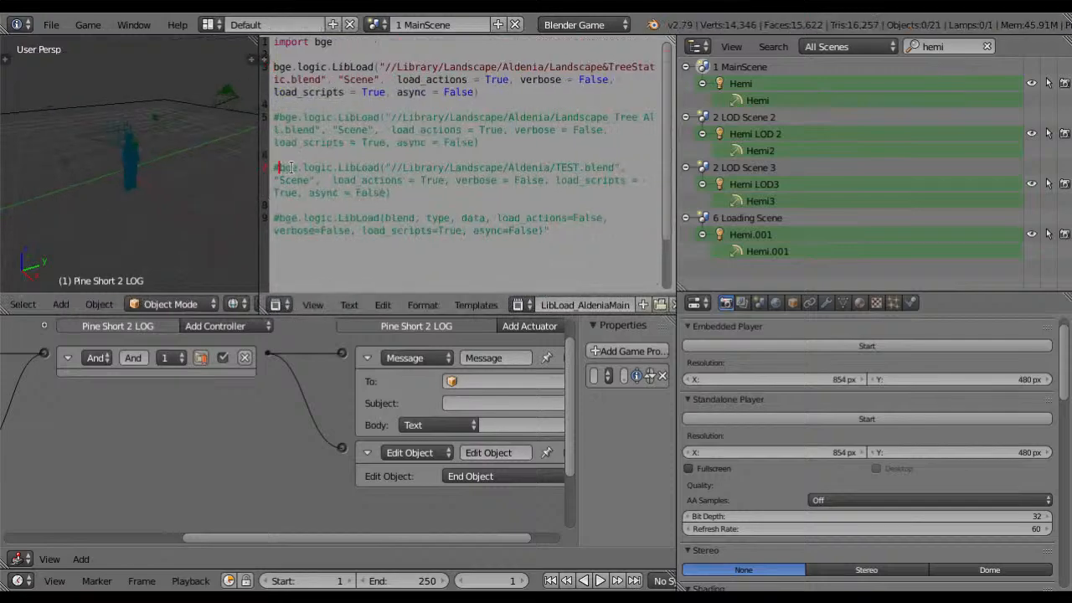
key(Delete)
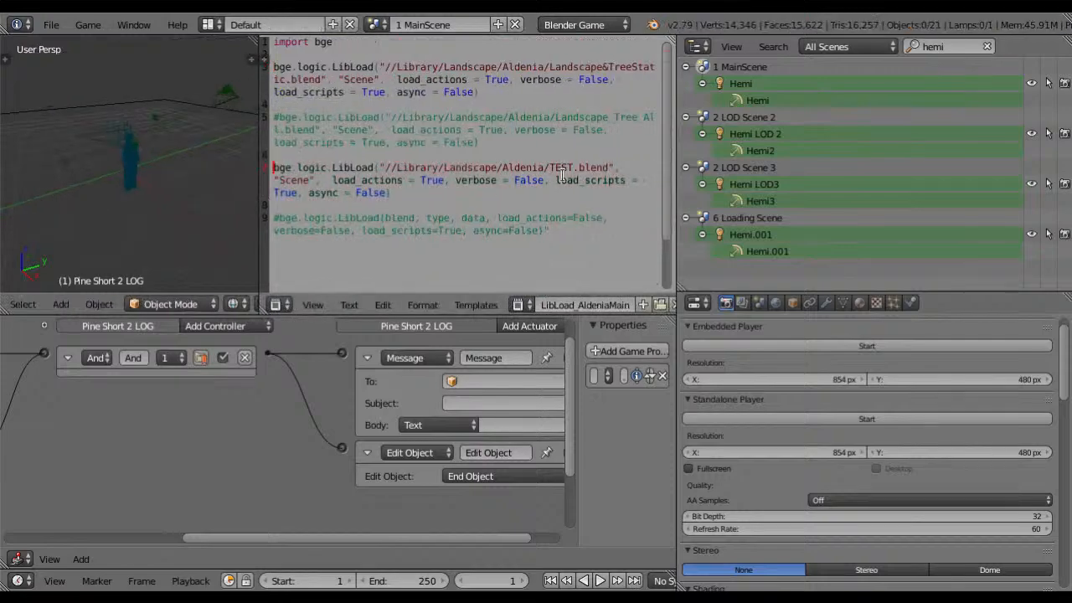
drag(549, 168, 607, 168)
text(Landscape_Tree_Pine2.blend)
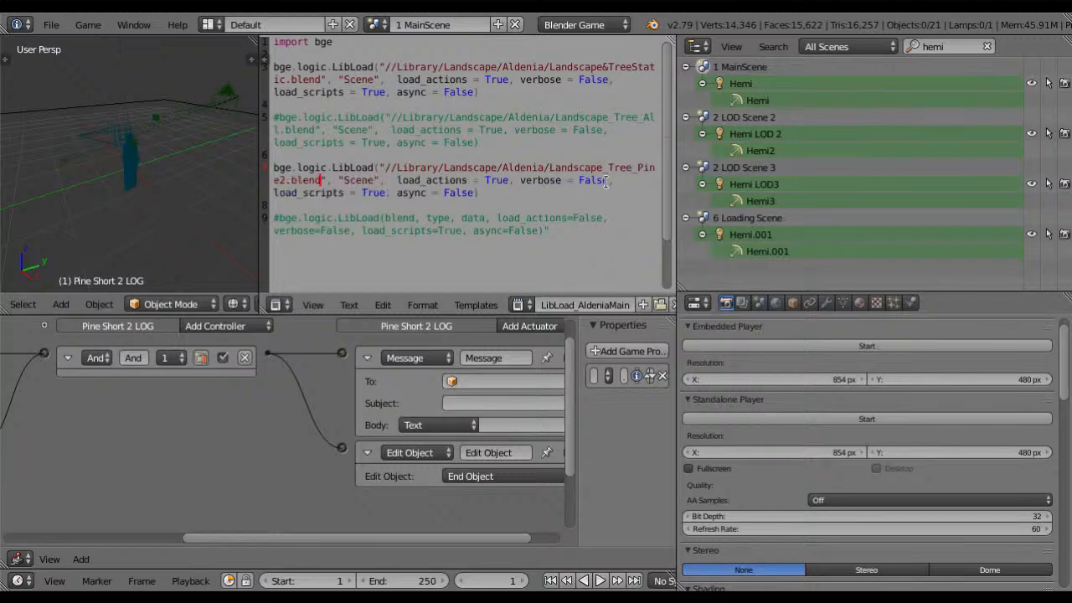
click(48, 25)
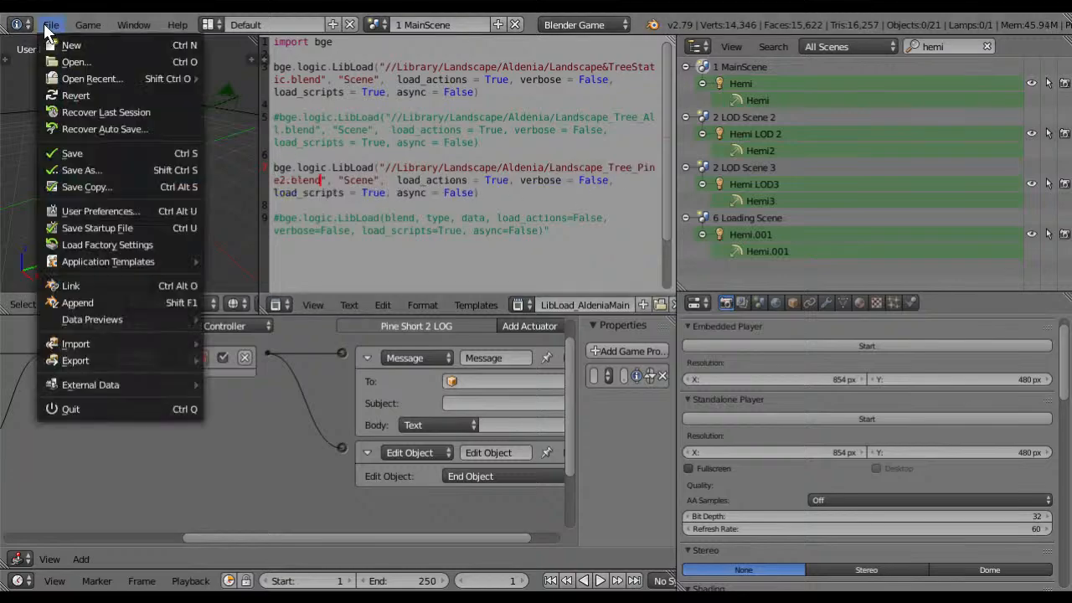
click(89, 151)
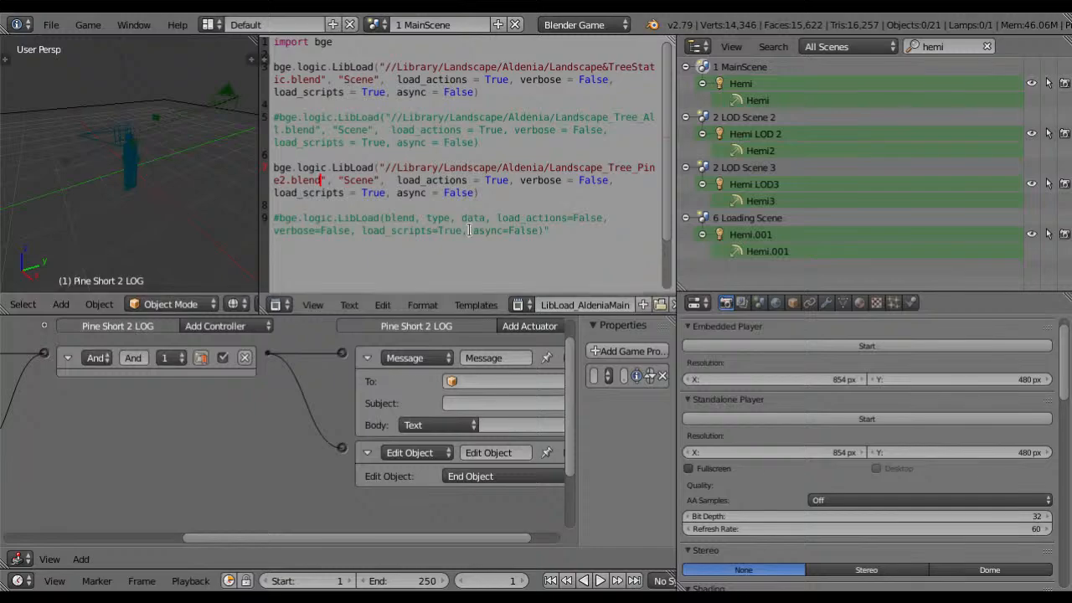
Step: Test-run the main scene in the standalone player and quit it
click(781, 419)
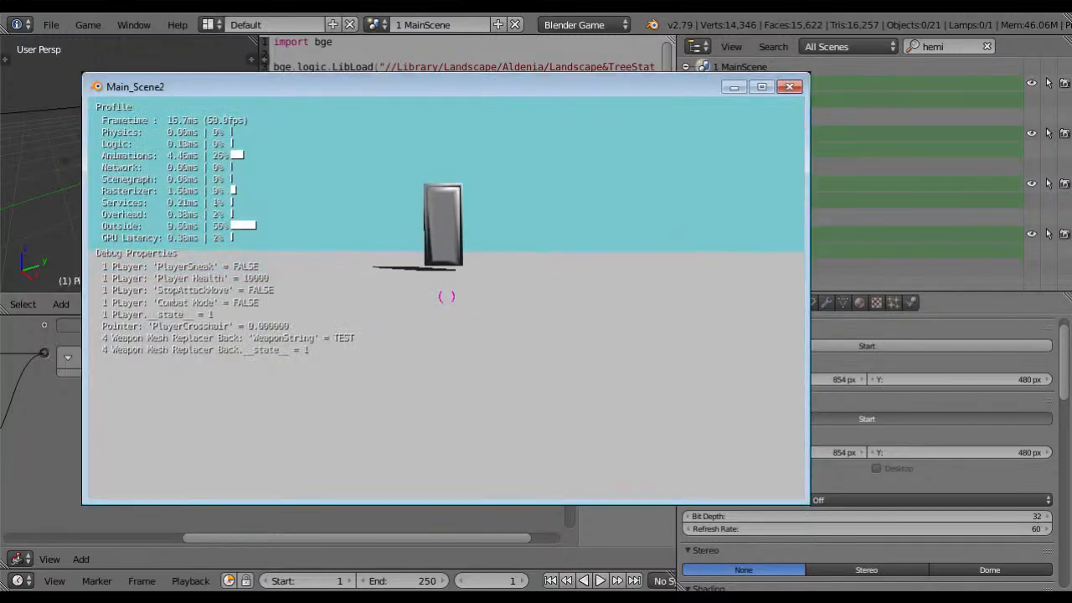
key(Escape)
Step: Show the main scene's first layer as well and start the game in the standalone player
scroll(218, 301, down, 5)
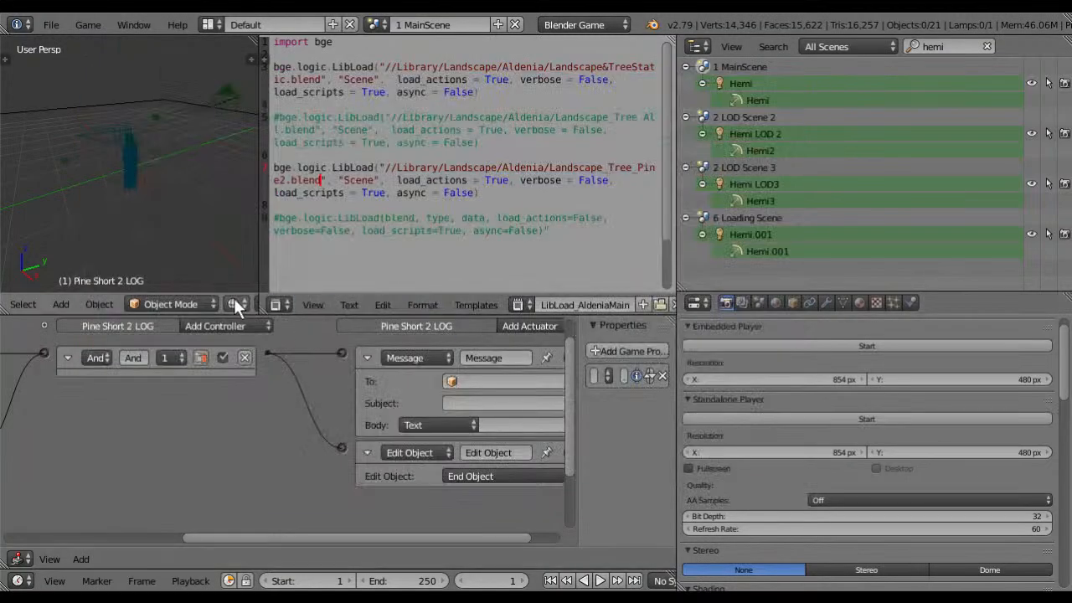
scroll(199, 303, down, 2)
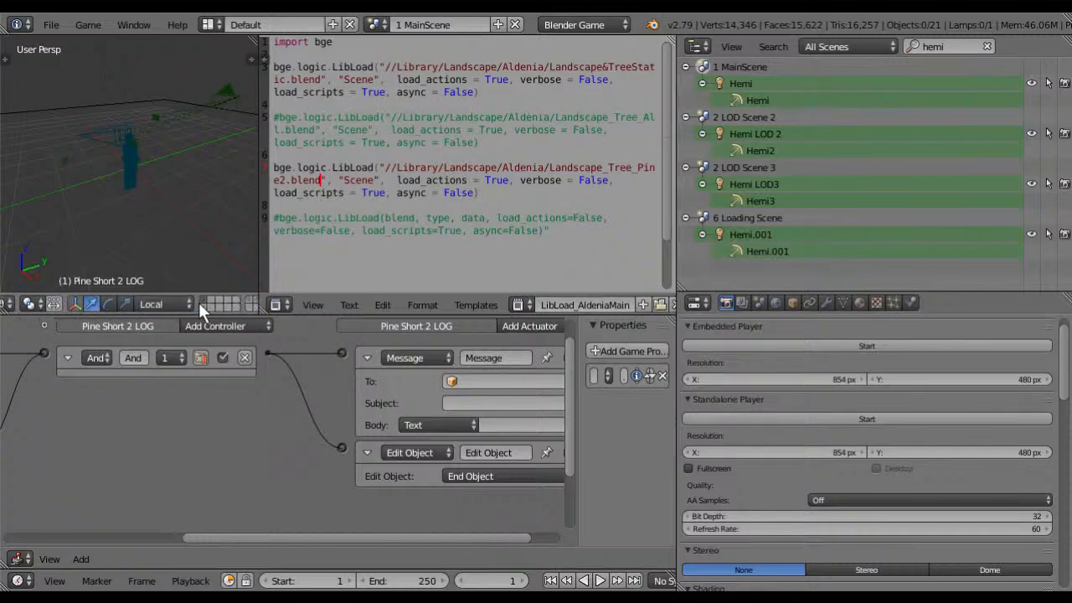
click(57, 27)
click(803, 419)
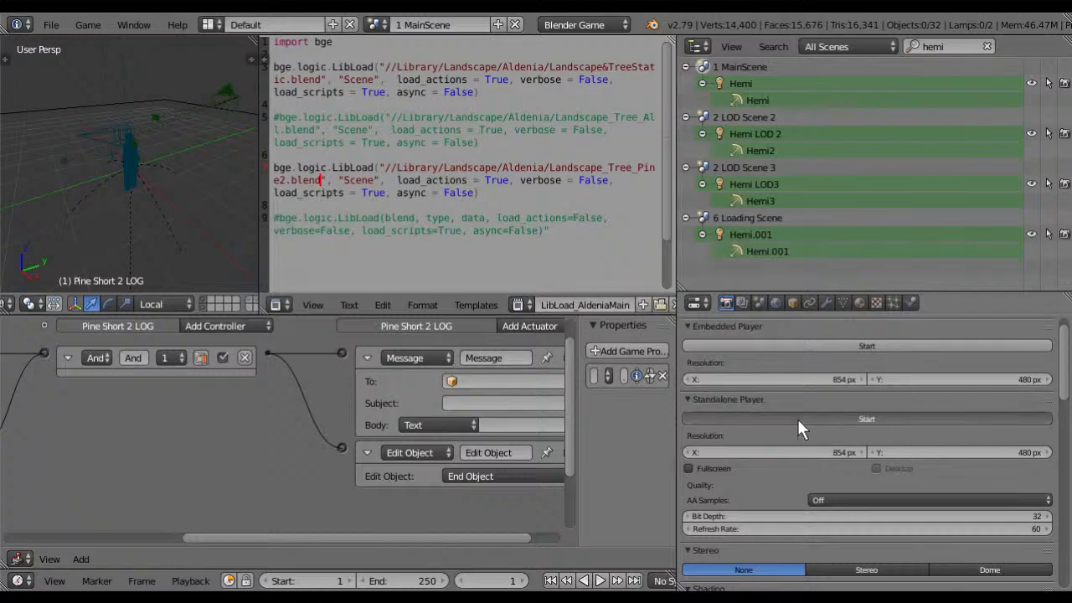
Step: Walk the player through the door into the pine landscape and up to the steel sword
key(w)
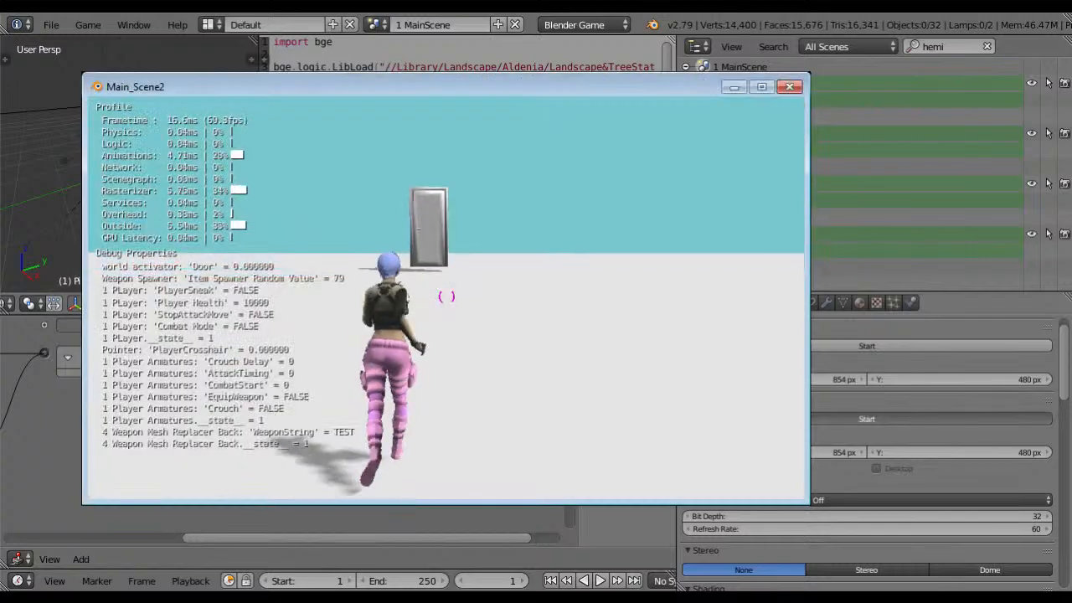
key(w)
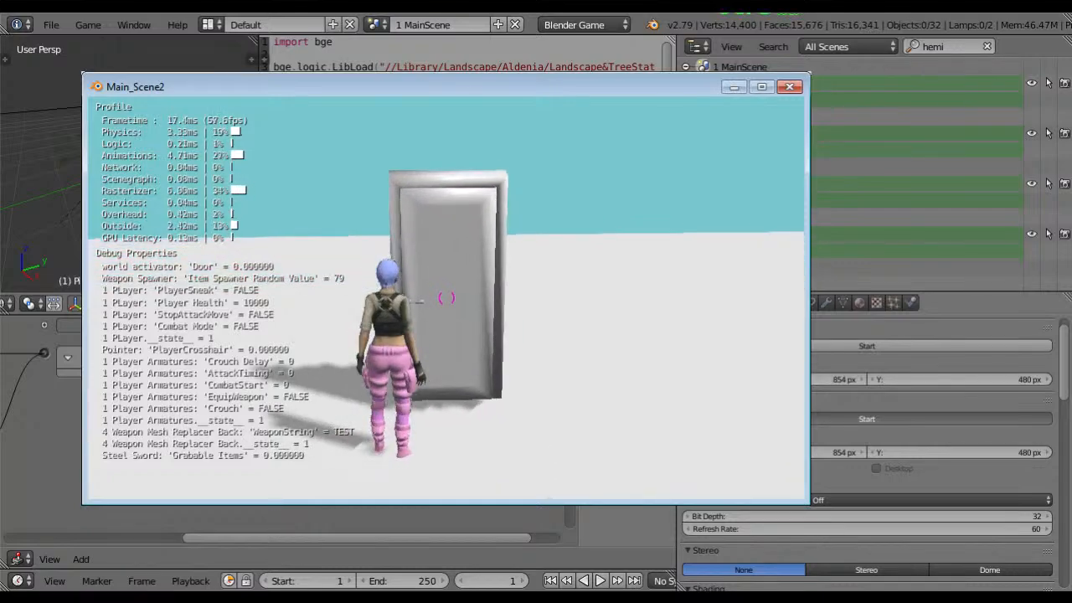
key(d)
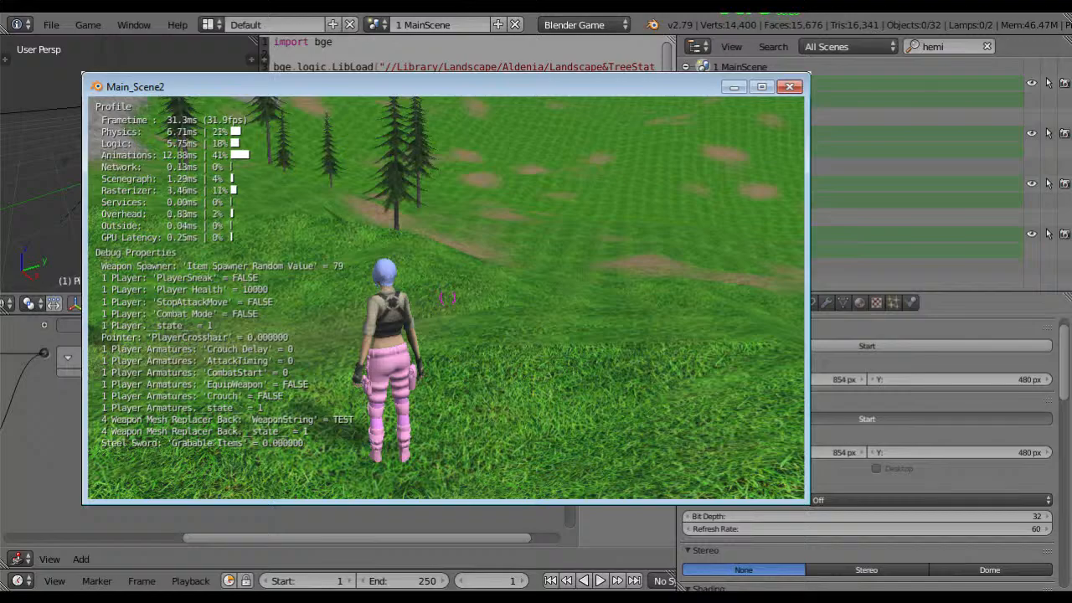
key(w)
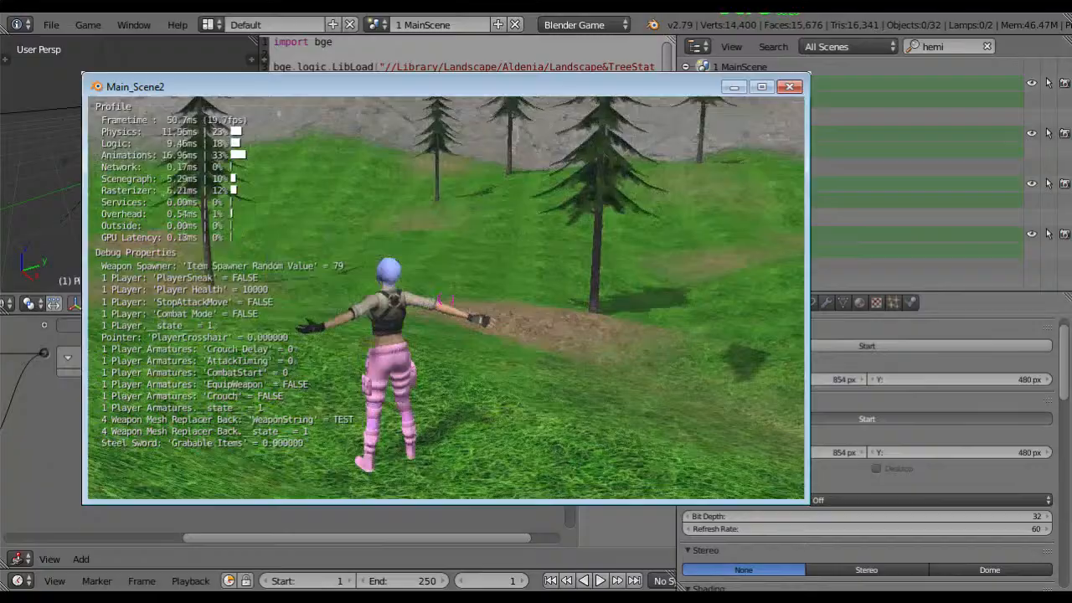
key(w)
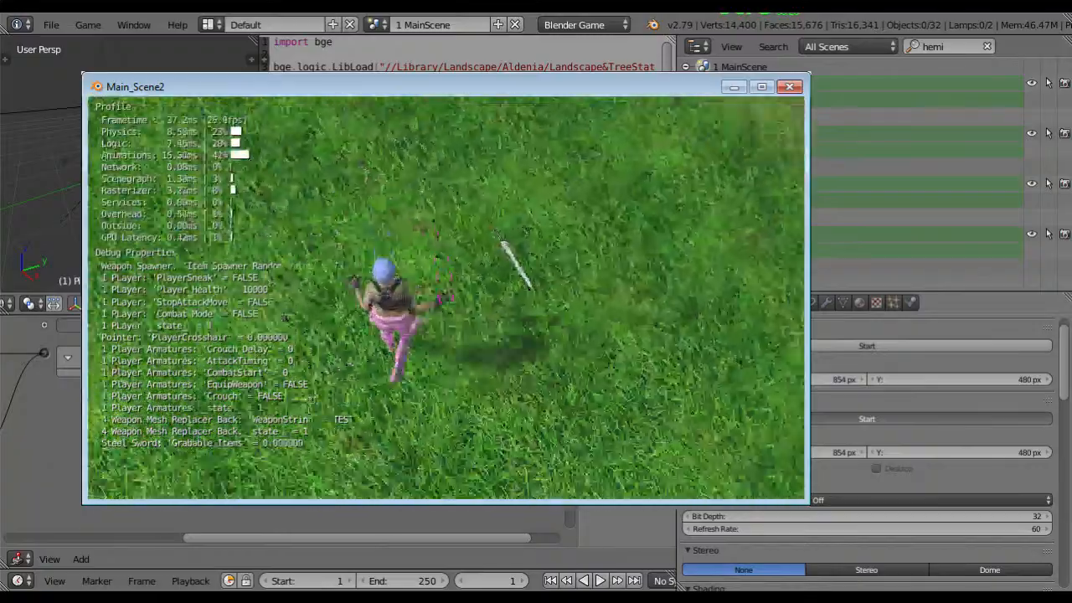
Step: Equip the steel sword and cut down a pine tree with it to test the spawning
key(e)
key(w)
key(f)
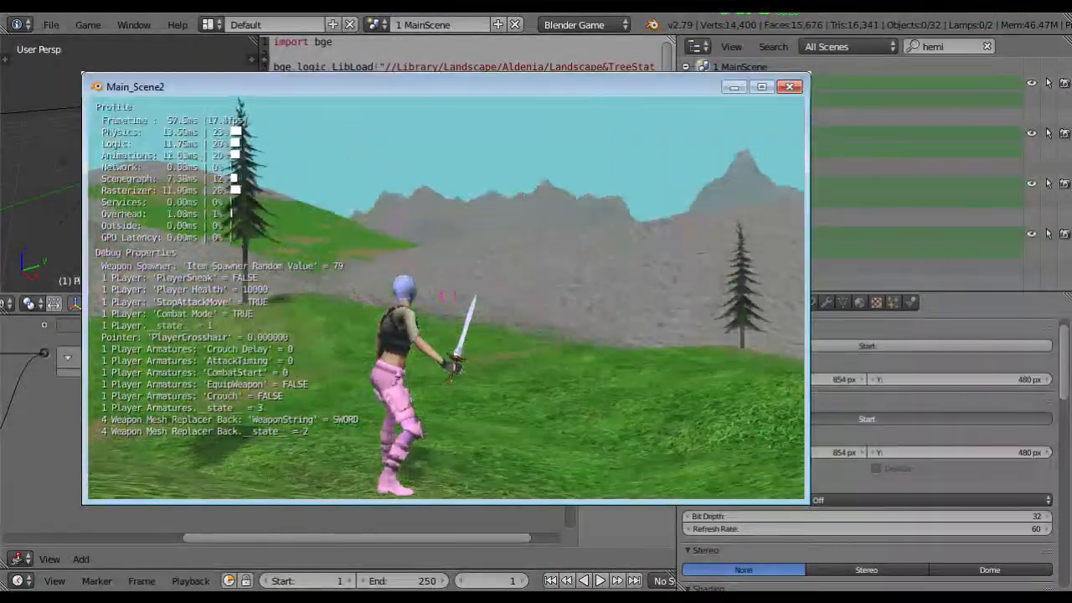
key(d)
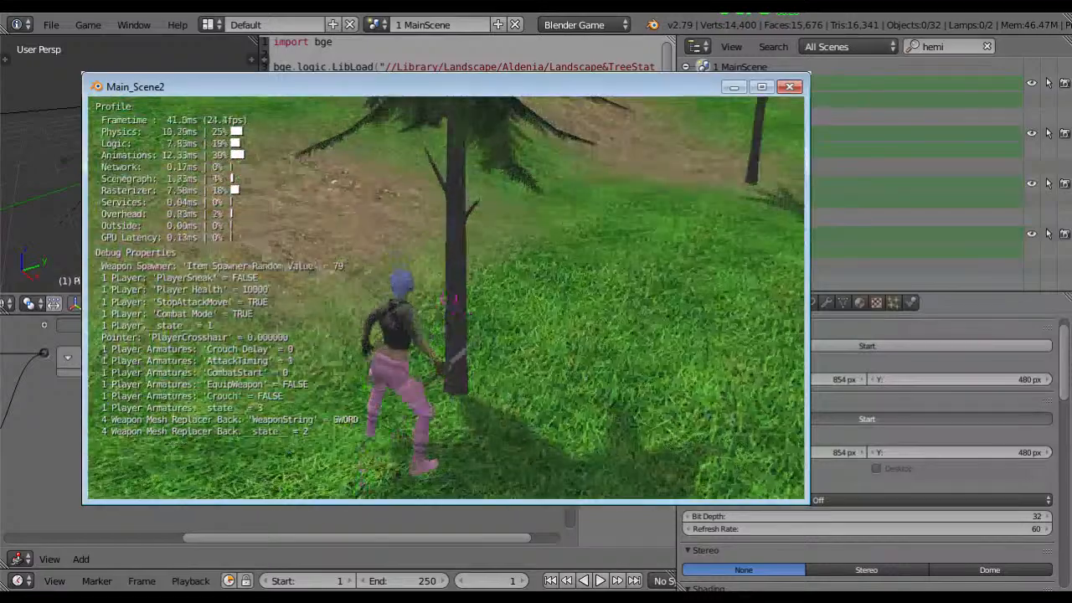
click(448, 299)
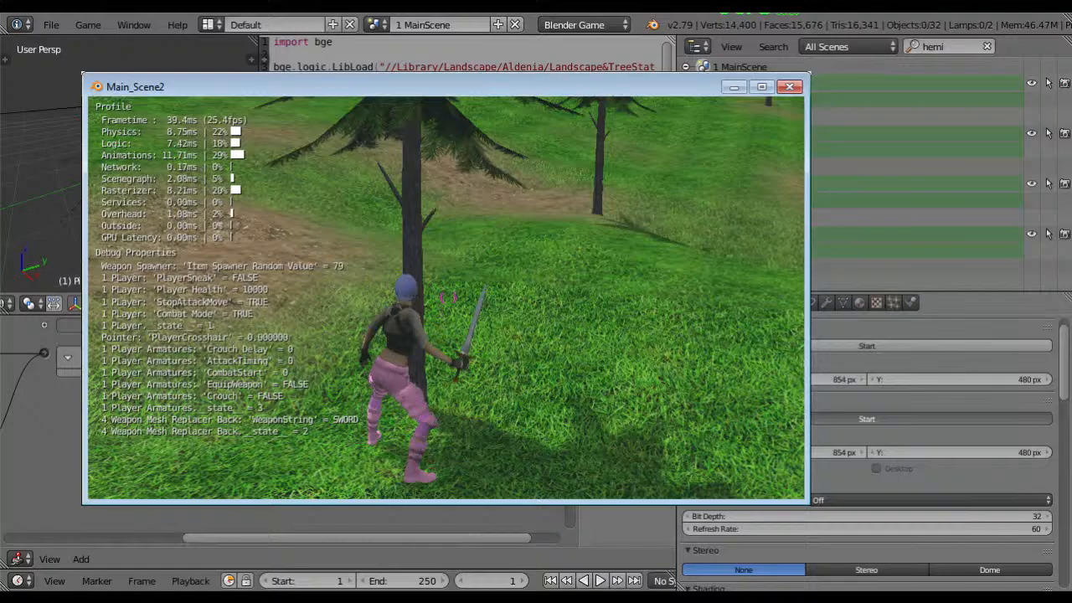
key(s)
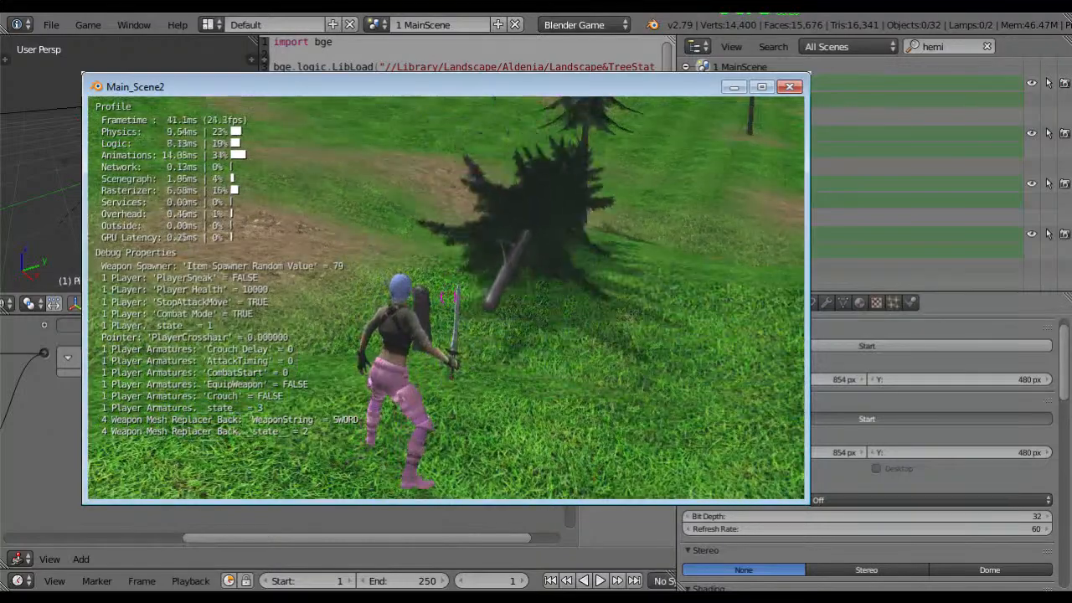
Step: Walk the player up to the fallen logs, try interacting with them, and close the stopped game program
key(d)
key(w)
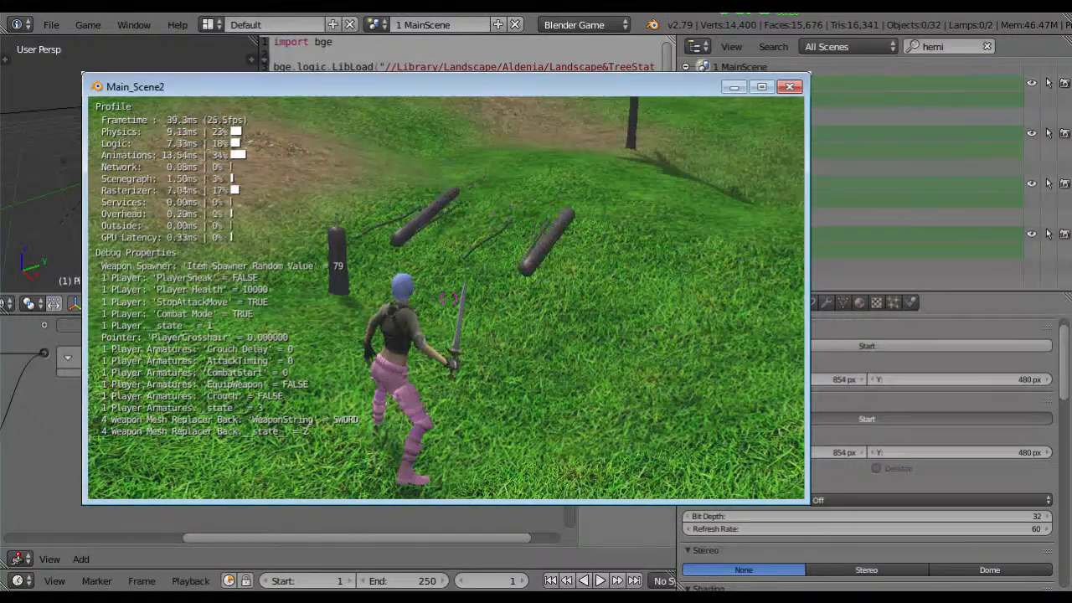
key(w)
key(e)
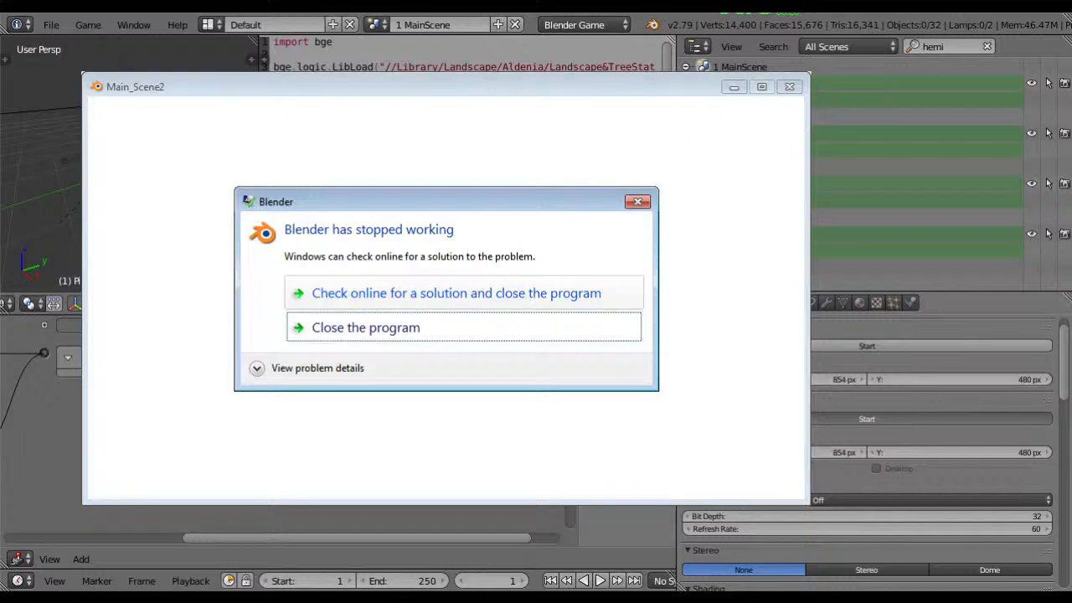
click(448, 319)
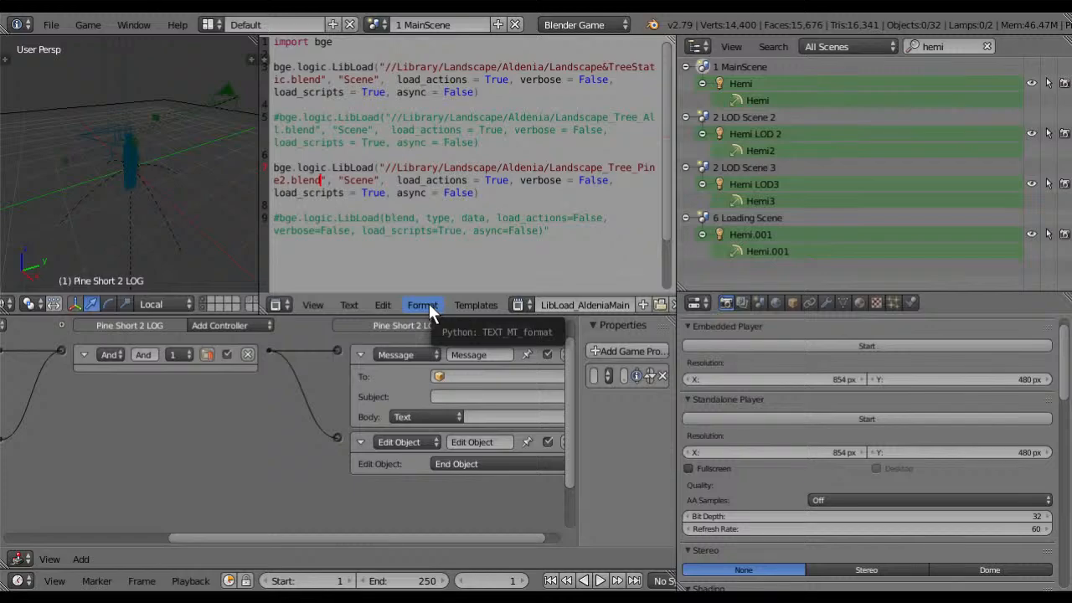
Step: Widen the 3D view and inspect the Pine Short 2 LOG on its own layer, leaving nothing selected
middle_drag(182, 415, 232, 421)
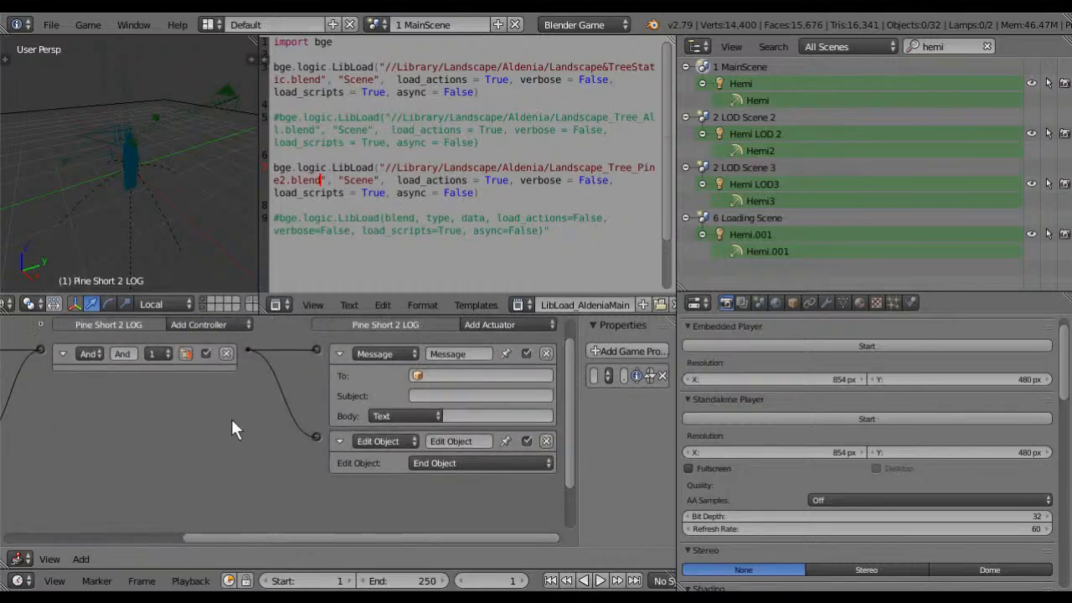
middle_drag(167, 177, 209, 179)
drag(261, 187, 600, 187)
middle_drag(423, 214, 380, 185)
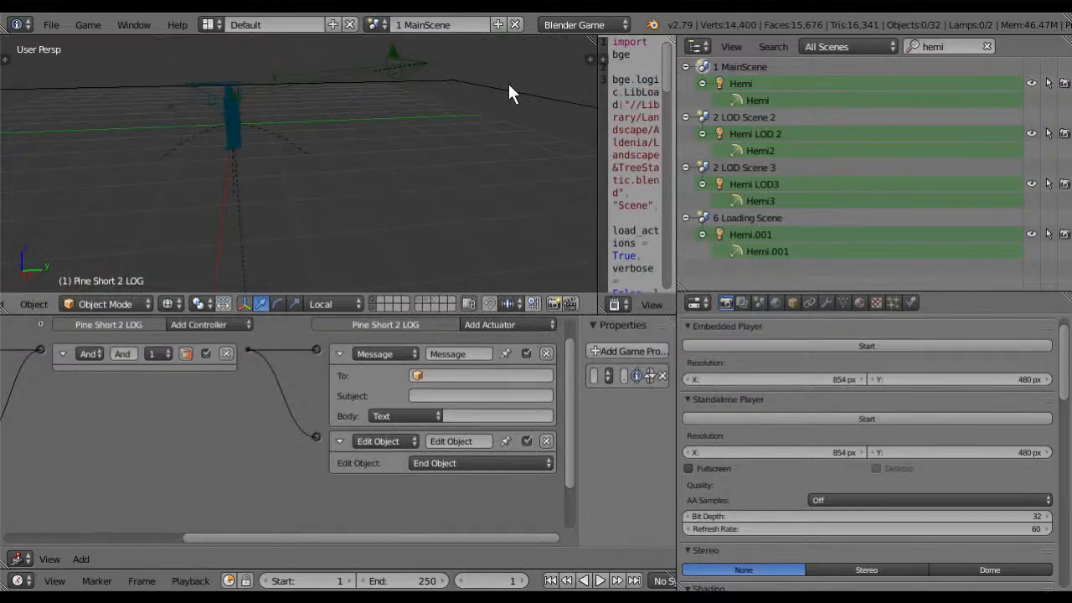
middle_drag(528, 168, 438, 197)
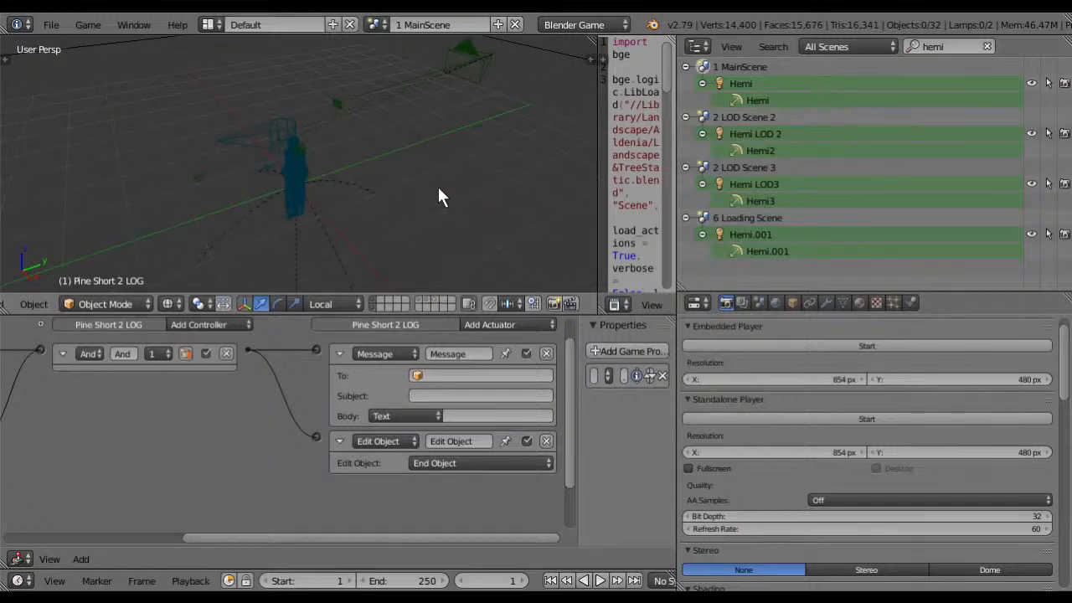
click(447, 301)
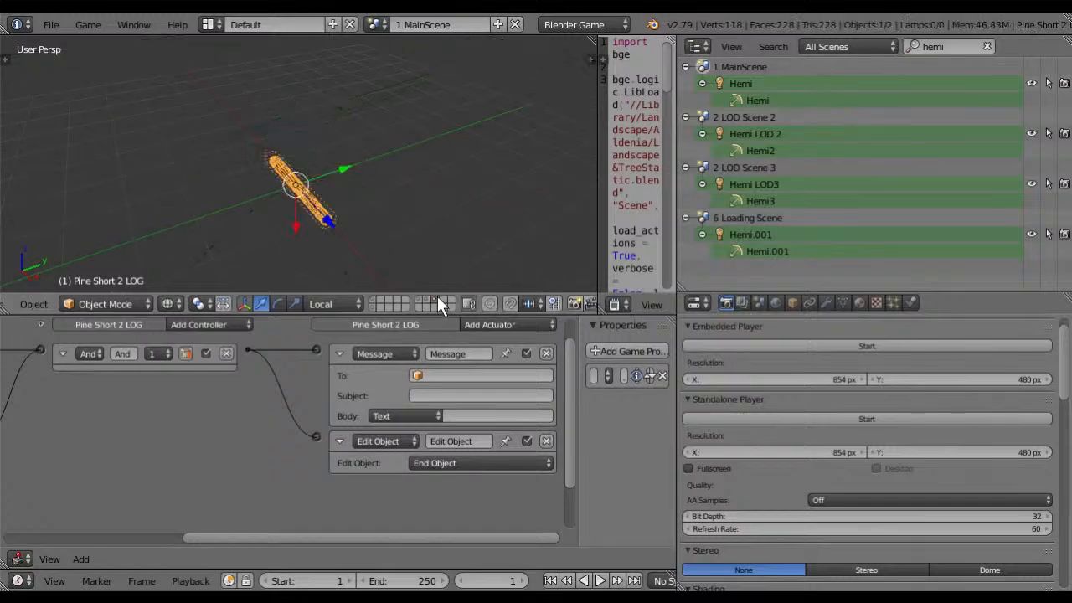
key(a)
right_click(338, 212)
key(a)
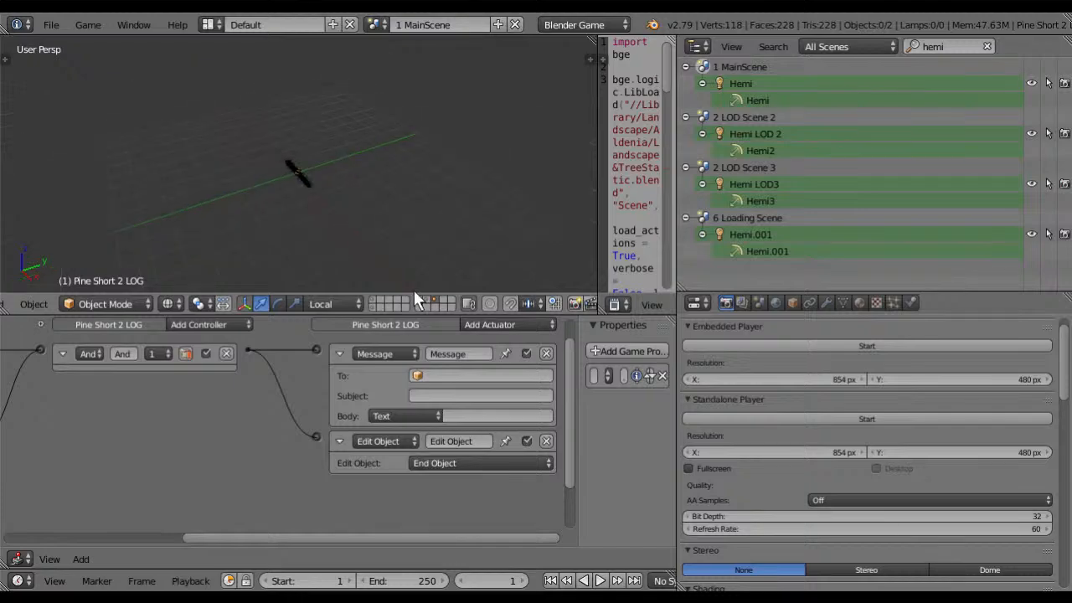
Step: Show the main scene's first layer and duplicate the Weapon Spawner, offsetting the copy along the Y axis
click(374, 304)
click(379, 307)
shift+click(379, 300)
middle_drag(343, 228, 473, 184)
right_click(314, 168)
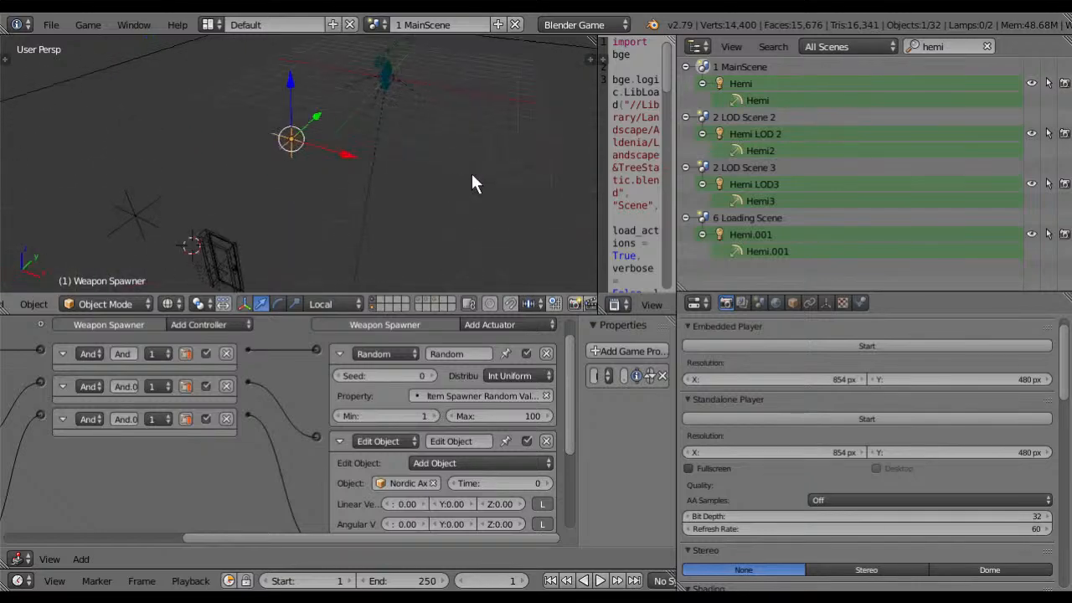
key(shift+d)
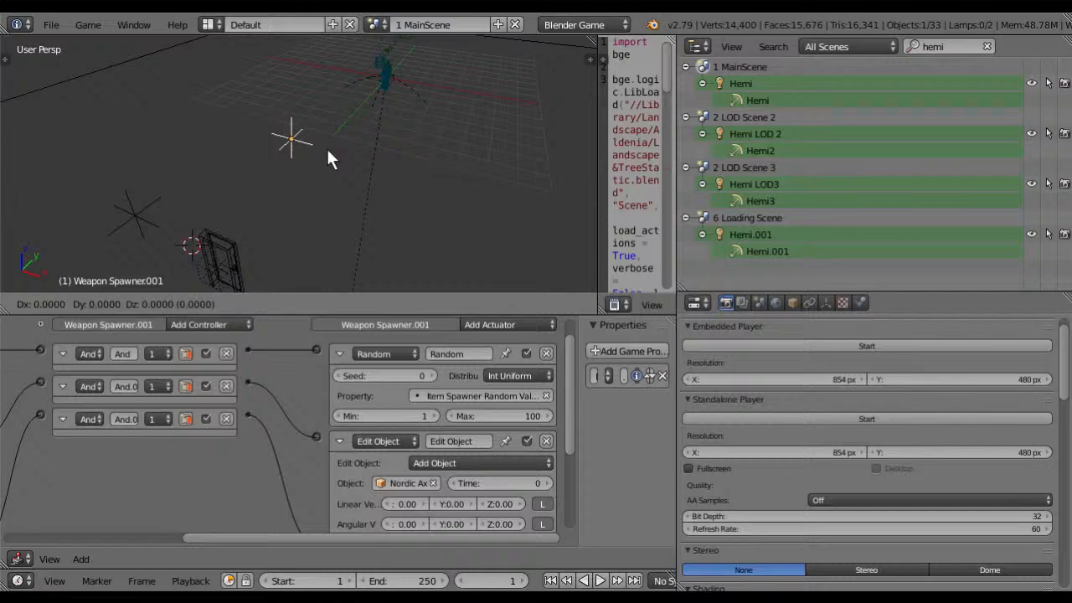
key(y)
click(421, 167)
Step: Reposition the duplicated weapon spawner away from the original and lower it toward the ground level
drag(366, 105, 453, 129)
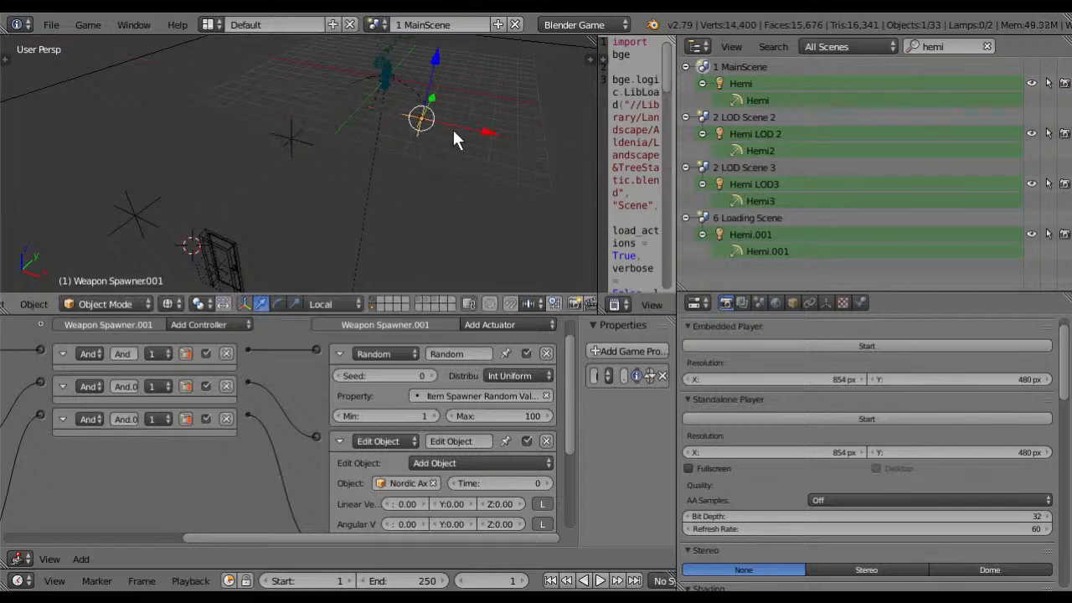
middle_drag(453, 129, 396, 134)
drag(472, 149, 422, 169)
middle_drag(421, 169, 302, 106)
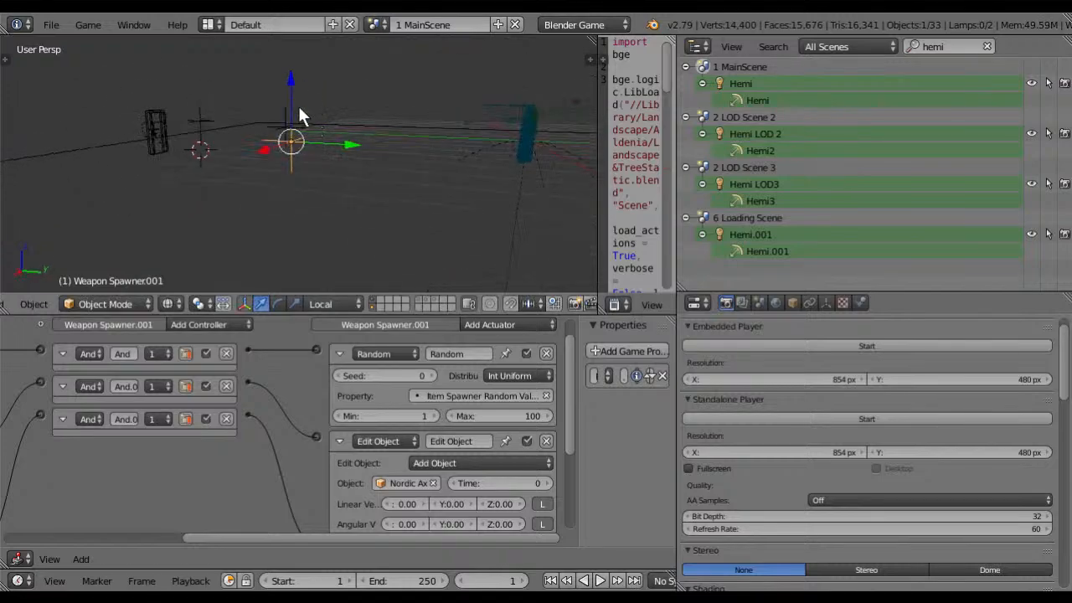
middle_drag(356, 145, 338, 94)
drag(313, 83, 312, 123)
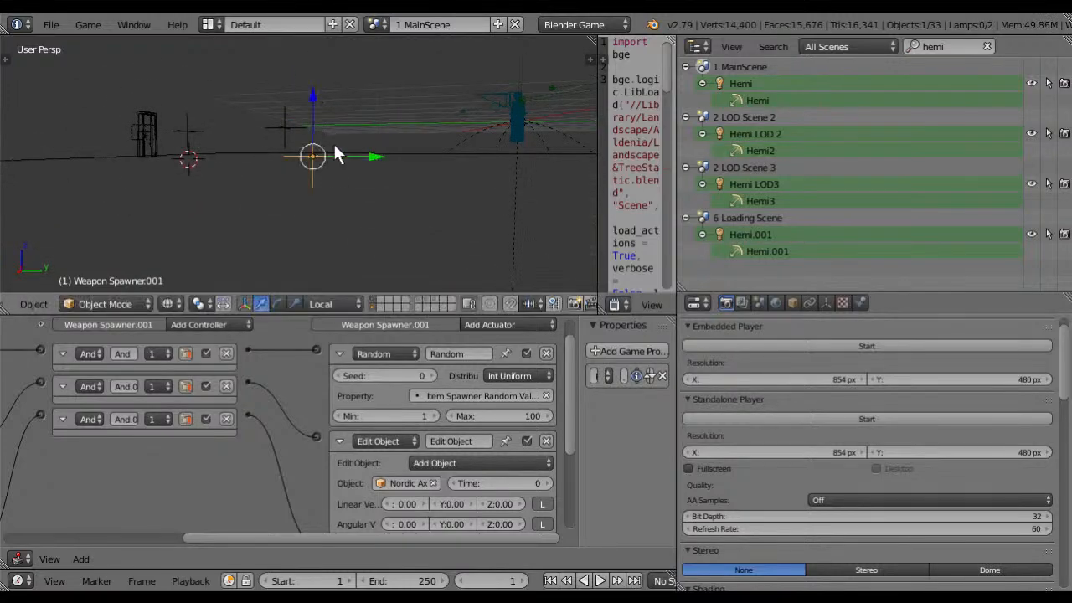
middle_drag(330, 140, 365, 142)
scroll(365, 141, down, 6)
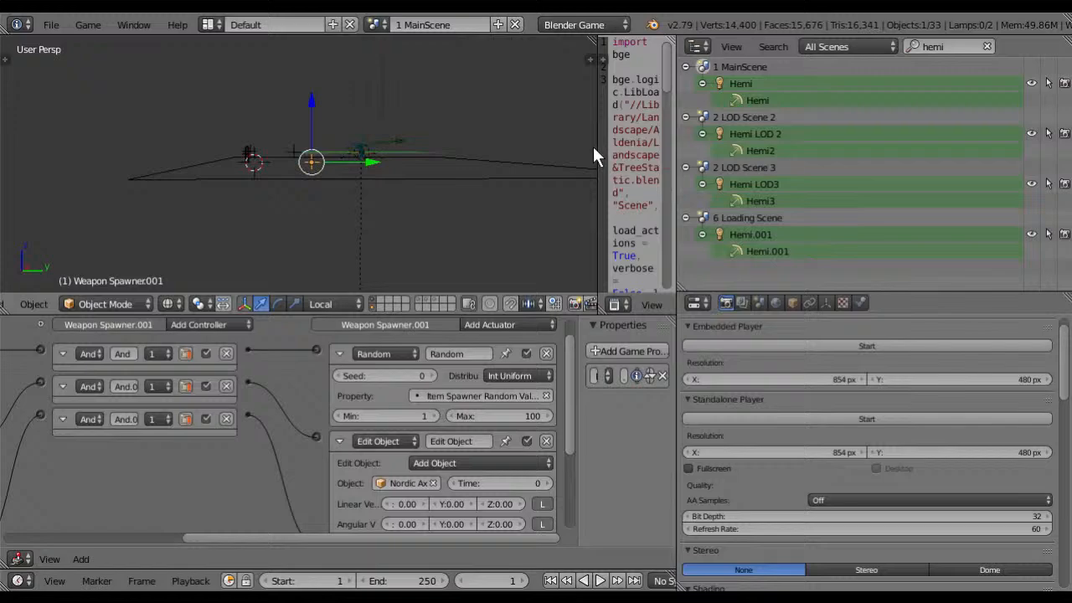
Step: Widen the script view again and select the Pine Short 2 LOG on its layer to review its logic
drag(595, 145, 256, 145)
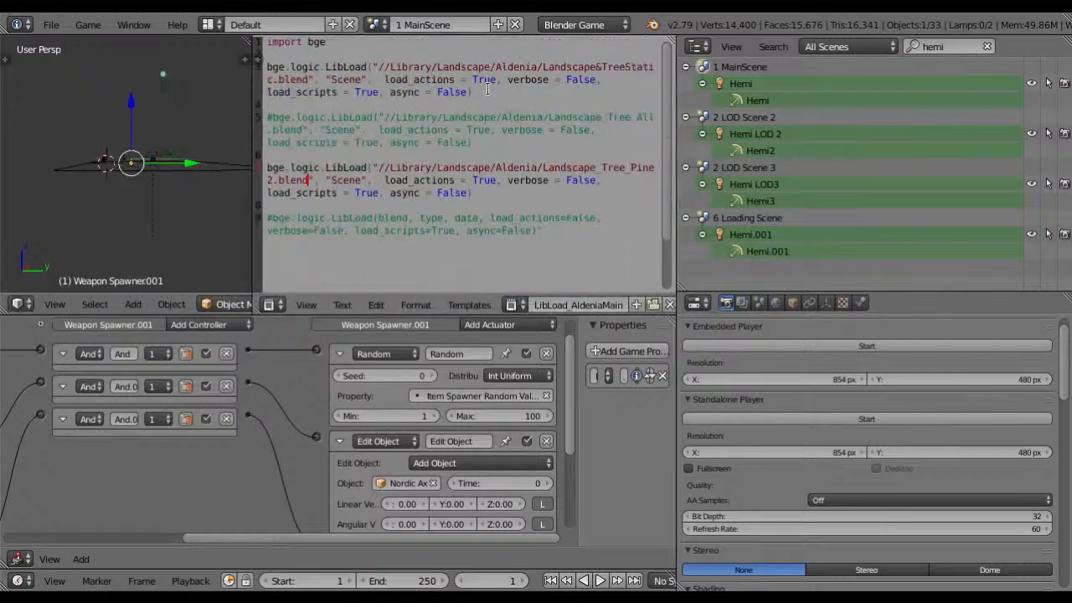
scroll(448, 411, up, 1)
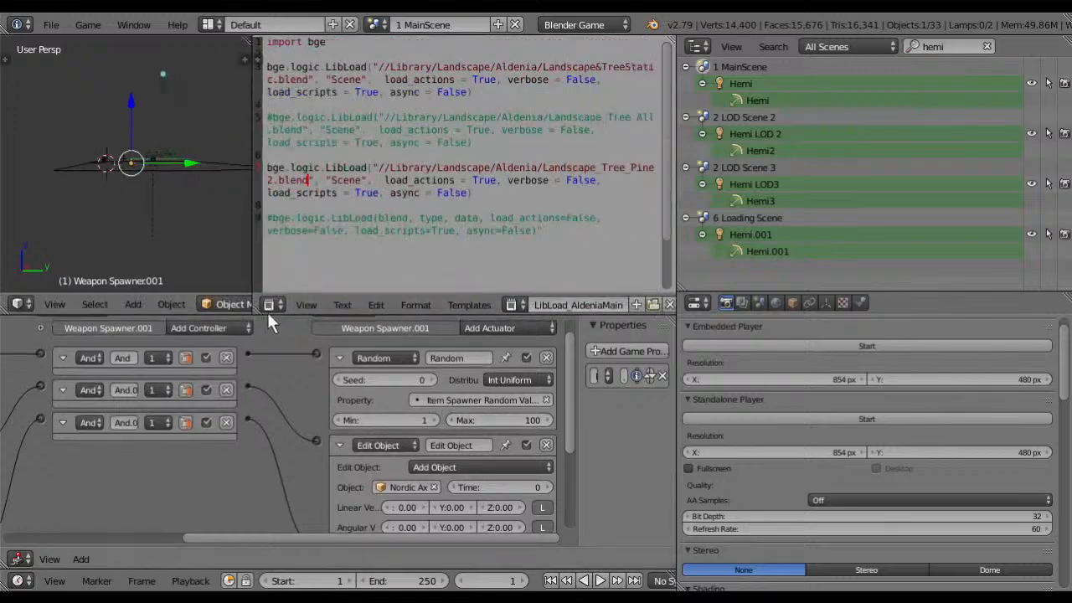
scroll(222, 306, down, 2)
scroll(222, 304, down, 8)
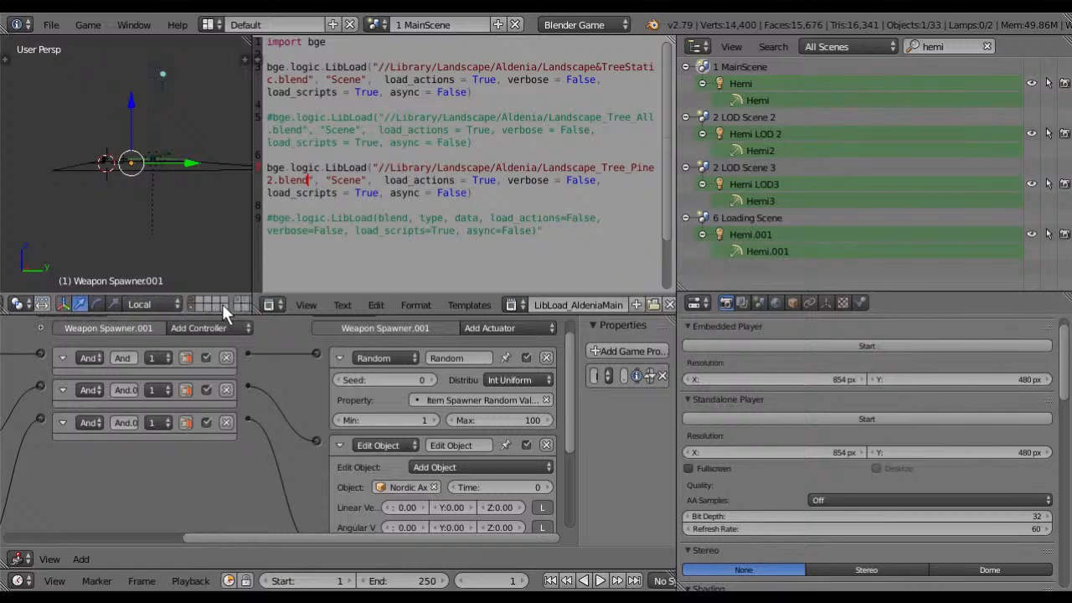
click(189, 302)
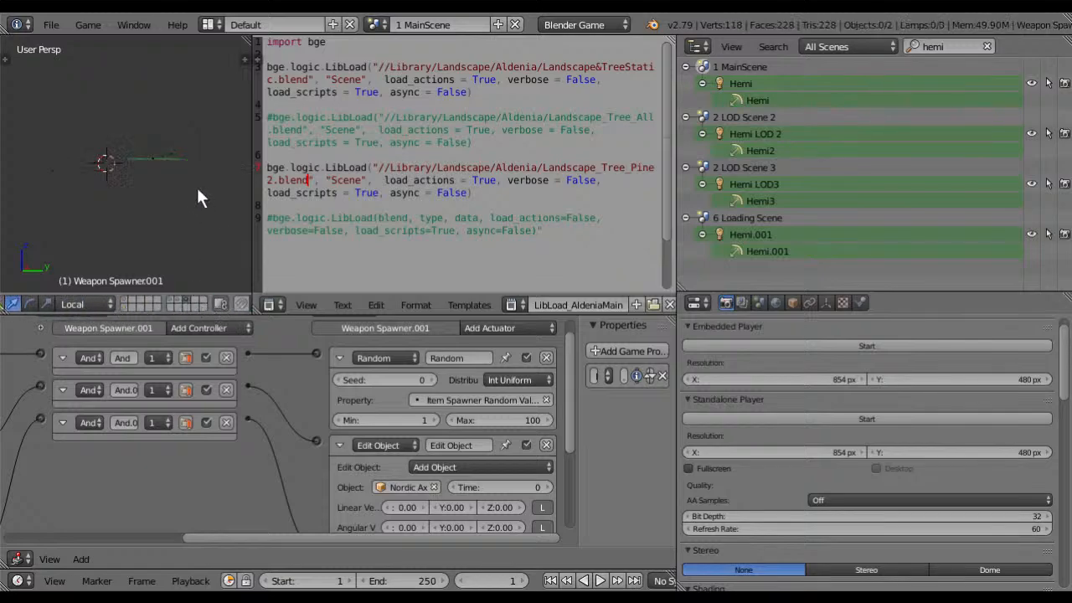
right_click(150, 159)
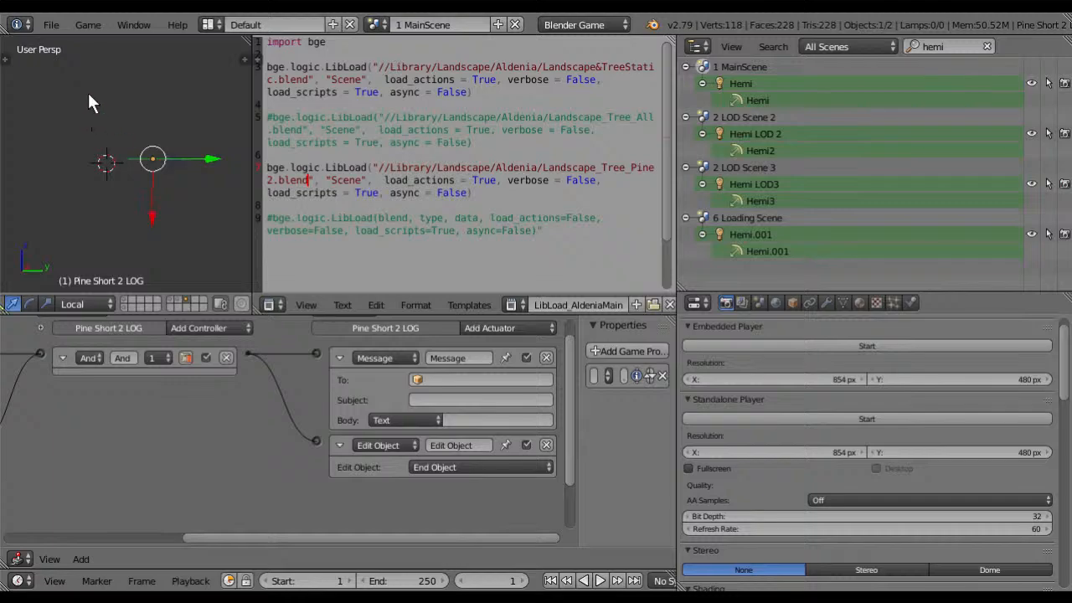
Step: Open Landscape_Tree_Pine2.blend, view it from above and select all trees on the shown layer
click(53, 27)
mouse_move(125, 78)
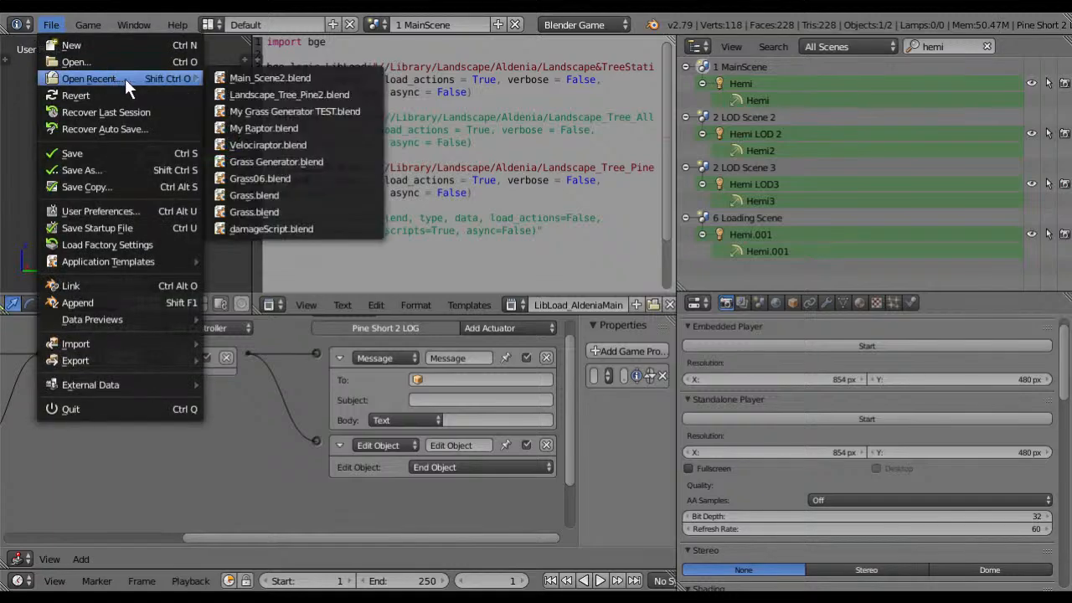
click(302, 94)
key(KP_7)
scroll(511, 176, down, 3)
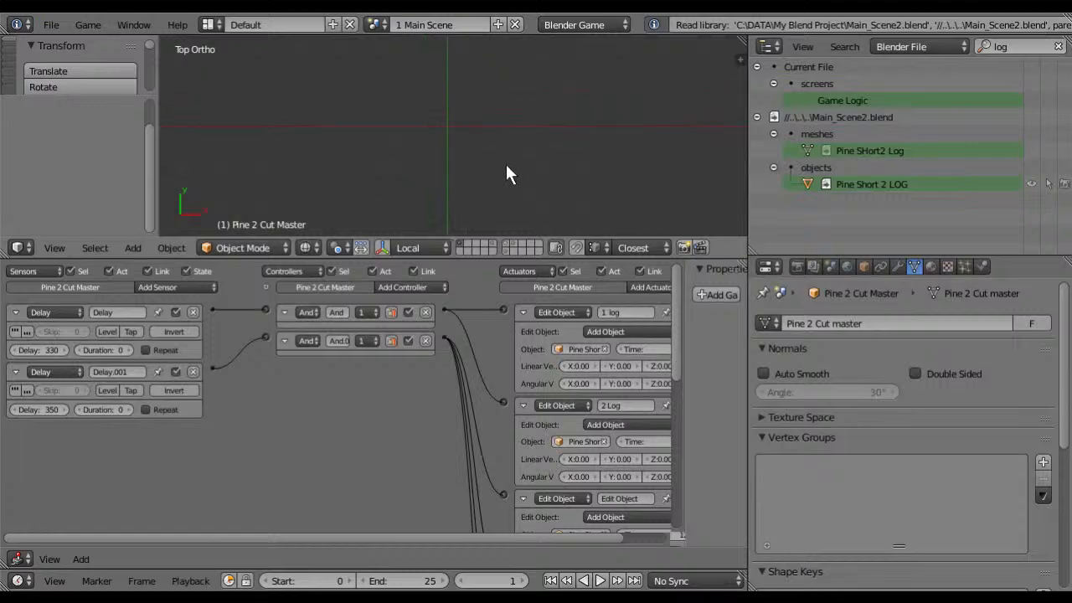
key(a)
scroll(526, 159, down, 3)
shift+middle_drag(526, 158, 424, 125)
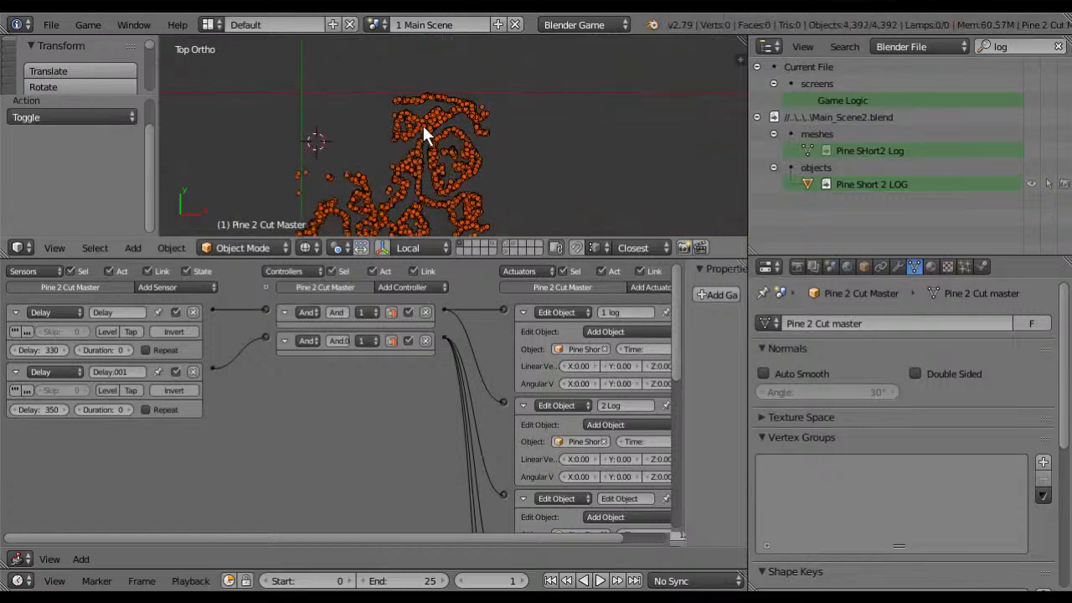
Step: Switch to the other pine tree layer, enlarge the 3D view and toggle its full selection to check the object count
shift+click(505, 243)
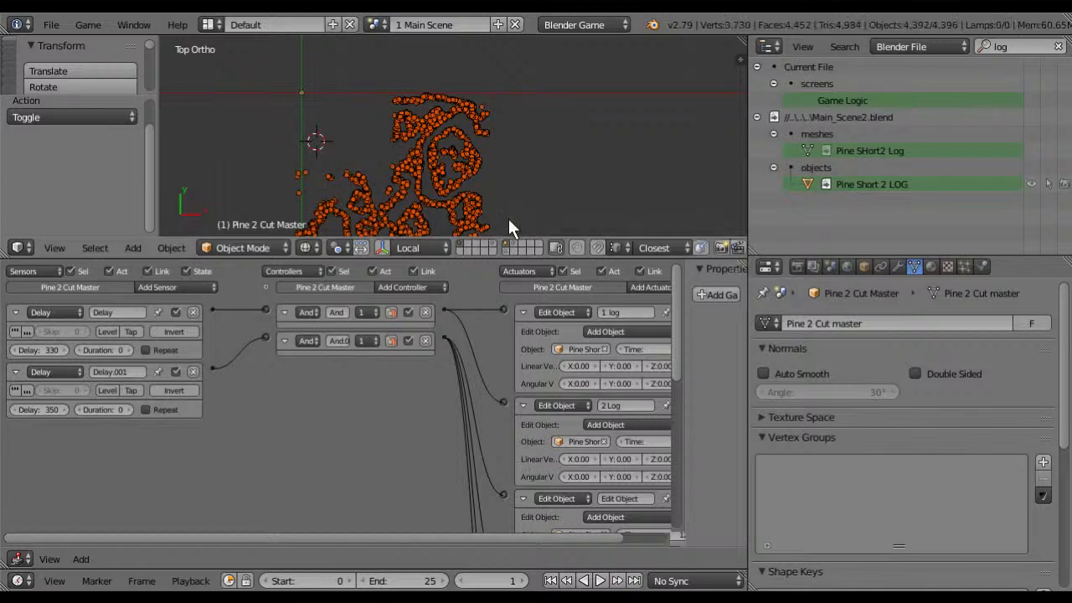
shift+click(506, 243)
click(494, 241)
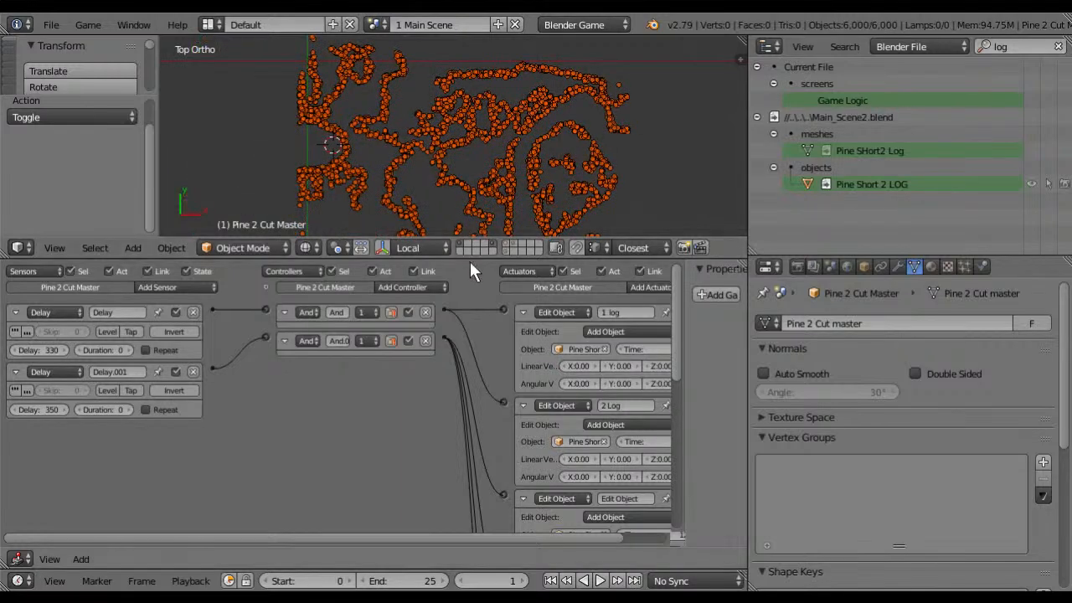
drag(470, 260, 472, 499)
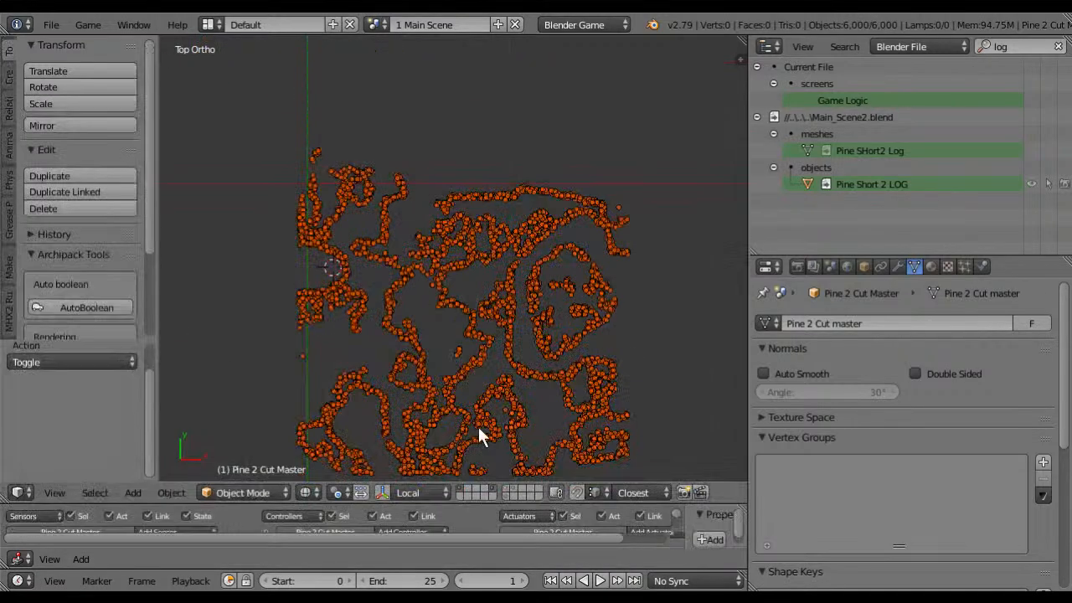
shift+middle_drag(502, 337, 462, 246)
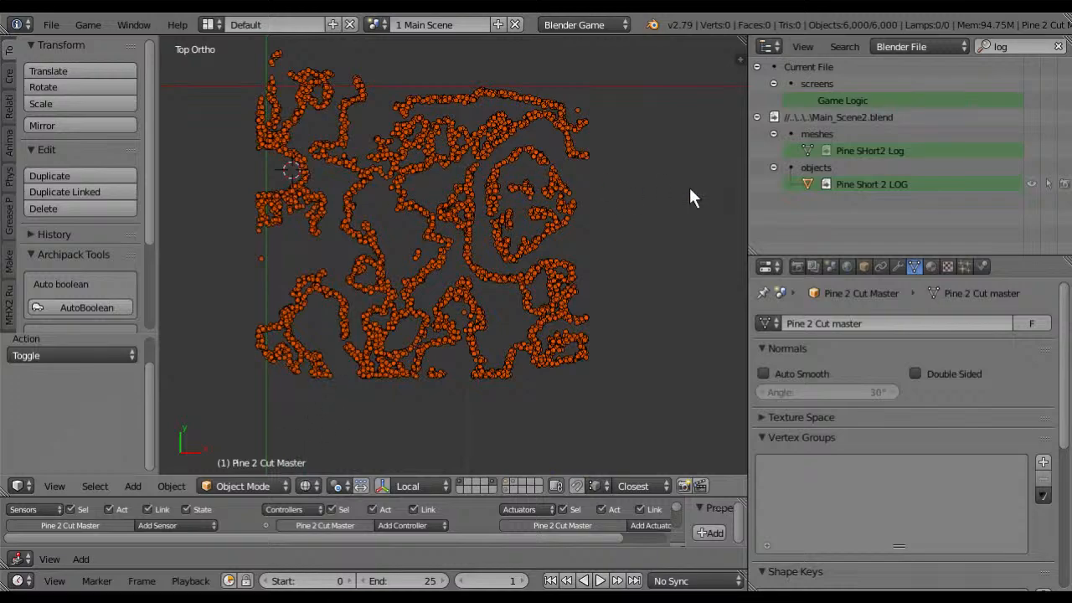
key(a)
key(a)
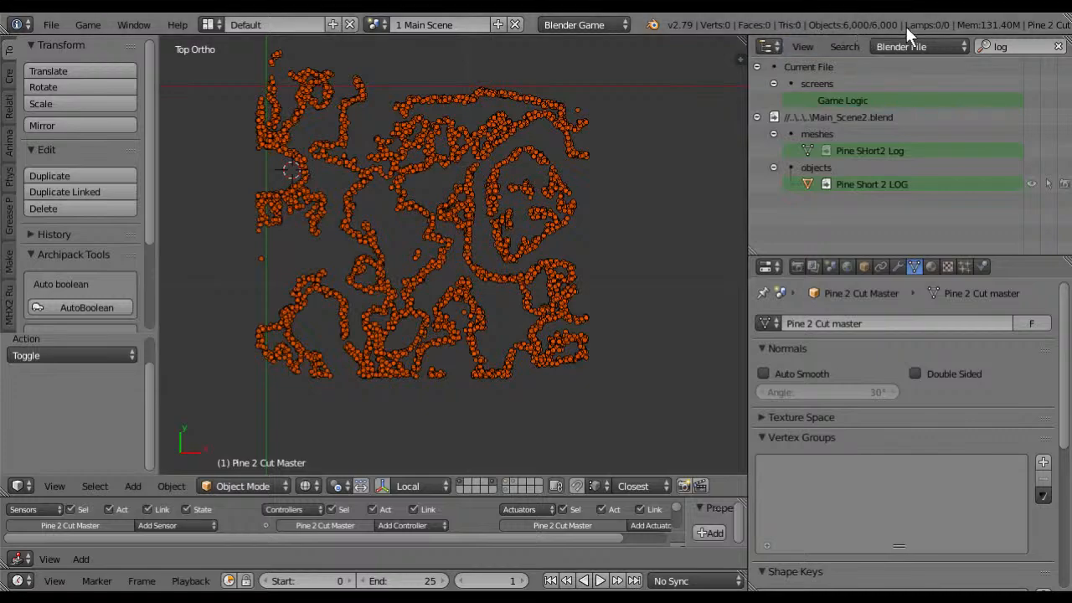
key(a)
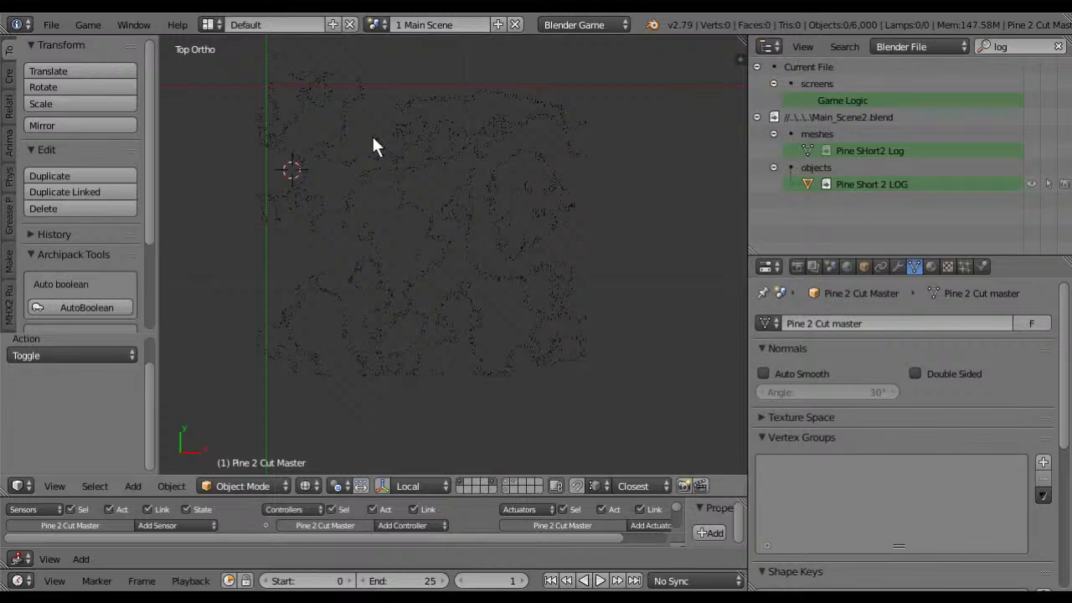
Step: Box-select a small group of trees near the origin, then a larger area, to compare their object counts
key(b)
drag(273, 117, 395, 231)
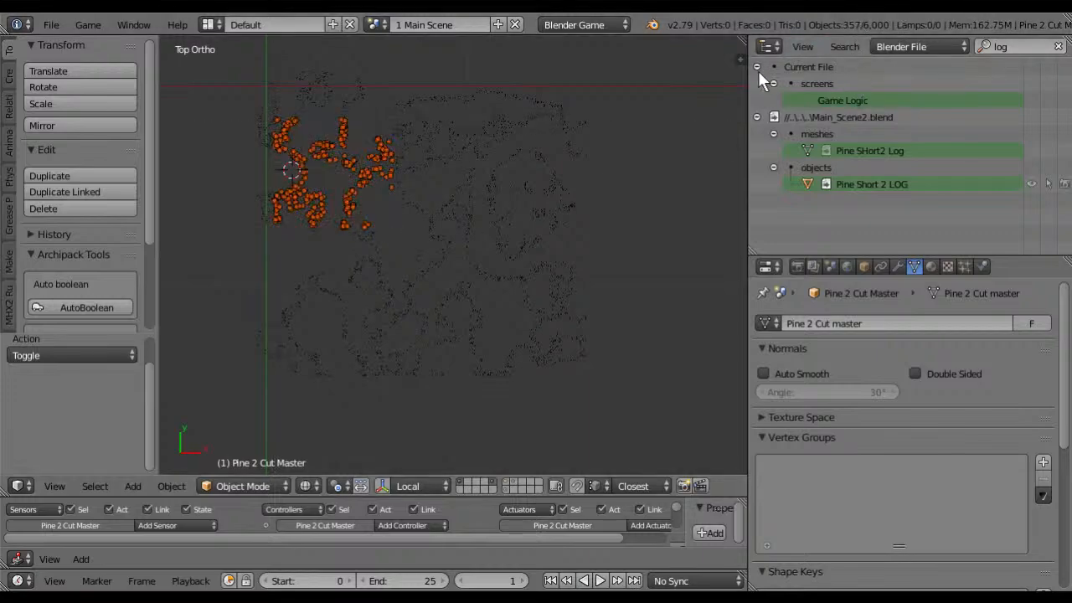
scroll(469, 183, up, 2)
shift+middle_drag(450, 182, 534, 377)
scroll(534, 377, up, 1)
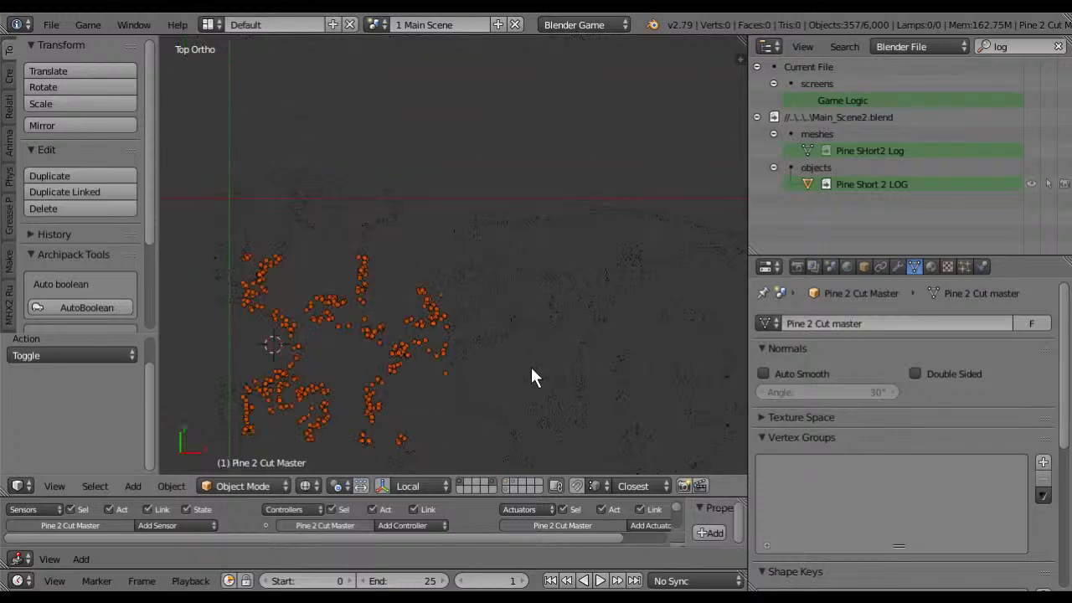
scroll(532, 367, down, 4)
key(a)
key(b)
drag(315, 160, 474, 344)
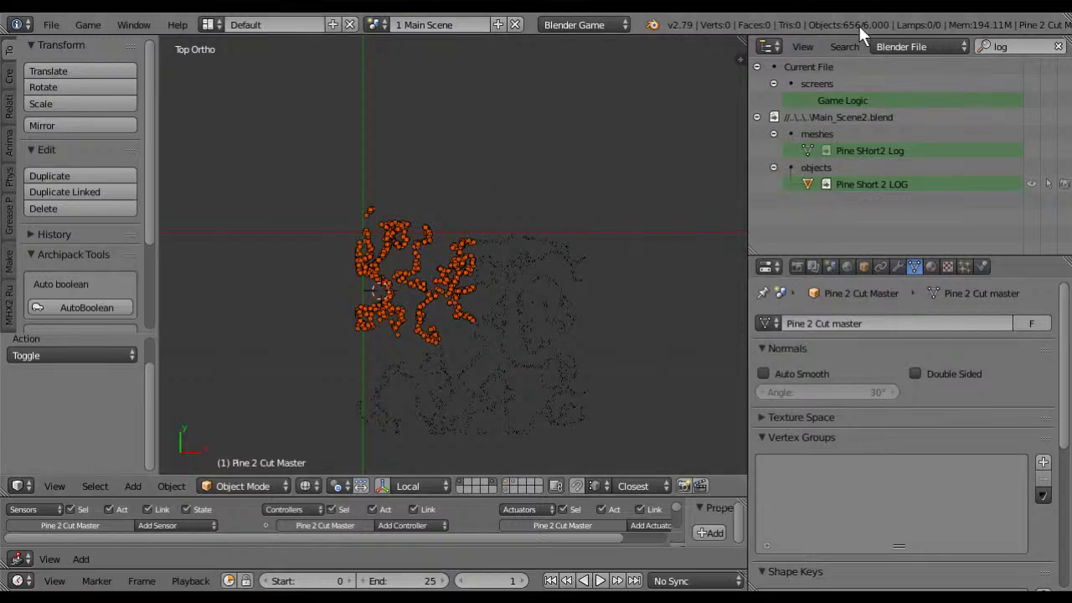
Step: Examine the tree layout around the origin by repeatedly box-selecting neighbouring areas of the pine landscape
scroll(446, 289, up, 8)
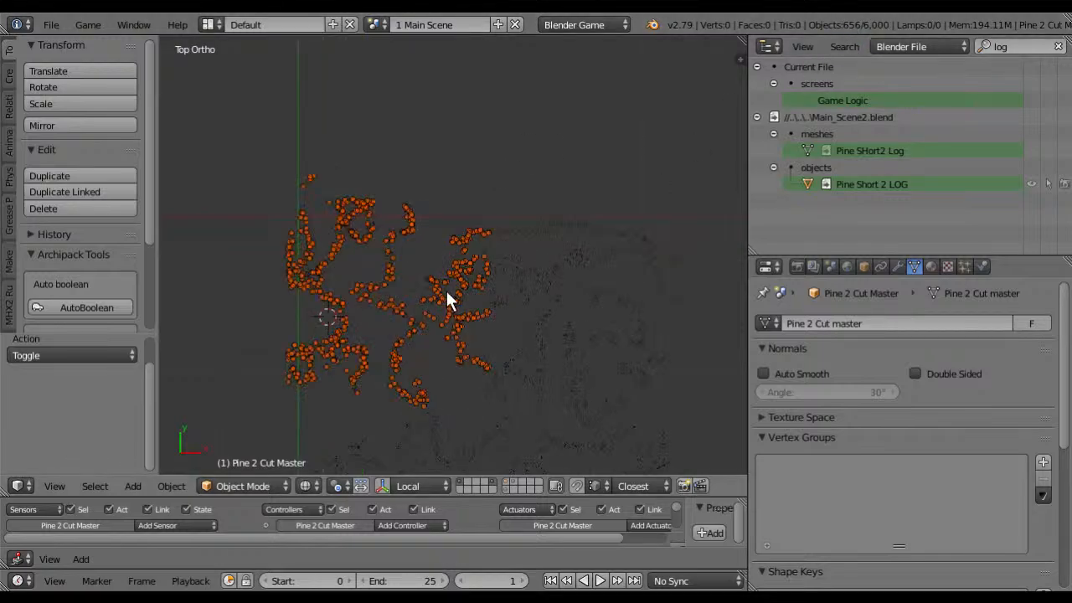
shift+middle_drag(334, 309, 566, 287)
scroll(566, 287, up, 2)
scroll(566, 287, down, 3)
scroll(428, 294, up, 1)
key(b)
drag(232, 77, 620, 379)
key(b)
drag(187, 79, 237, 235)
scroll(306, 349, down, 1)
scroll(369, 327, down, 2)
key(b)
drag(268, 81, 455, 227)
shift+middle_drag(545, 263, 325, 179)
key(b)
drag(261, 65, 418, 301)
key(b)
drag(301, 137, 445, 237)
scroll(395, 284, up, 3)
shift+middle_drag(435, 261, 441, 245)
scroll(368, 218, up, 5)
key(b)
drag(223, 74, 476, 235)
shift+middle_drag(254, 213, 552, 251)
key(b)
drag(240, 115, 633, 268)
scroll(630, 268, down, 4)
shift+middle_drag(629, 264, 458, 302)
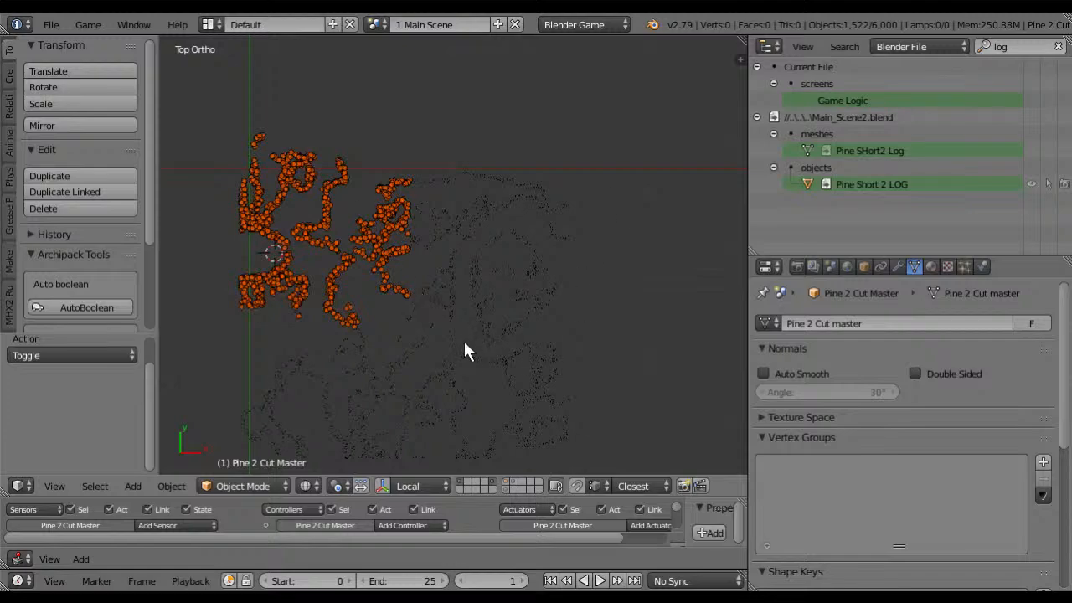
Step: Inspect the box-selected area of the pine landscape from above and clear the selection
scroll(464, 341, up, 2)
shift+middle_drag(251, 275, 437, 306)
scroll(437, 306, up, 2)
scroll(438, 306, up, 1)
scroll(591, 294, down, 3)
shift+middle_drag(590, 294, 511, 319)
key(a)
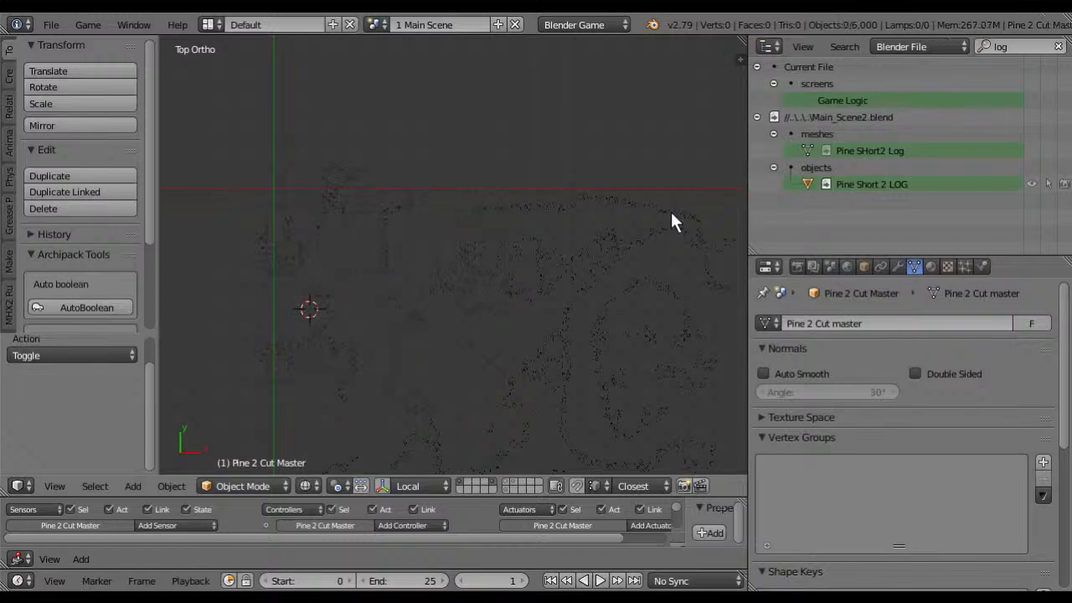
Step: Open the recent file Main_Scene2.blend
click(53, 25)
mouse_move(142, 78)
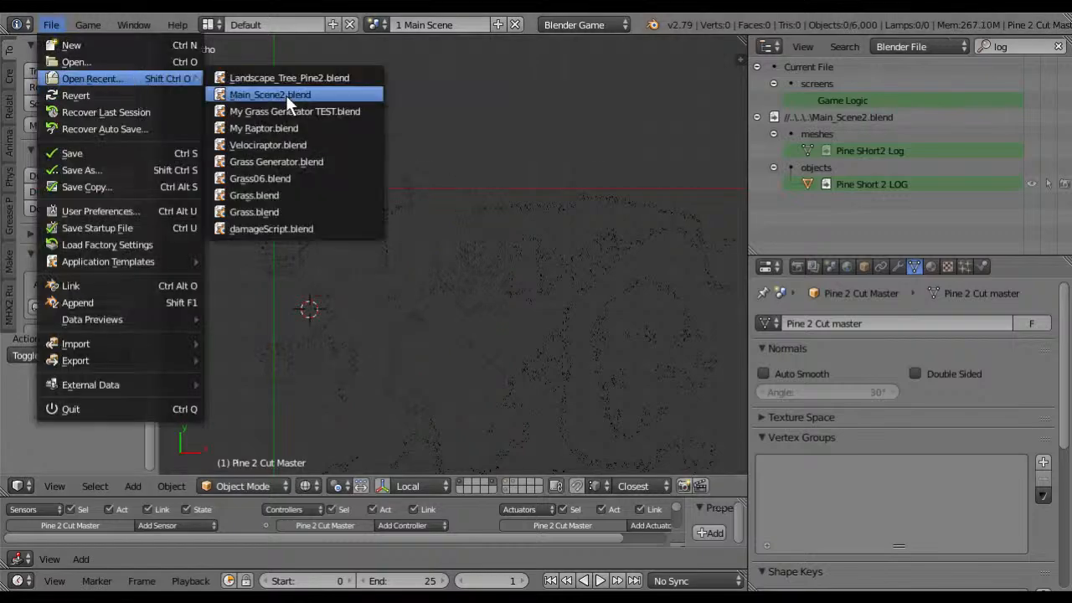
click(286, 94)
click(467, 78)
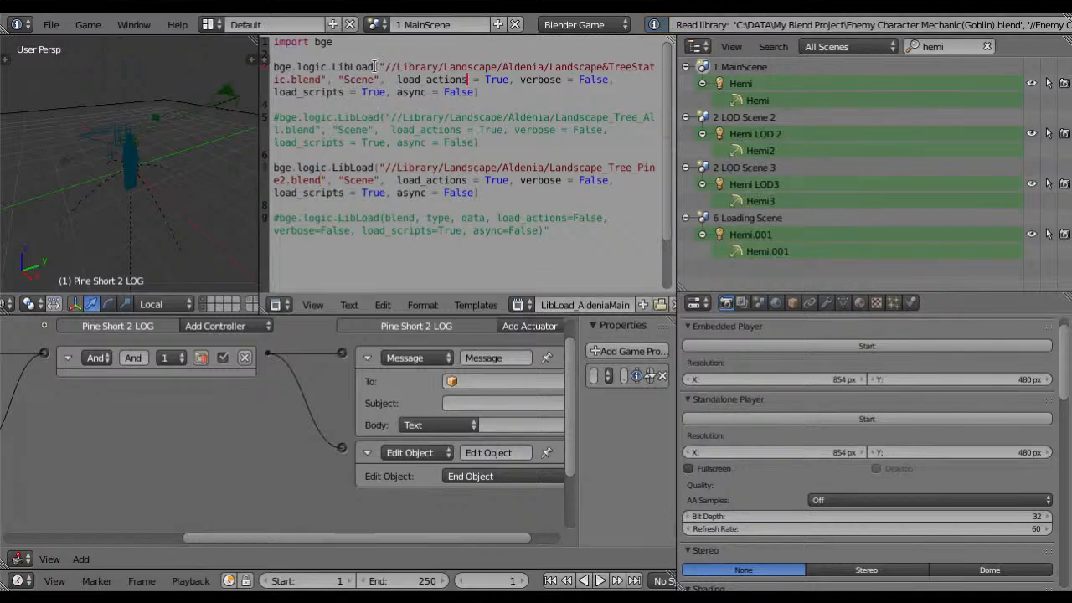
Step: Find and select the world activator object in the 3D view of the main scene
middle_drag(151, 434, 286, 421)
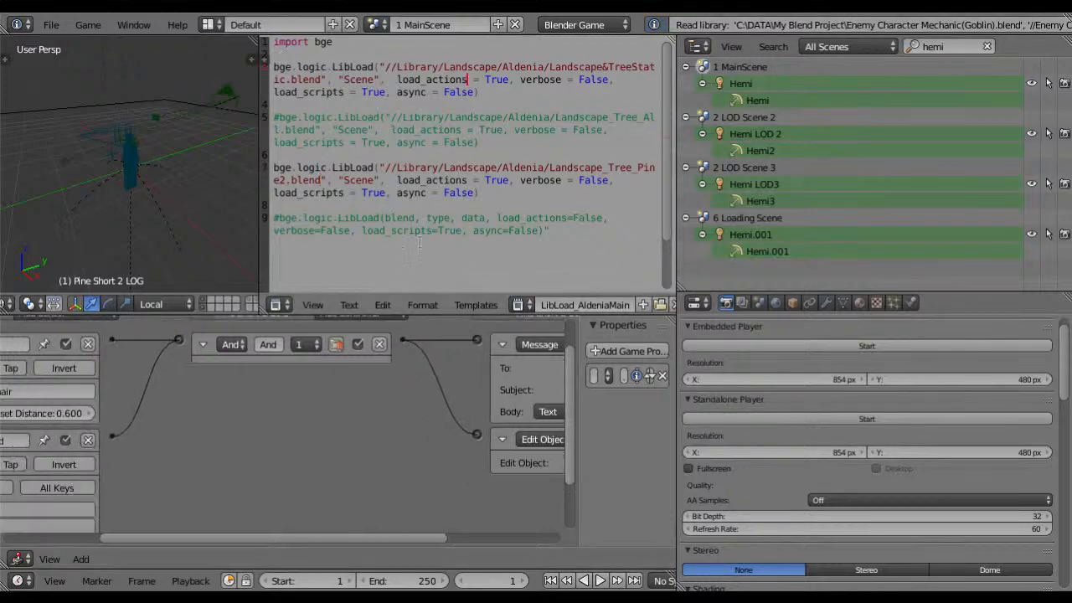
scroll(90, 187, down, 5)
middle_drag(90, 187, 220, 138)
scroll(125, 188, up, 4)
middle_drag(250, 179, 175, 196)
scroll(201, 168, down, 2)
scroll(184, 168, up, 5)
right_click(175, 198)
Step: Examine the world activator's sensors, controllers and actuators, including the controller running the LibLoad_AldeniaMain script
middle_drag(169, 390, 340, 448)
mouse_move(465, 455)
middle_down()
mouse_move(254, 457)
mouse_move(457, 445)
middle_up()
click(177, 361)
middle_drag(337, 434, 88, 377)
scroll(239, 340, down, 5)
middle_drag(260, 411, 471, 437)
scroll(185, 397, up, 2)
middle_drag(202, 439, 219, 410)
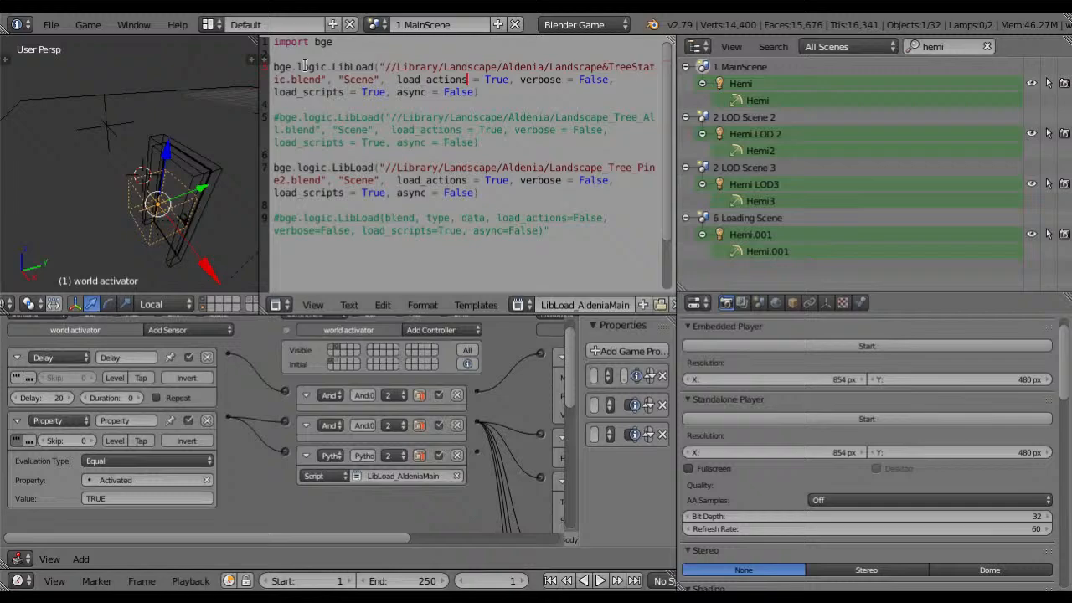
click(483, 93)
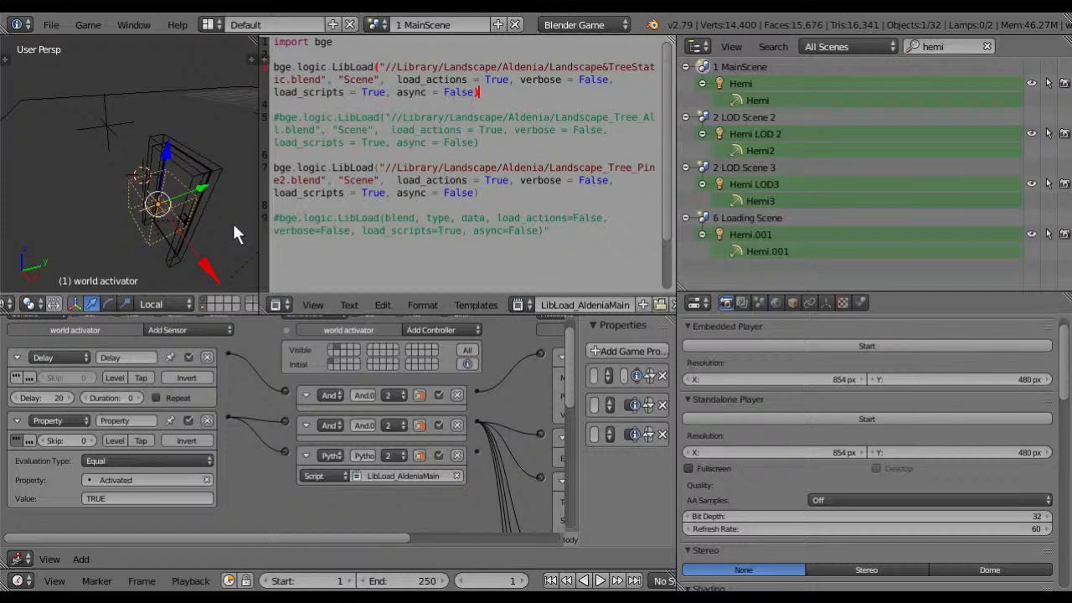
text(a)
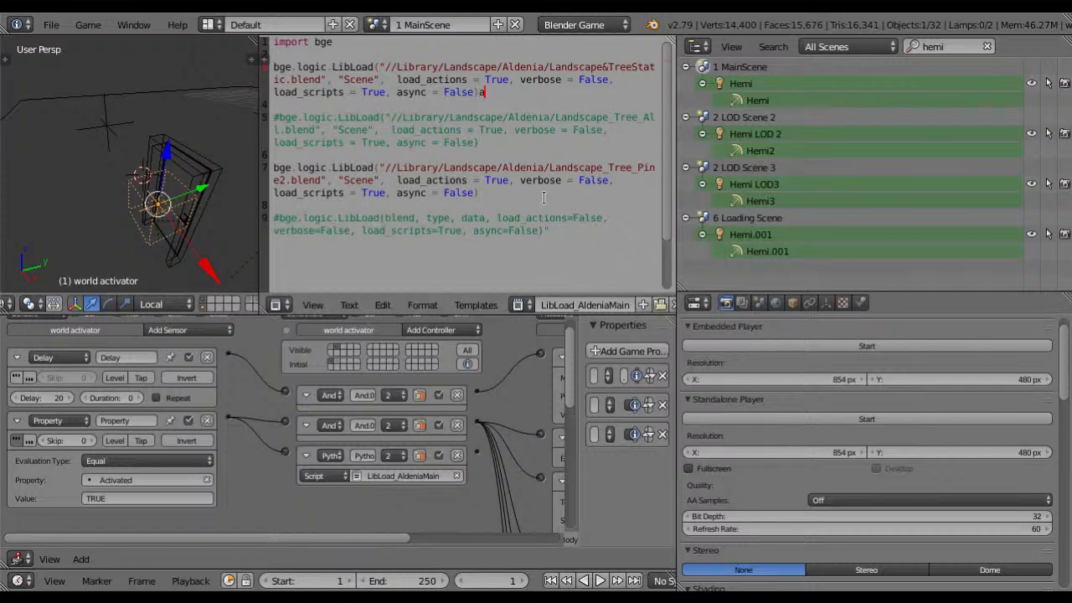
key(BackSpace)
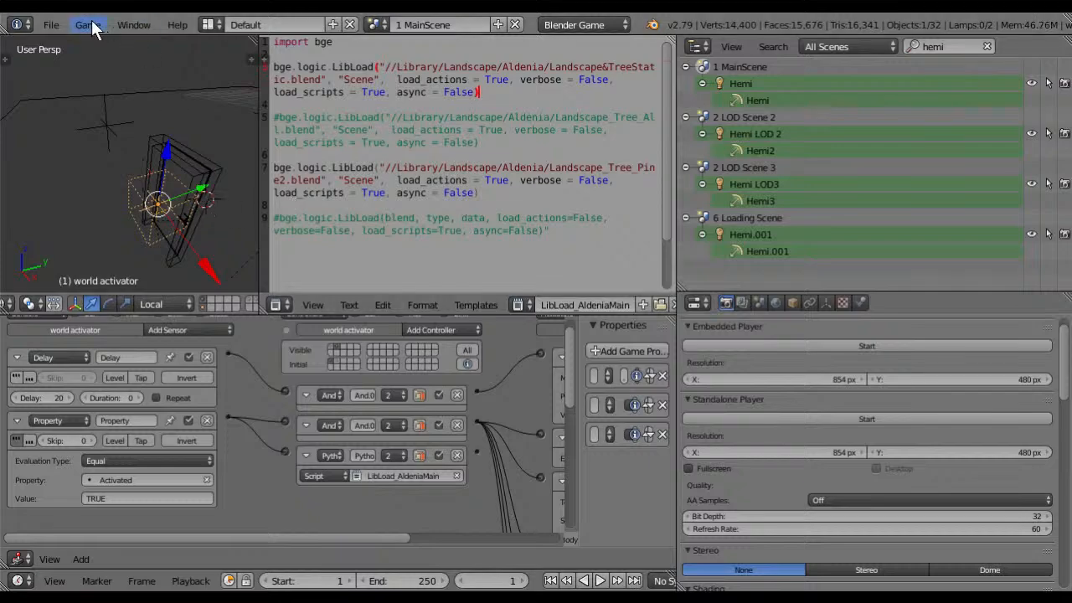
Step: Reopen the recent file Landscape_Tree_Pine2.blend and view it from above
click(53, 24)
mouse_move(125, 78)
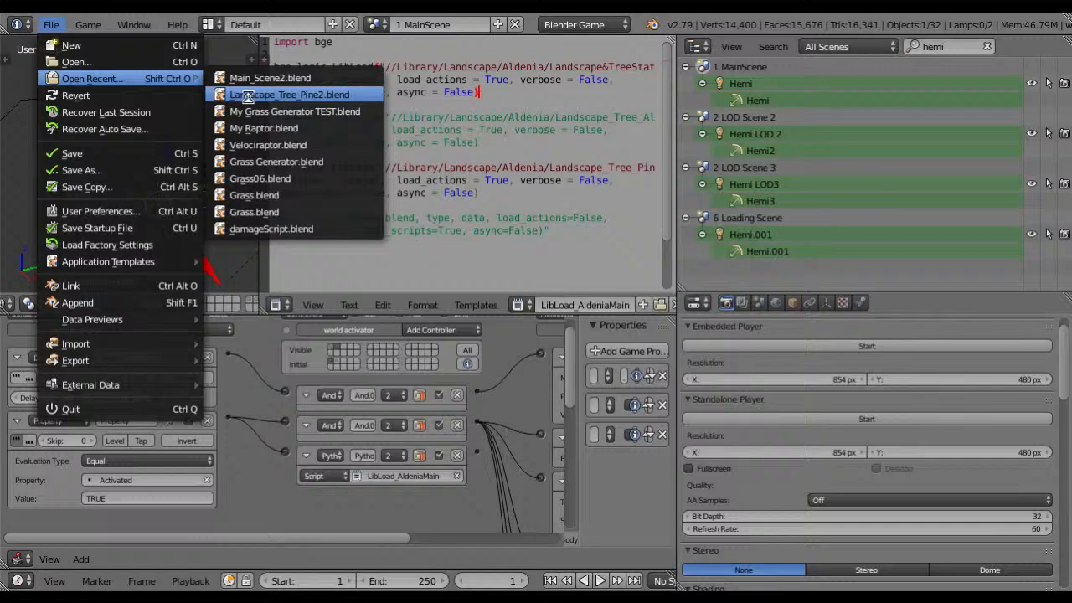
click(243, 95)
key(KP_7)
scroll(568, 241, down, 2)
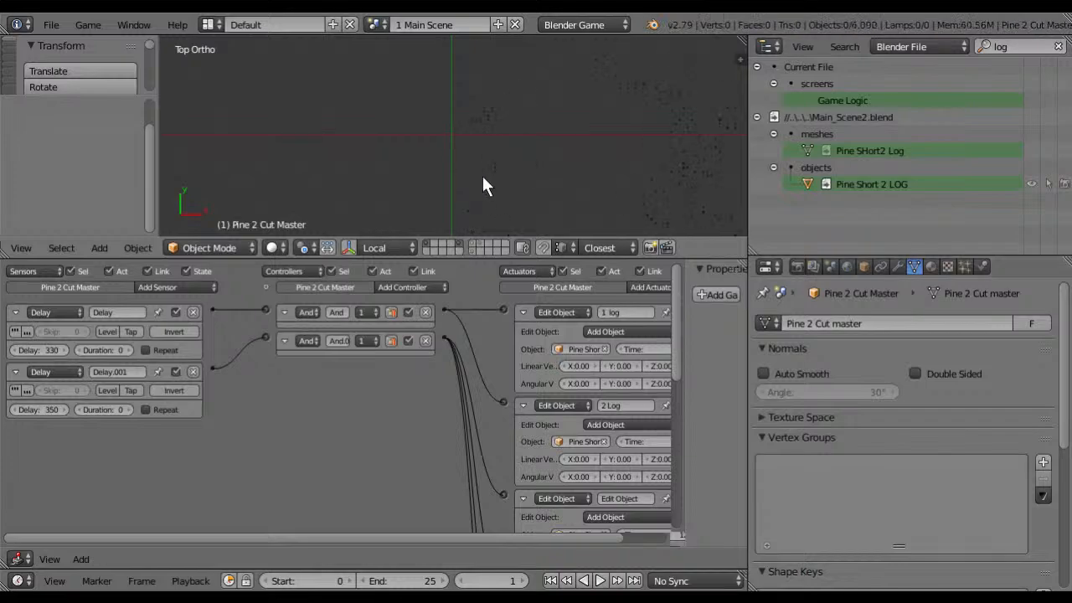
Step: Clear the selection and box-select the tree cluster around the origin to check its object count
key(a)
scroll(483, 175, down, 3)
shift+middle_drag(534, 150, 471, 102)
key(a)
key(b)
drag(357, 56, 467, 157)
scroll(467, 156, up, 2)
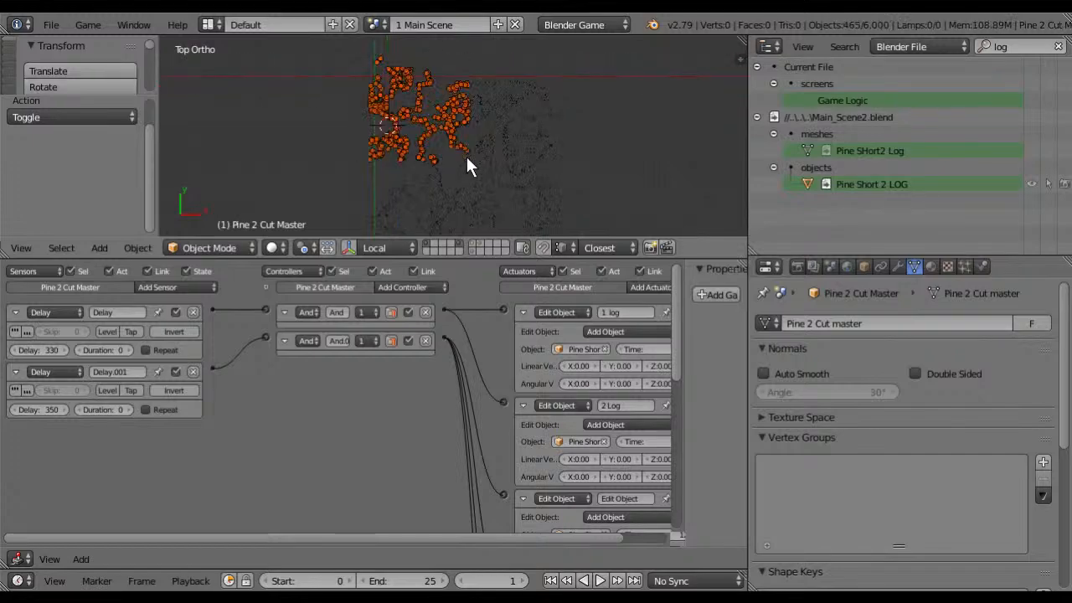
Step: Examine the selected tree cluster around the origin up close and deselect it
shift+middle_drag(561, 144, 533, 170)
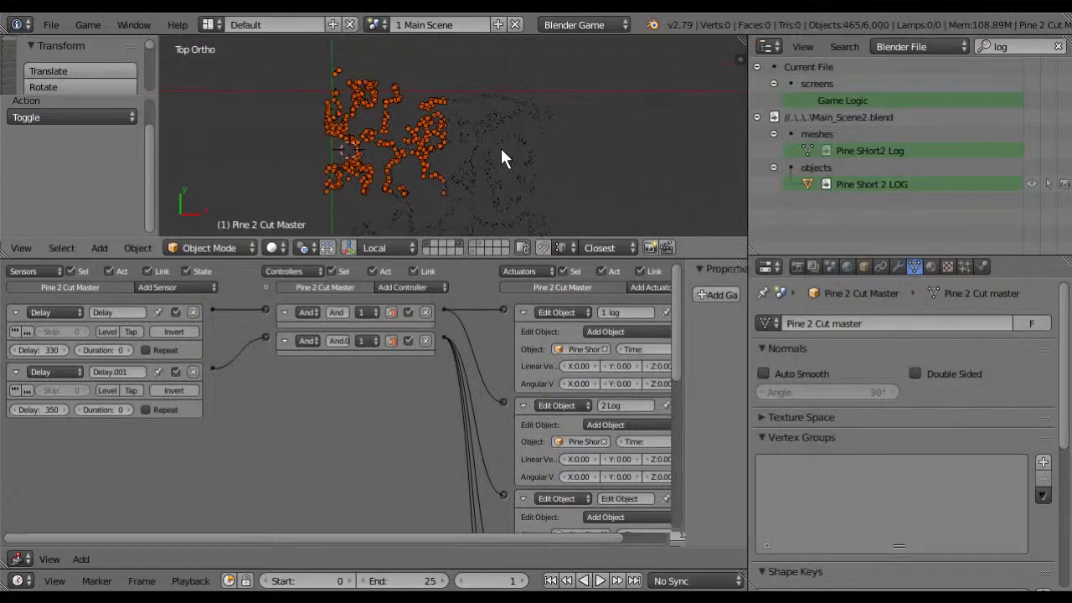
scroll(415, 157, up, 1)
shift+middle_drag(415, 139, 429, 39)
shift+middle_drag(425, 241, 481, 150)
scroll(433, 151, up, 3)
scroll(481, 155, up, 1)
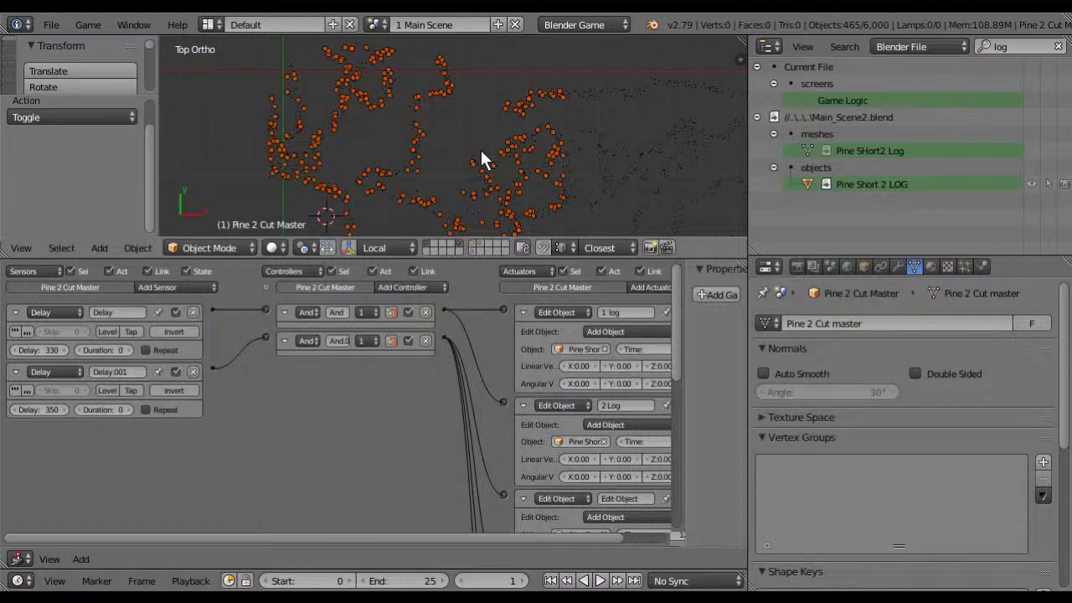
shift+middle_drag(481, 150, 496, 197)
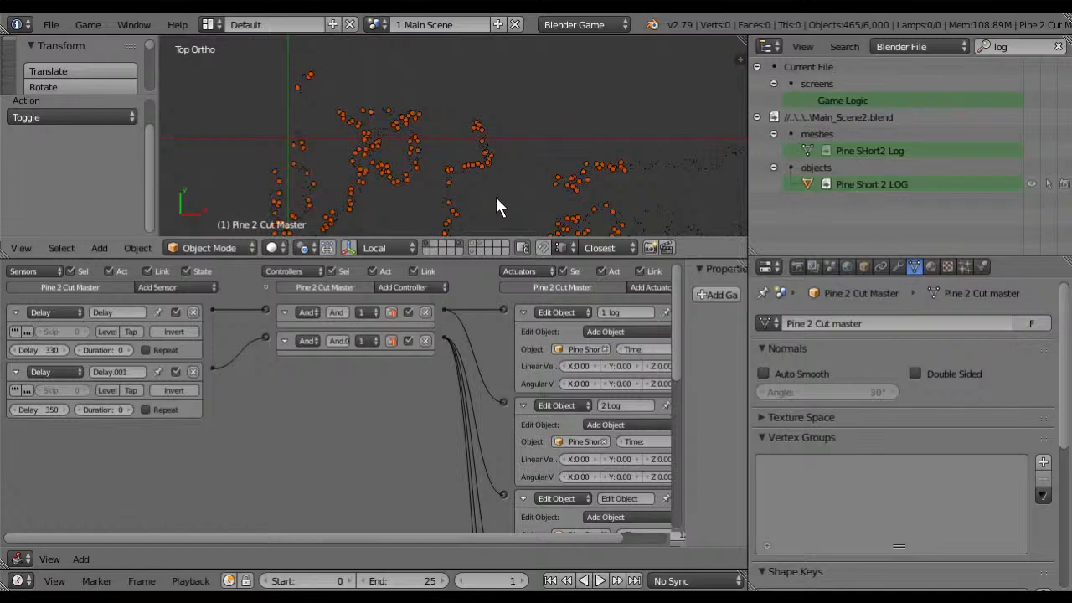
scroll(496, 206, down, 4)
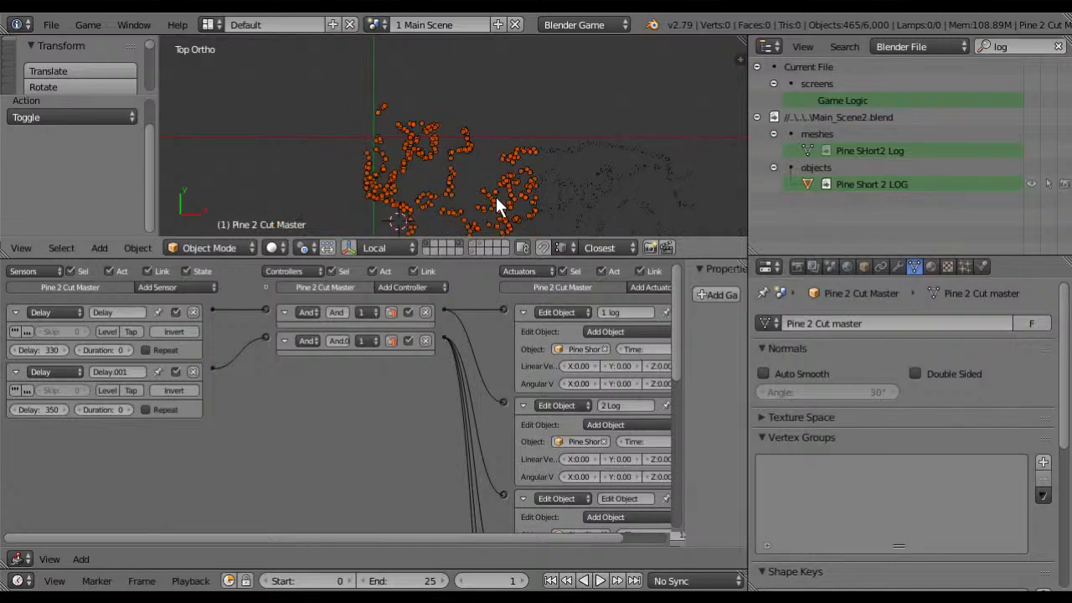
key(a)
click(53, 24)
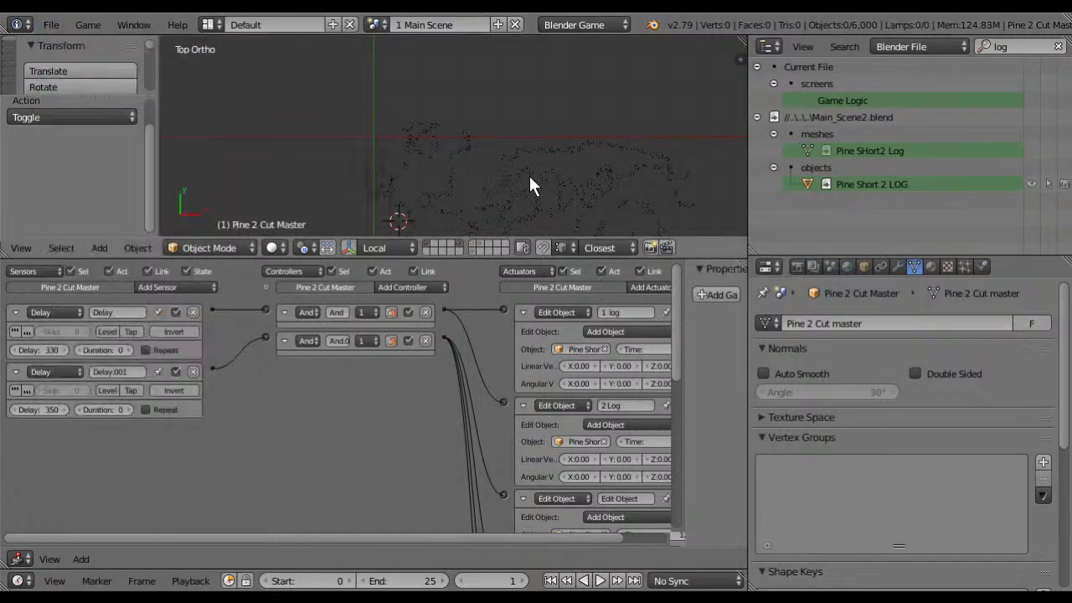
Step: Box-select the trees just around the origin on the shown layer to compare the object count
scroll(529, 185, up, 2)
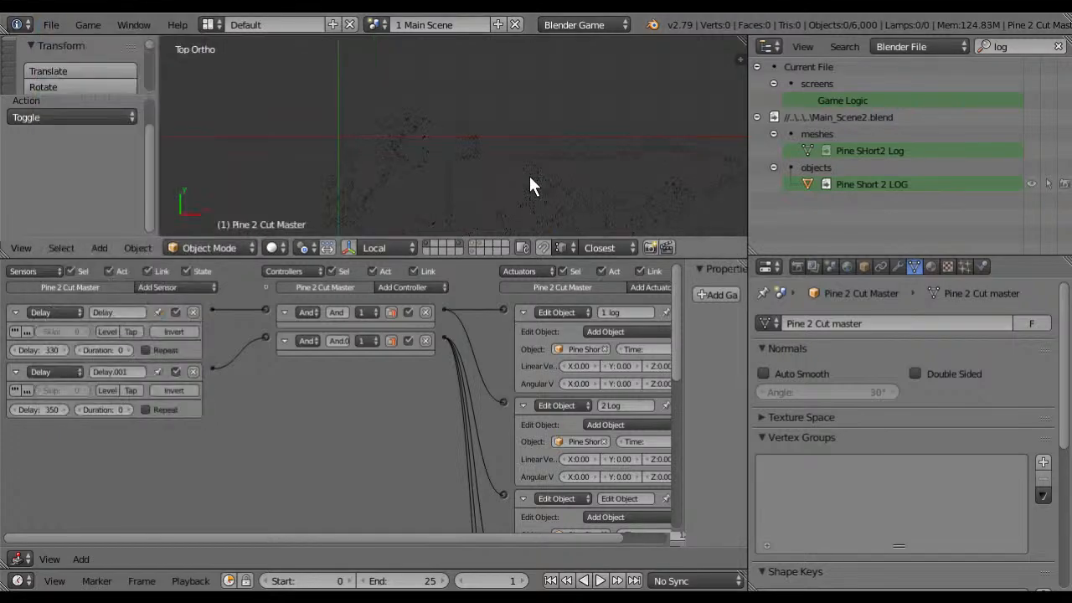
shift+middle_drag(529, 177, 459, 132)
key(b)
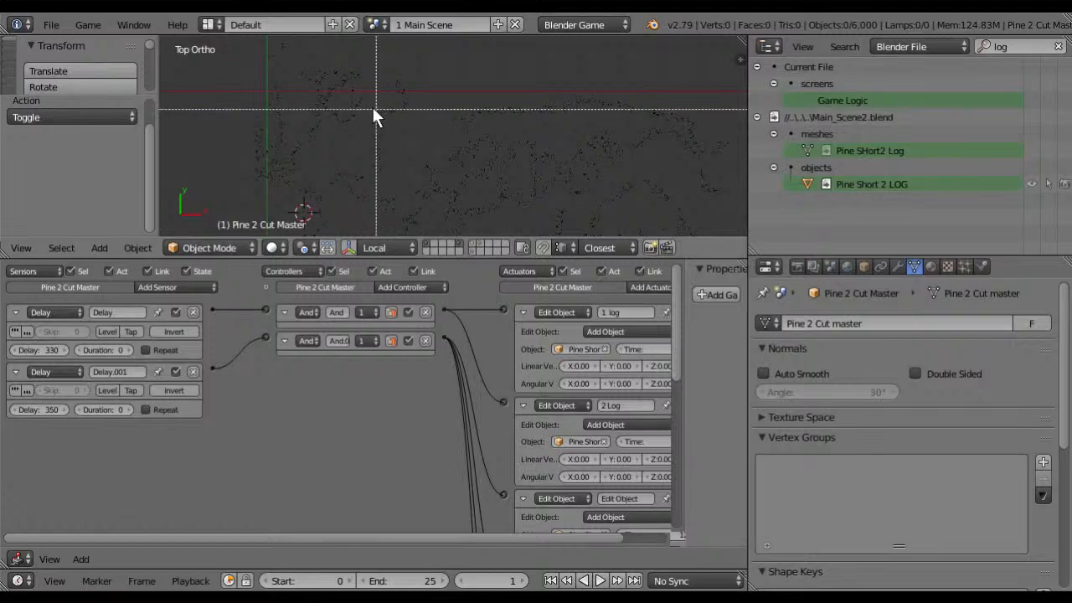
drag(204, 57, 441, 198)
scroll(440, 198, down, 3)
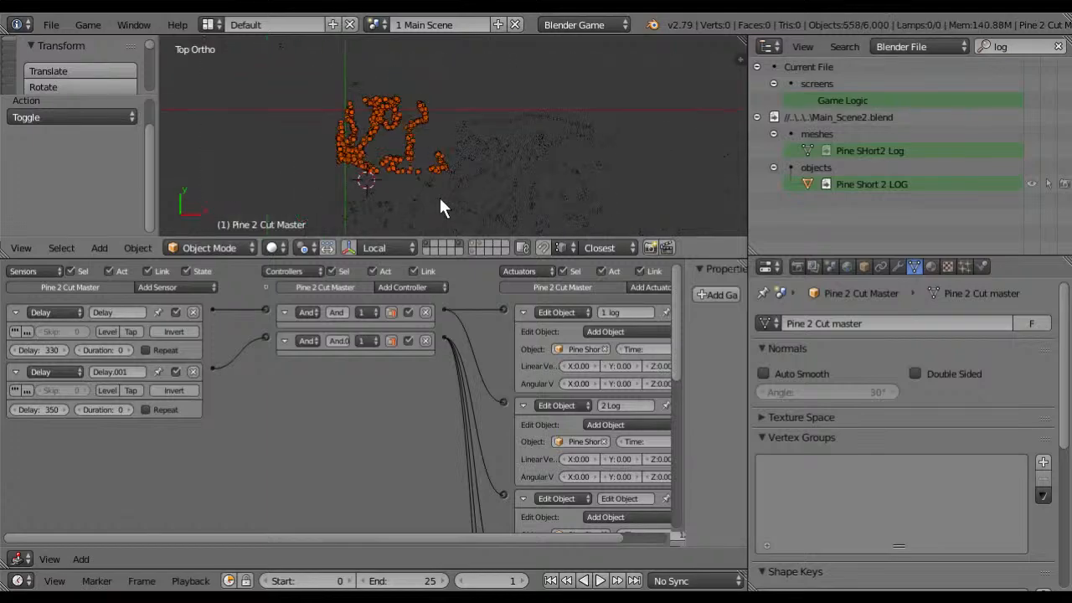
Step: Try scaling the selected tree spawners by about 1.135 and undo the scaling
key(s)
click(463, 197)
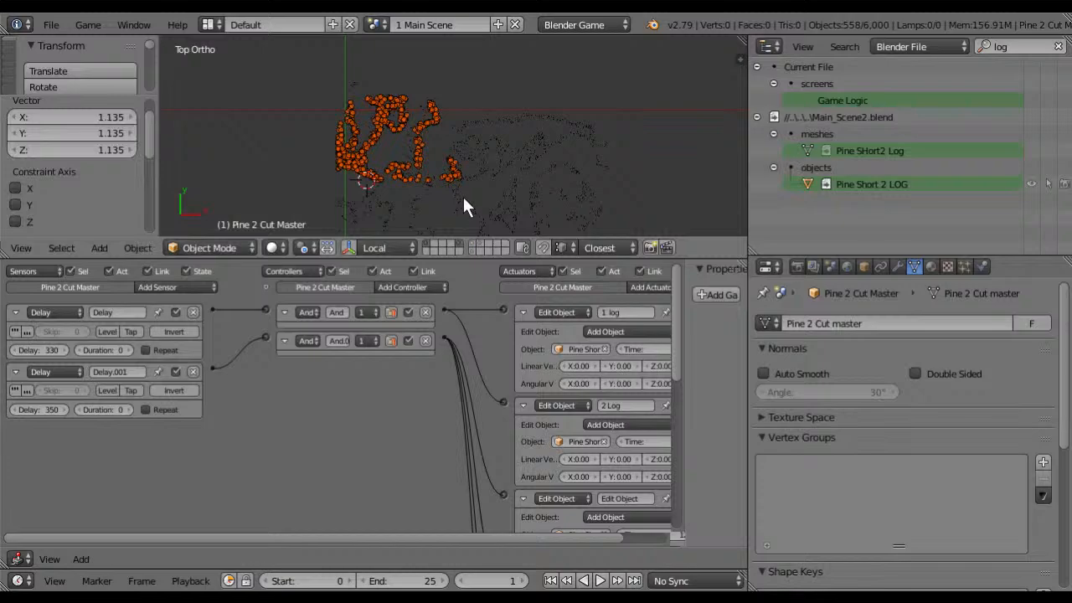
key(ctrl+z)
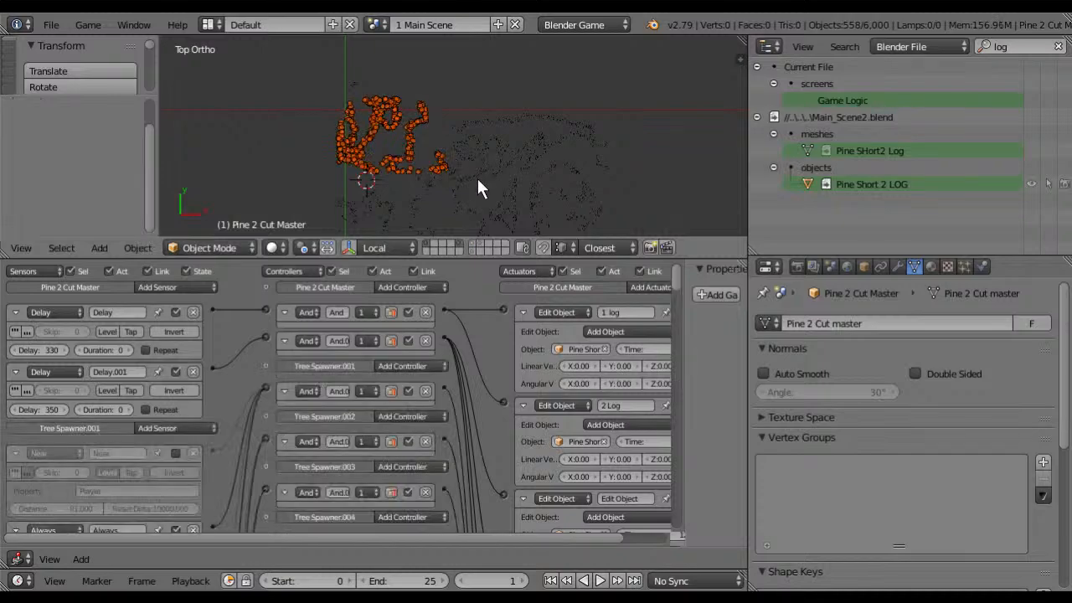
Step: Select a single tree spawner beyond the selected cluster and examine its logic bricks
scroll(239, 444, down, 3)
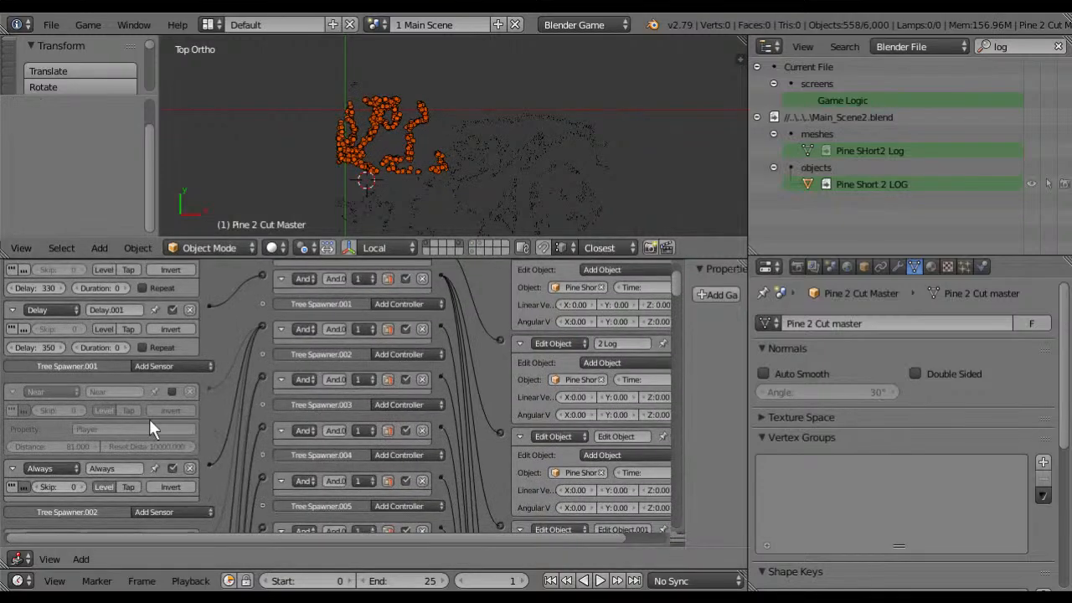
scroll(469, 167, up, 2)
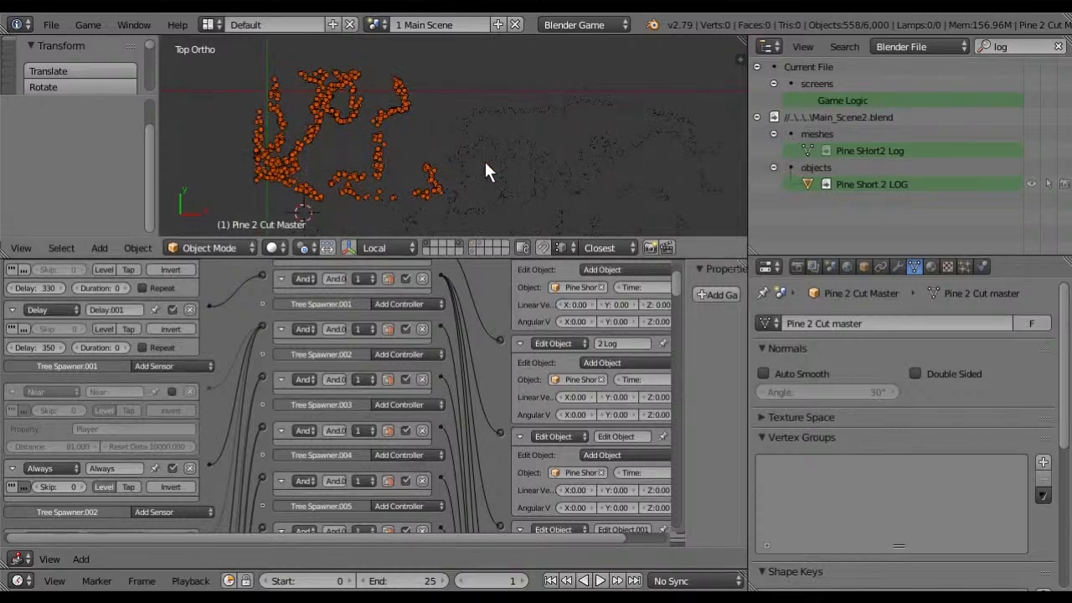
right_click(486, 165)
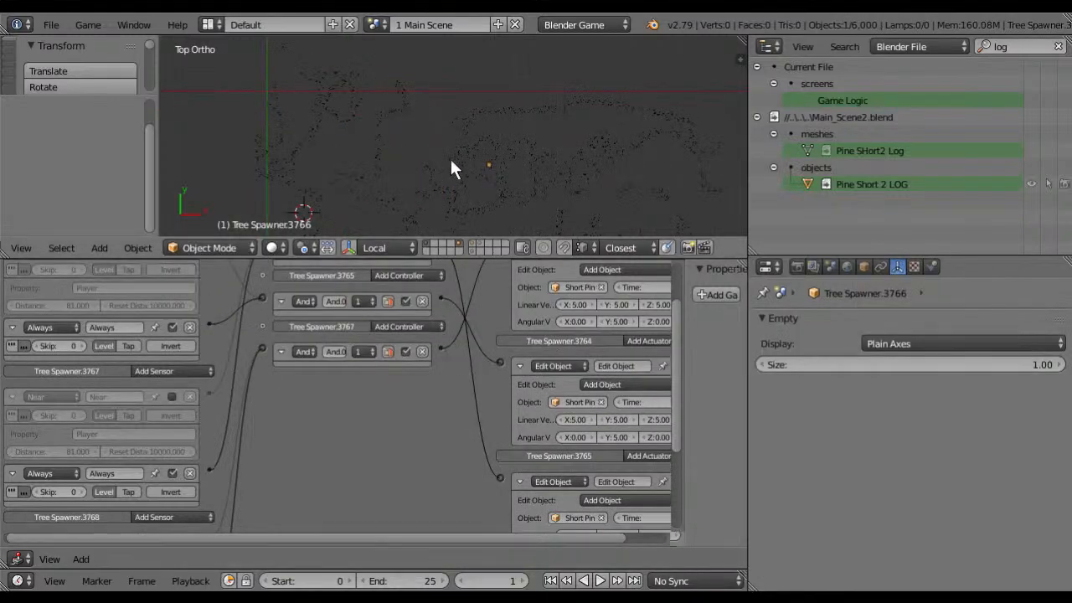
scroll(496, 329, up, 3)
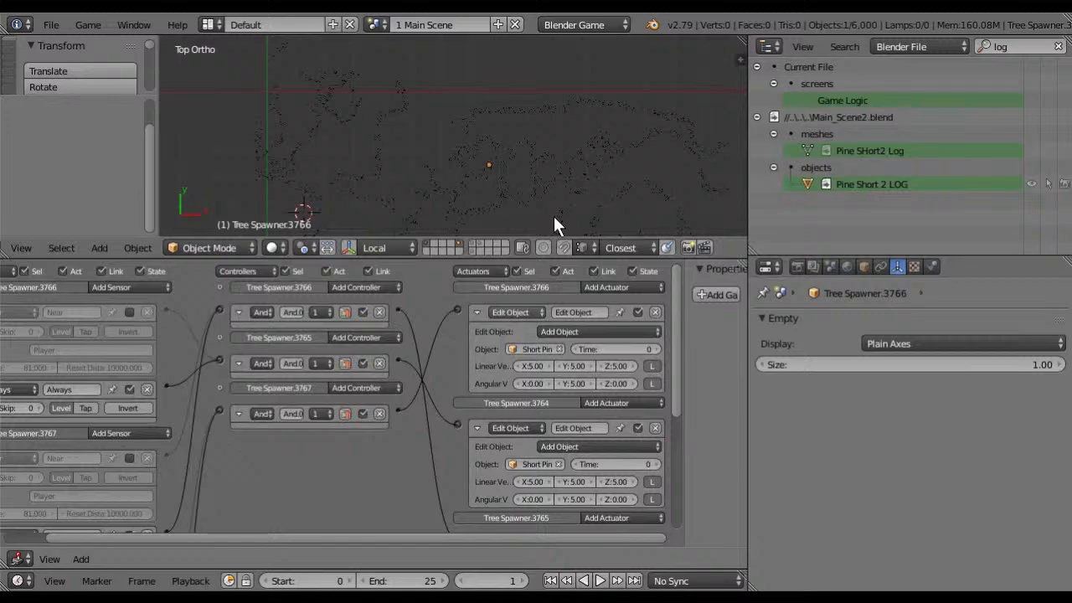
scroll(580, 148, up, 3)
shift+middle_drag(589, 145, 342, 170)
scroll(341, 168, up, 1)
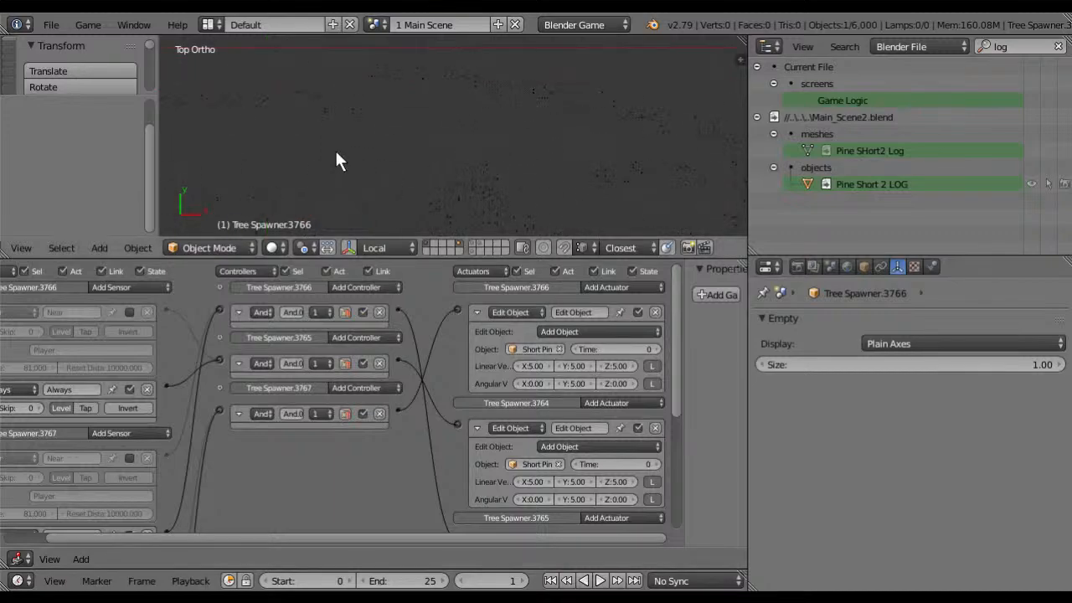
scroll(374, 369, up, 1)
middle_drag(378, 402, 460, 425)
scroll(206, 316, down, 1)
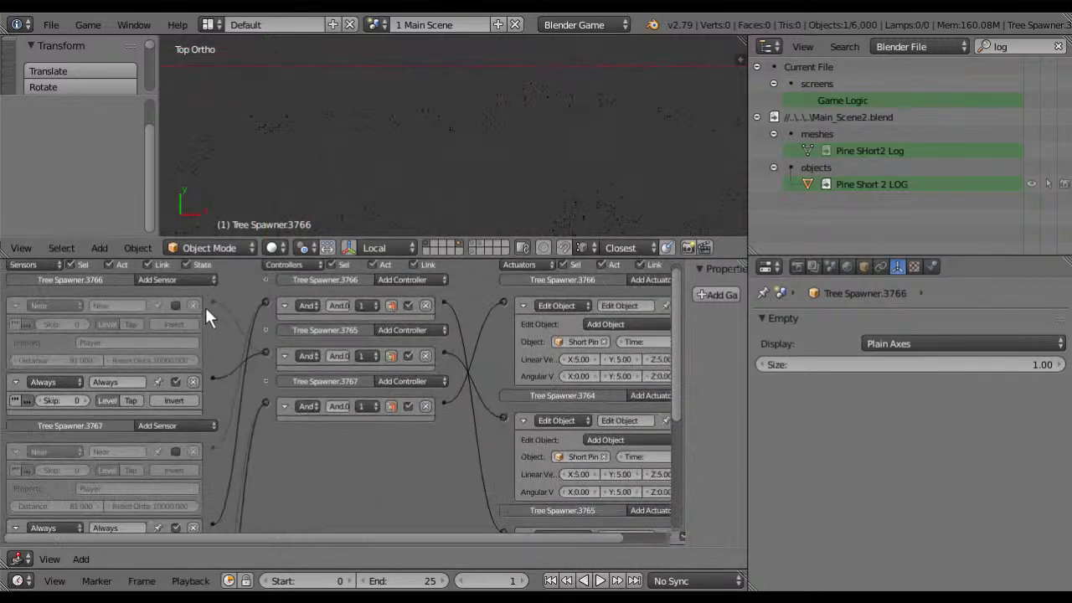
Step: Set the 3D view to top perspective with wireframe shading
middle_drag(351, 168, 460, 196)
key(KP_7)
key(KP_5)
scroll(447, 201, down, 2)
scroll(424, 182, down, 2)
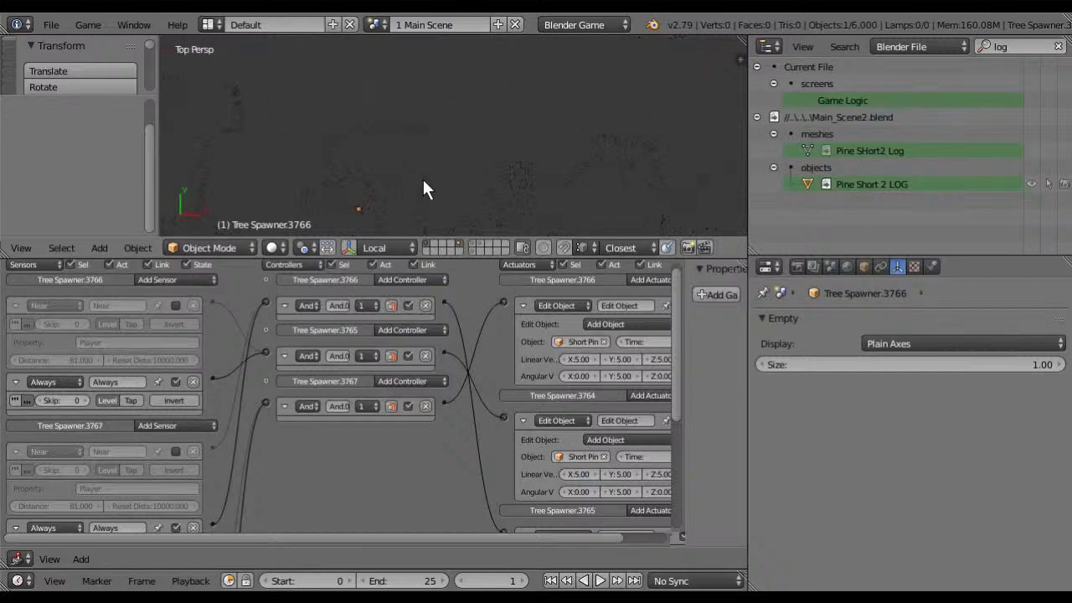
key(z)
scroll(421, 156, up, 3)
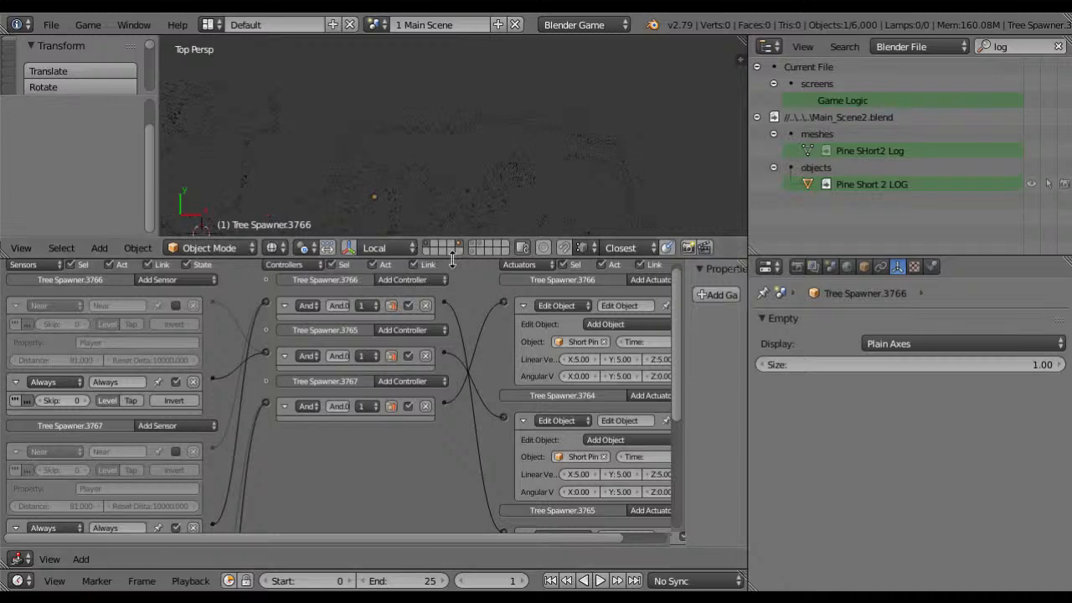
Step: Enlarge the 3D view over the logic editor and select all tree spawners
drag(452, 258, 467, 568)
scroll(412, 325, down, 4)
scroll(415, 330, up, 3)
scroll(416, 331, up, 1)
key(a)
shift+middle_drag(417, 332, 519, 115)
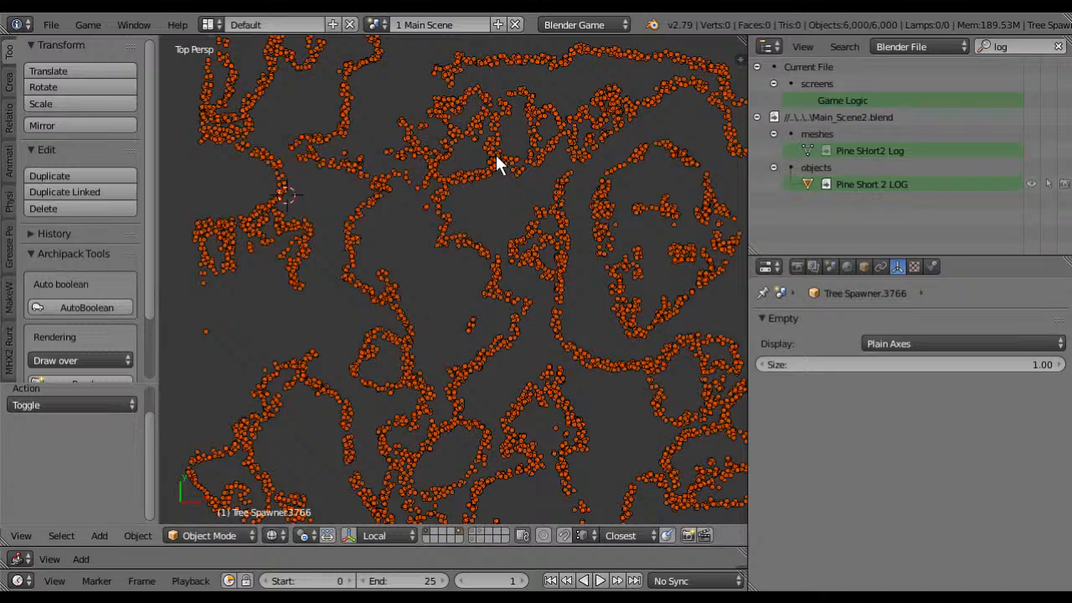
Step: Toggle the full tree selection at different zoom levels to examine the overall landscape layout
key(a)
scroll(520, 261, down, 2)
scroll(519, 260, up, 3)
scroll(520, 261, down, 5)
scroll(519, 261, up, 6)
scroll(520, 261, down, 4)
scroll(520, 270, down, 1)
scroll(519, 271, up, 4)
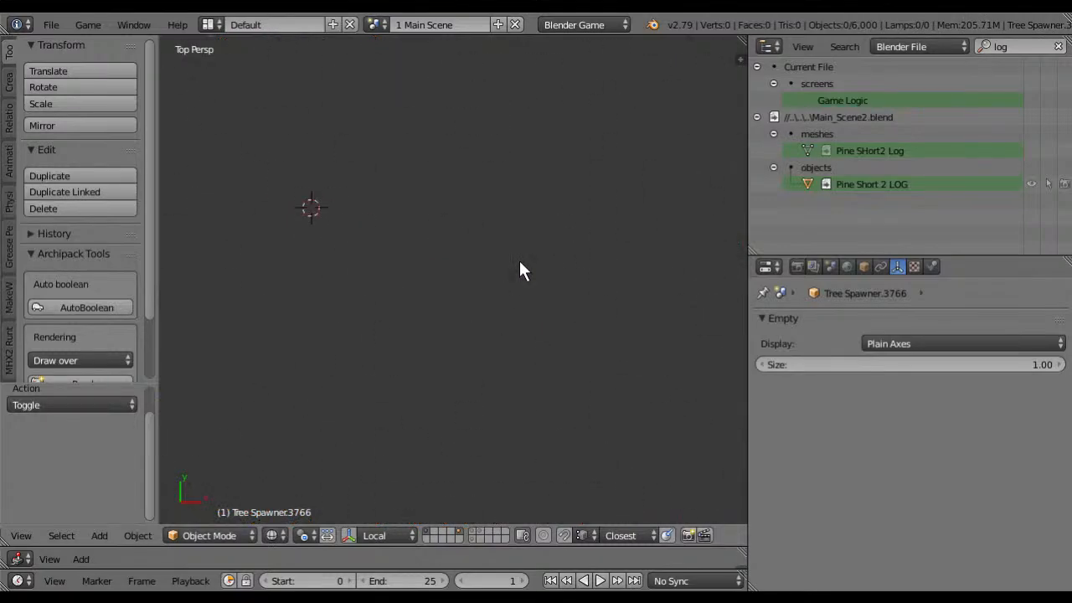
scroll(519, 270, down, 2)
scroll(519, 261, up, 2)
key(a)
key(a)
scroll(519, 261, down, 3)
scroll(513, 248, up, 2)
key(a)
shift+middle_drag(502, 238, 512, 373)
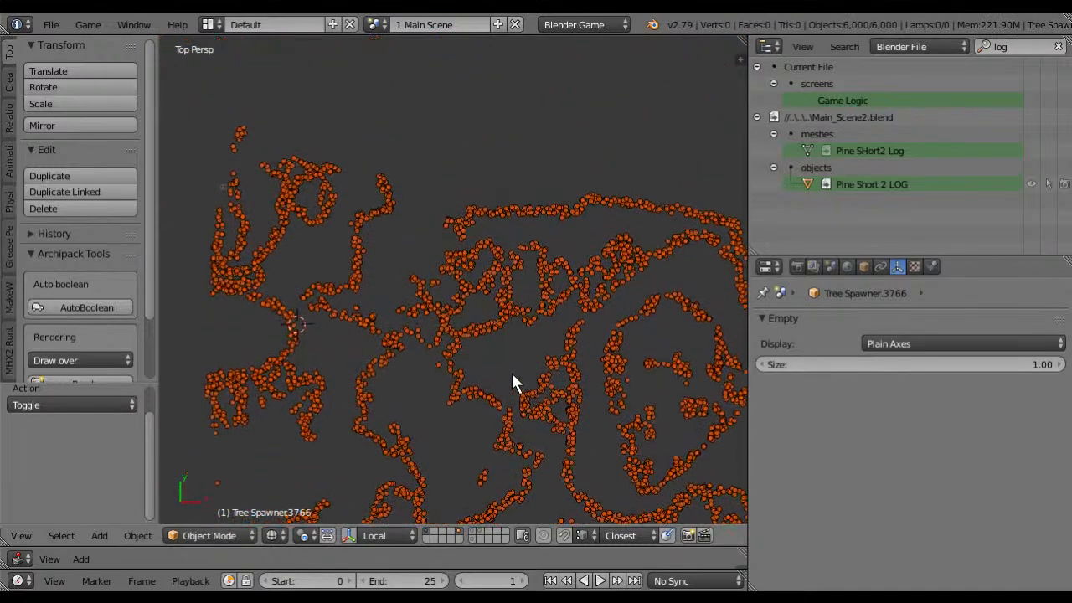
Step: Box-select a large block of trees around the origin to check its share of the objects
key(a)
key(b)
drag(168, 87, 546, 444)
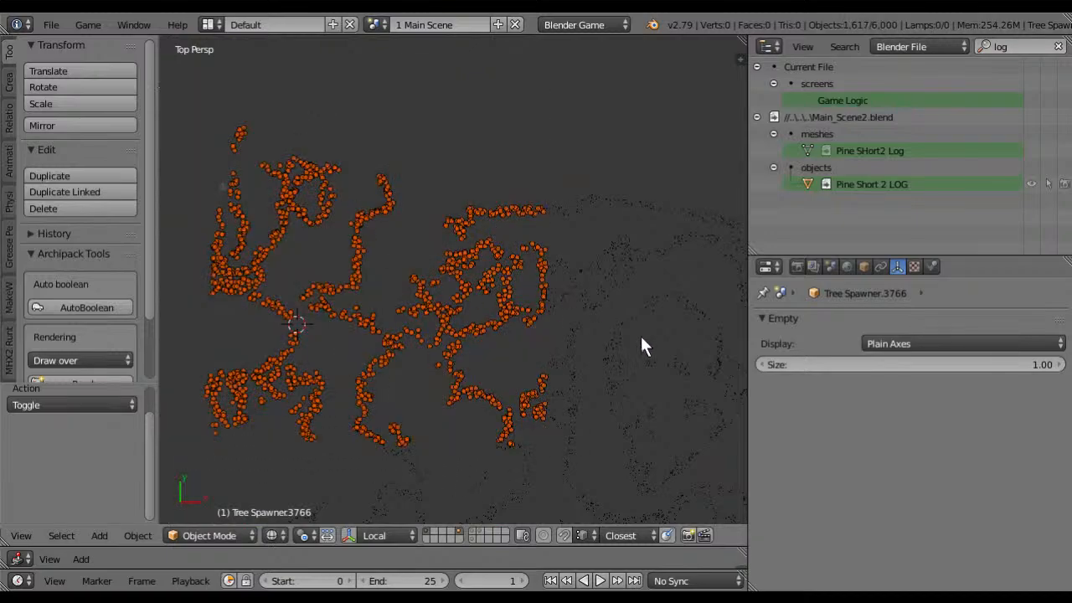
shift+middle_drag(631, 398, 670, 338)
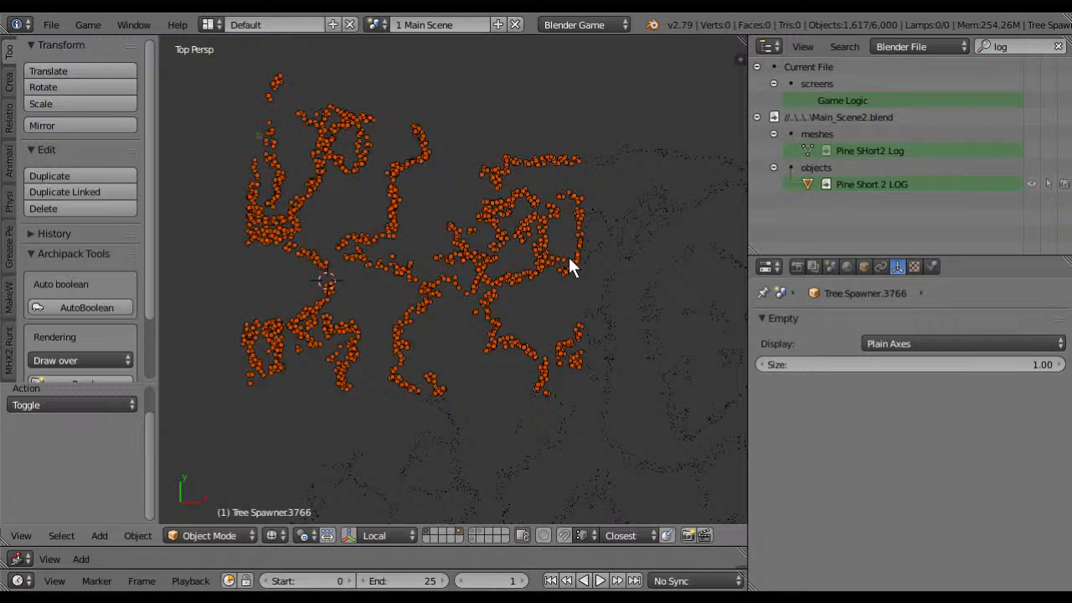
scroll(541, 344, down, 1)
scroll(541, 354, up, 1)
Step: Replace the selection with a narrow vertical strip of trees to compare its object count
shift+middle_drag(646, 258, 460, 282)
key(a)
key(b)
drag(382, 73, 438, 413)
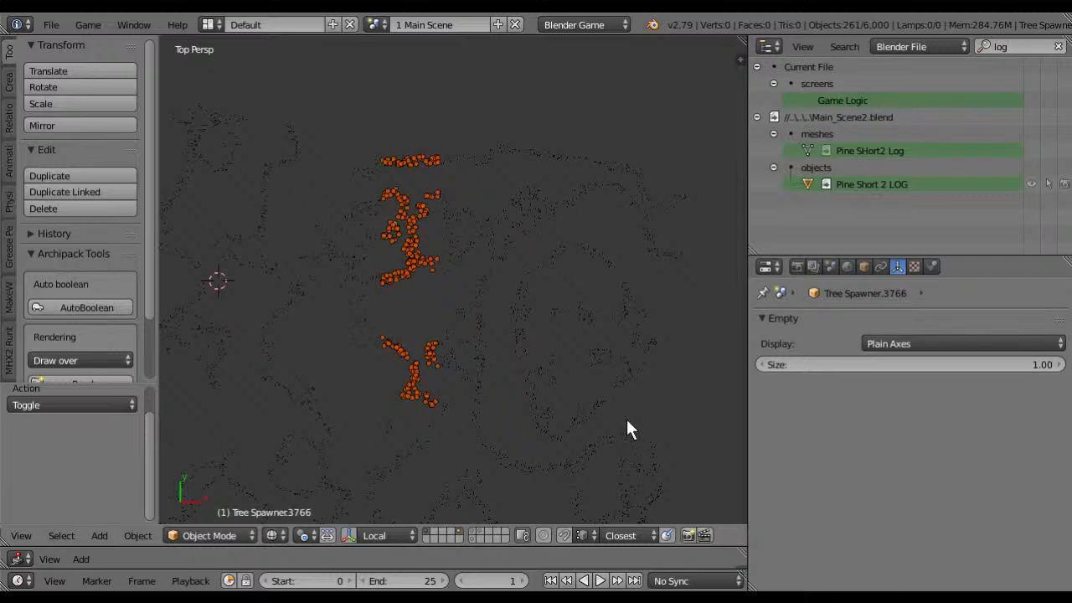
Step: Add a wide horizontal band of trees to the vertical strip selection, and compare it with the selection of all tree spawners
key(b)
mouse_move(710, 365)
mouse_down()
mouse_move(579, 426)
mouse_move(81, 448)
mouse_up()
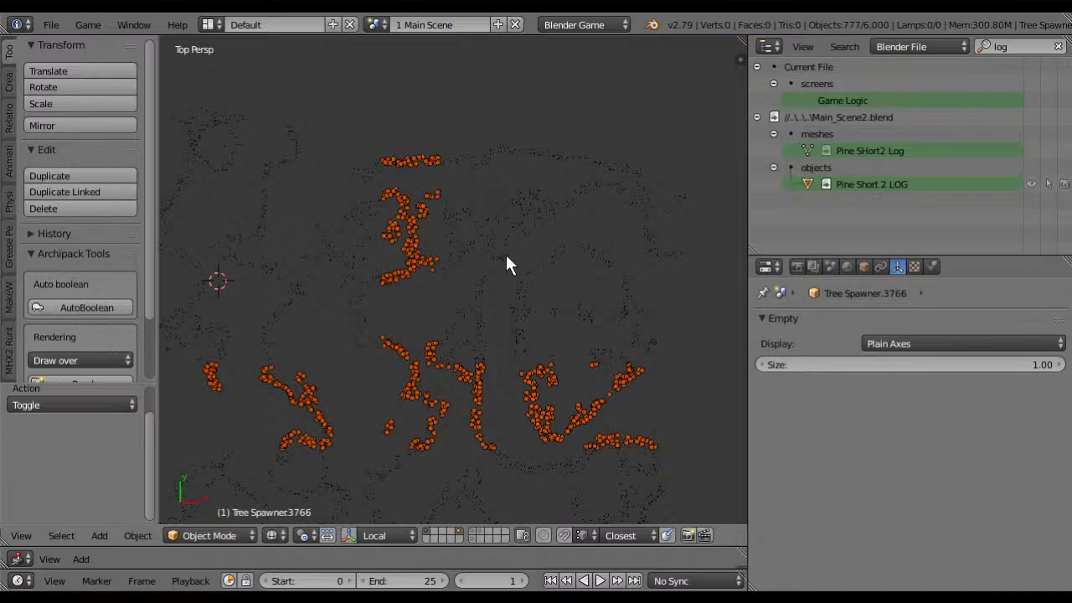
key(a)
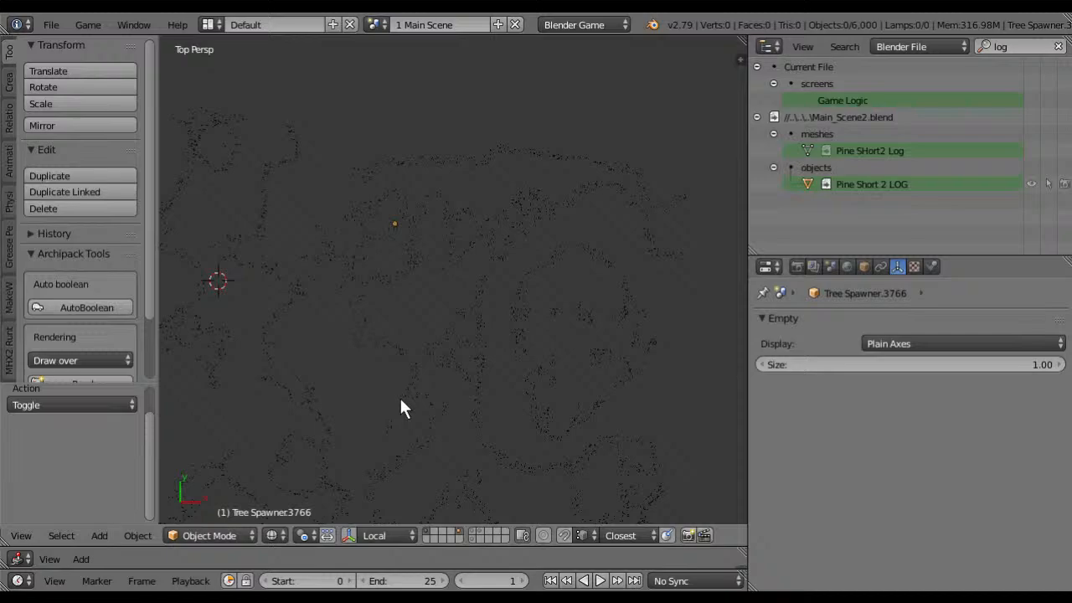
key(a)
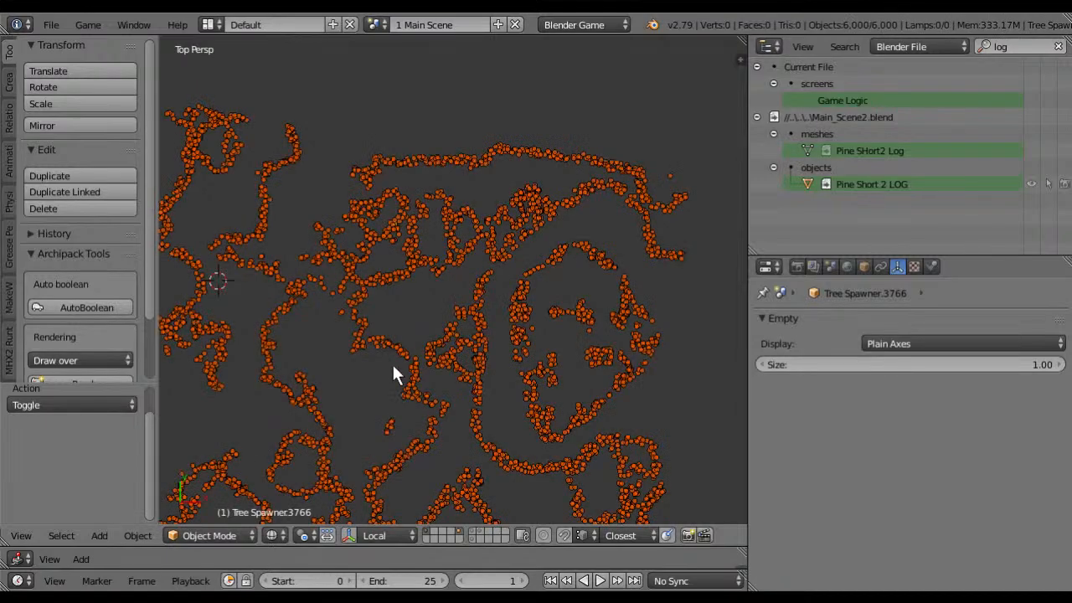
Step: Replace the full selection with a narrow vertical tree strip and a short horizontal band southwest of it to compare object counts
key(a)
drag(374, 126, 419, 402)
key(b)
drag(385, 353, 126, 405)
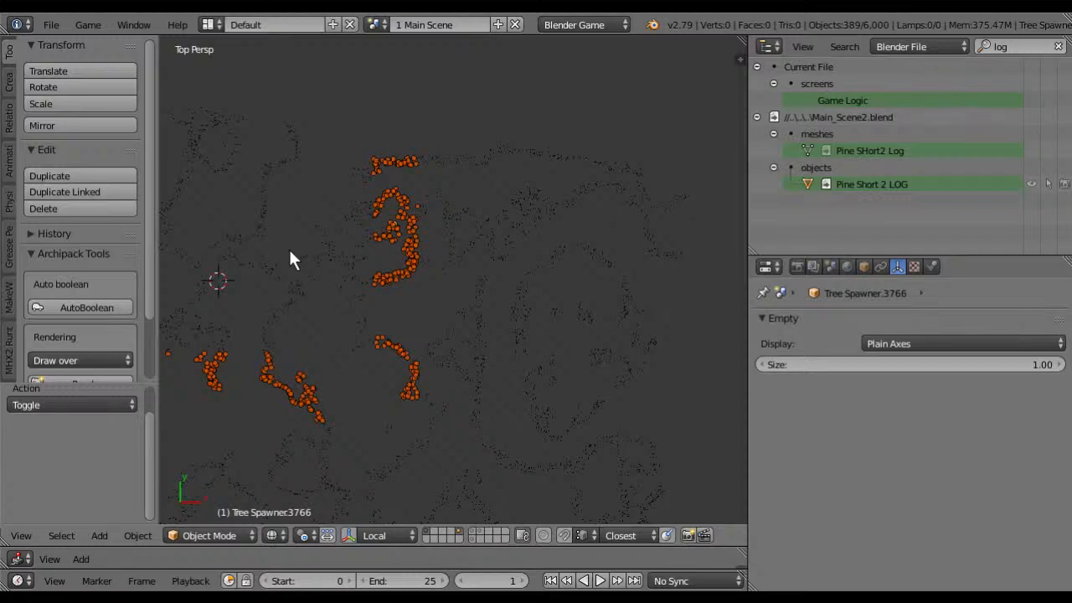
Step: Replace the selection with adjoining blocks of trees covering the landscape's northwest area around the 3D cursor to check their object count
key(a)
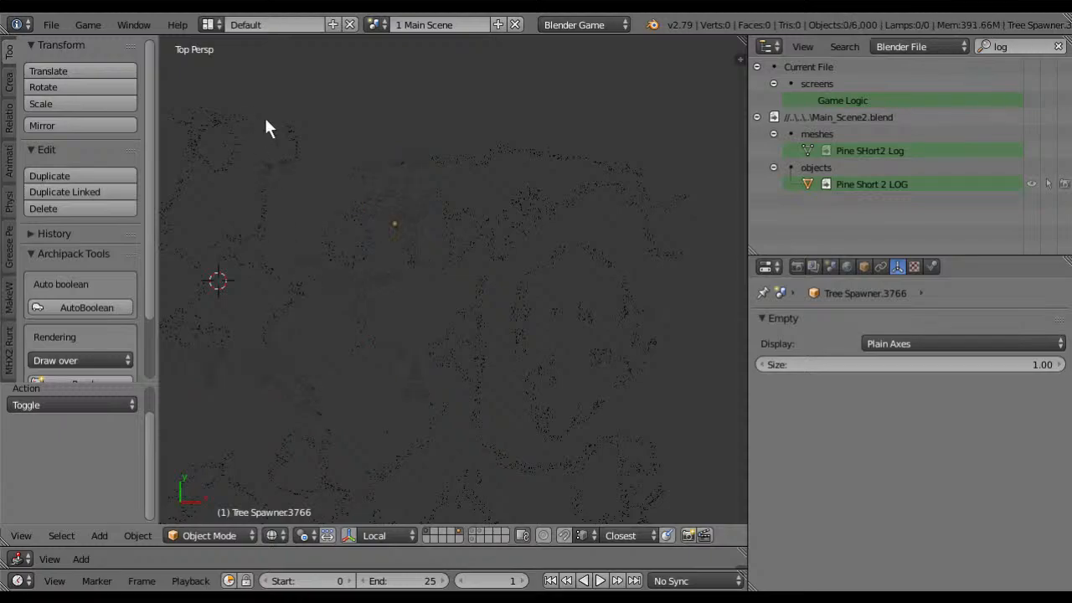
key(b)
drag(263, 80, 119, 251)
scroll(377, 276, up, 2)
shift+middle_drag(425, 280, 465, 281)
key(b)
drag(176, 213, 407, 365)
key(b)
drag(402, 214, 584, 362)
key(b)
drag(376, 64, 588, 227)
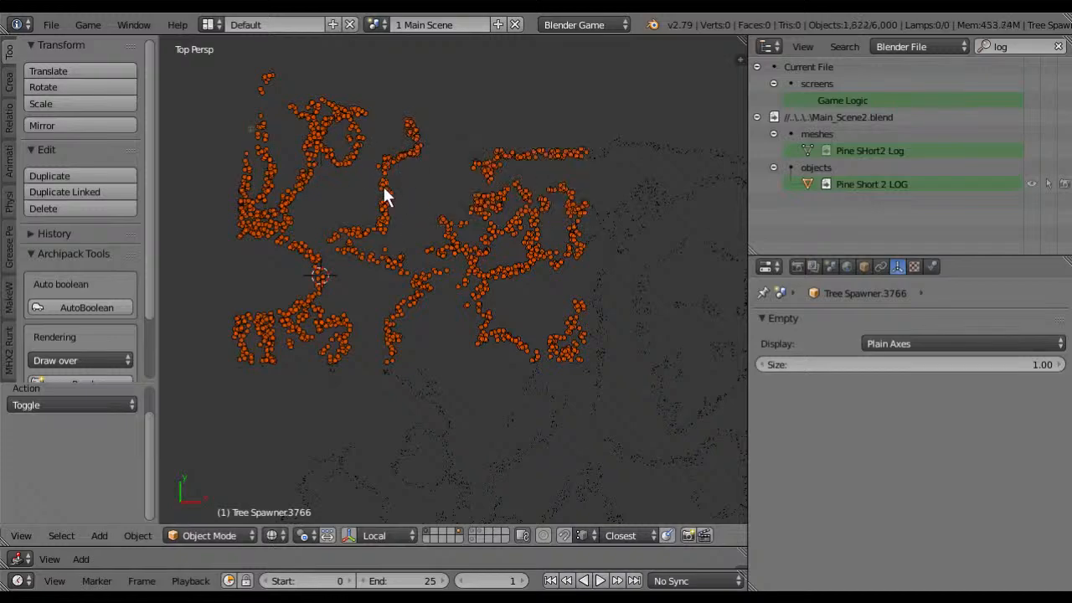